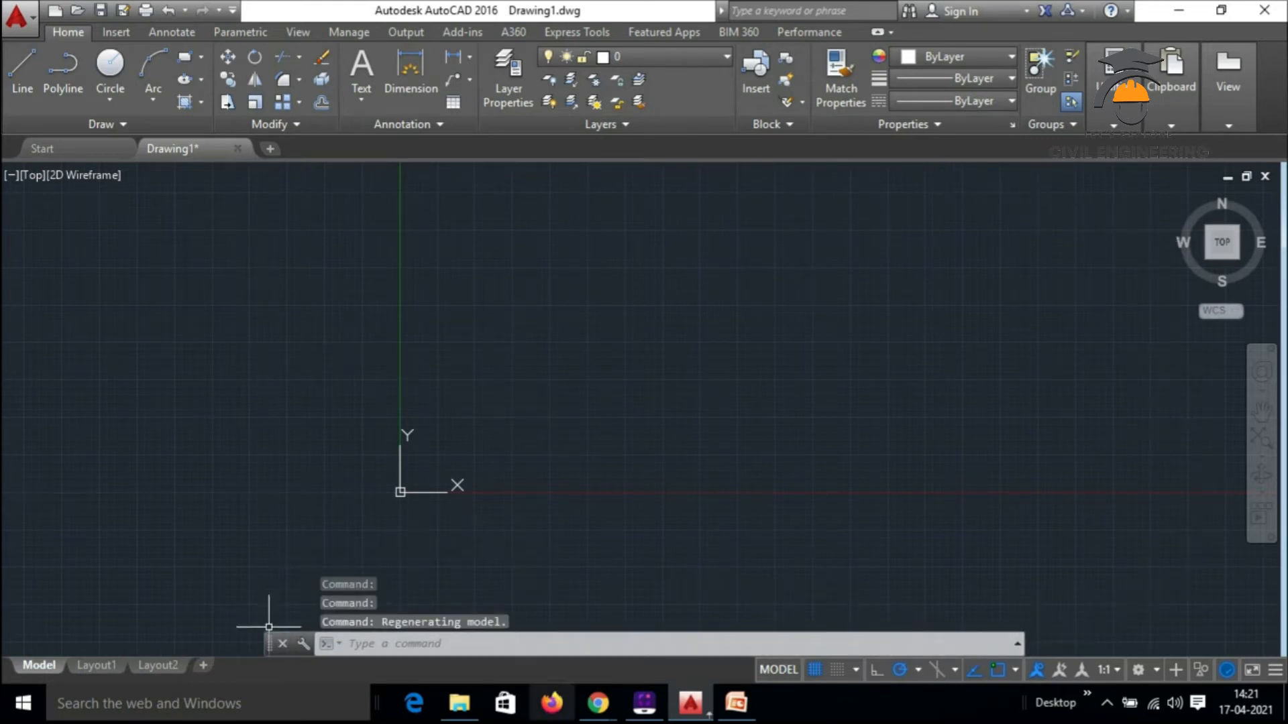
View the 2D draw toolbar slide in PowerPoint, and return to AutoCAD to look over the additional Draw and Modify tools
click(734, 701)
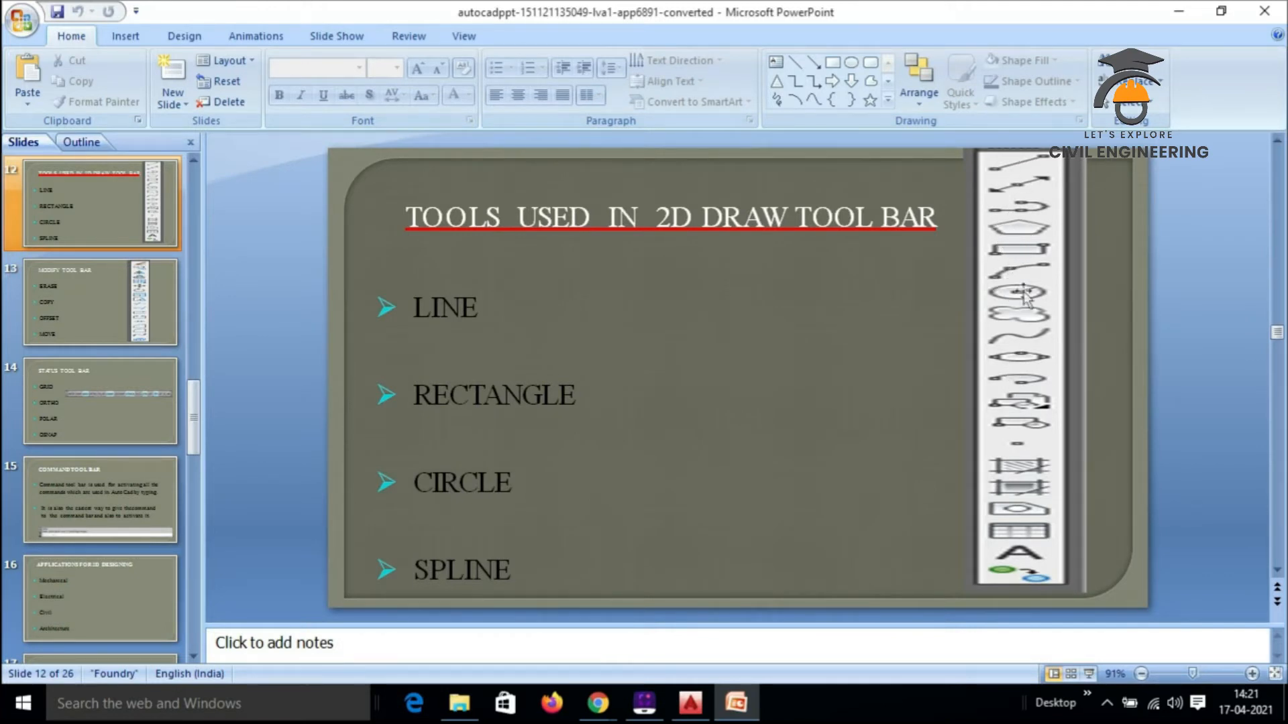
mouse_move(690, 702)
click(661, 630)
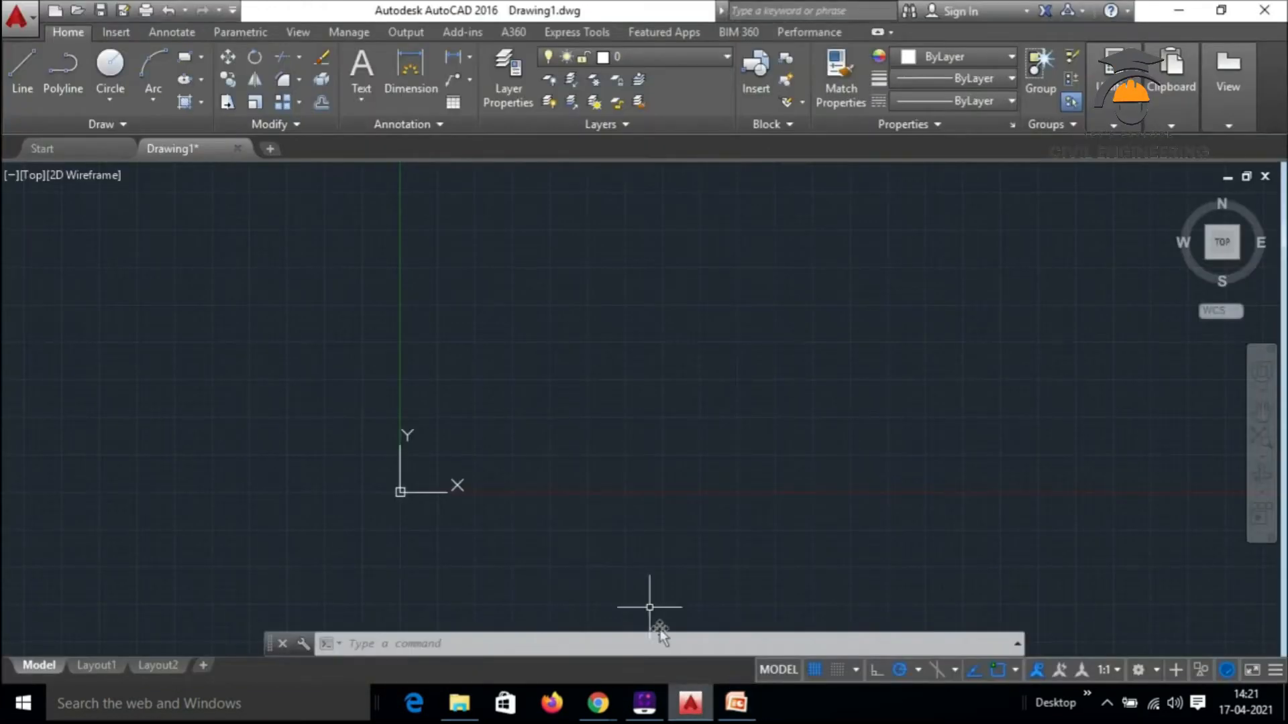
click(121, 125)
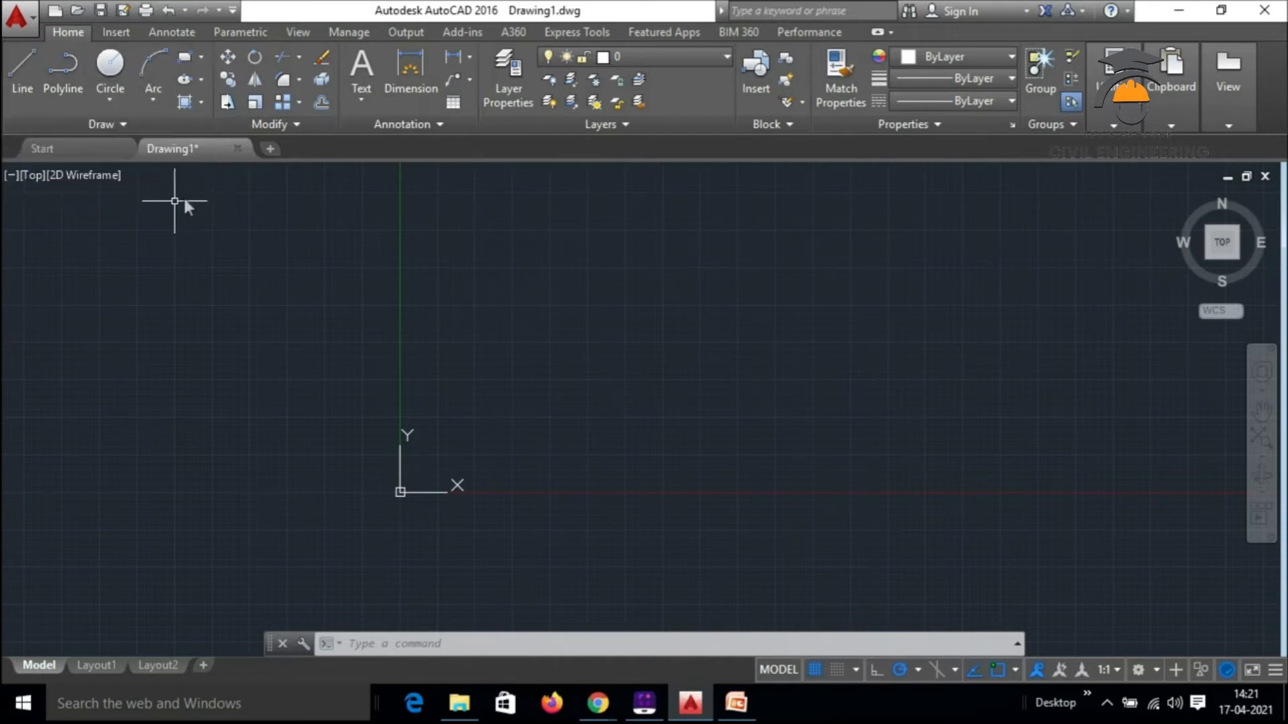
click(130, 124)
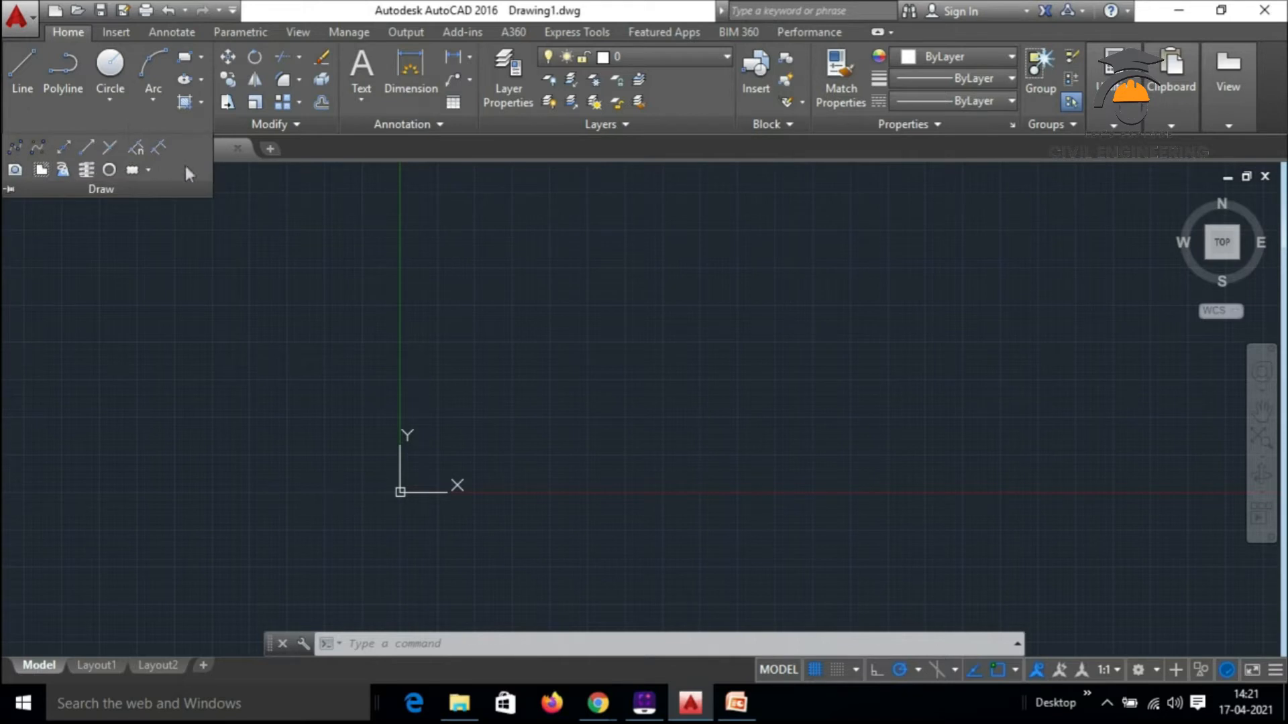
click(299, 123)
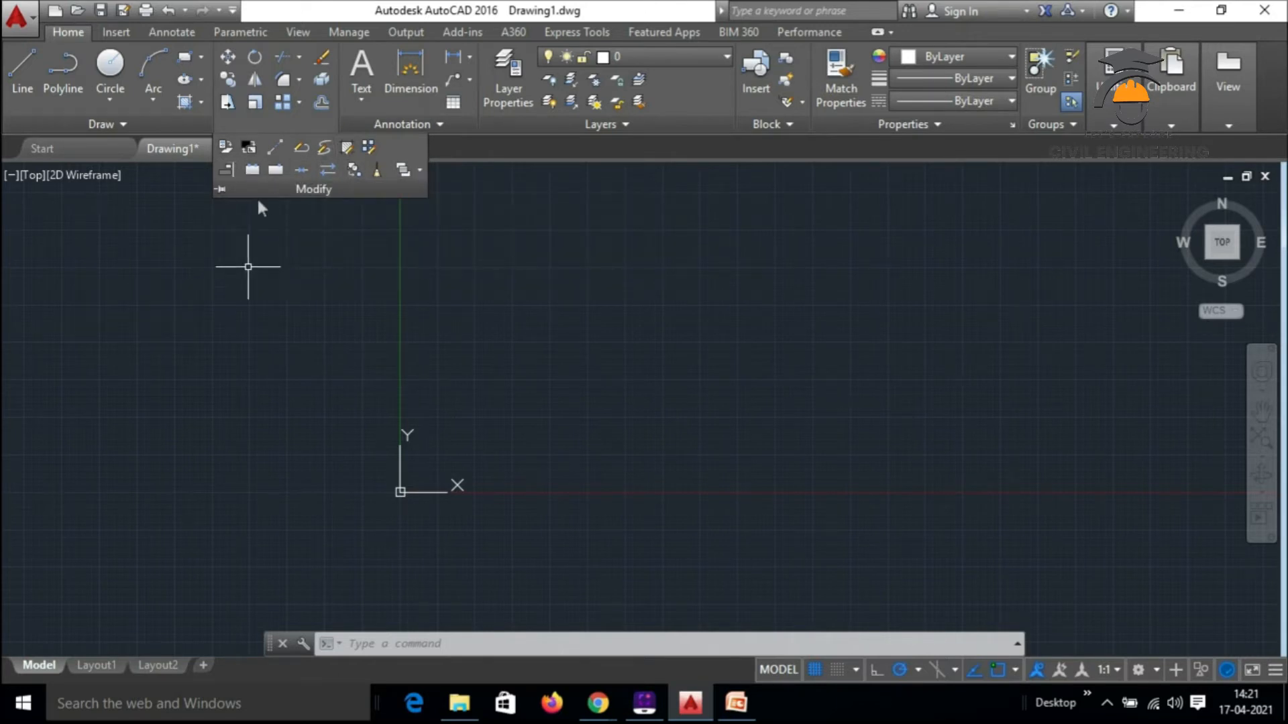
Start a line with its first point at coordinates 100,100
click(22, 70)
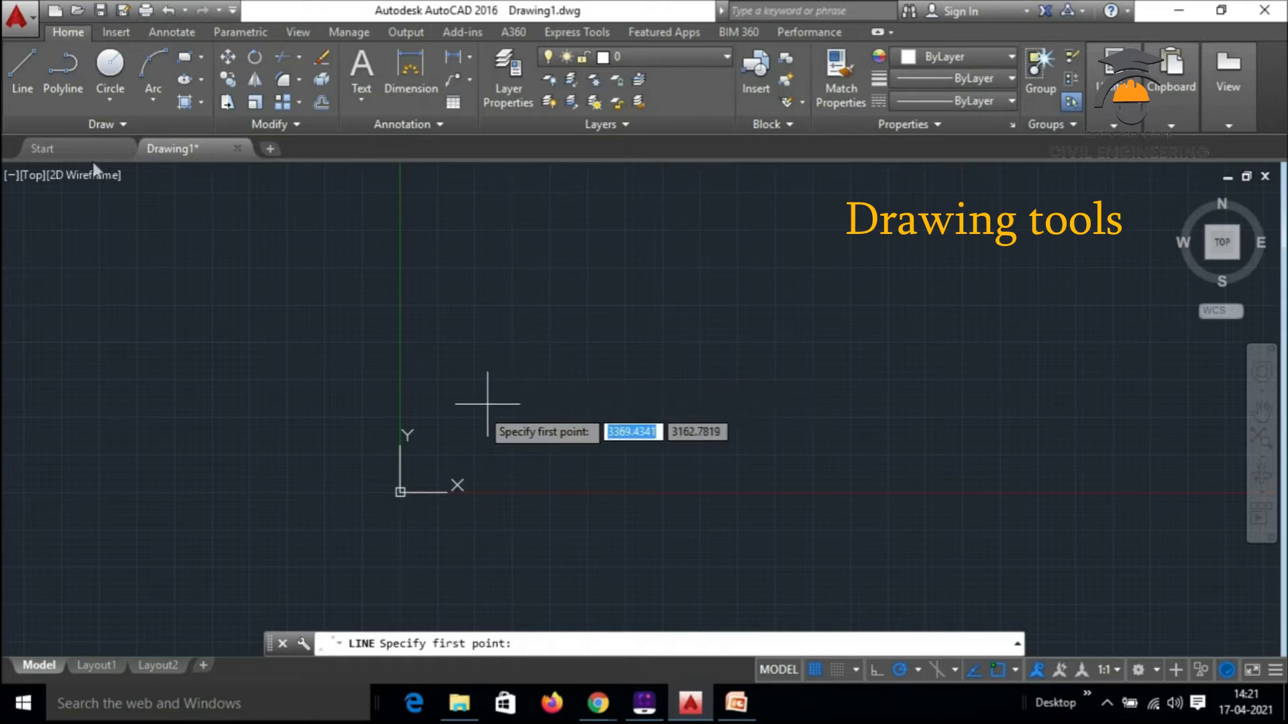
scroll(405, 495, up, 5)
scroll(405, 491, up, 5)
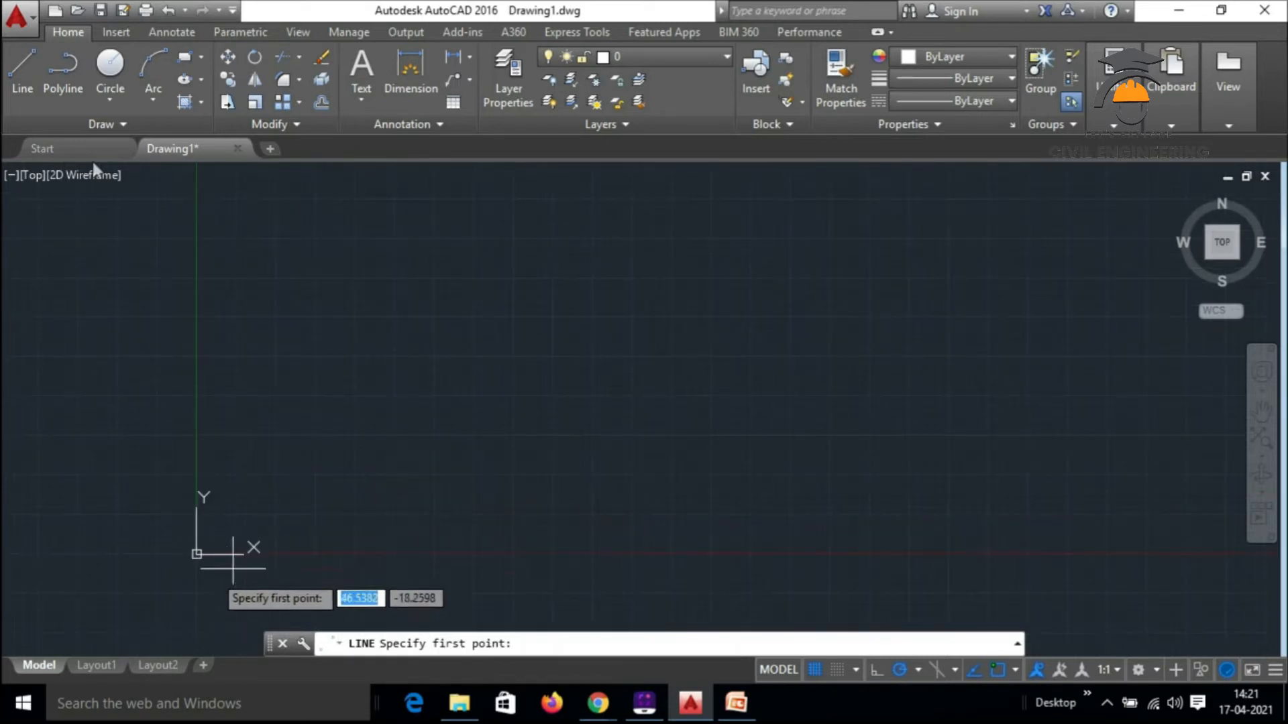
scroll(194, 547, up, 3)
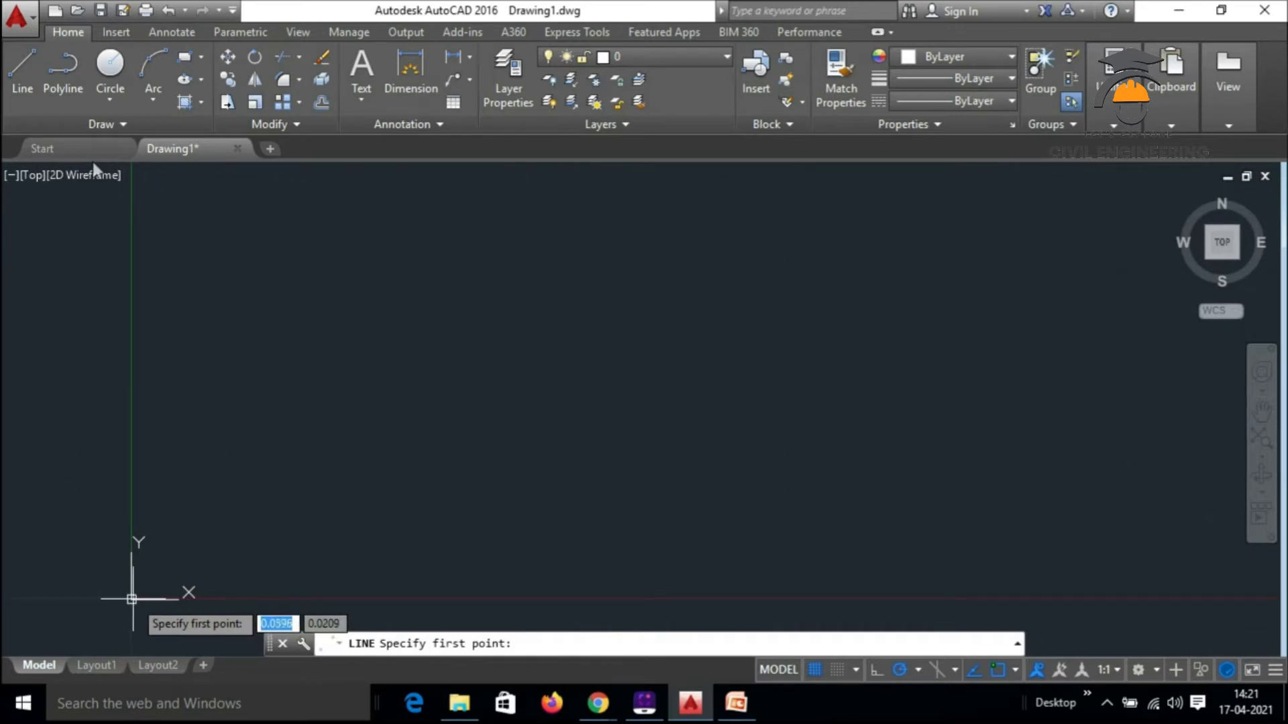
scroll(155, 562, down, 1)
scroll(156, 562, down, 1)
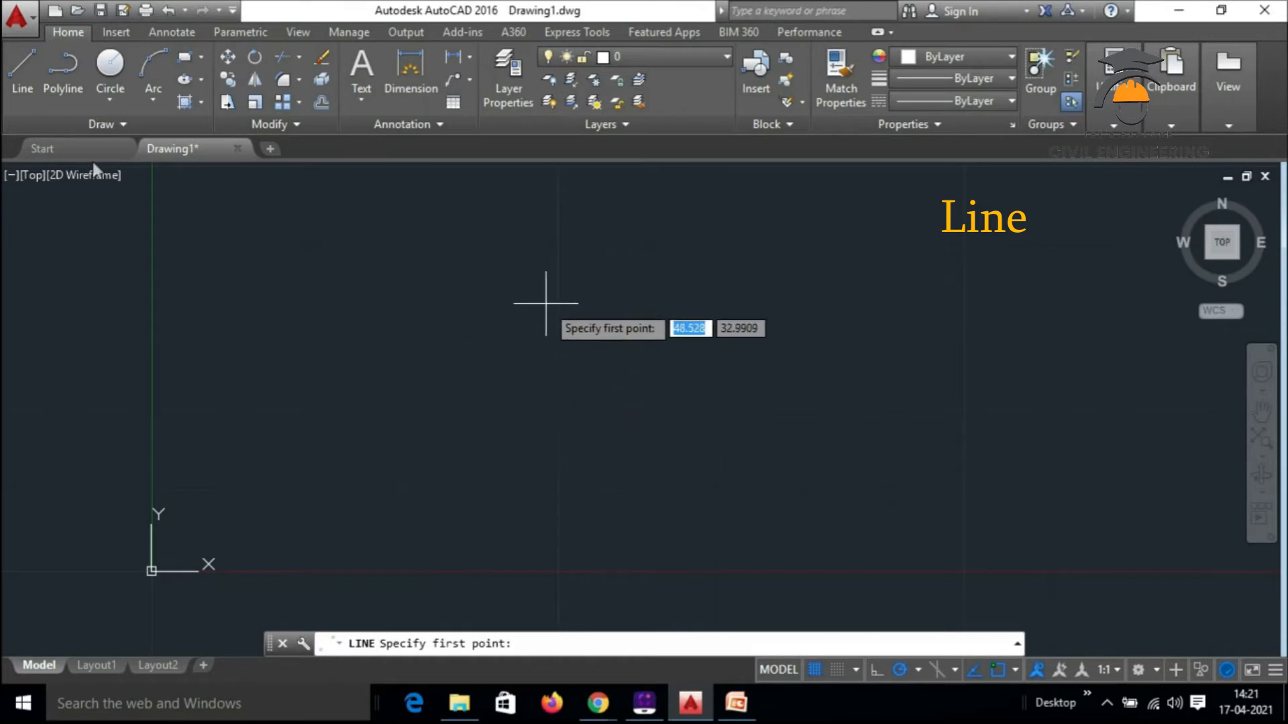
scroll(344, 488, down, 3)
scroll(342, 488, down, 2)
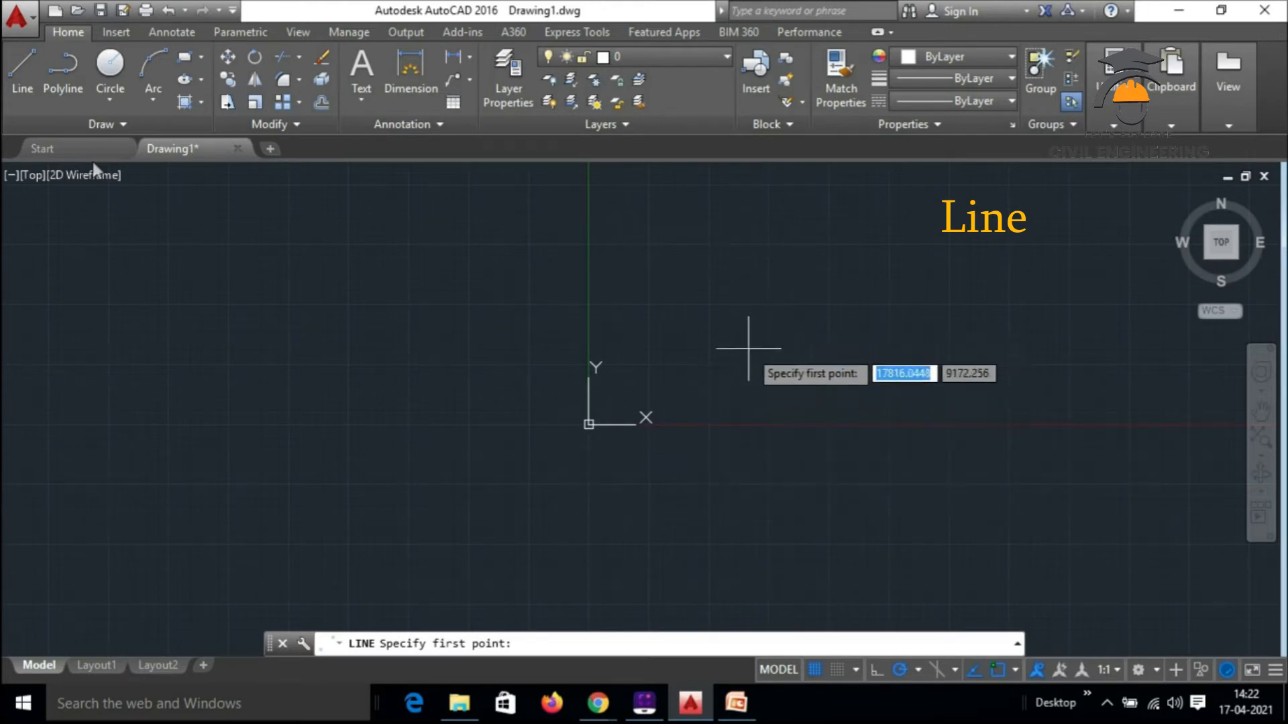
scroll(353, 509, down, 1)
scroll(763, 312, up, 4)
scroll(681, 348, up, 2)
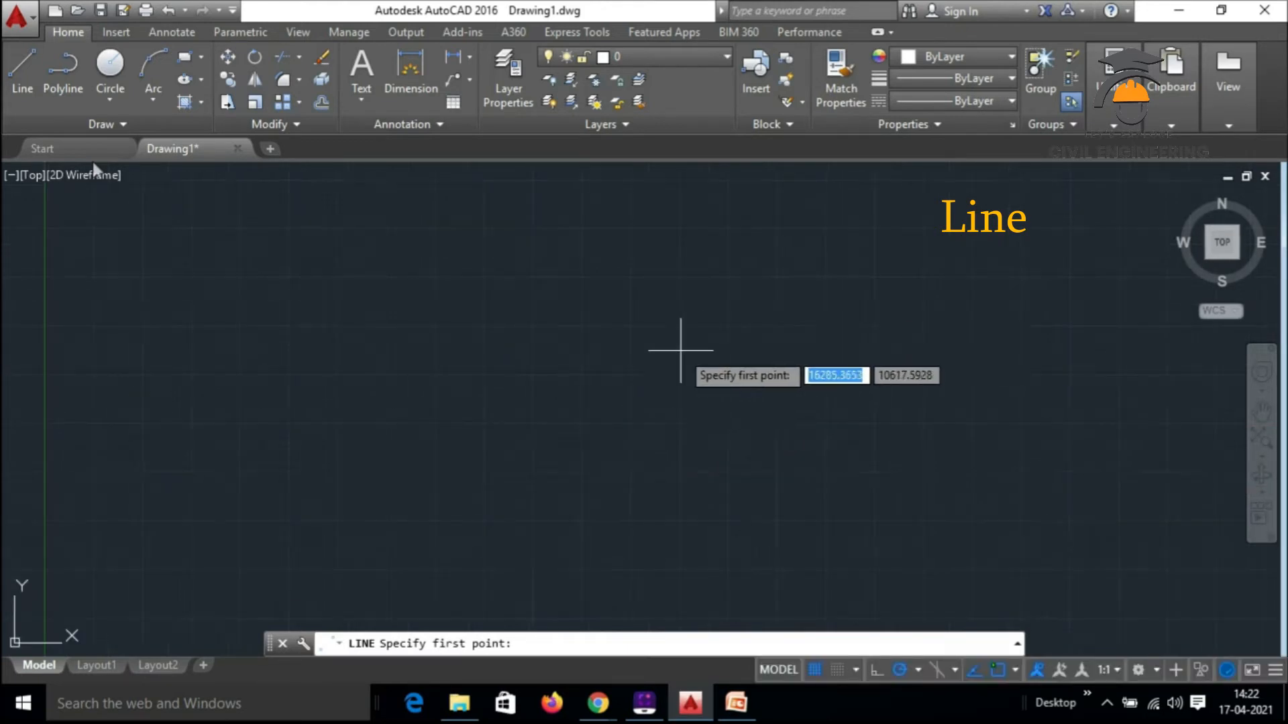
scroll(606, 423, down, 5)
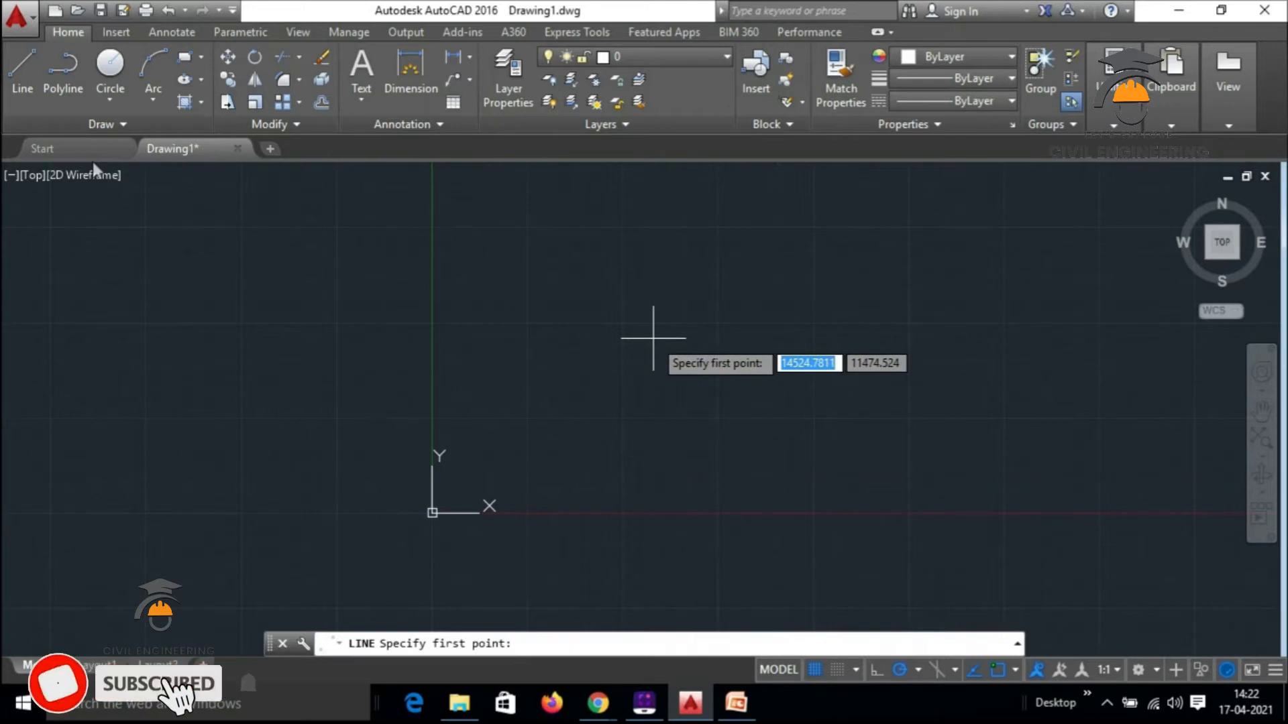
text(100)
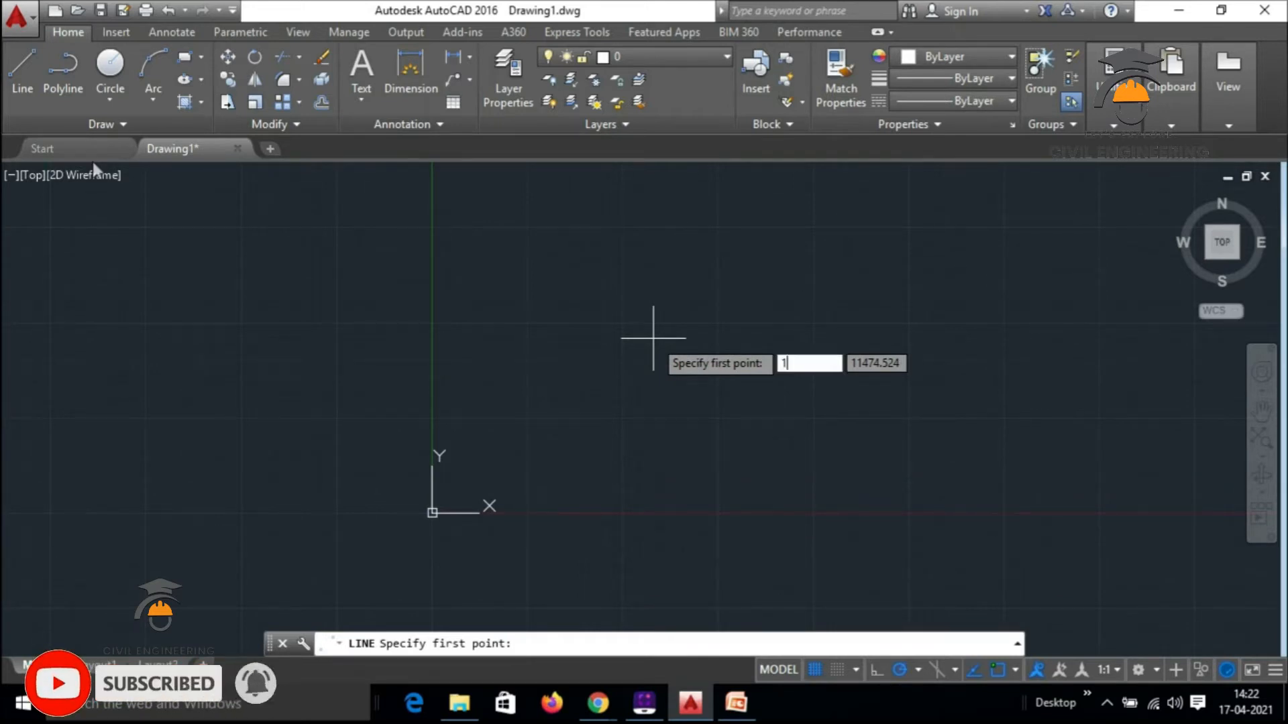
key(Tab)
text(100)
key(Return)
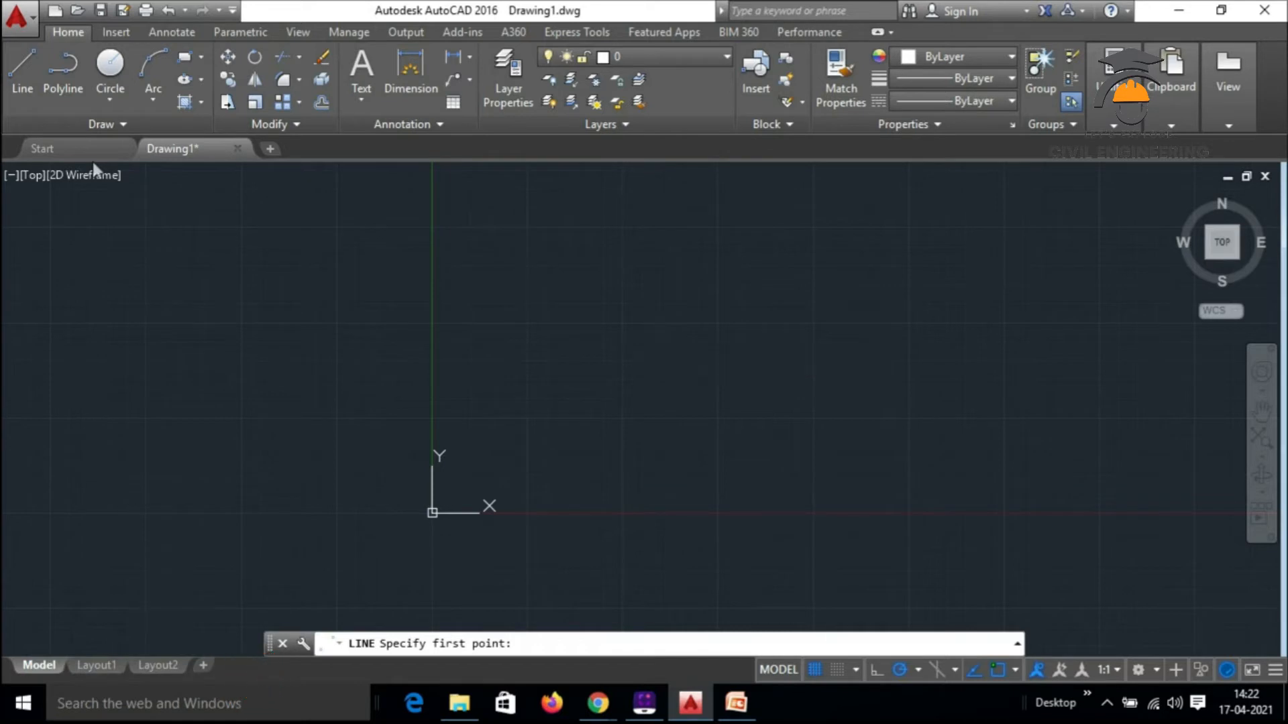
Finish the line as a horizontal segment 100 units long in the positive X direction
scroll(439, 531, up, 6)
scroll(402, 470, up, 5)
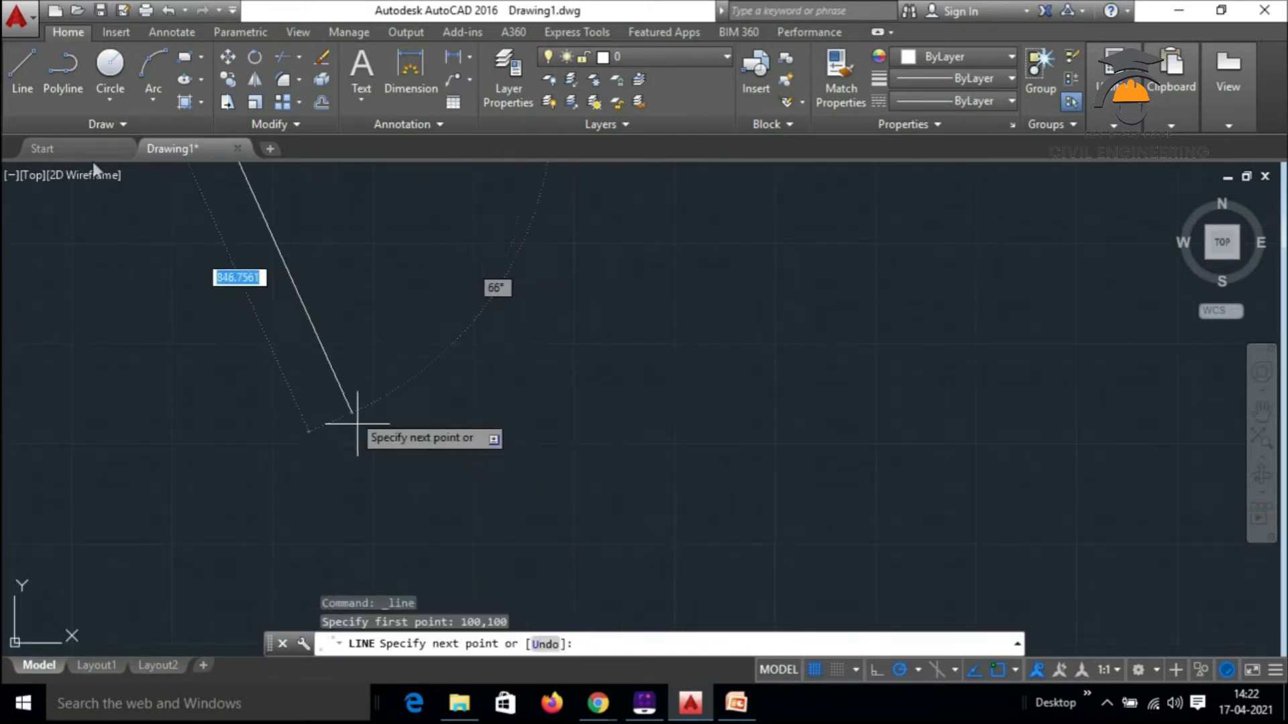
scroll(392, 482, up, 6)
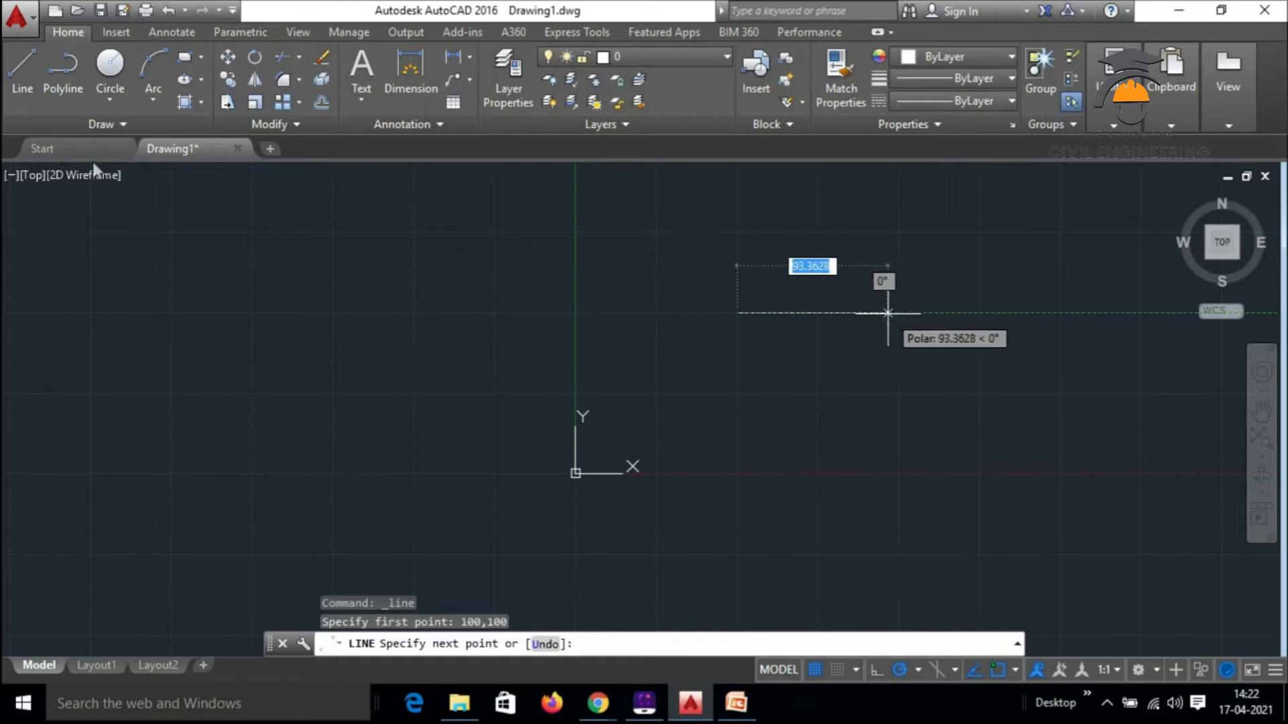
text(100)
key(Return)
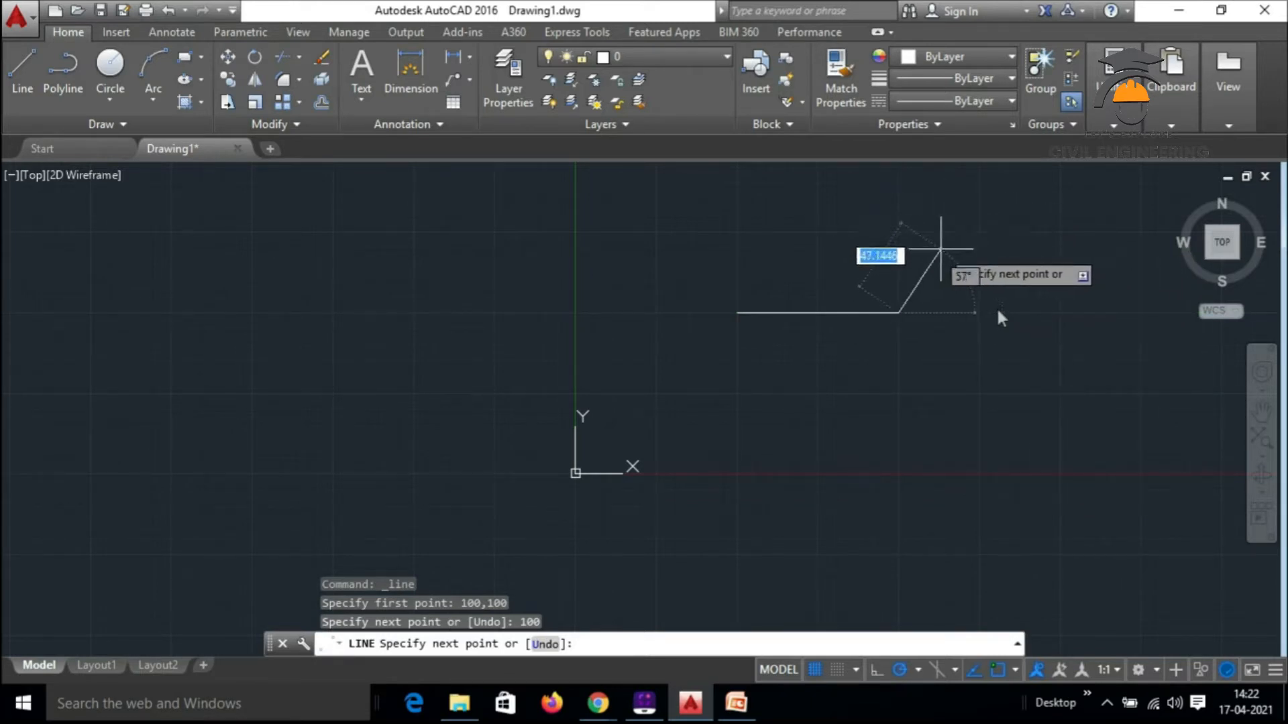
key(Escape)
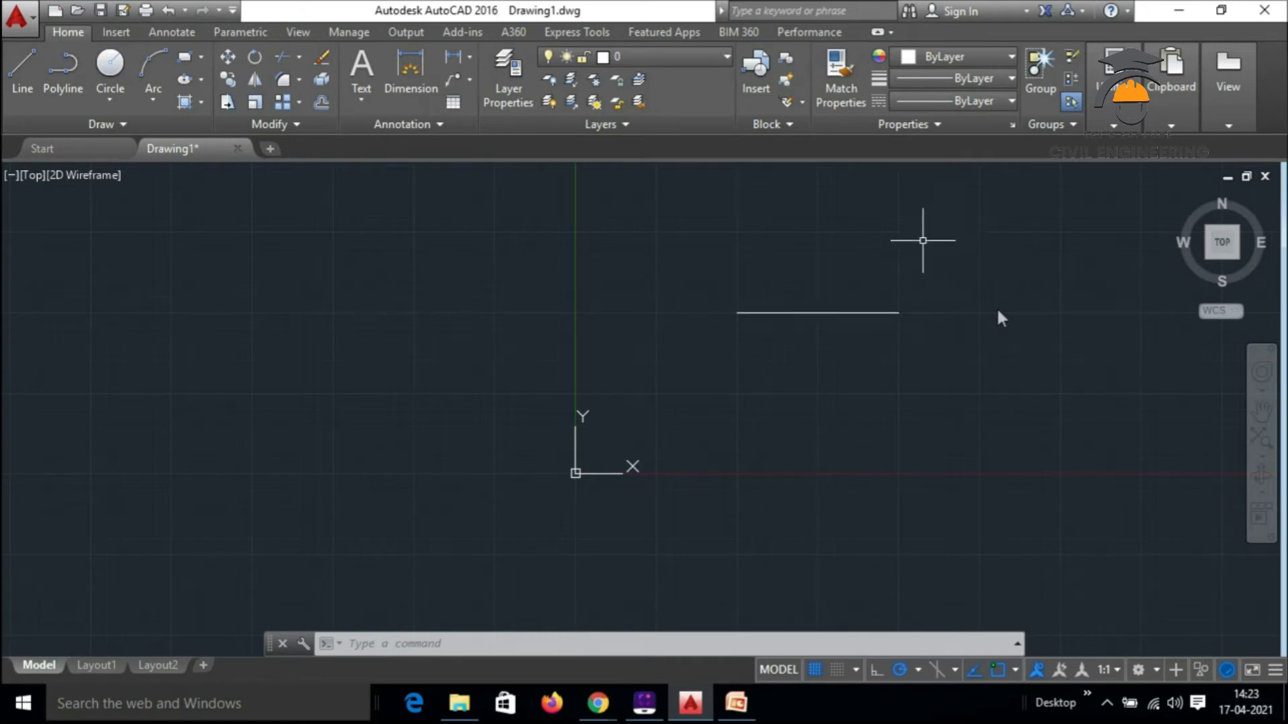
key(Escape)
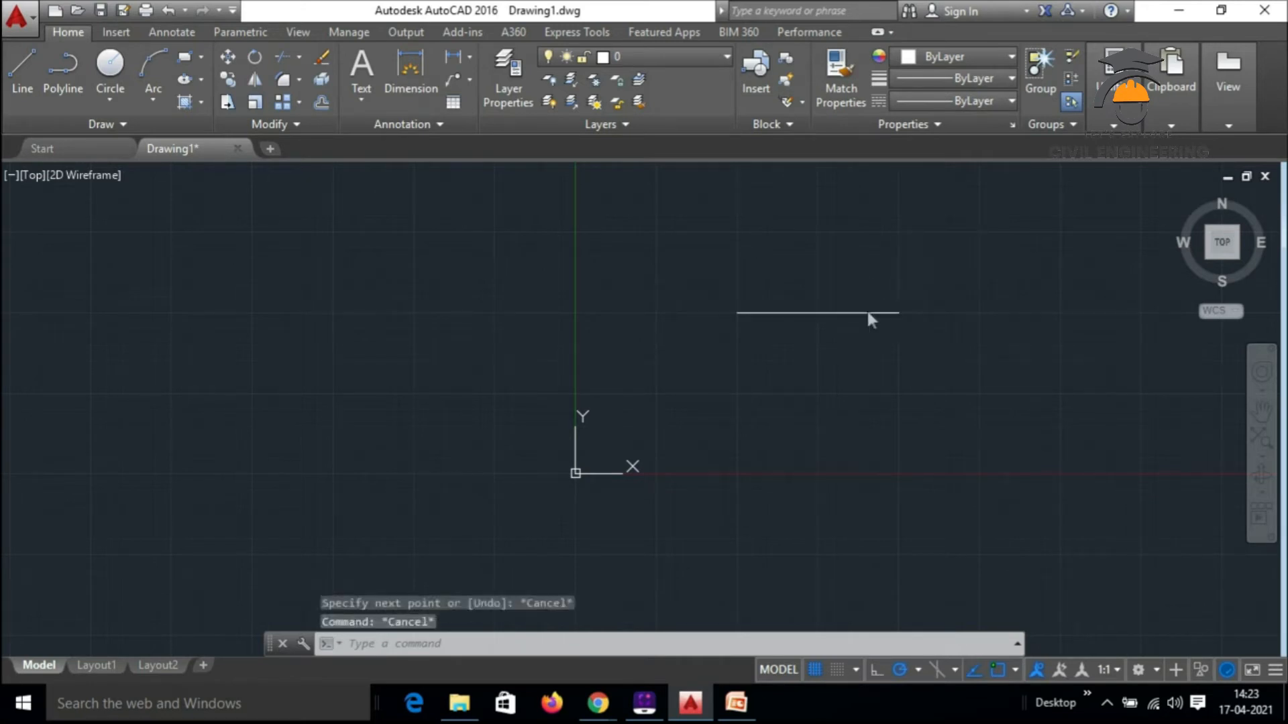
click(867, 313)
key(Escape)
click(846, 313)
key(Escape)
Draw a closed, irregular nine-sided polyline that surrounds the horizontal line
click(70, 99)
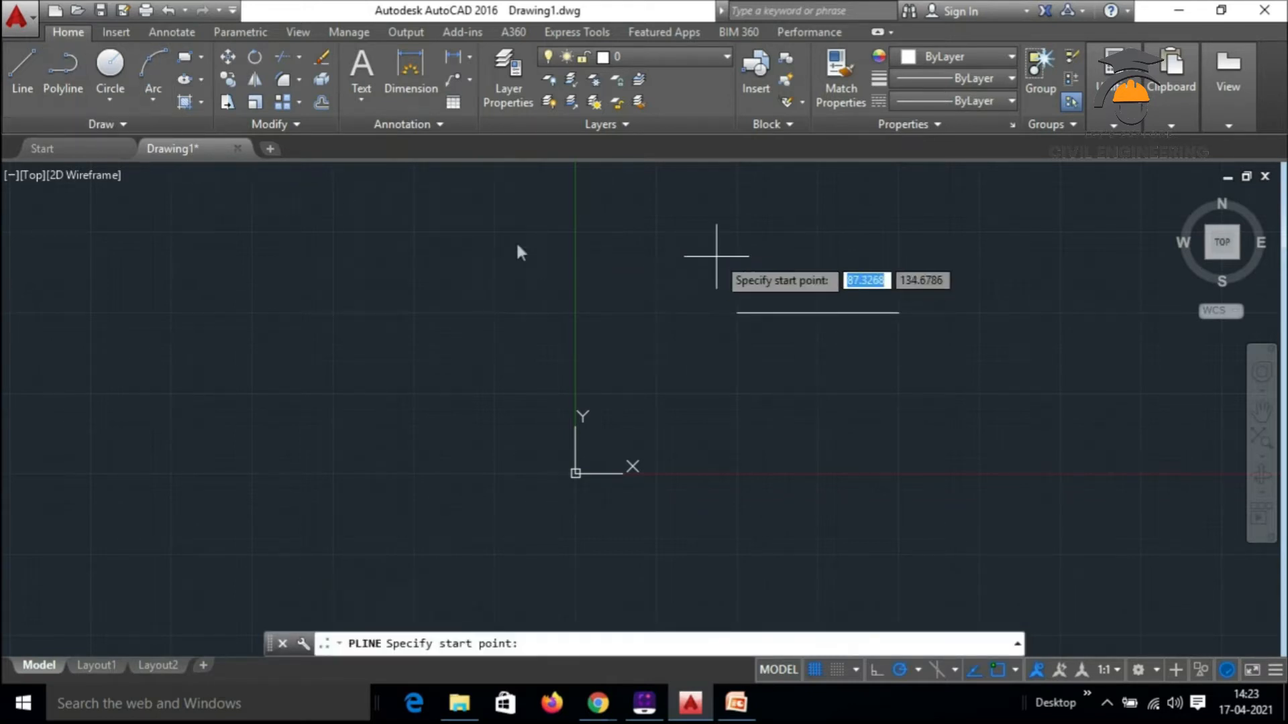
click(714, 256)
click(817, 256)
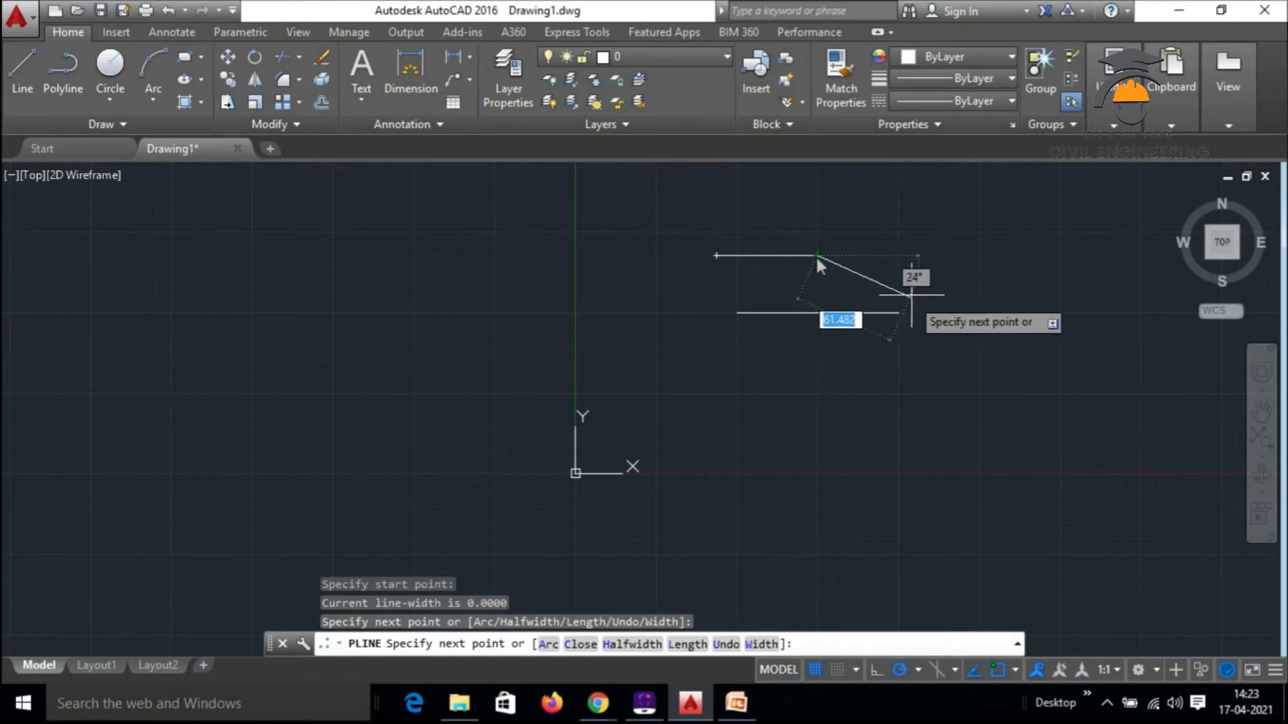
click(932, 282)
click(981, 369)
click(981, 483)
click(831, 482)
click(803, 457)
click(667, 420)
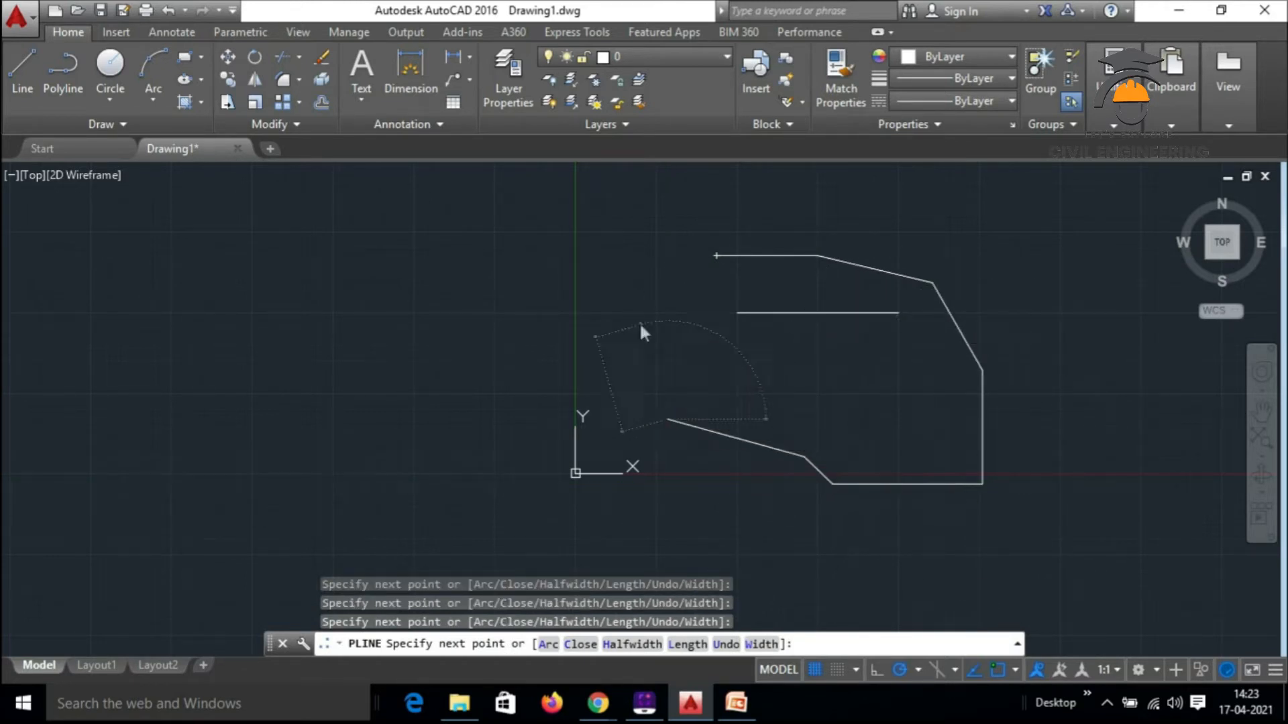
click(640, 324)
click(716, 256)
key(Escape)
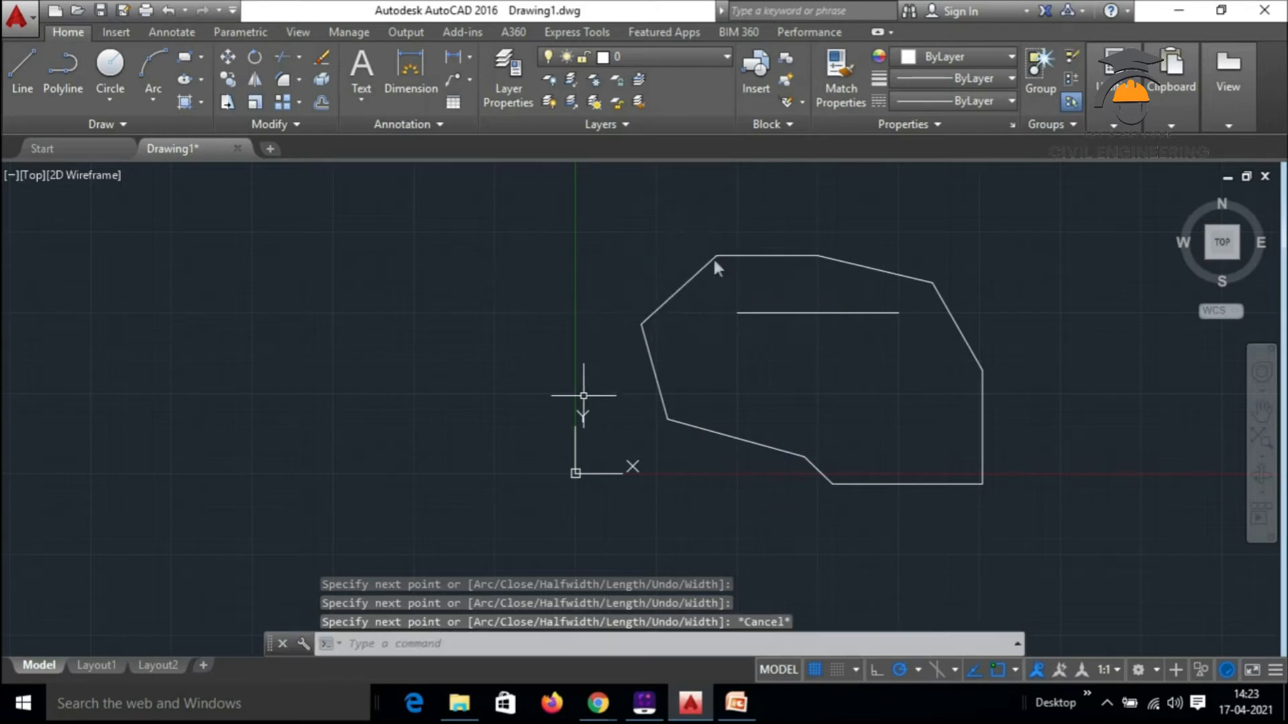
Draw a center-radius circle with radius 80 in the empty area above and to the right of the polyline
click(108, 100)
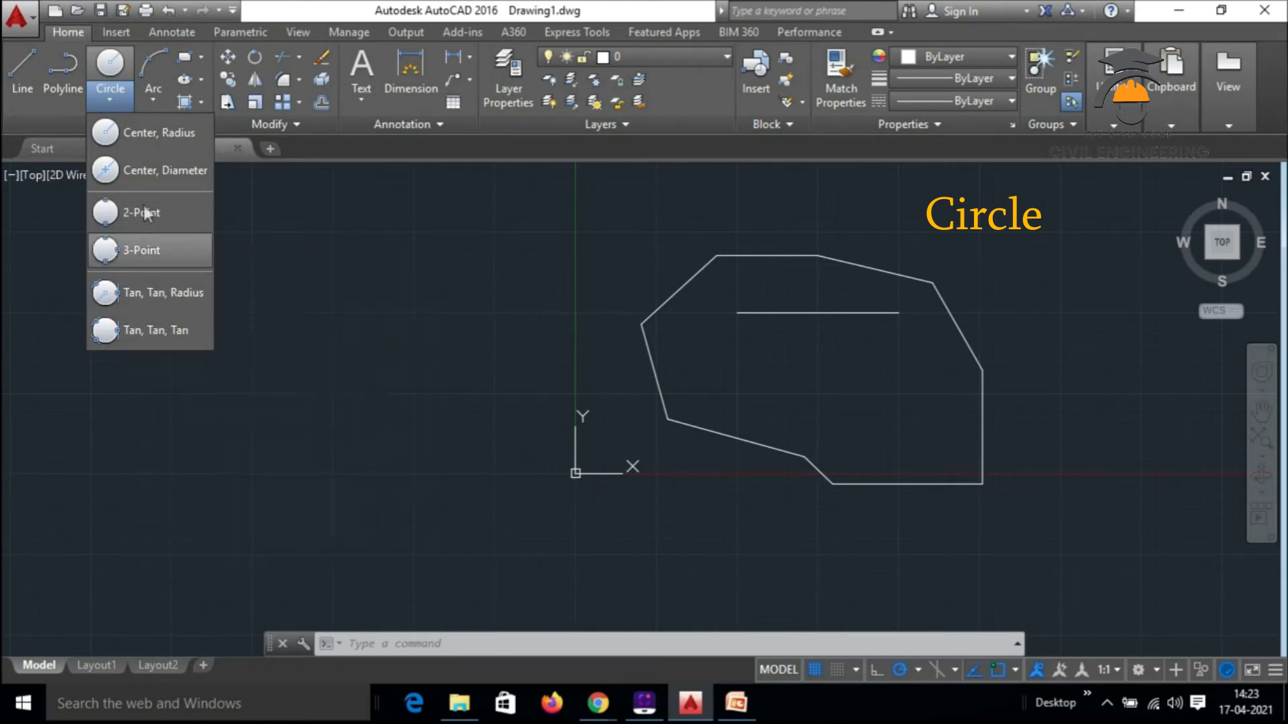
click(147, 132)
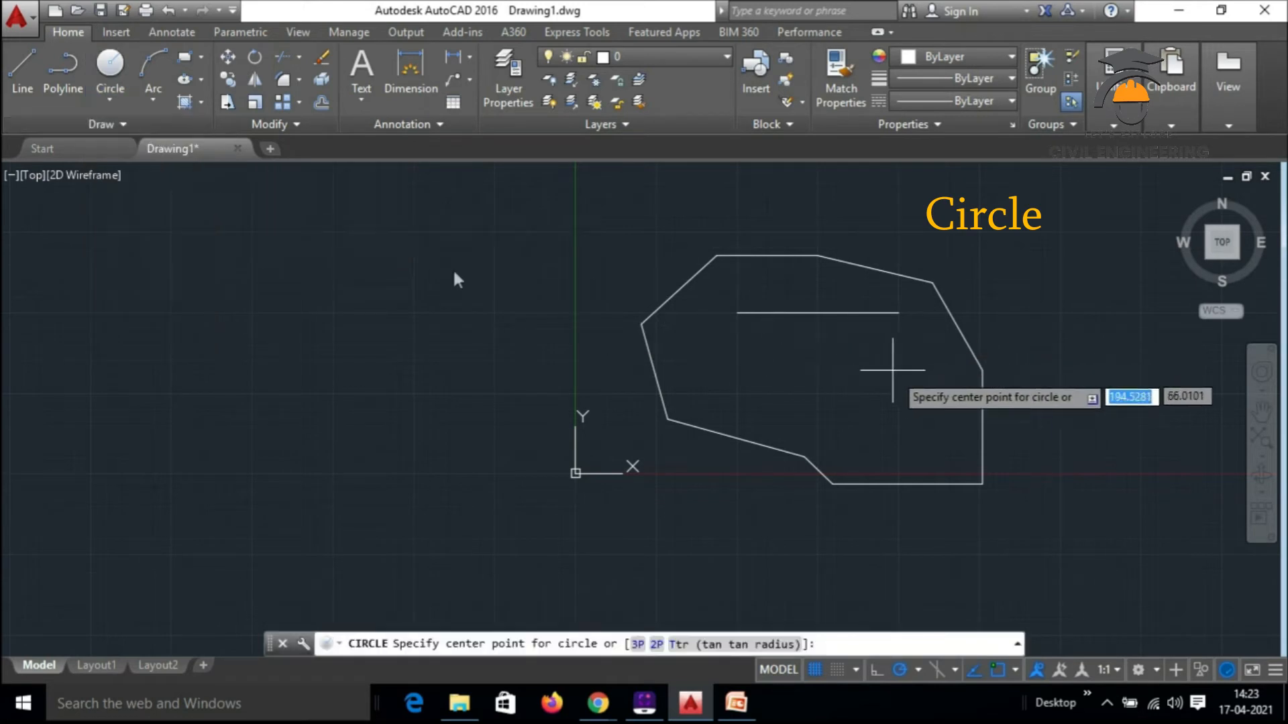
scroll(626, 372, down, 4)
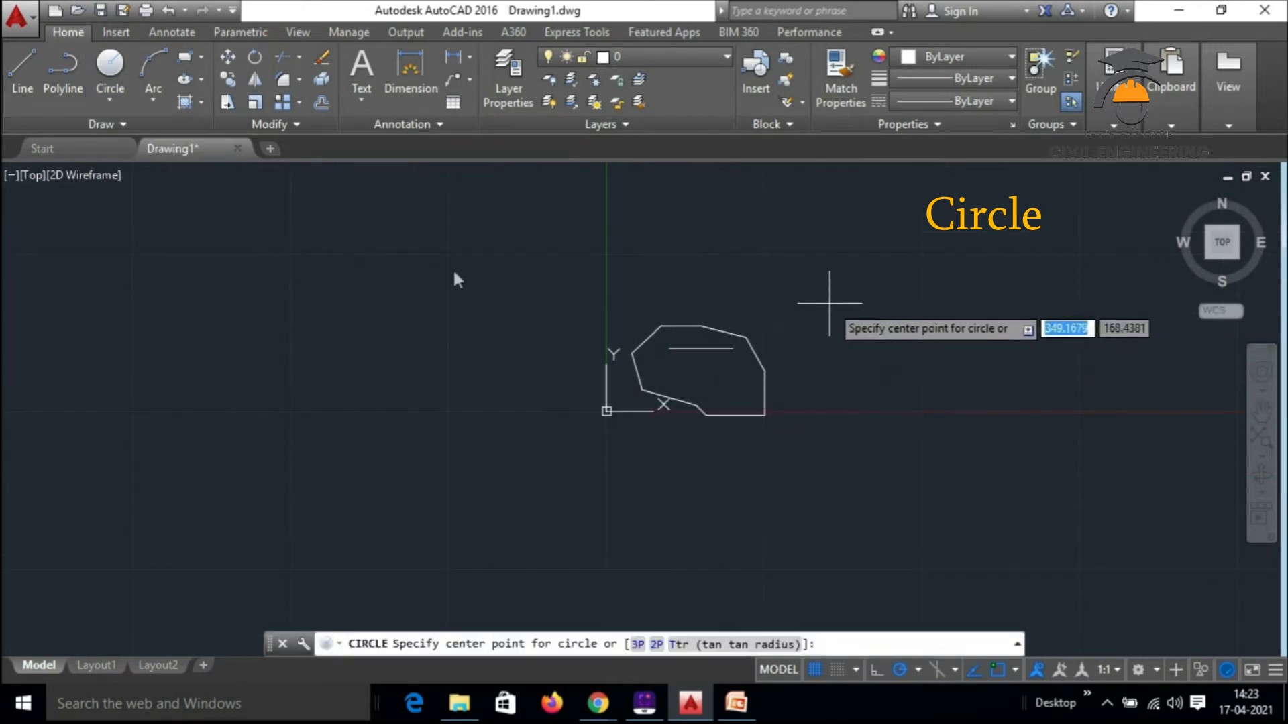
click(839, 295)
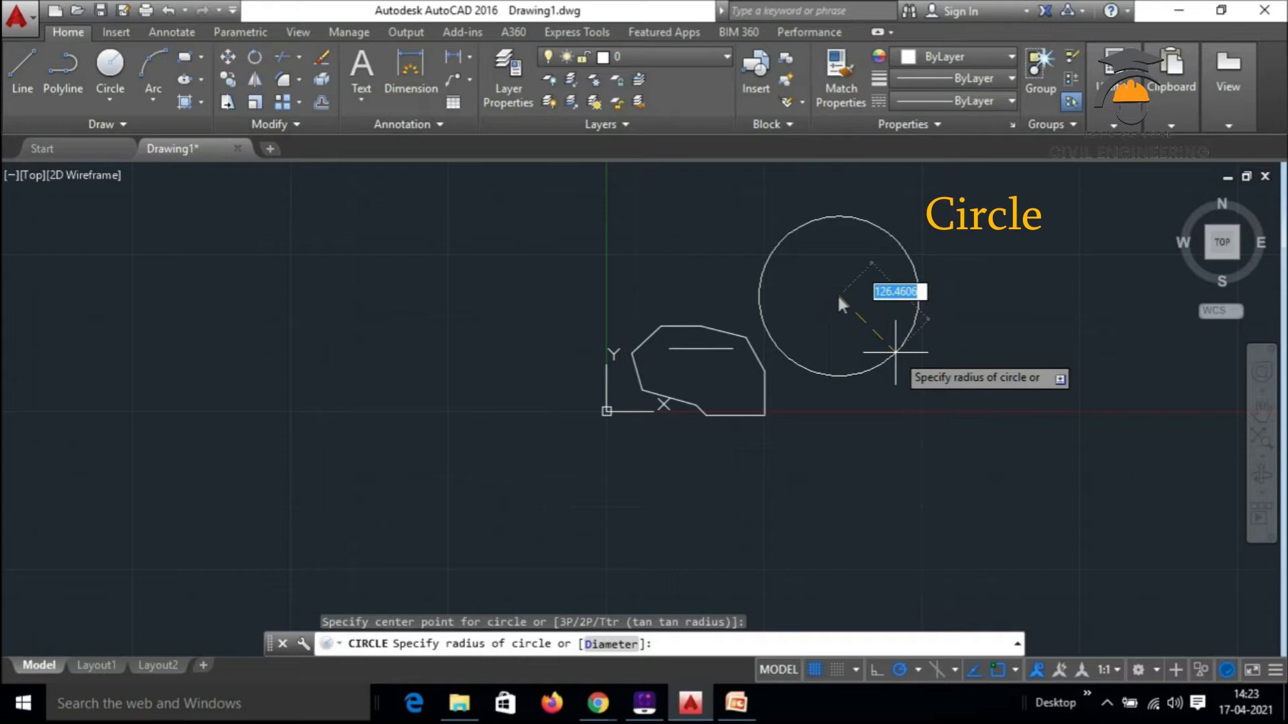
text(80)
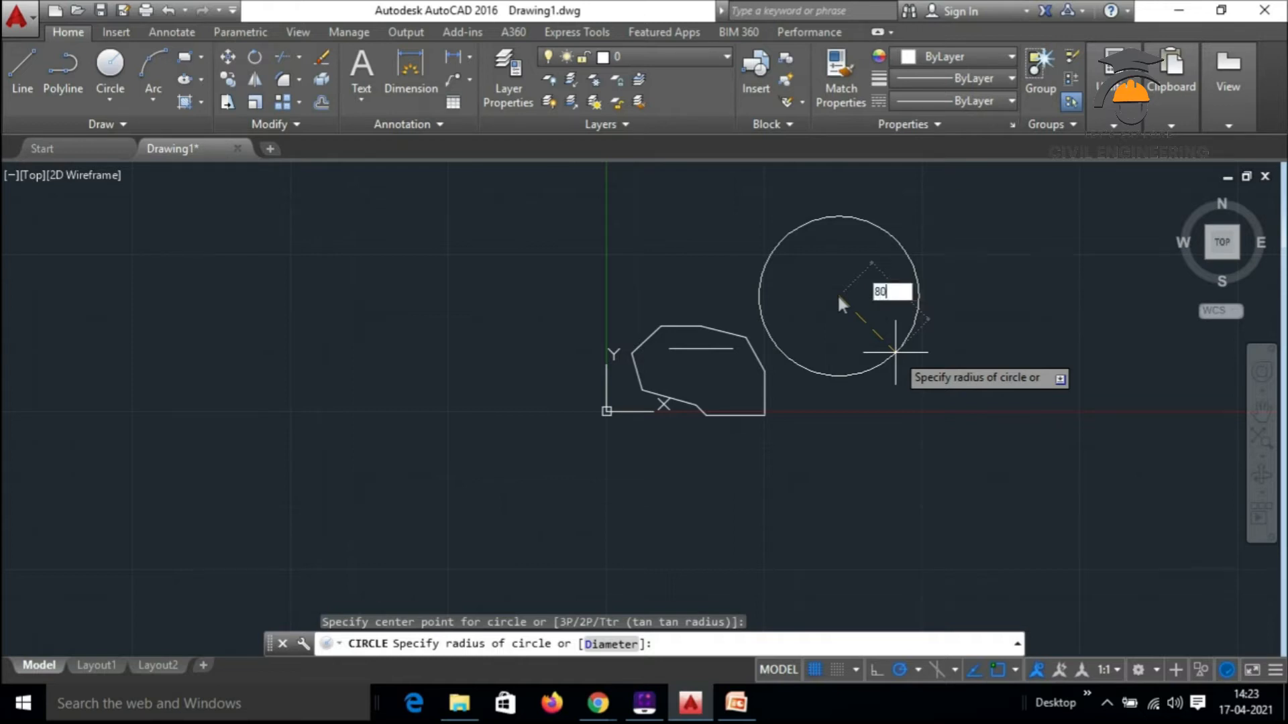
key(Return)
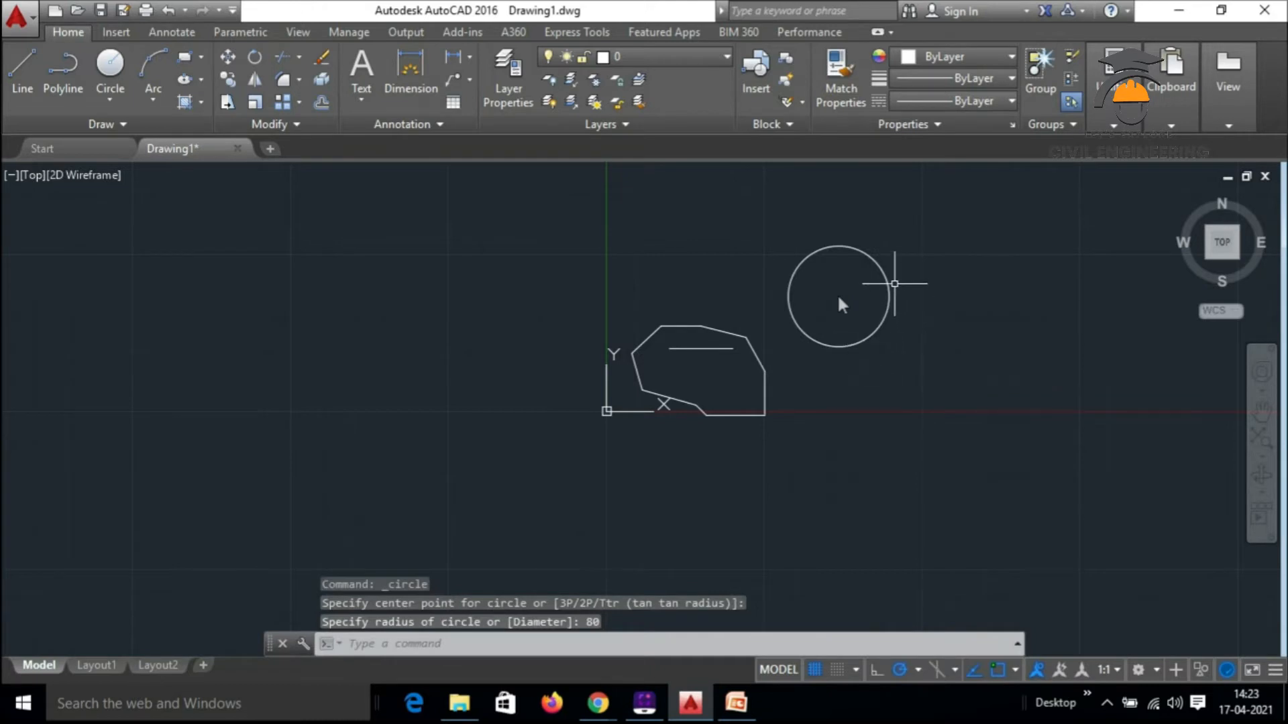
Select the circle and the horizontal line in turn to inspect their grips
click(882, 268)
key(Escape)
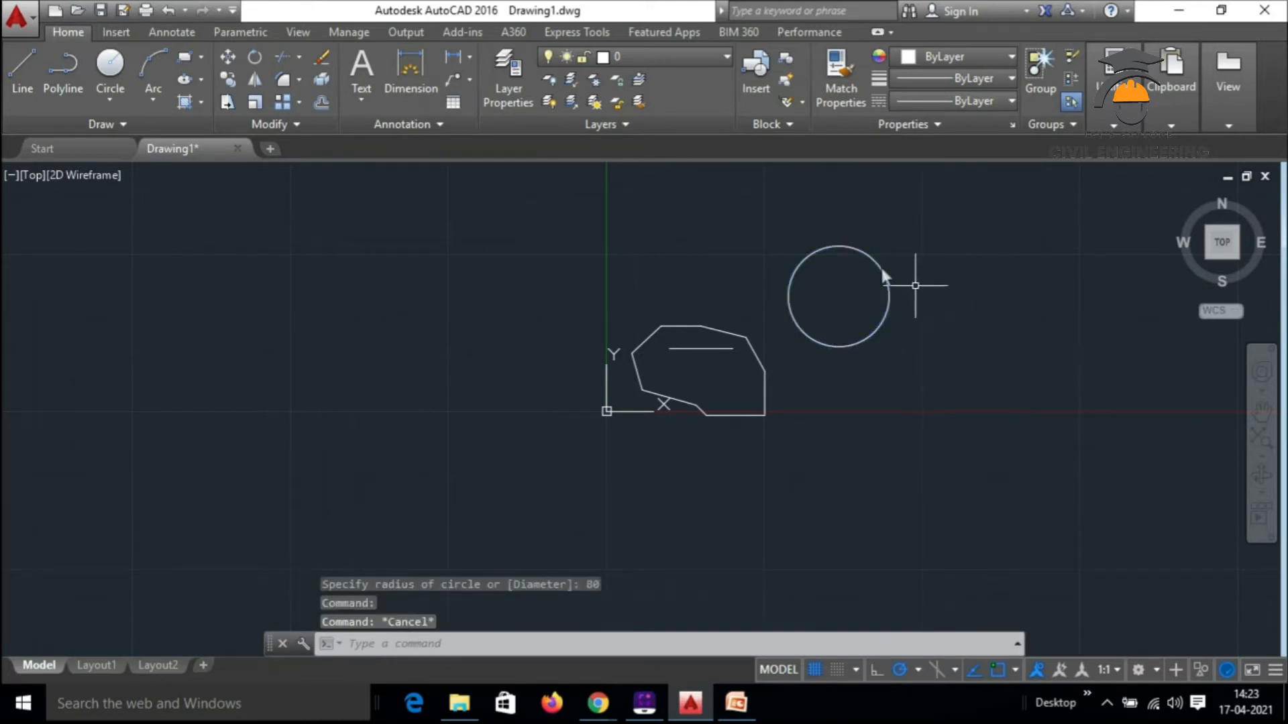
click(863, 254)
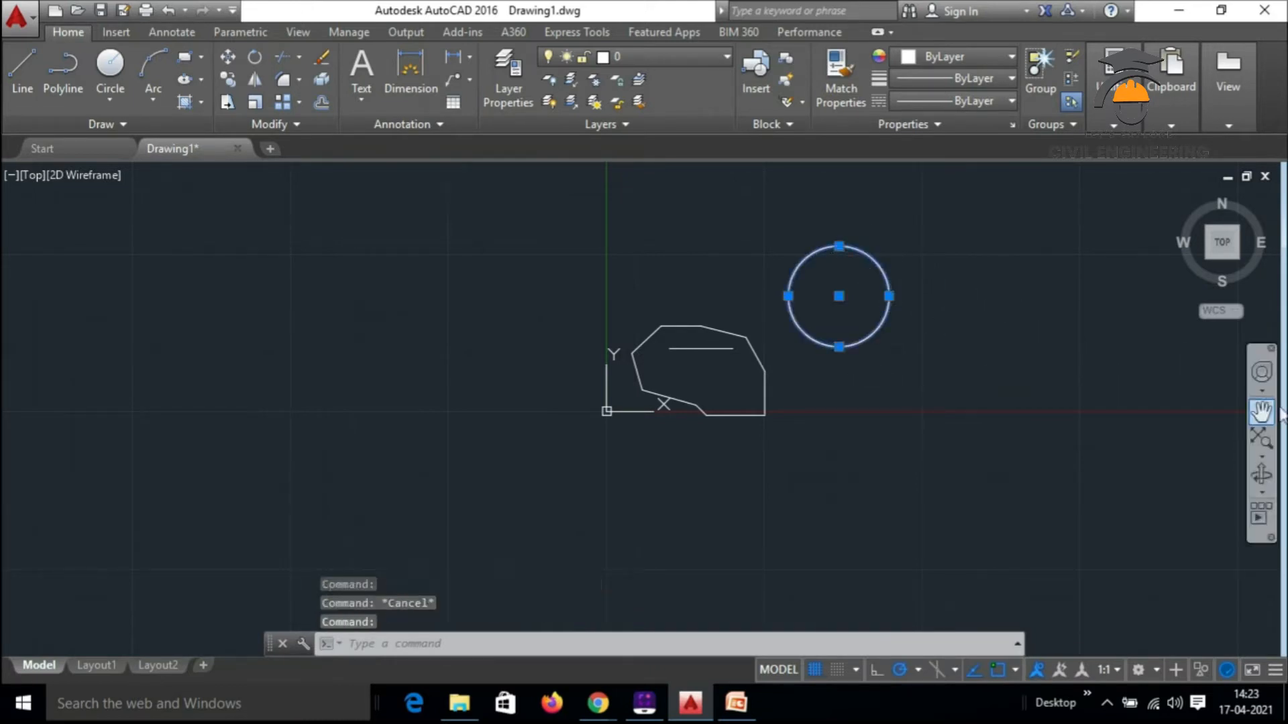
key(Escape)
click(717, 348)
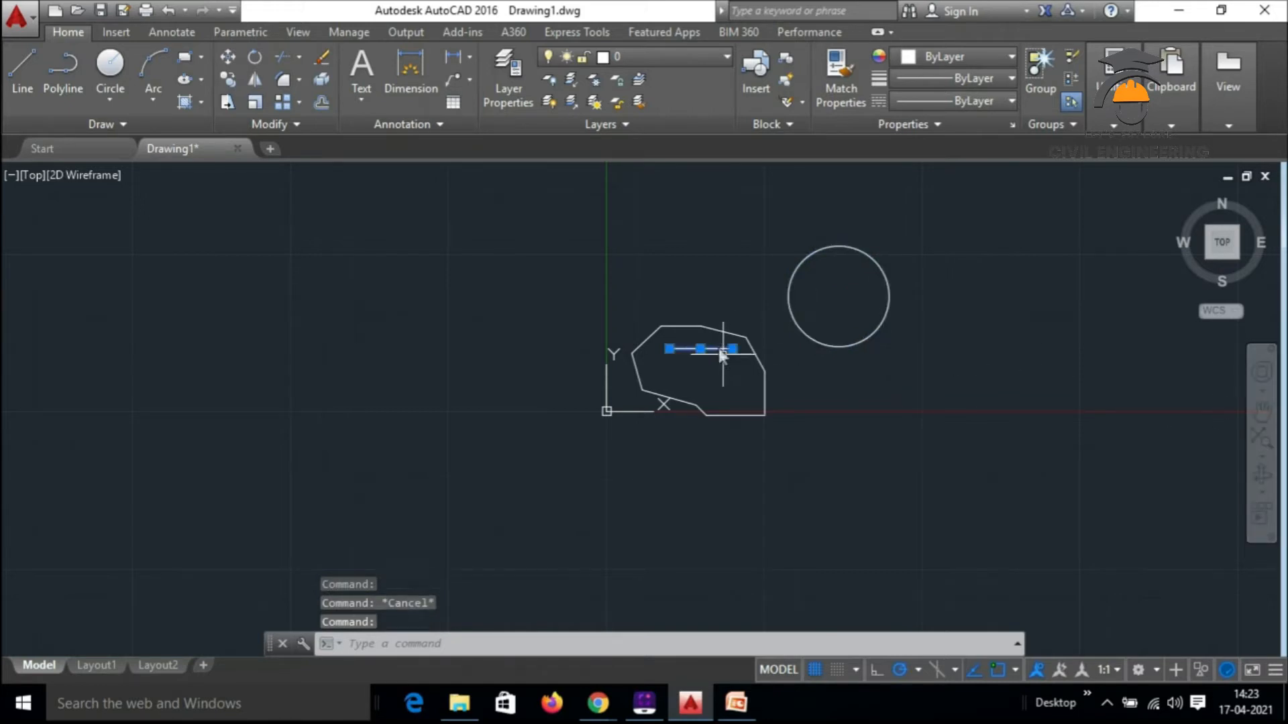
key(Escape)
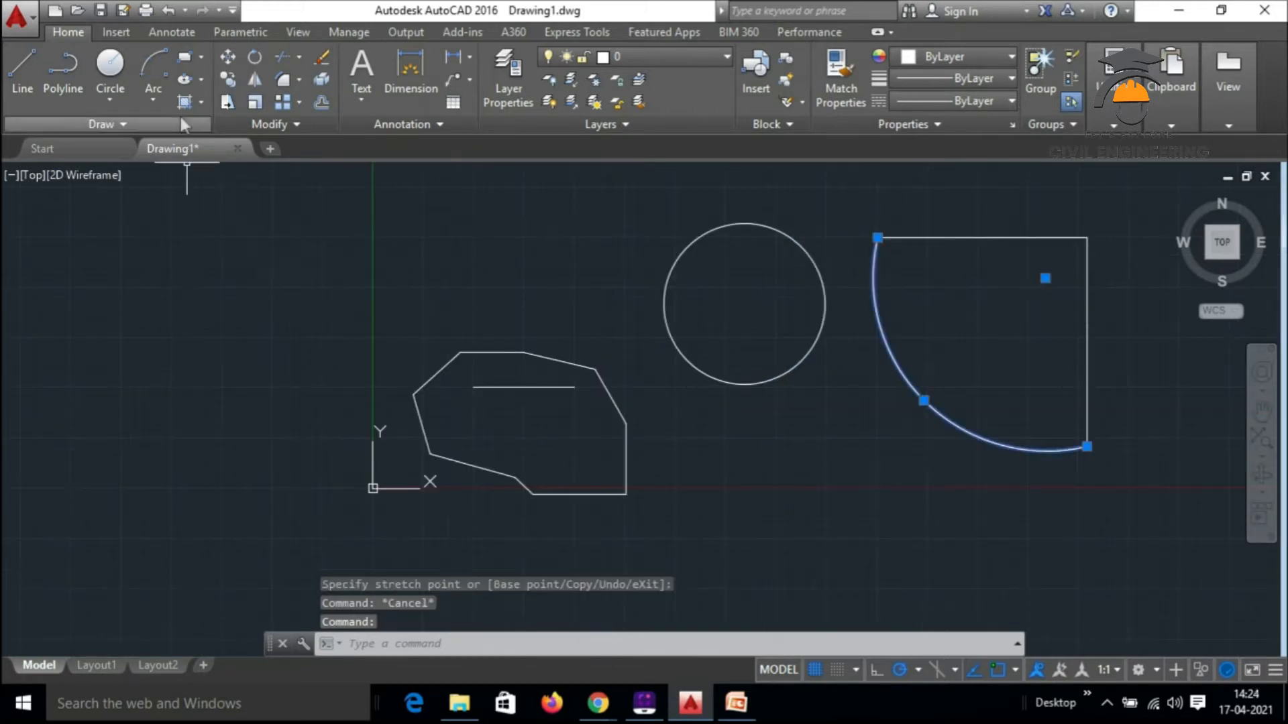
click(153, 97)
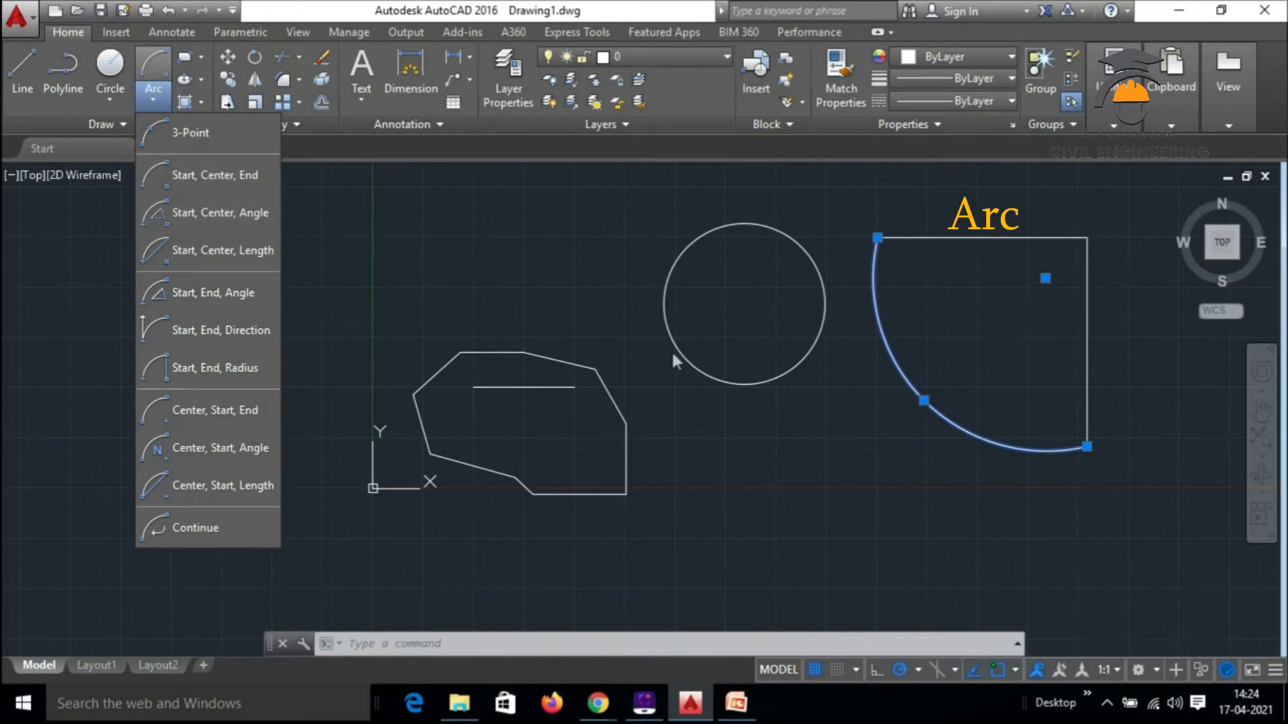
click(533, 308)
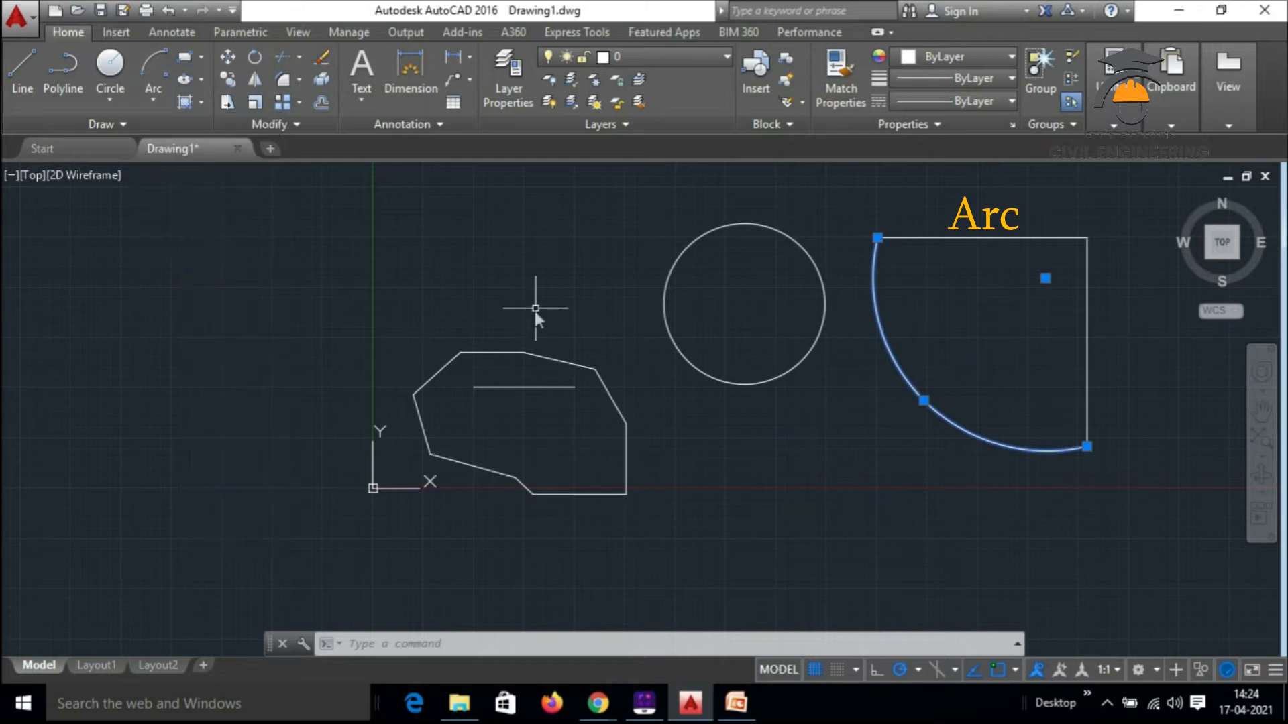
click(116, 126)
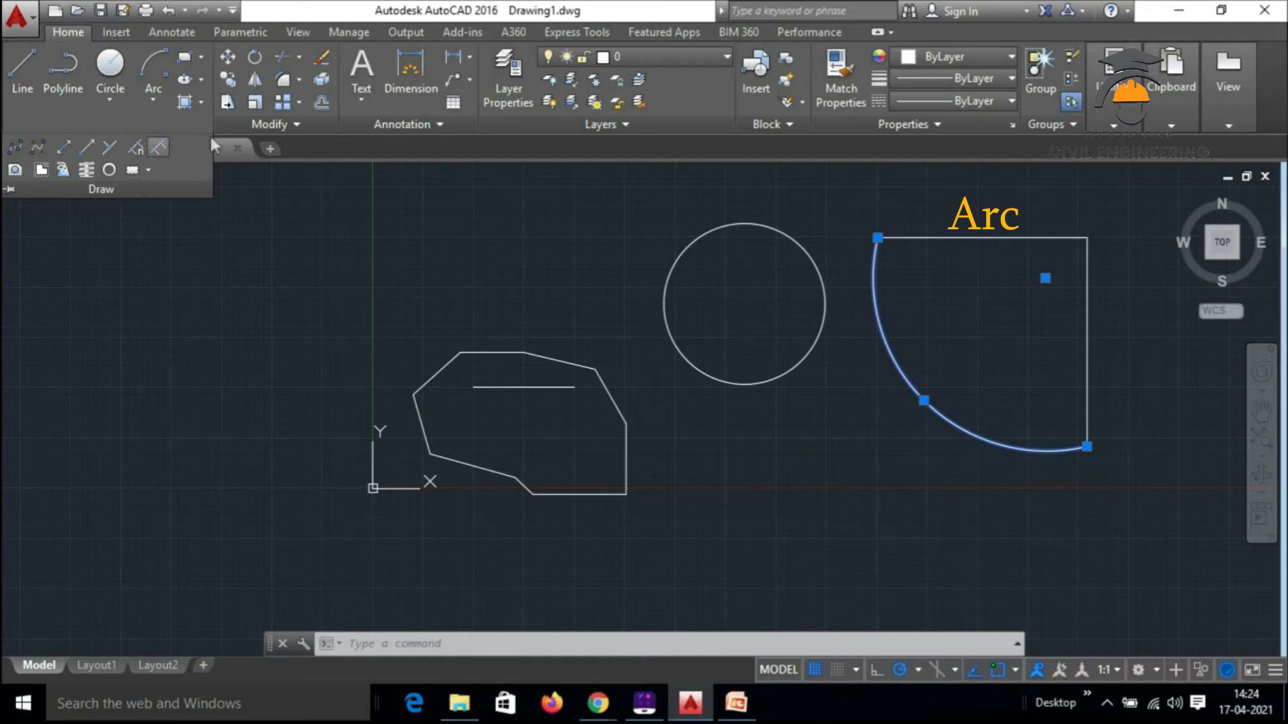
click(251, 129)
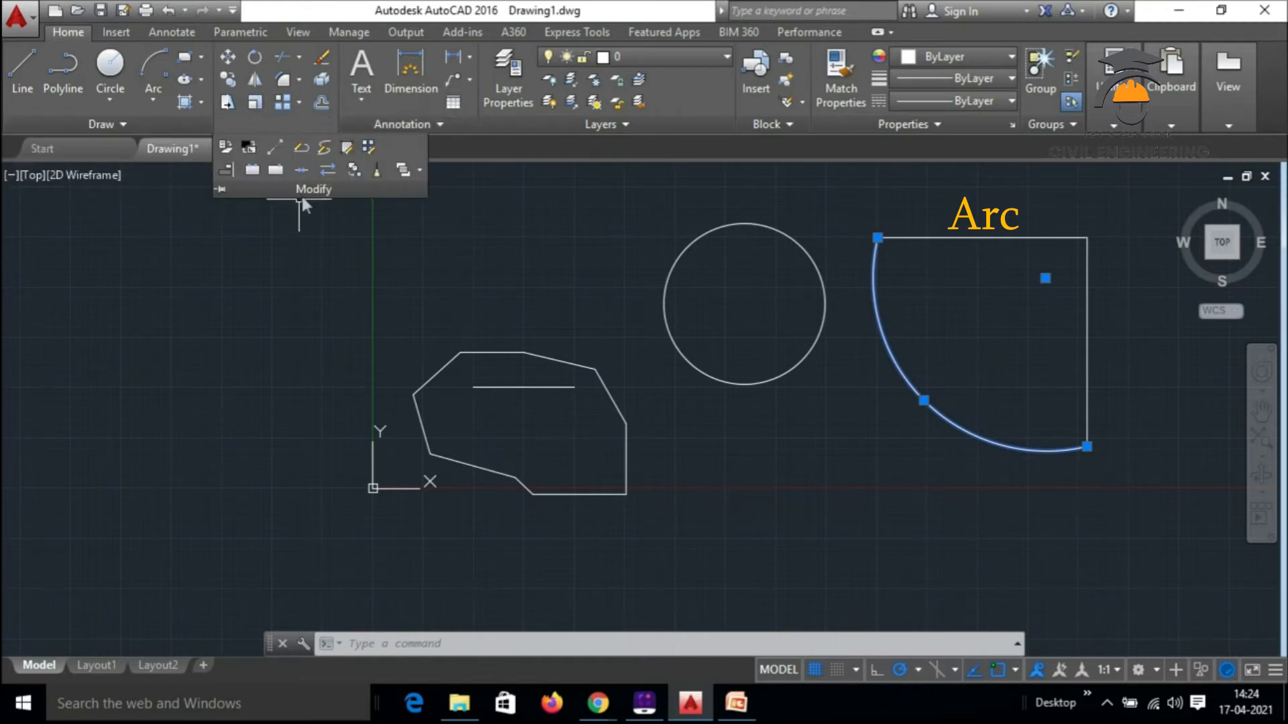
click(228, 59)
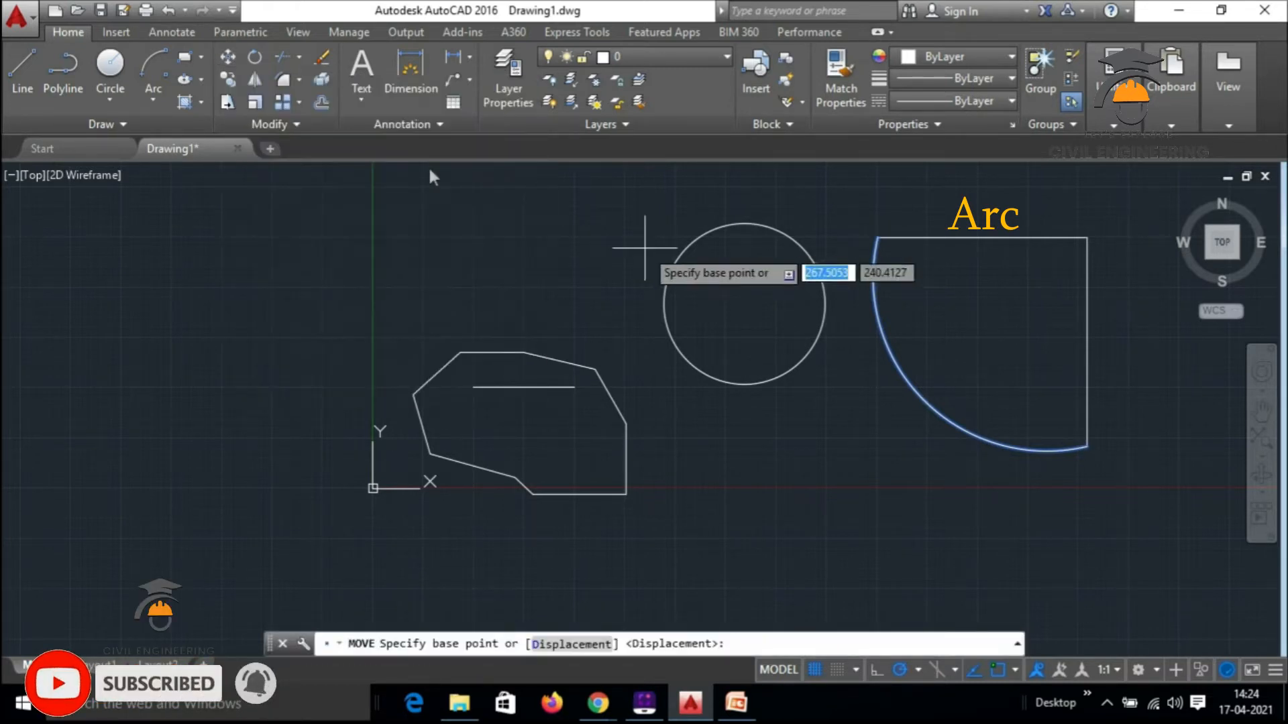
click(694, 227)
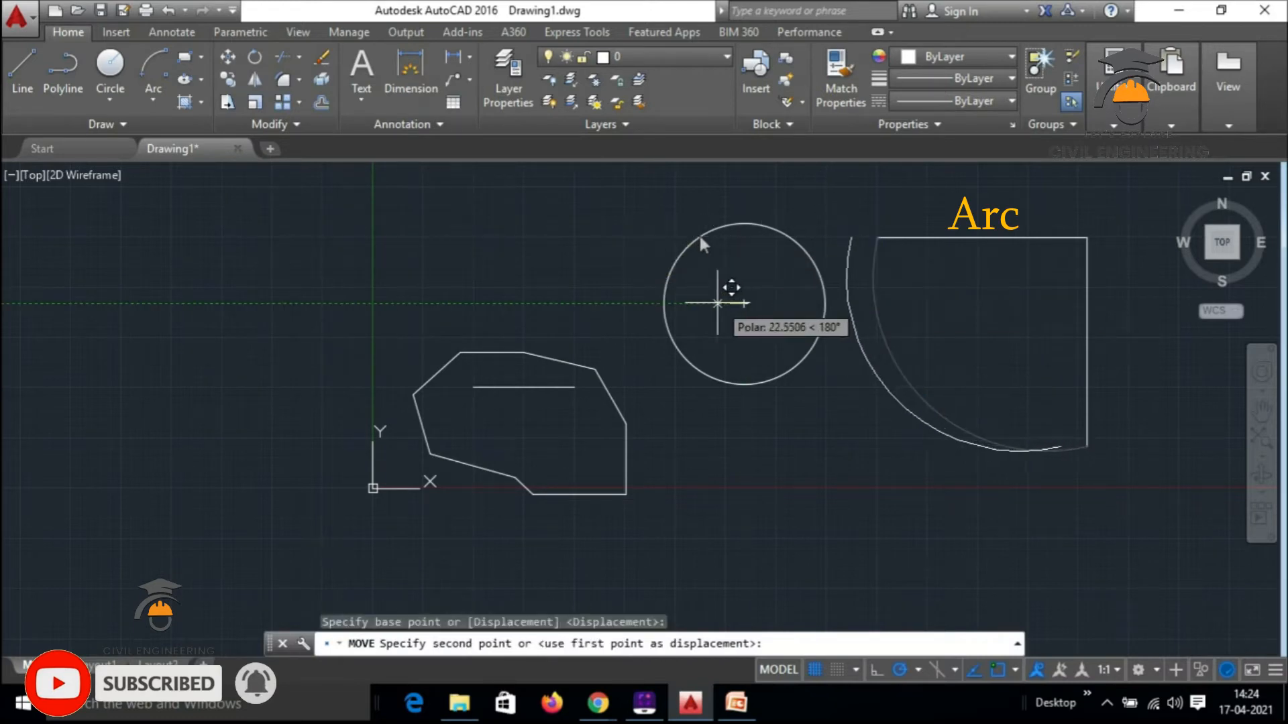
key(Escape)
Switch to the PowerPoint presentation to consult the slide on the 2D draw tools
click(738, 703)
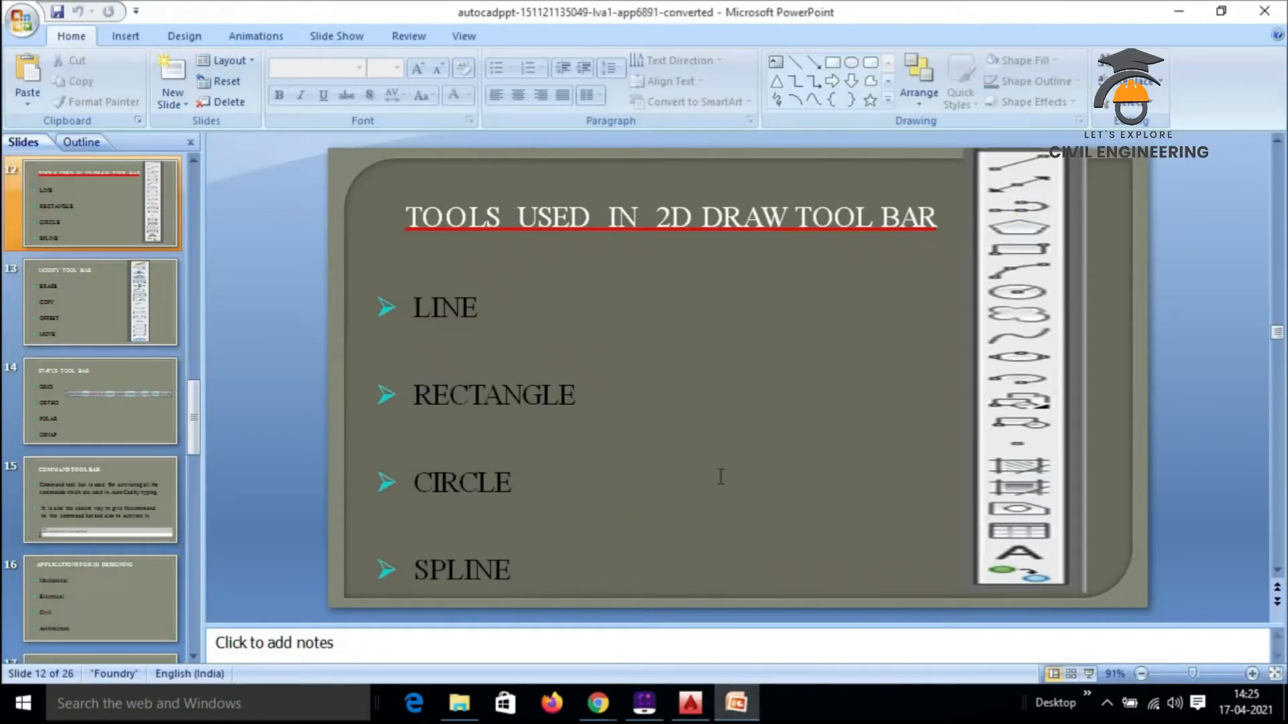
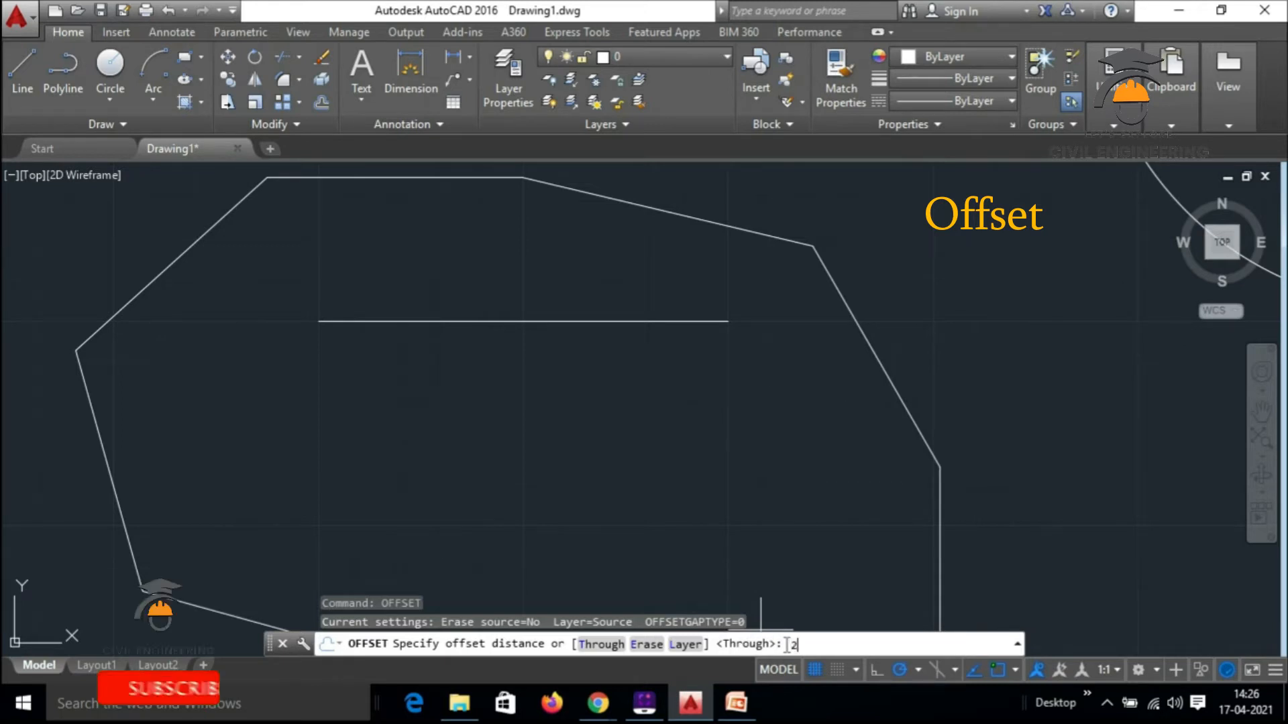
Offset the horizontal line inside the polyline 2 units downward, and offset its copy downward by the same distance
text(2)
key(Return)
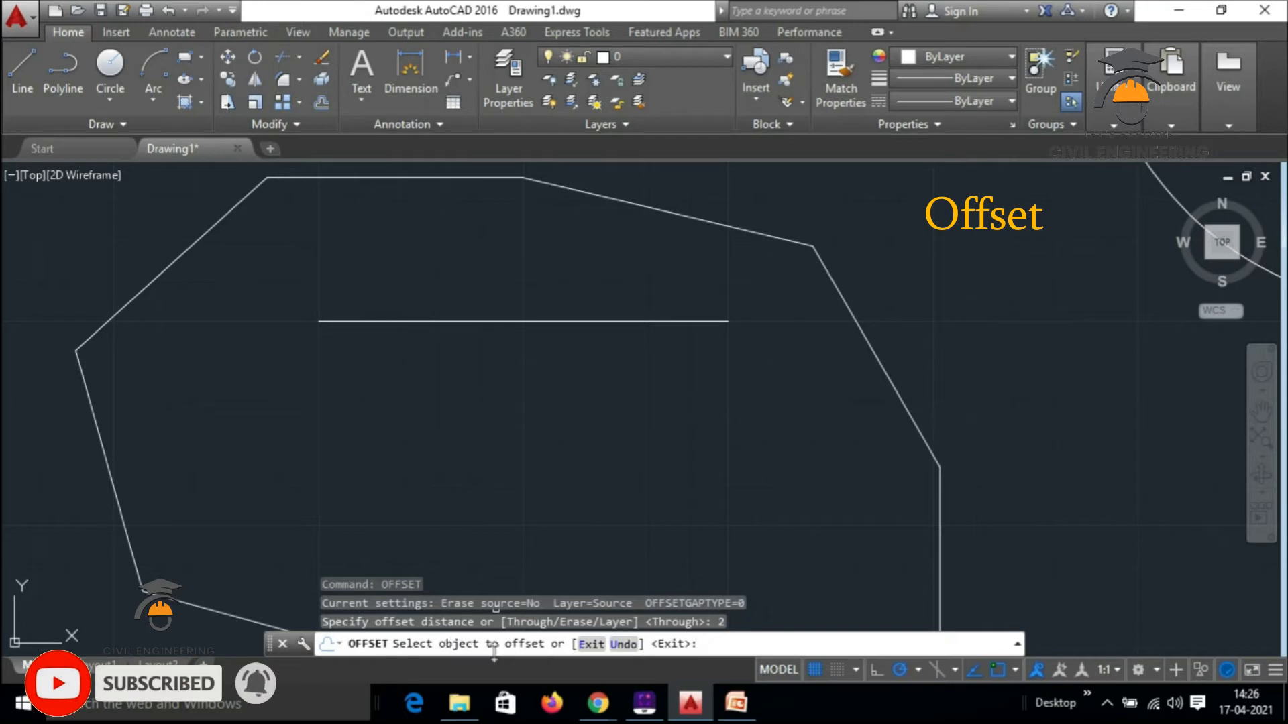
click(551, 324)
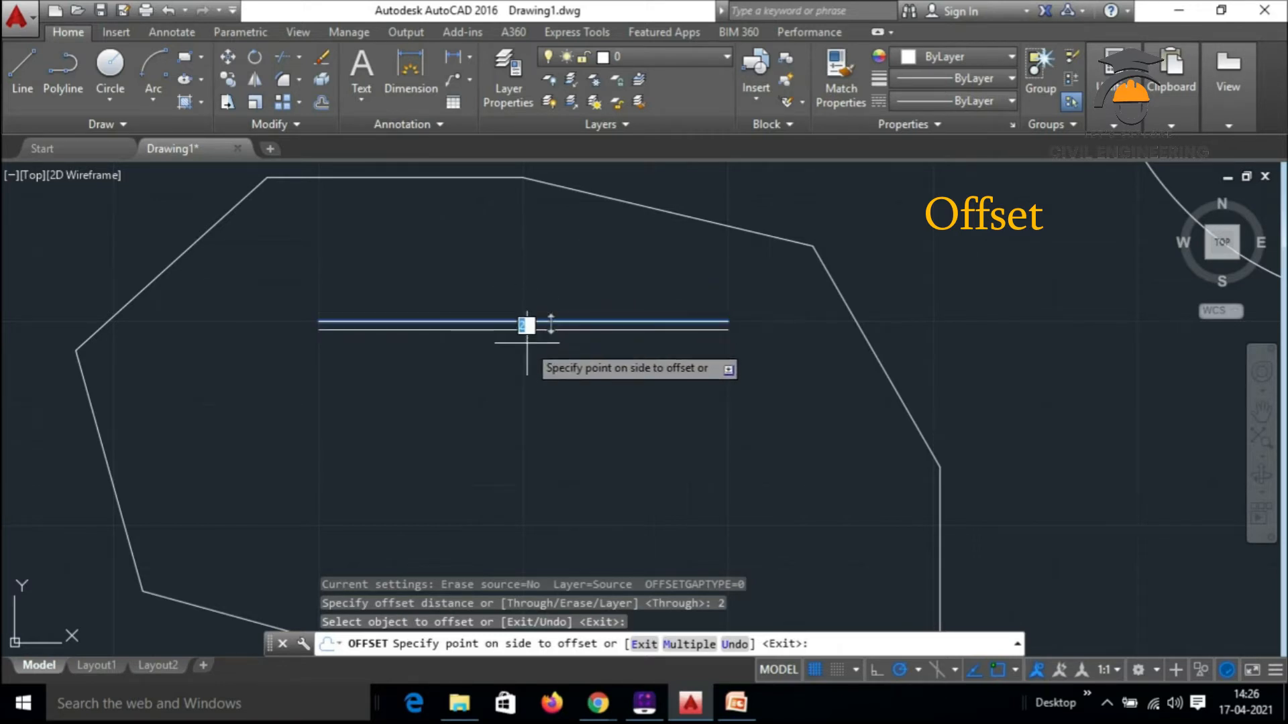
click(527, 340)
click(533, 329)
click(534, 346)
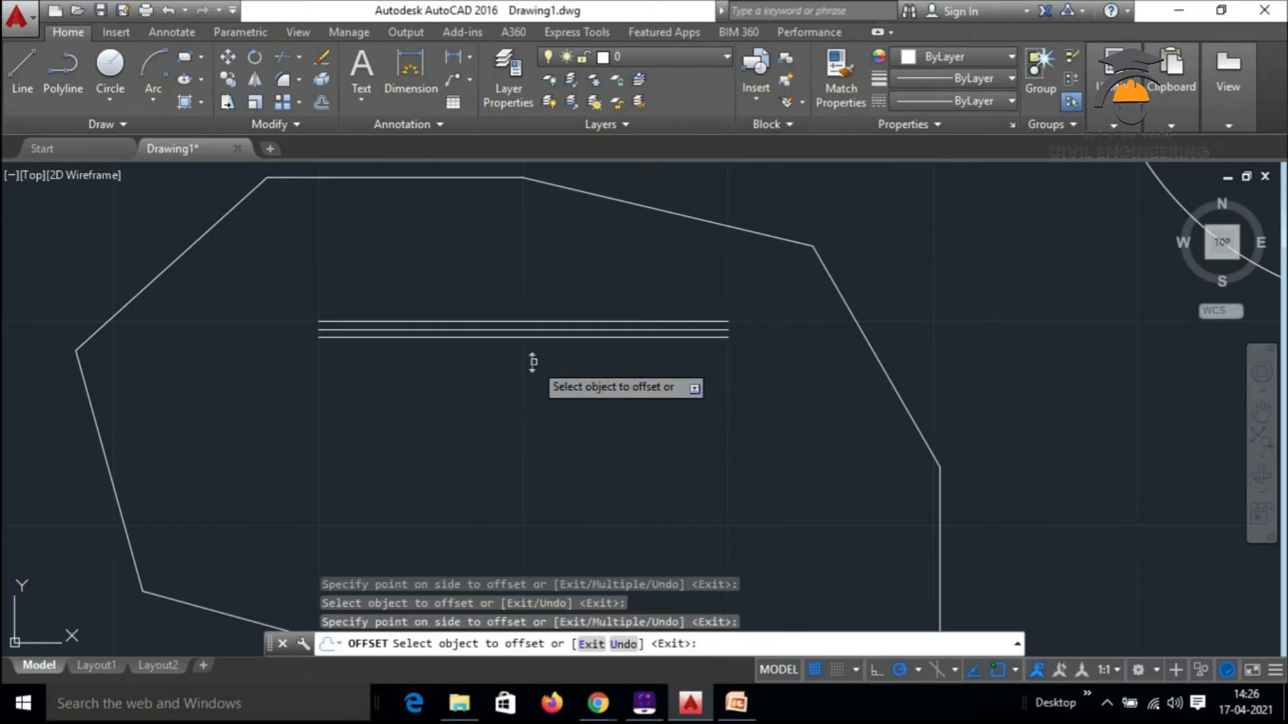
Extend the stack of parallel lines with four more 2-unit offsets, each taken downward from the lowest line
click(535, 338)
click(536, 355)
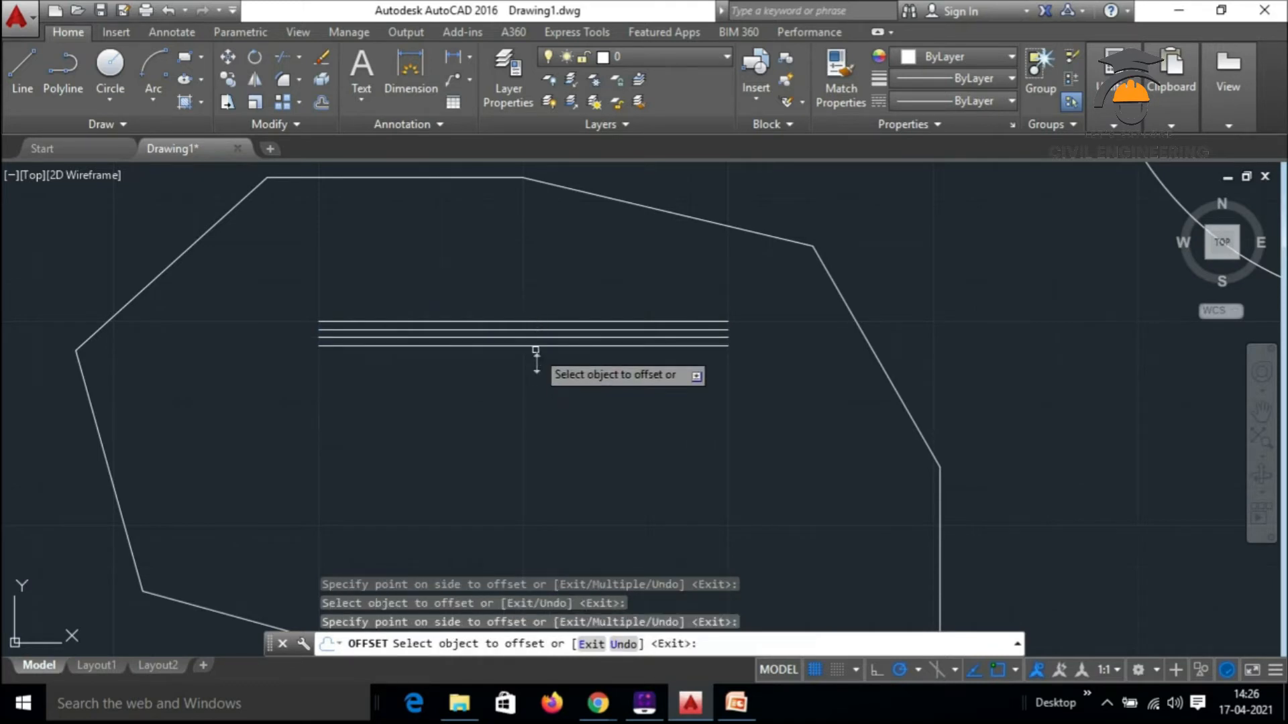
click(534, 346)
click(534, 362)
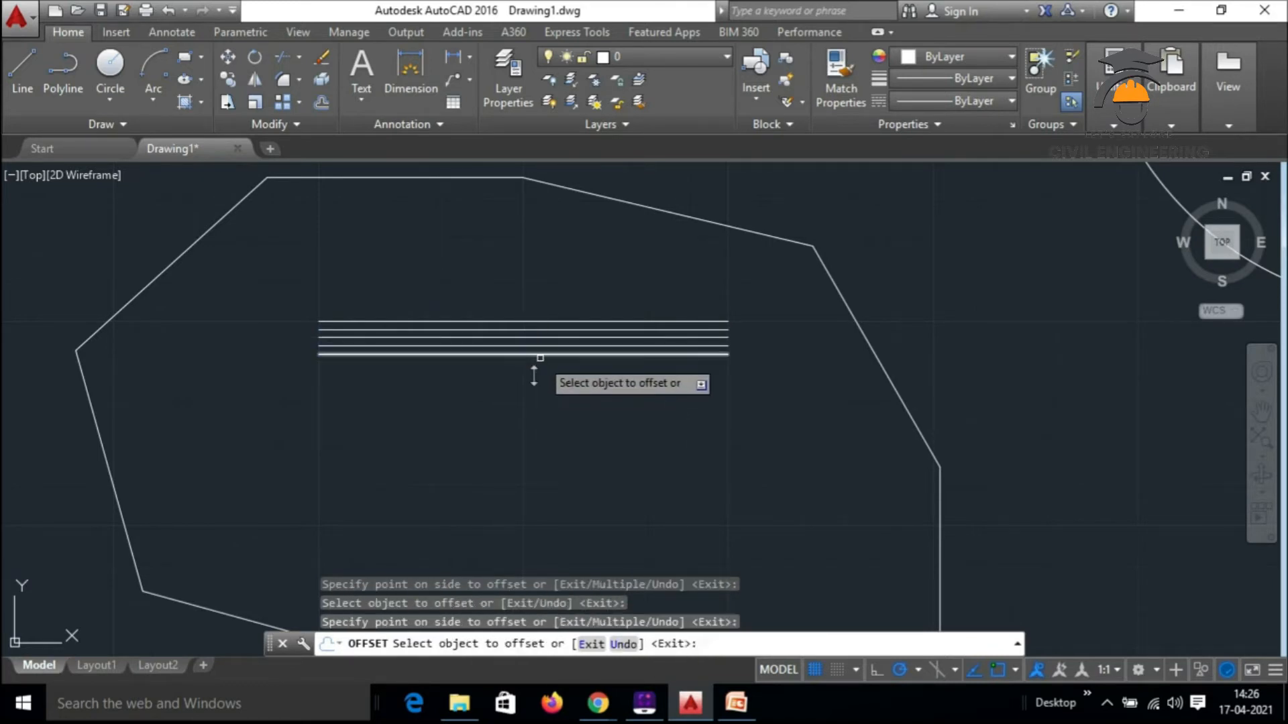
click(538, 368)
click(541, 355)
click(541, 377)
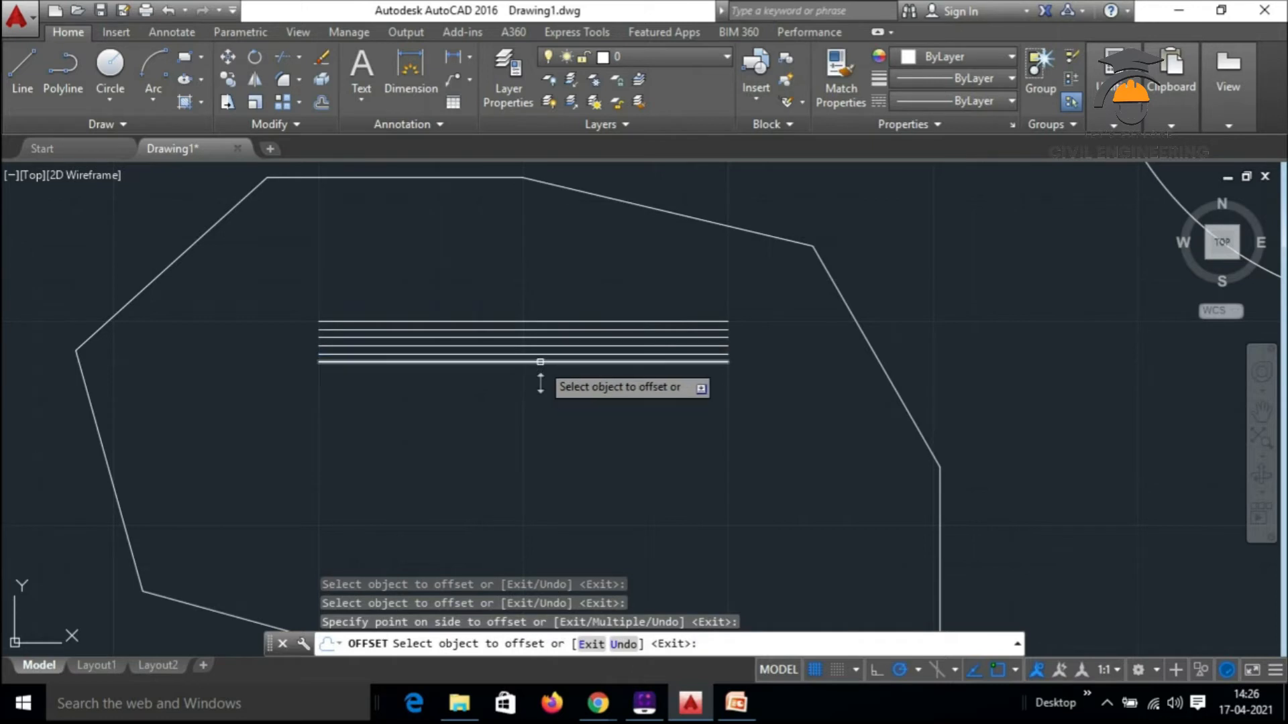
click(540, 362)
click(541, 380)
key(Escape)
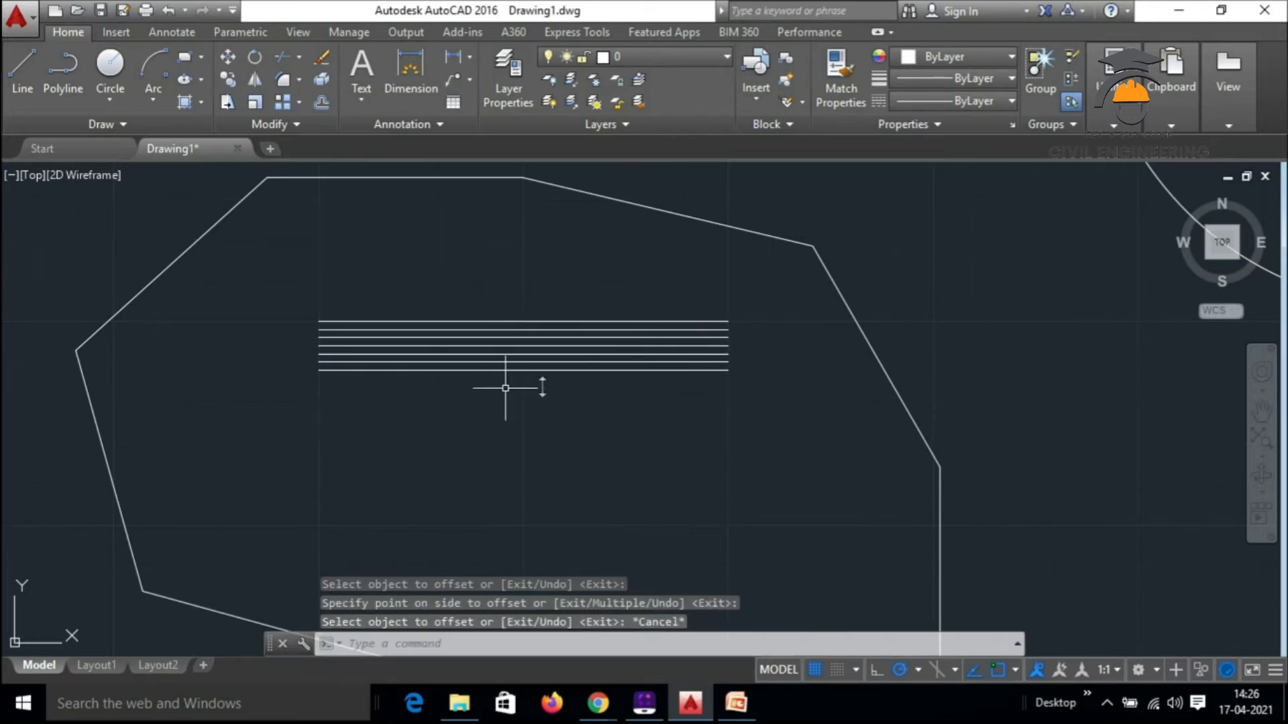
Inspect the stack of offset lines, consult the Modify tool bar slide in PowerPoint, and return to AutoCAD
scroll(509, 373, up, 4)
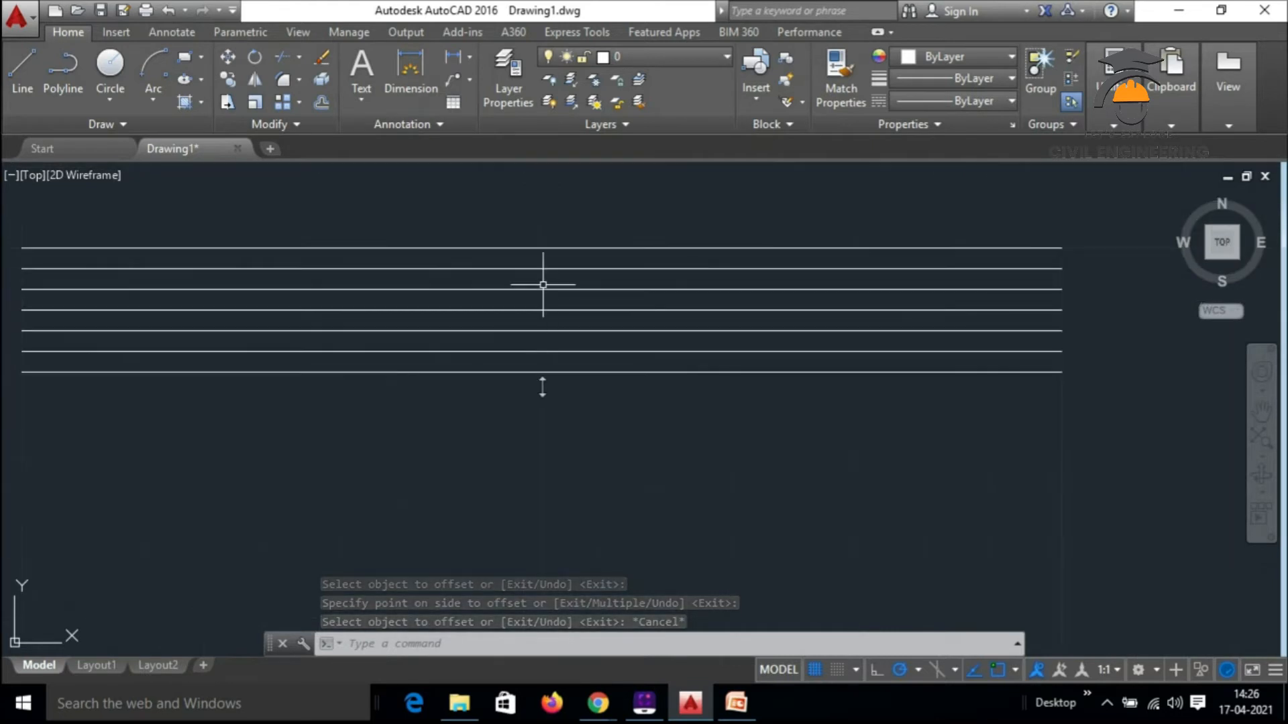
scroll(526, 389, down, 4)
scroll(490, 403, up, 2)
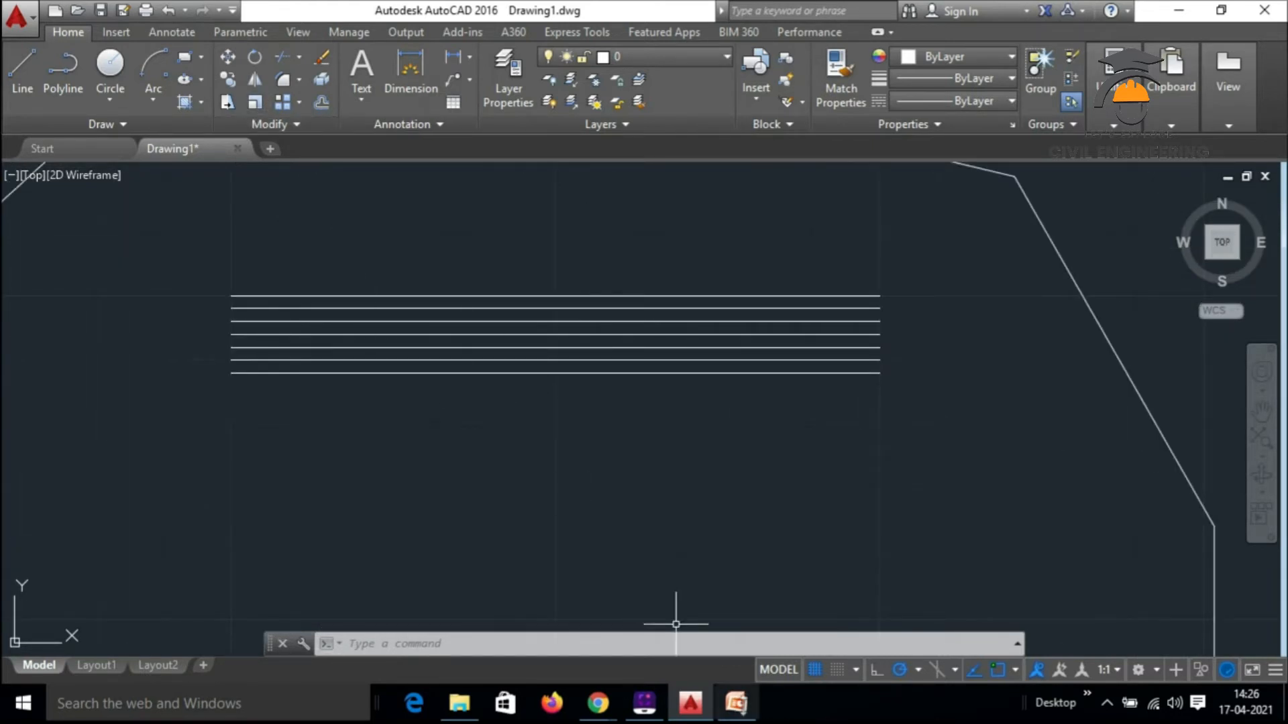
click(745, 704)
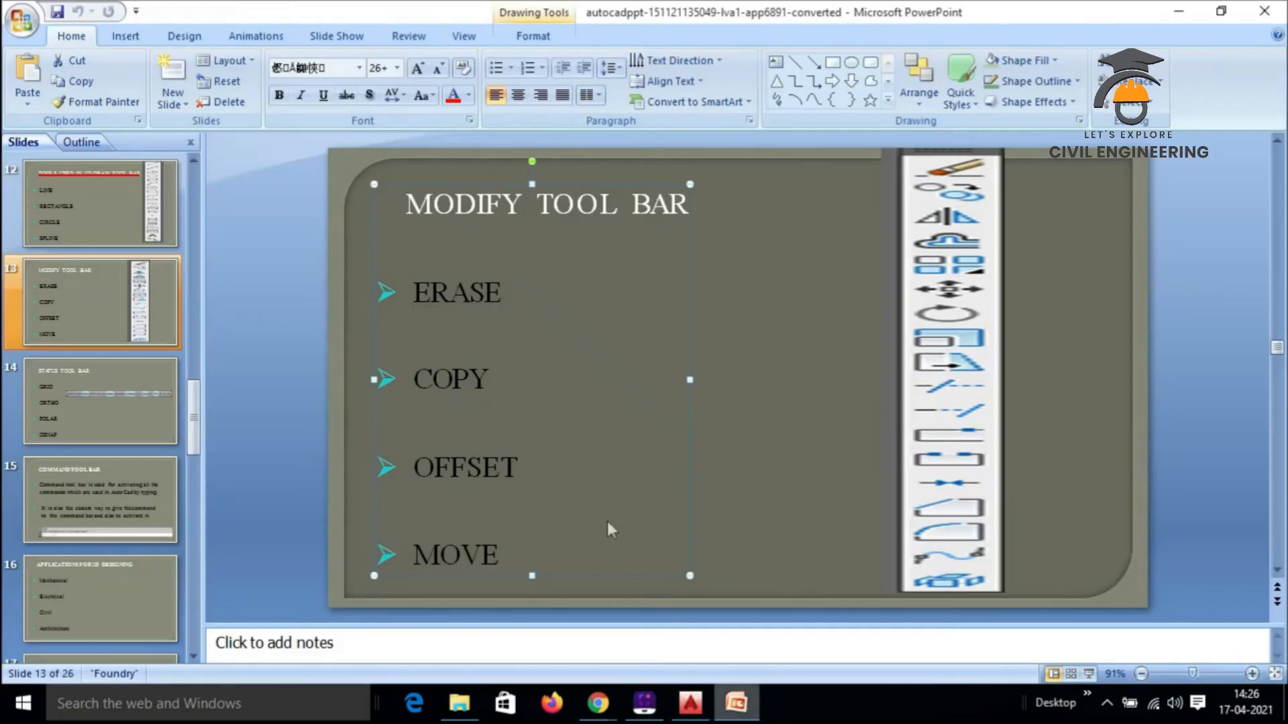
click(690, 703)
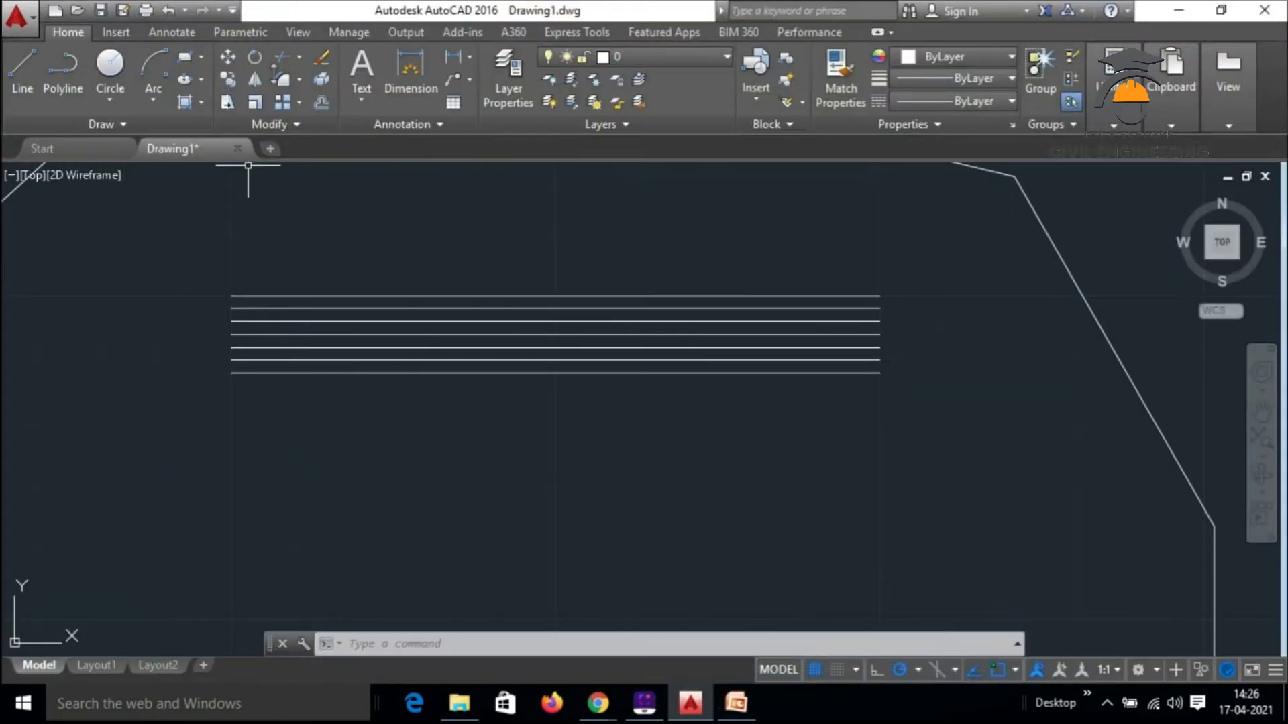
Erase the top and bottom lines of the parallel stack inside the polyline
click(323, 61)
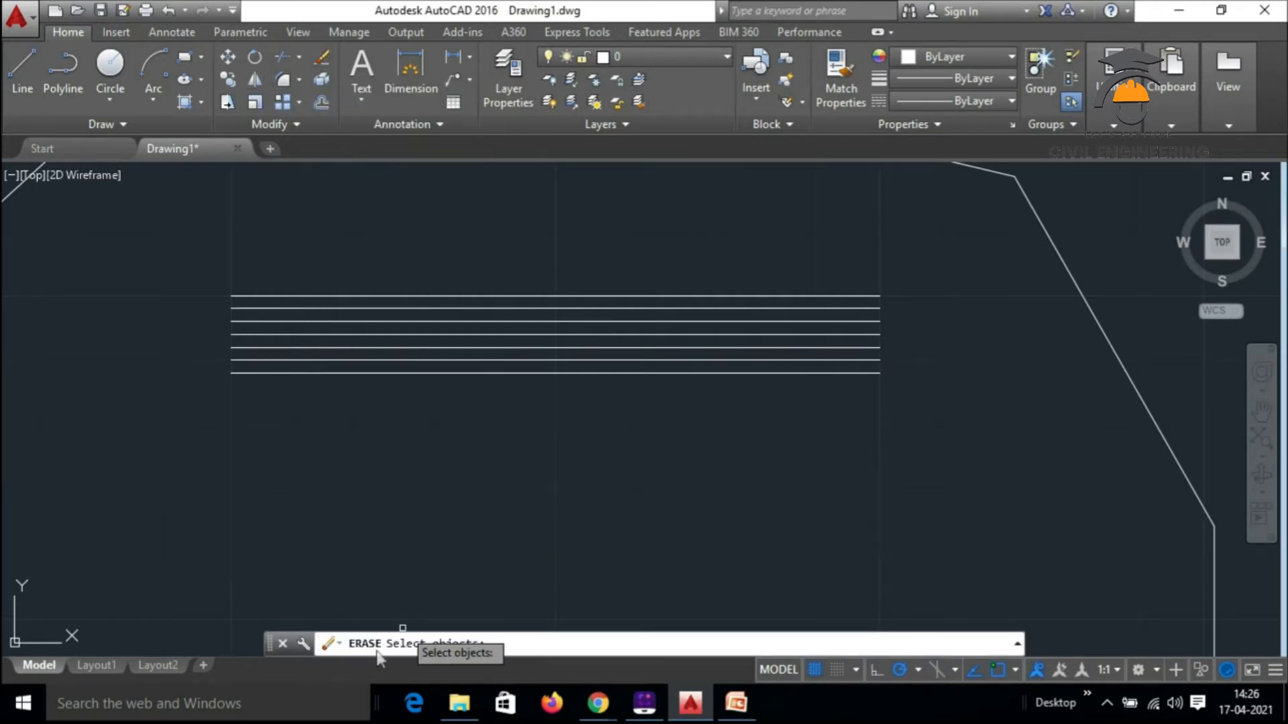
click(491, 296)
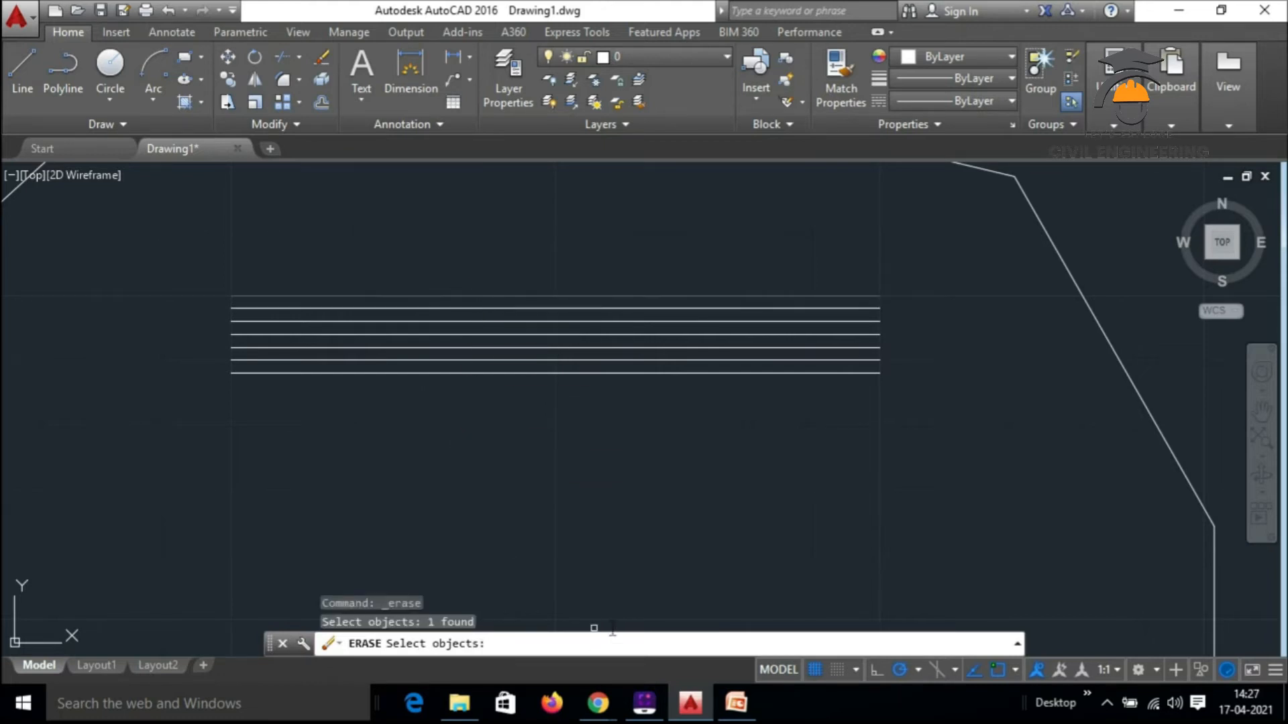
click(728, 373)
key(Return)
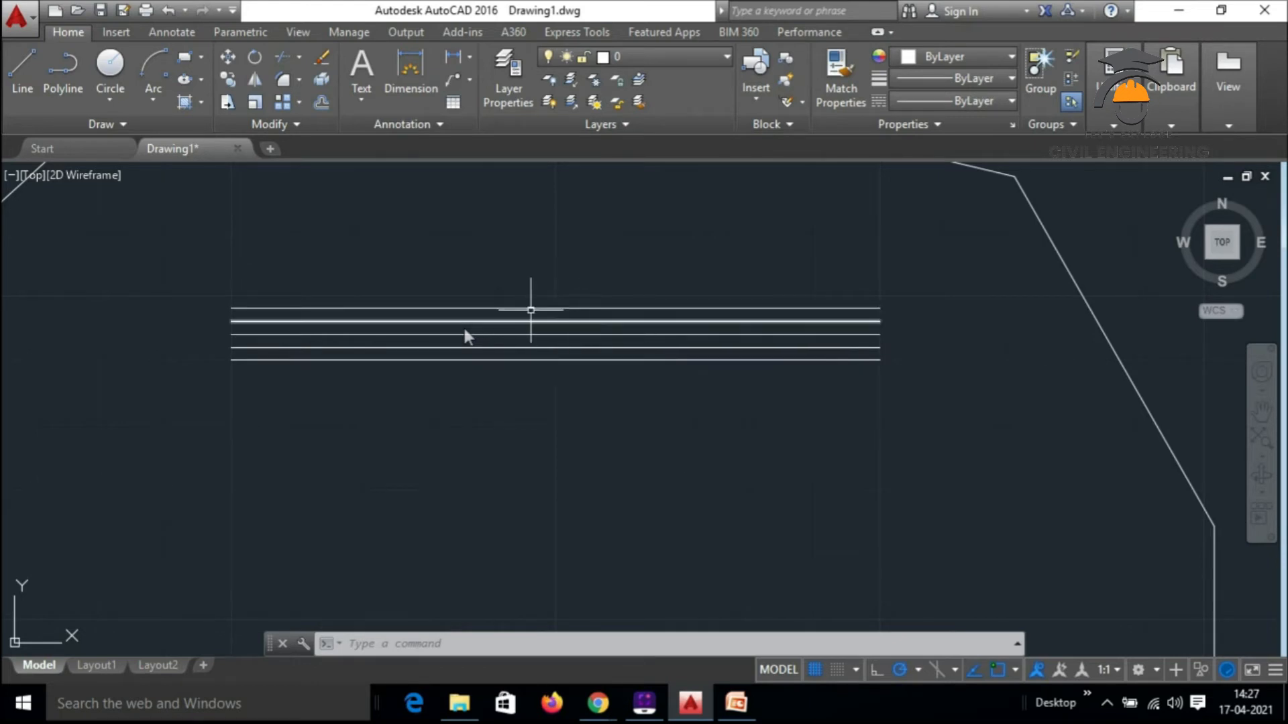
Draw a horizontal line from the circle's center to the right, ending a short distance outside its circumference
scroll(523, 431, down, 2)
scroll(652, 494, down, 2)
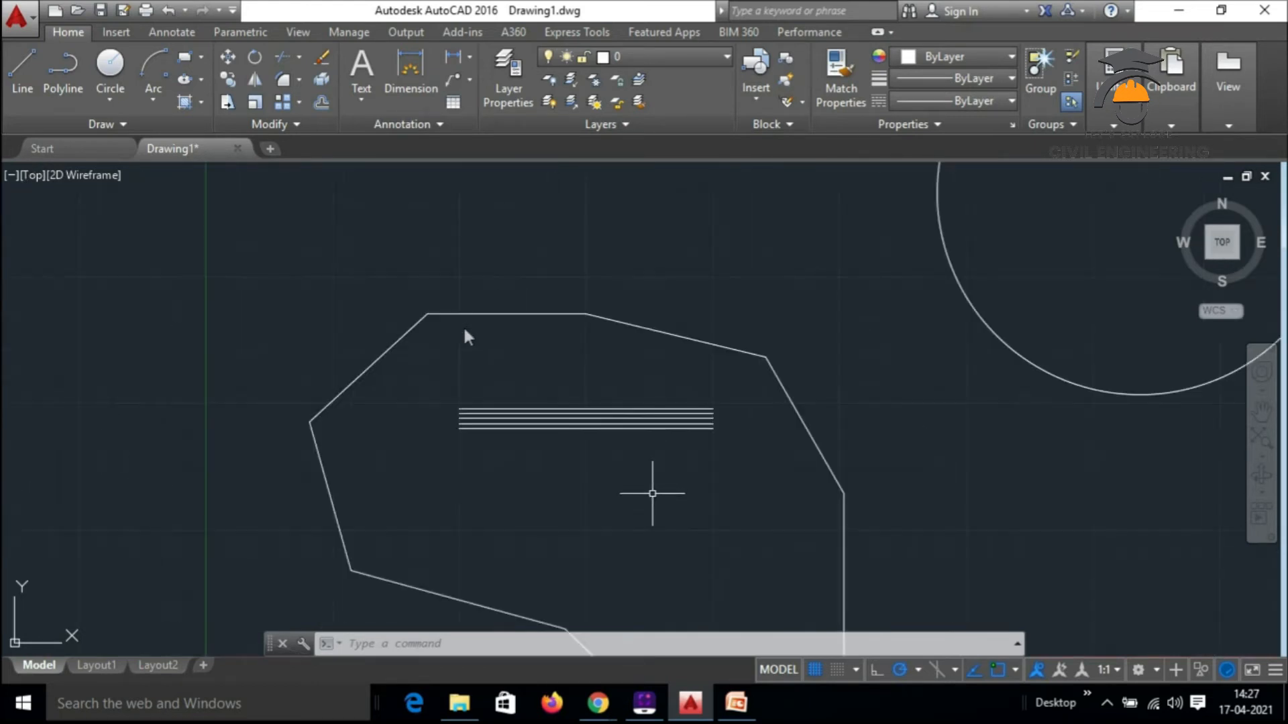
scroll(868, 380, down, 4)
scroll(1054, 323, up, 2)
scroll(1055, 323, up, 2)
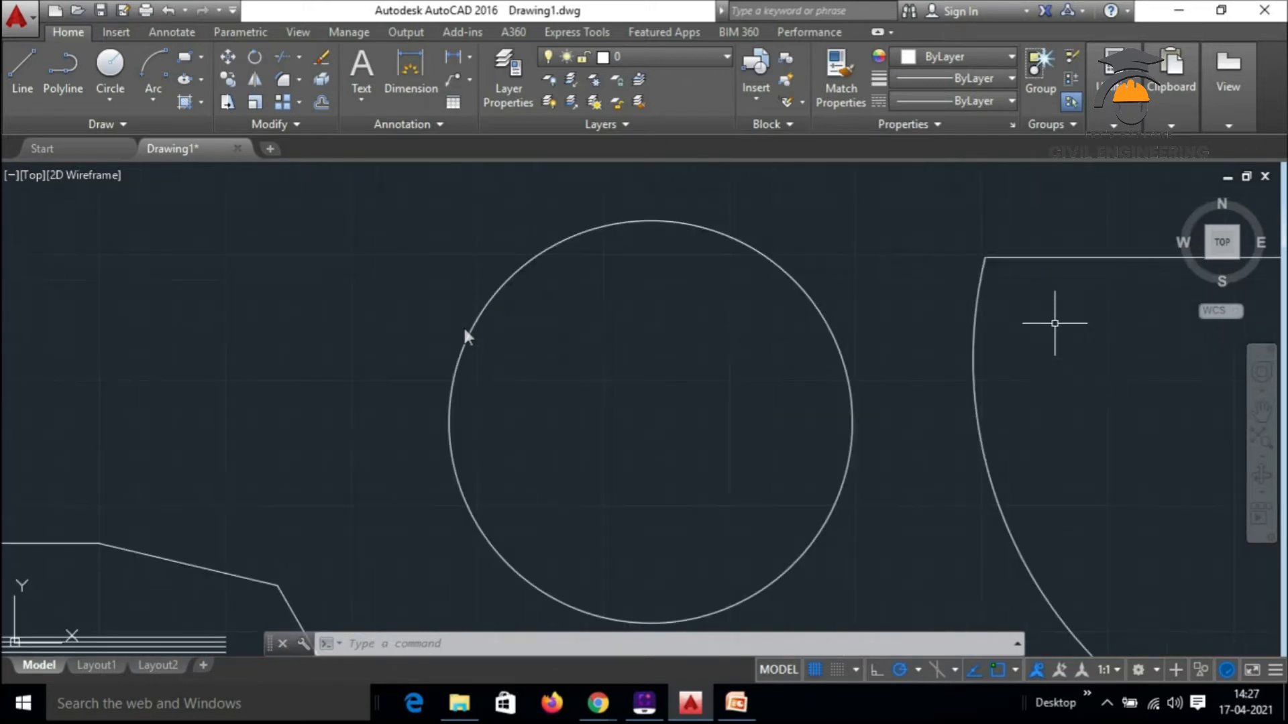
click(22, 67)
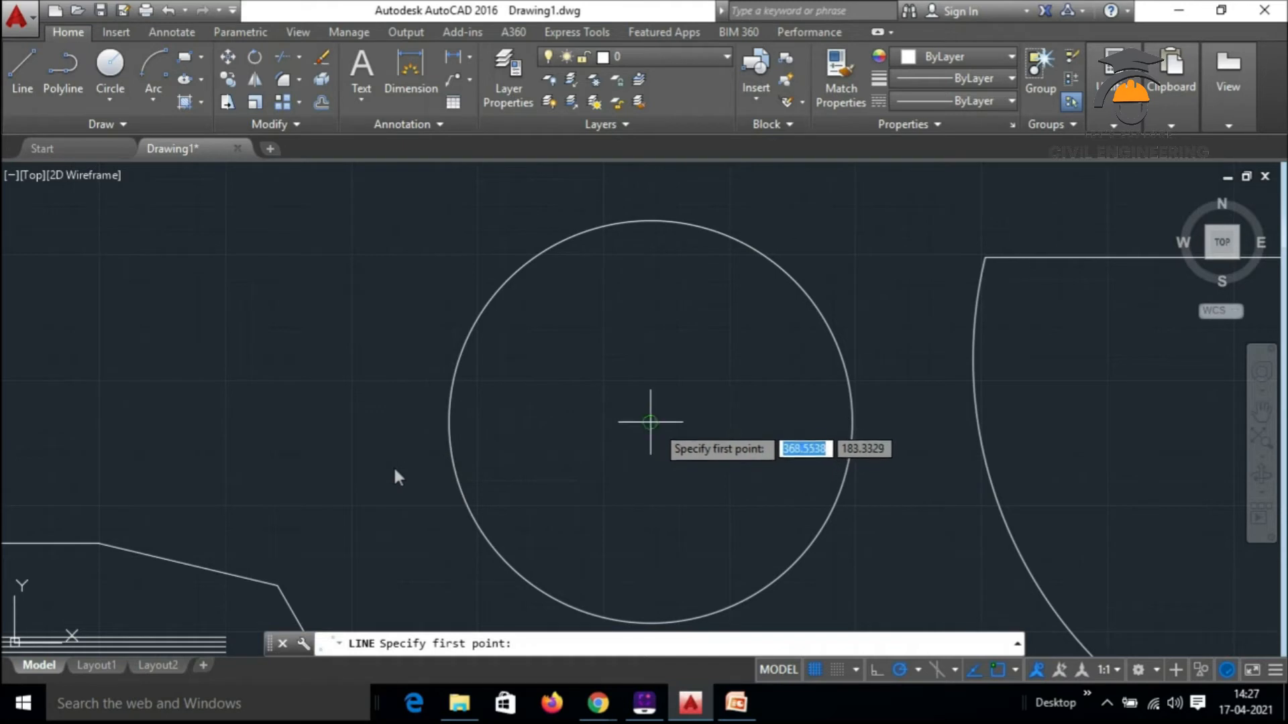
click(652, 422)
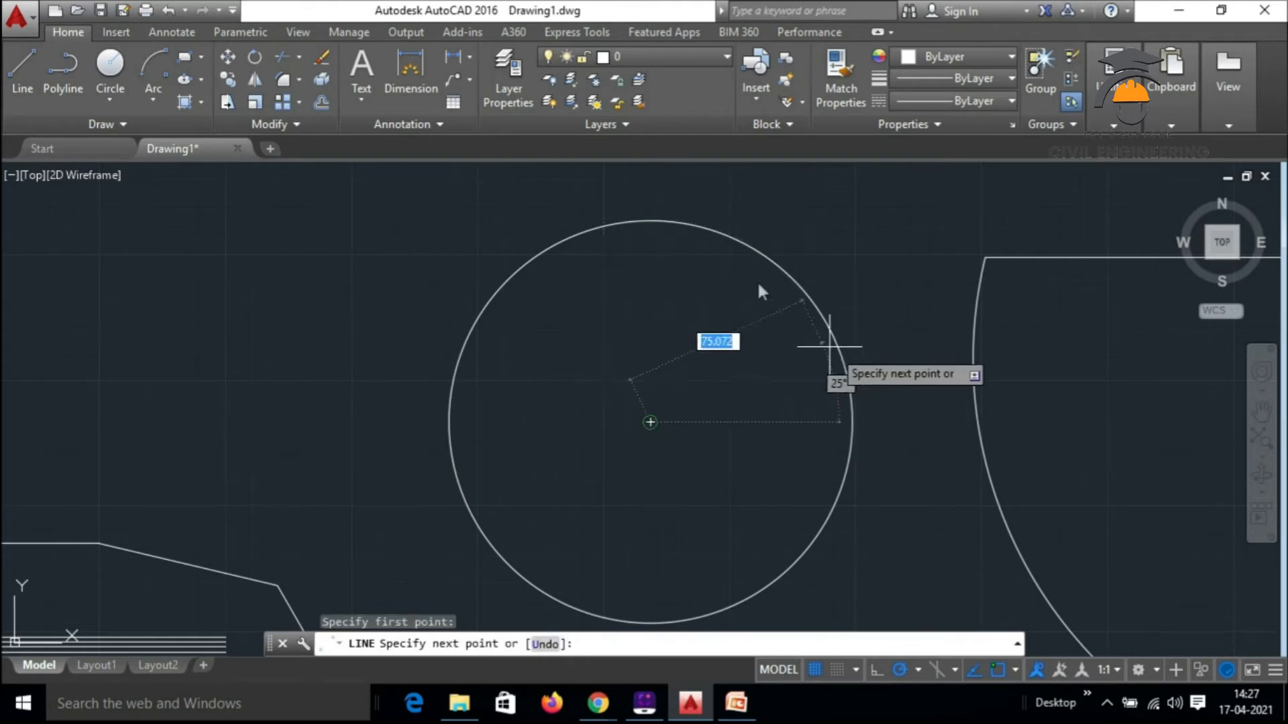
click(907, 426)
key(Return)
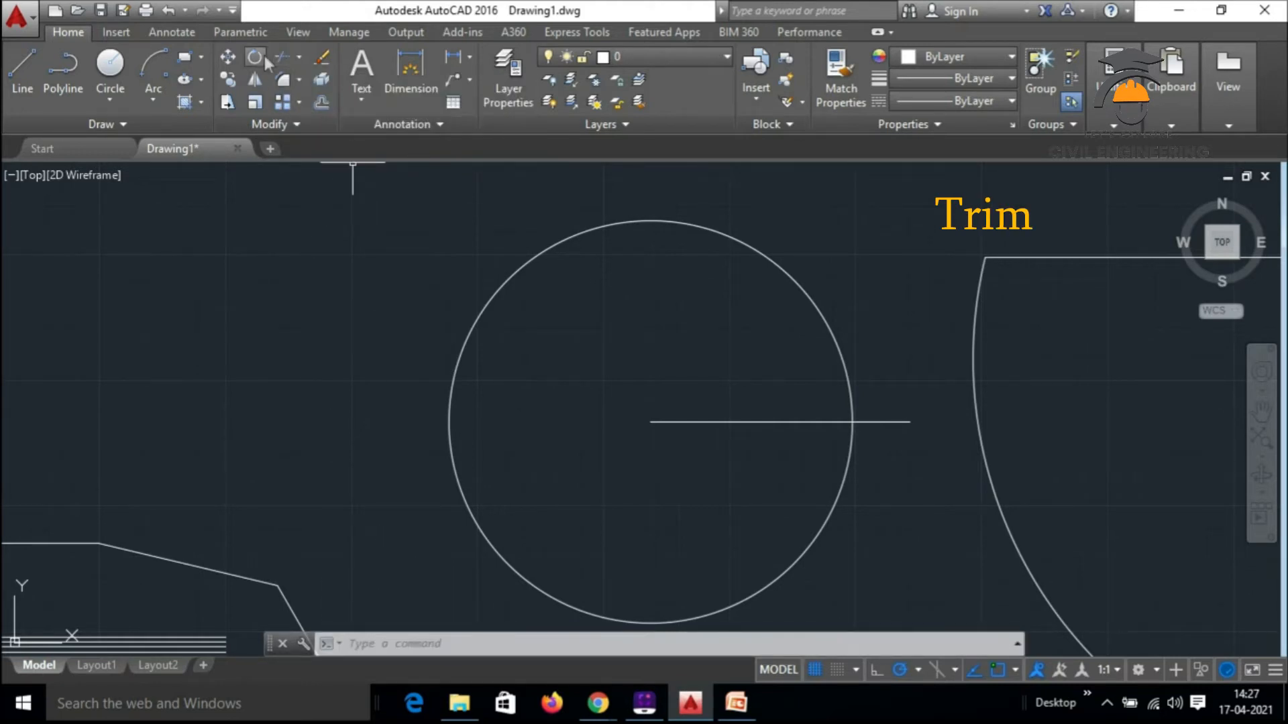
click(283, 59)
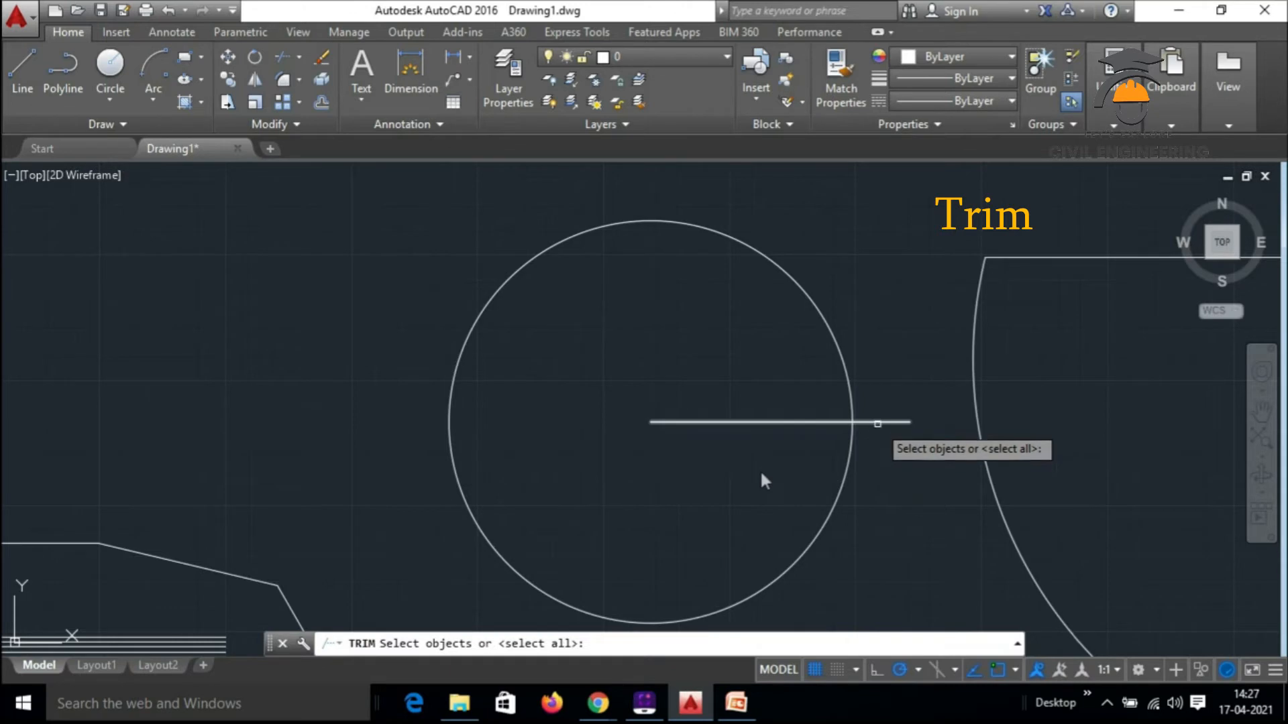
click(879, 422)
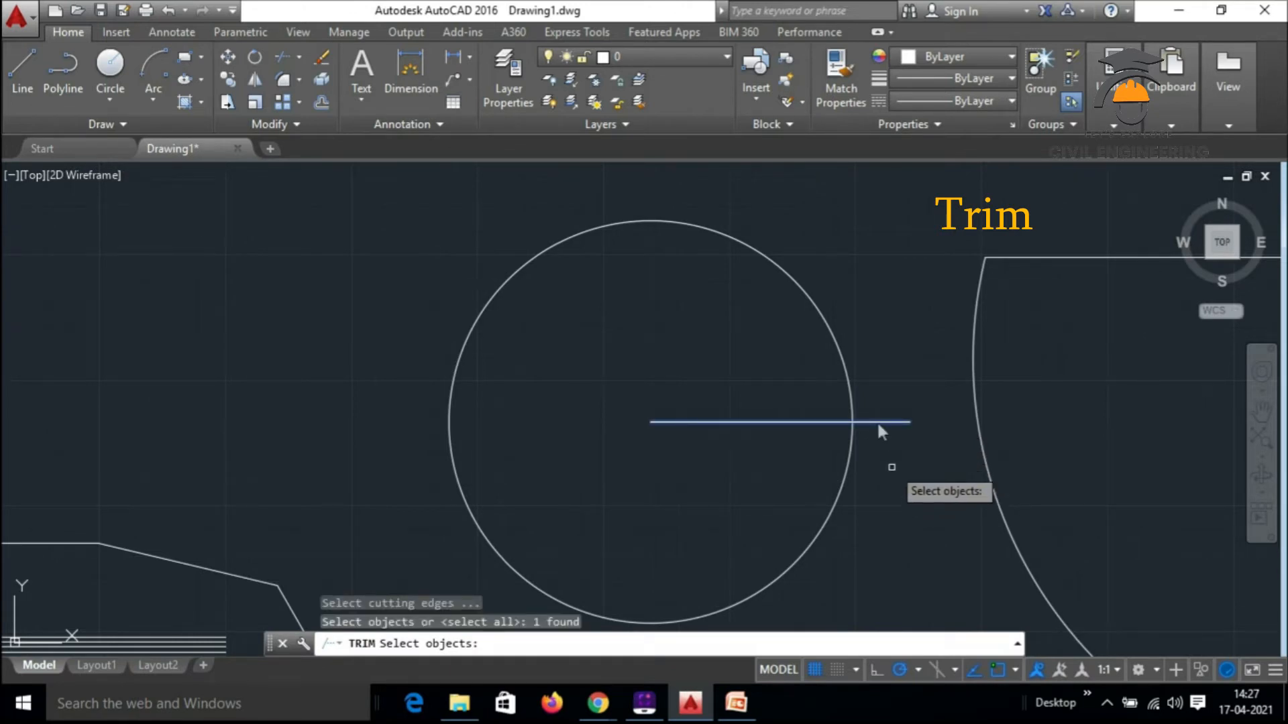
key(Escape)
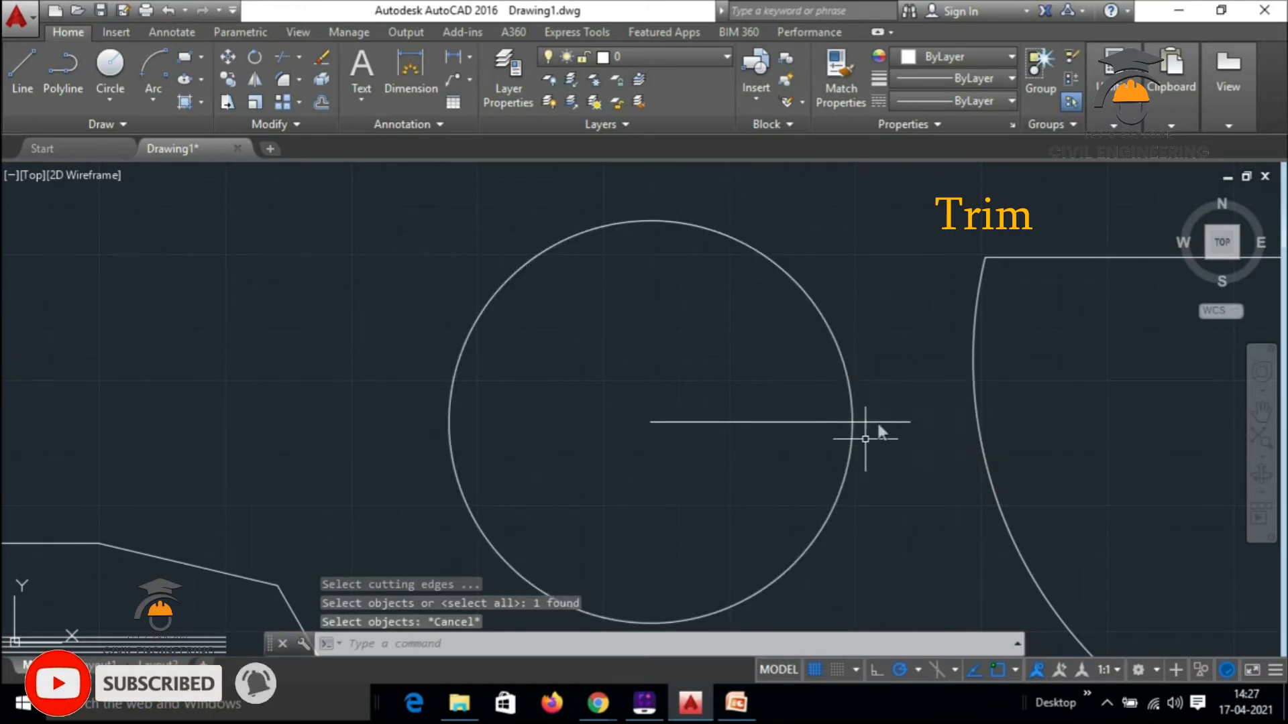
click(840, 345)
click(834, 328)
key(Escape)
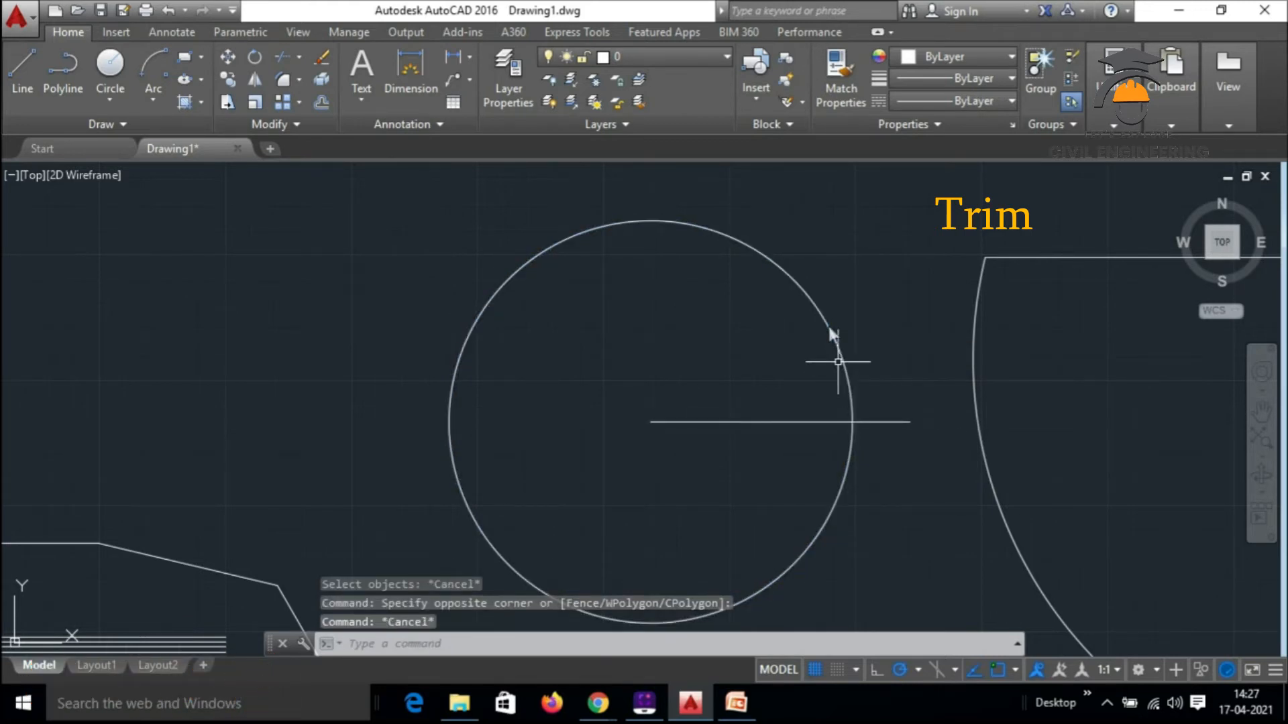
Trim the part of the horizontal line outside the circle, using the circle as the cutting edge
click(838, 351)
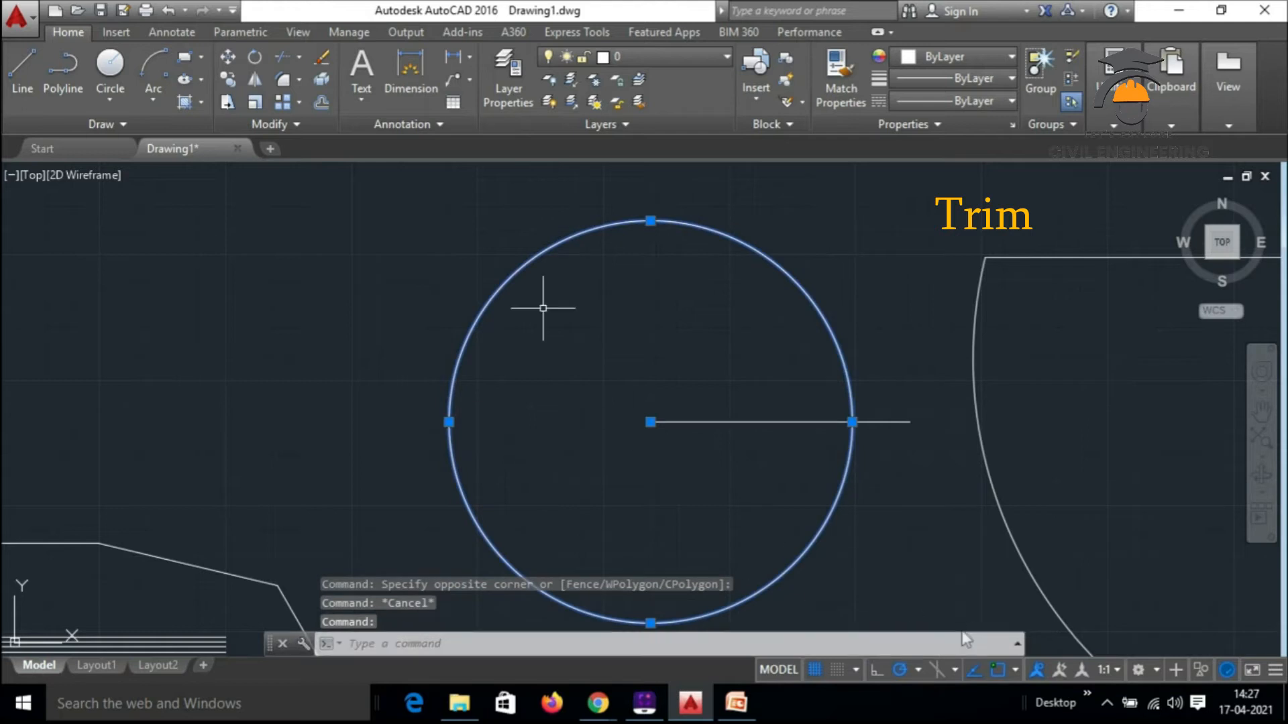
click(283, 59)
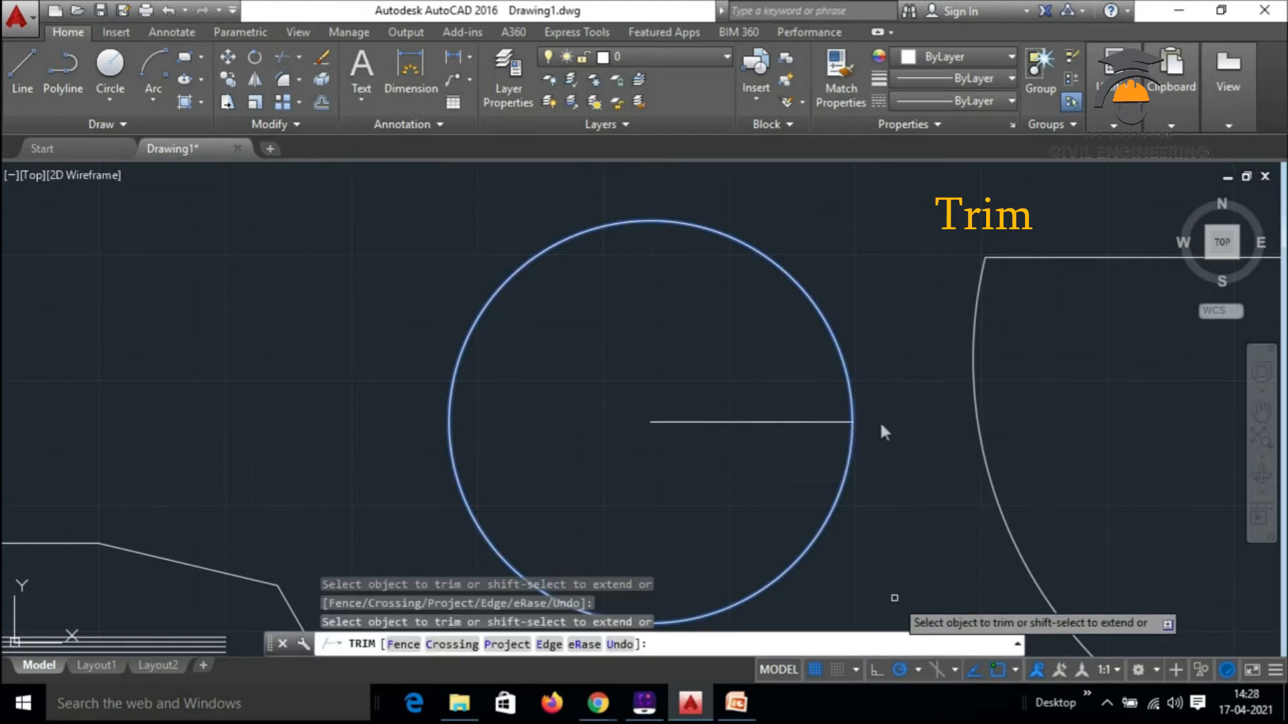
key(Escape)
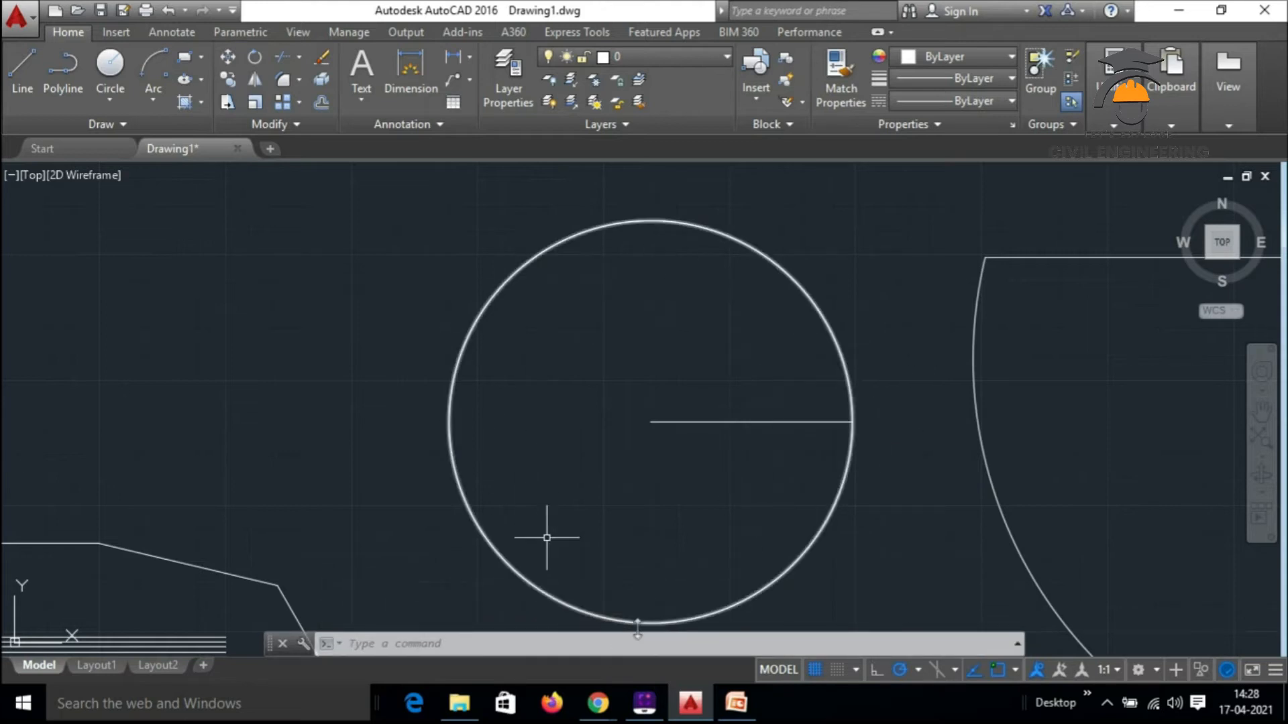
key(Escape)
key(Escape)
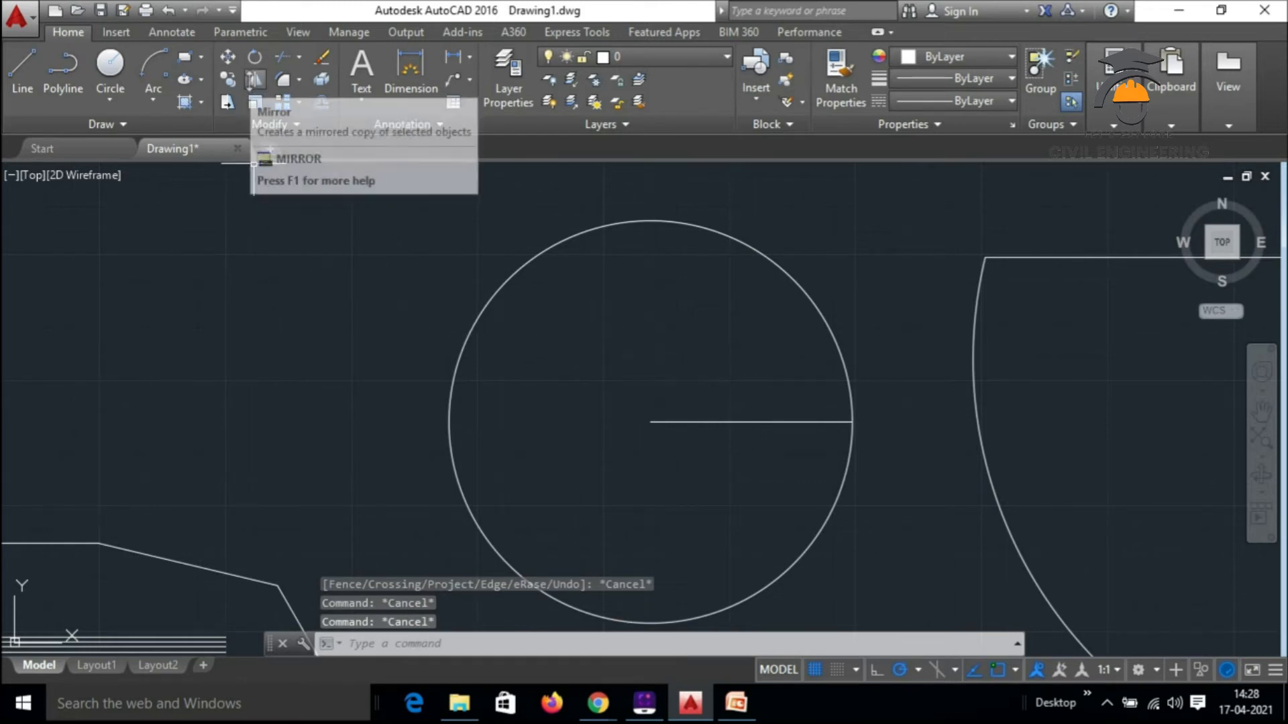
scroll(684, 258, down, 4)
click(770, 207)
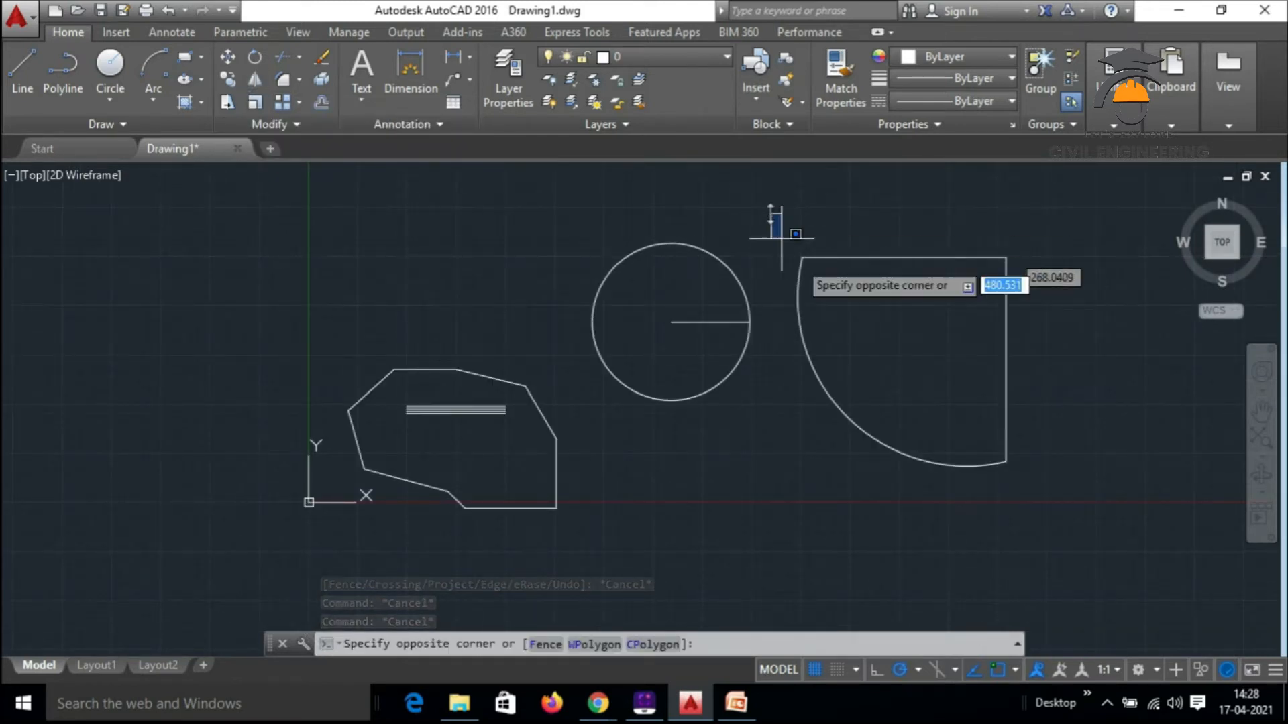
click(1047, 555)
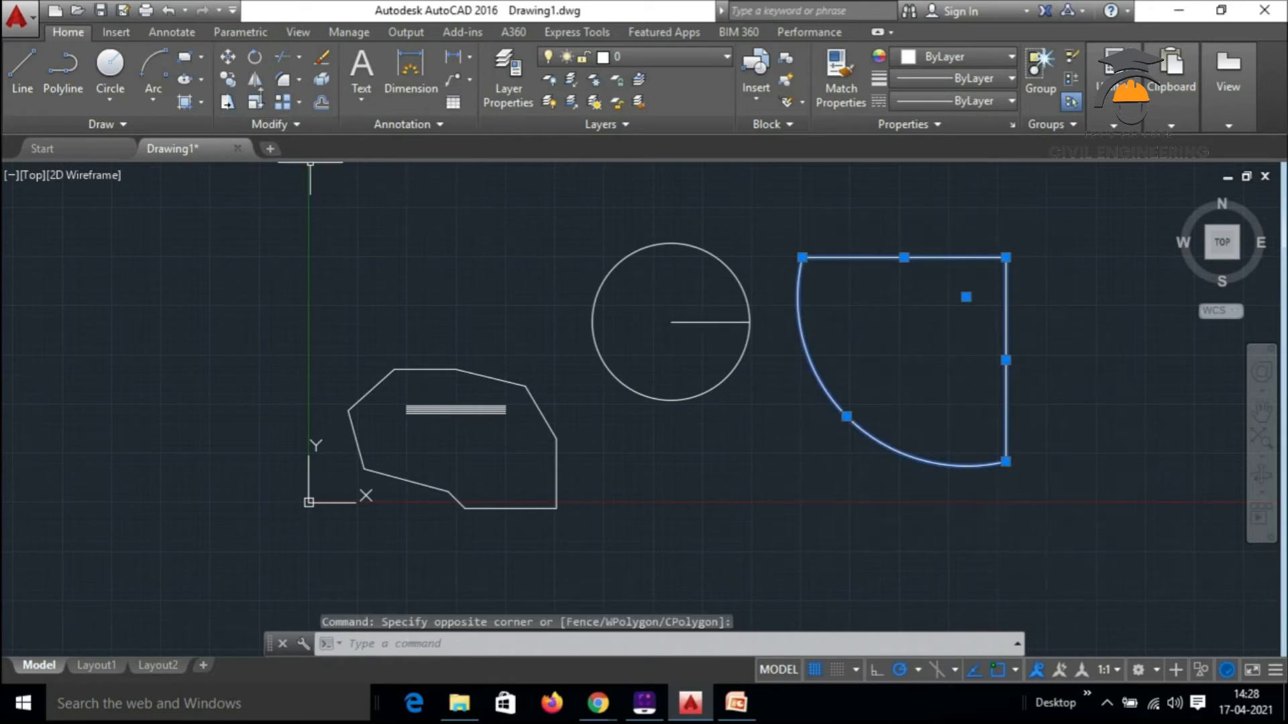
click(254, 79)
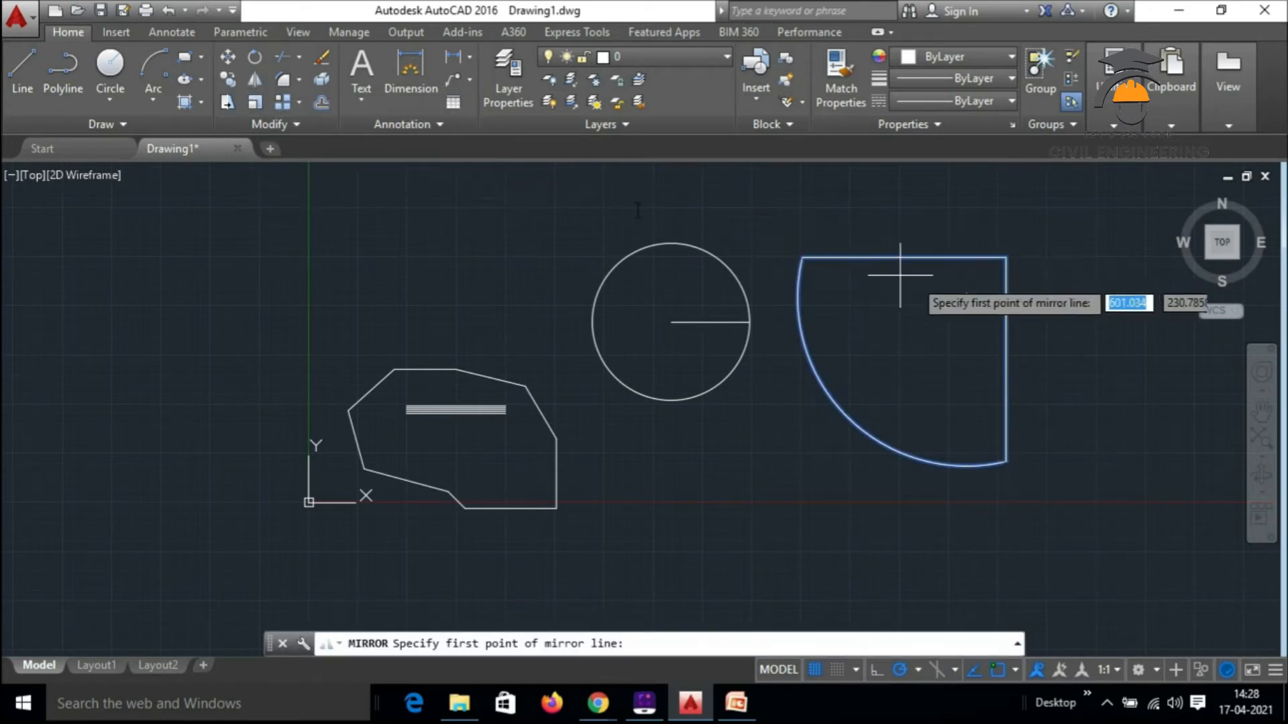
scroll(684, 308, down, 4)
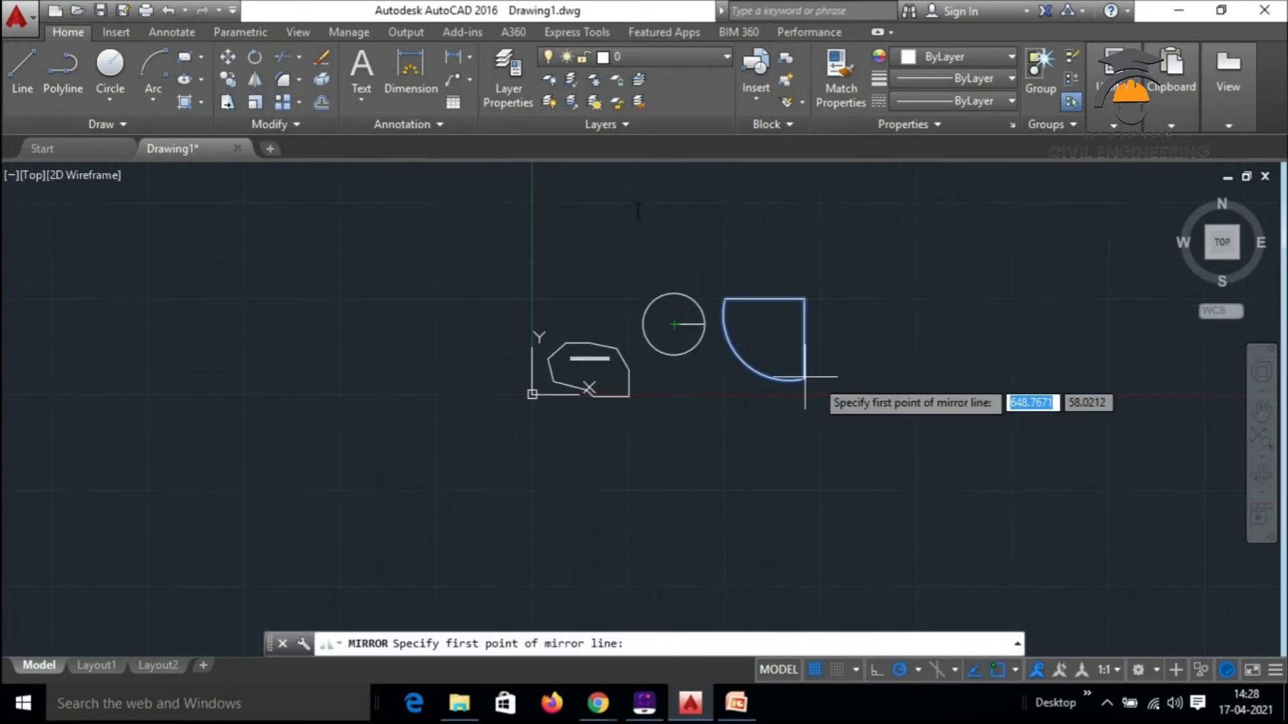
scroll(804, 295, up, 3)
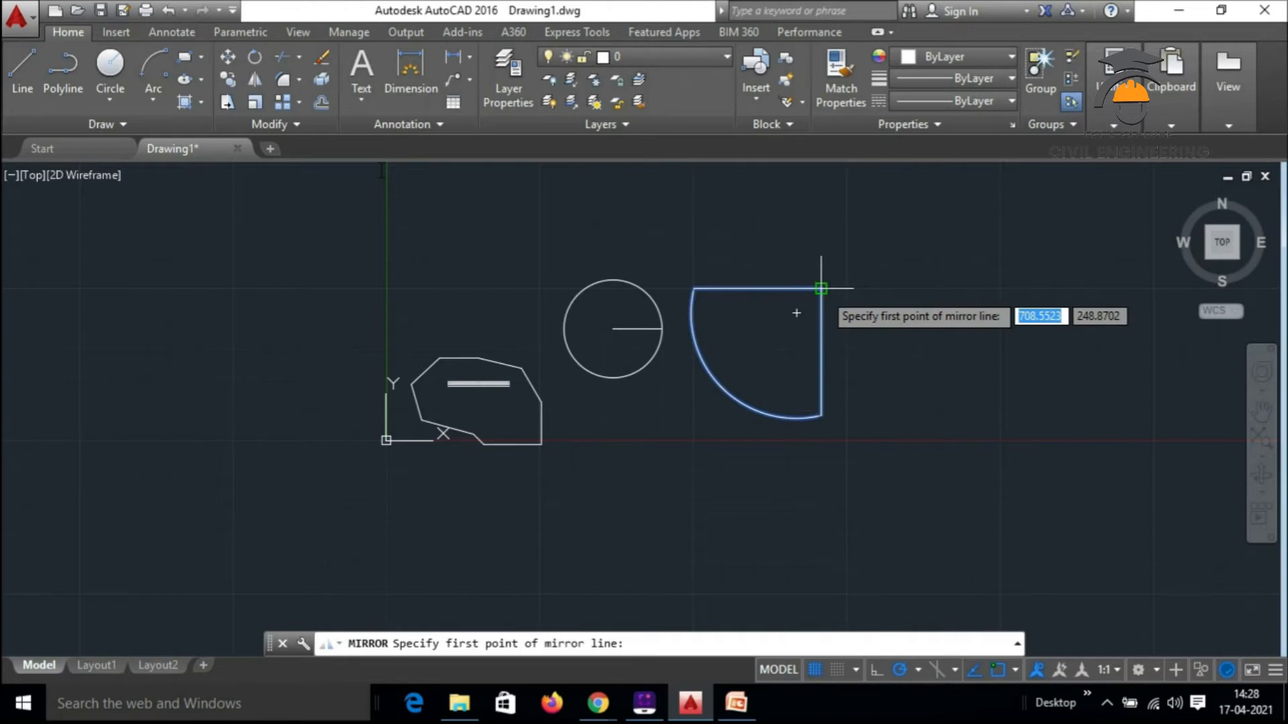
scroll(815, 277, up, 4)
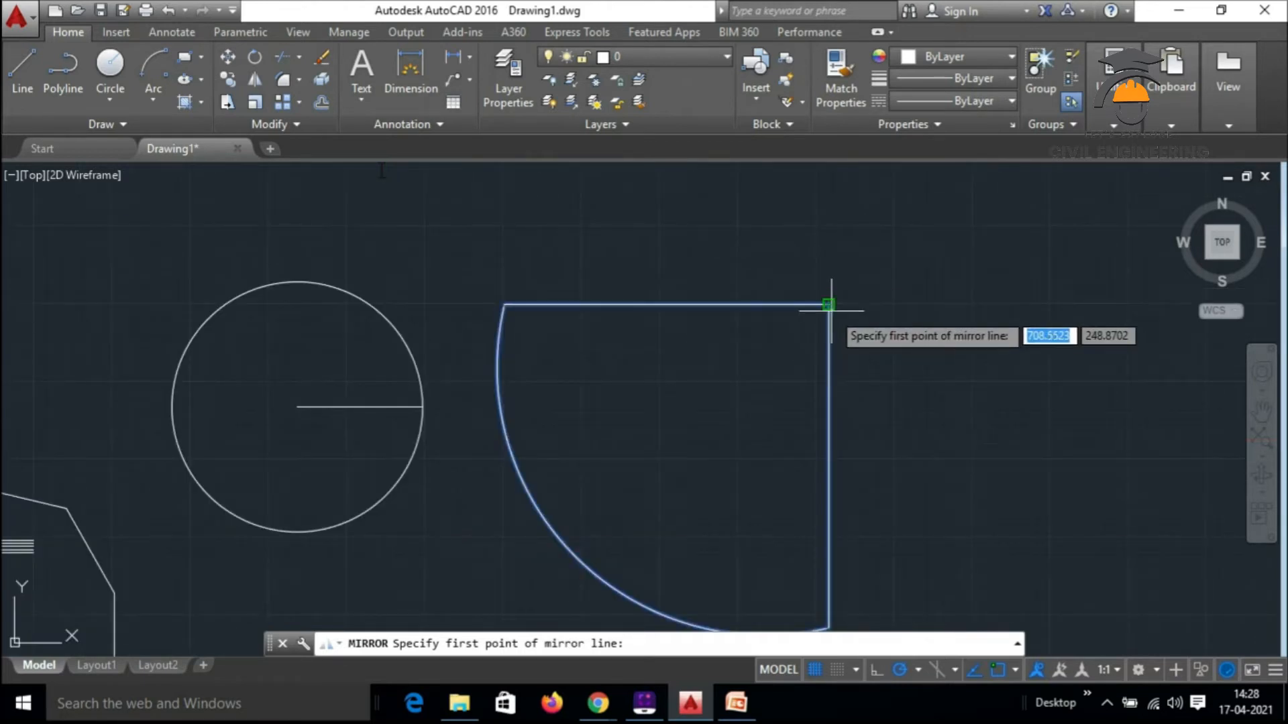
click(829, 305)
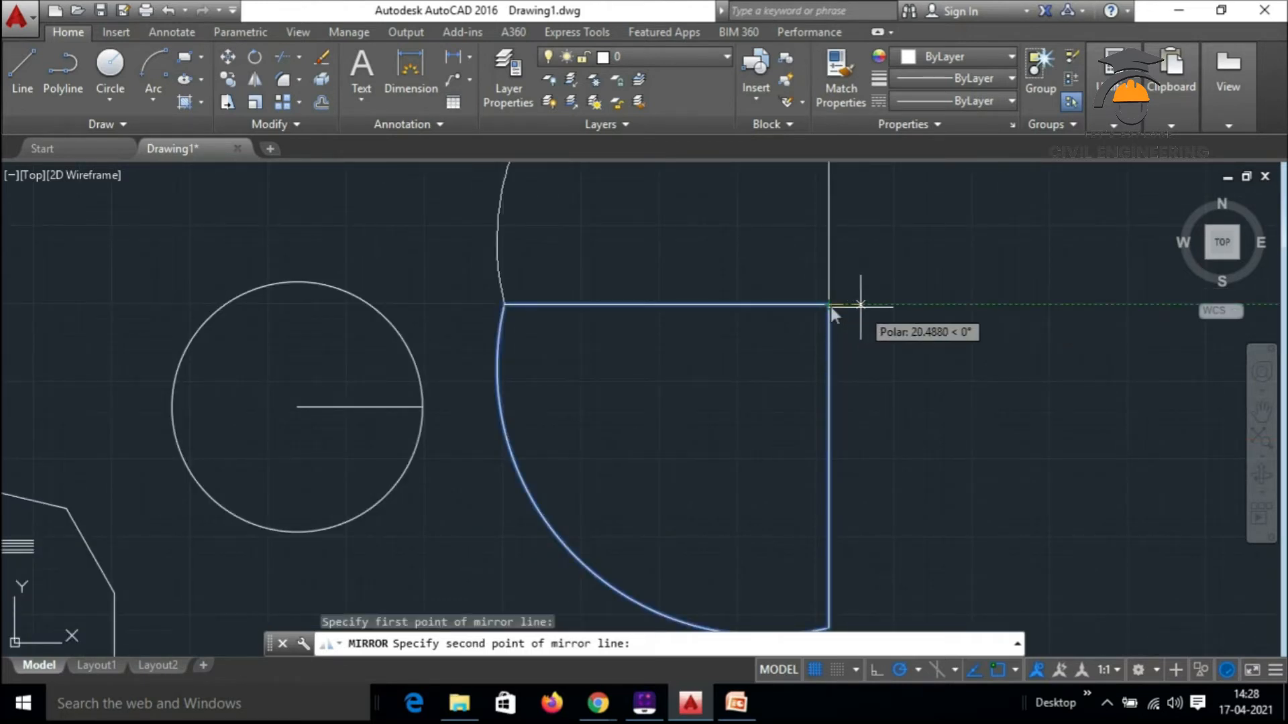
scroll(830, 308, down, 5)
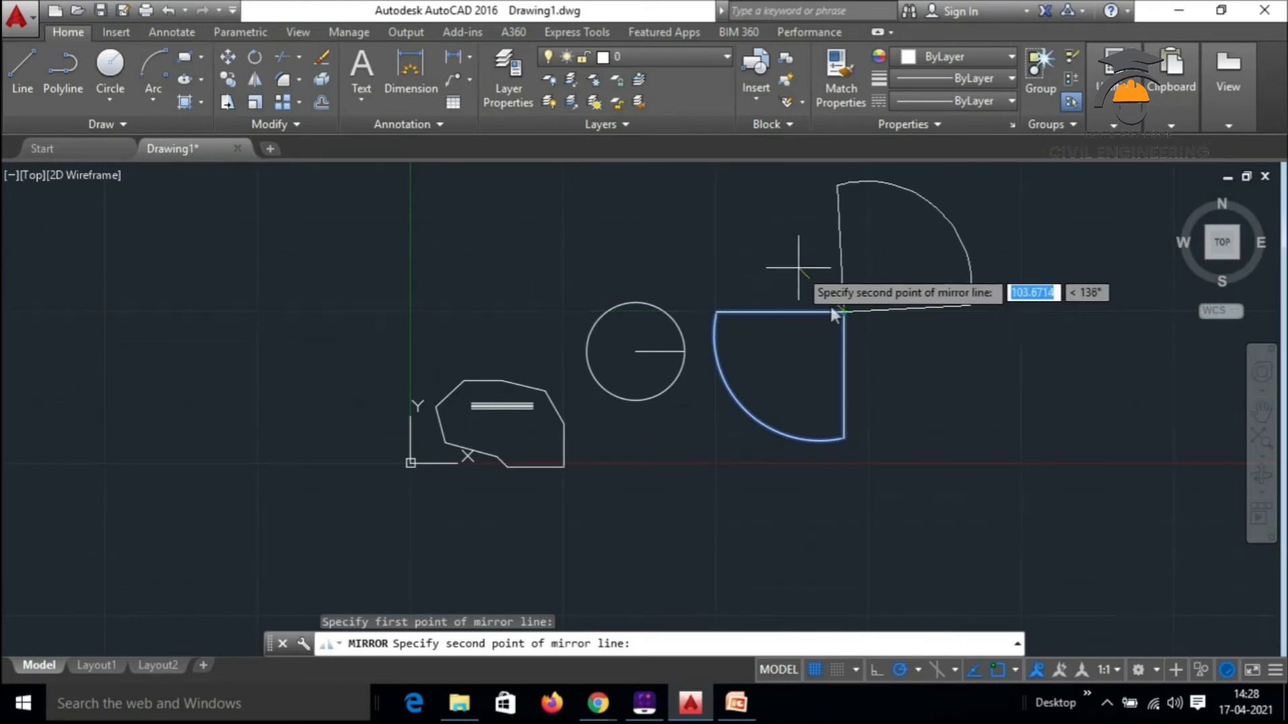
click(849, 292)
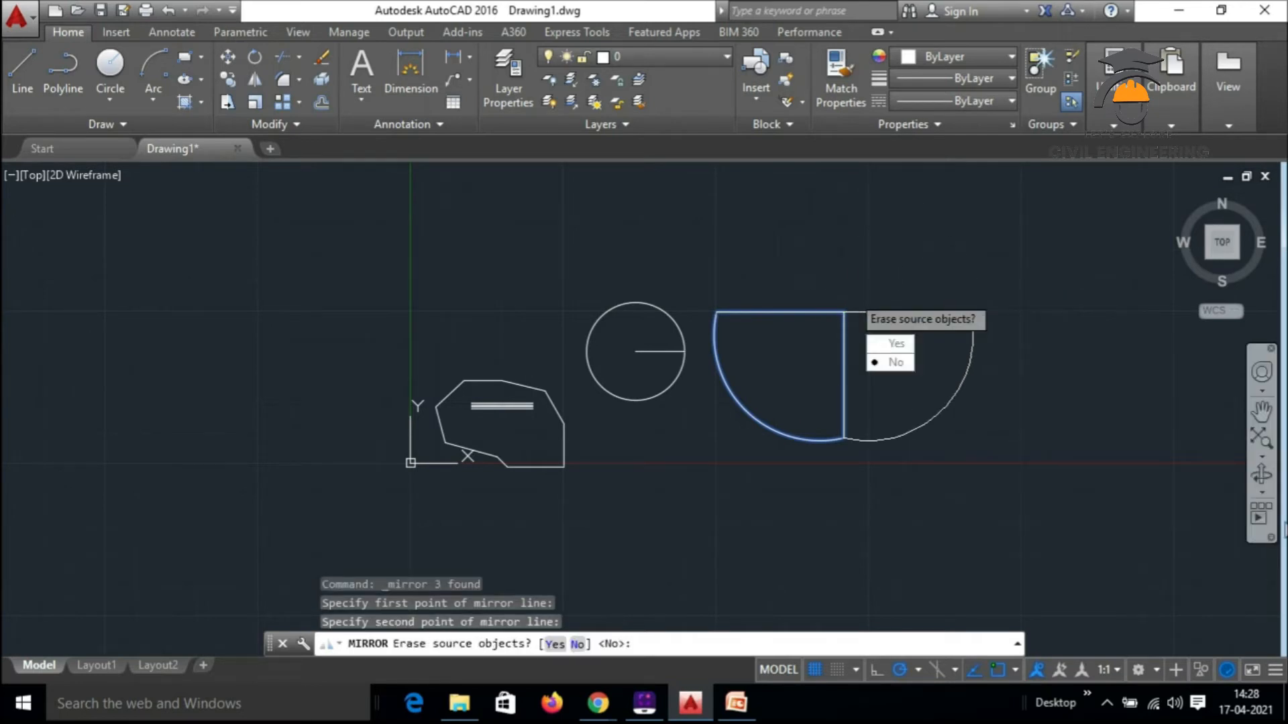
key(Escape)
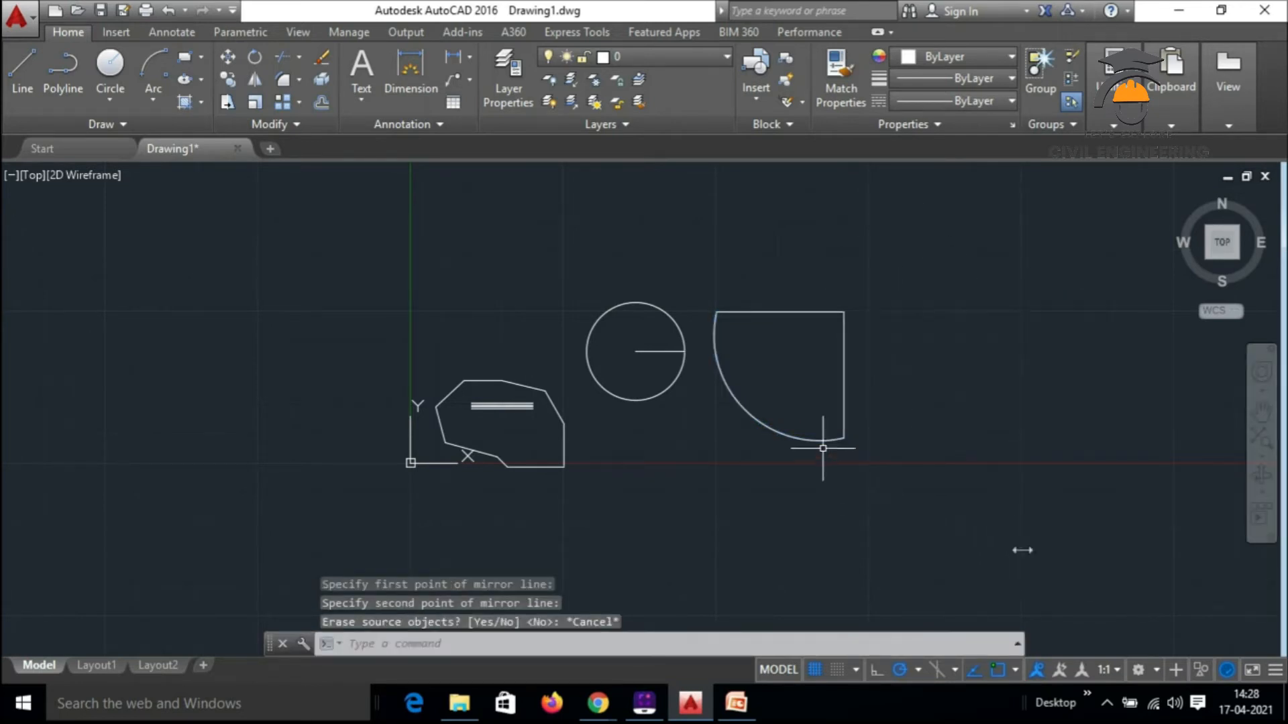
Mirror the closed shape of two lines and an arc across its top horizontal edge, keeping the source objects
click(892, 464)
click(709, 268)
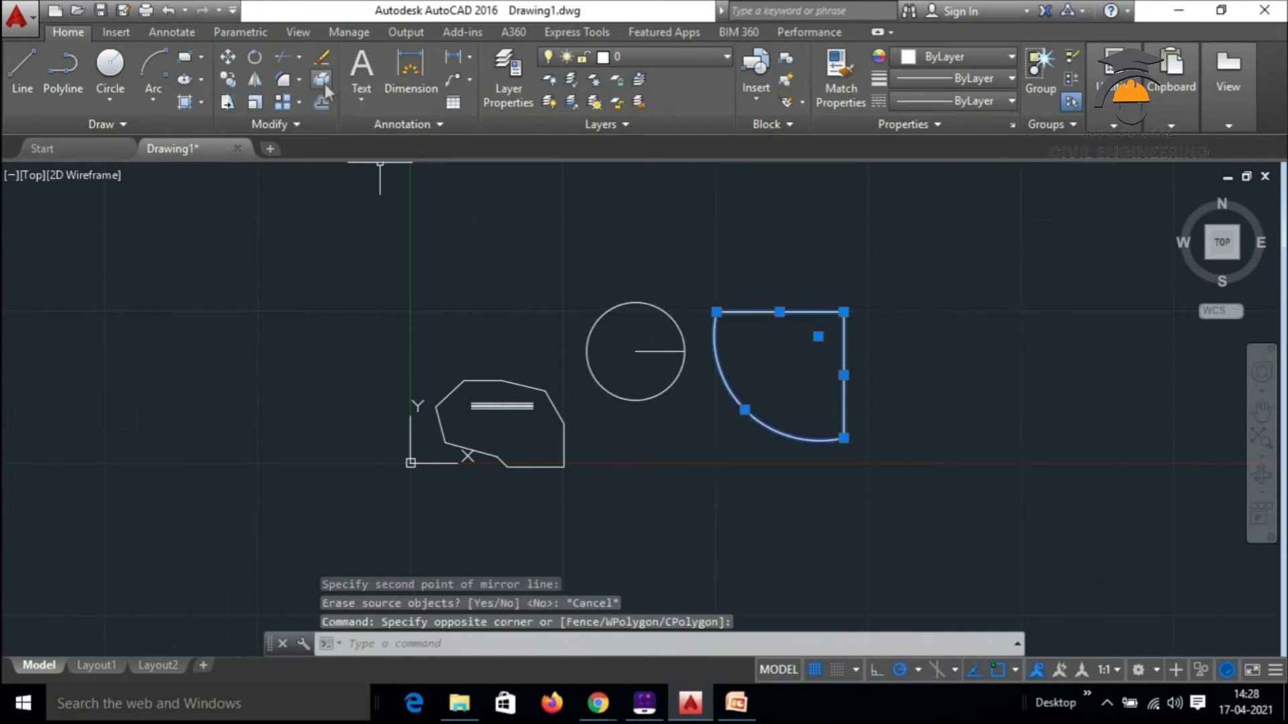
click(255, 80)
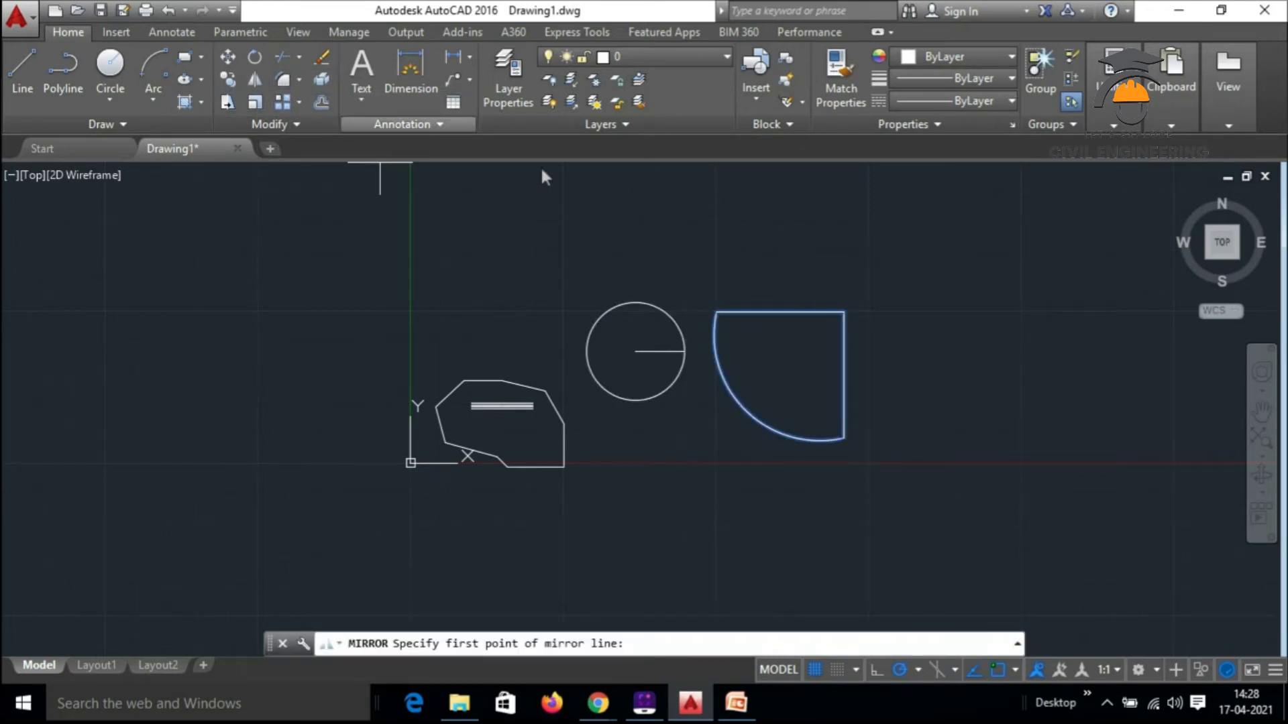
click(843, 311)
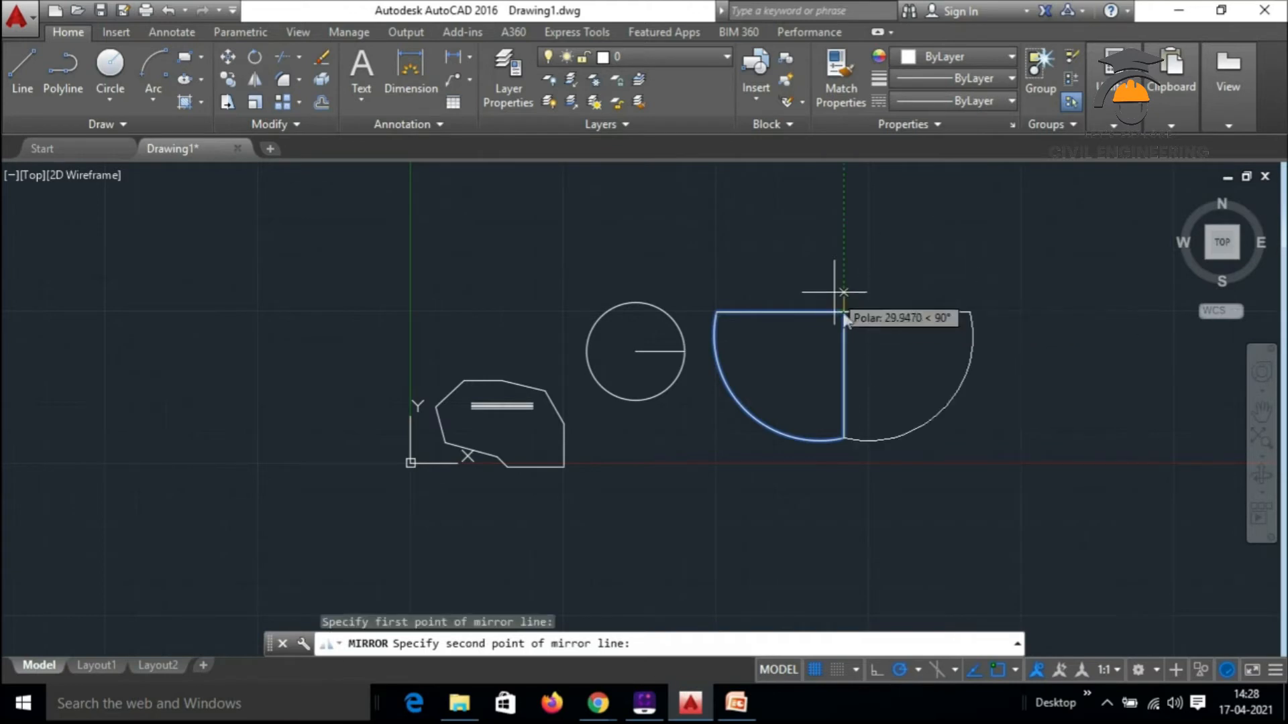
click(863, 312)
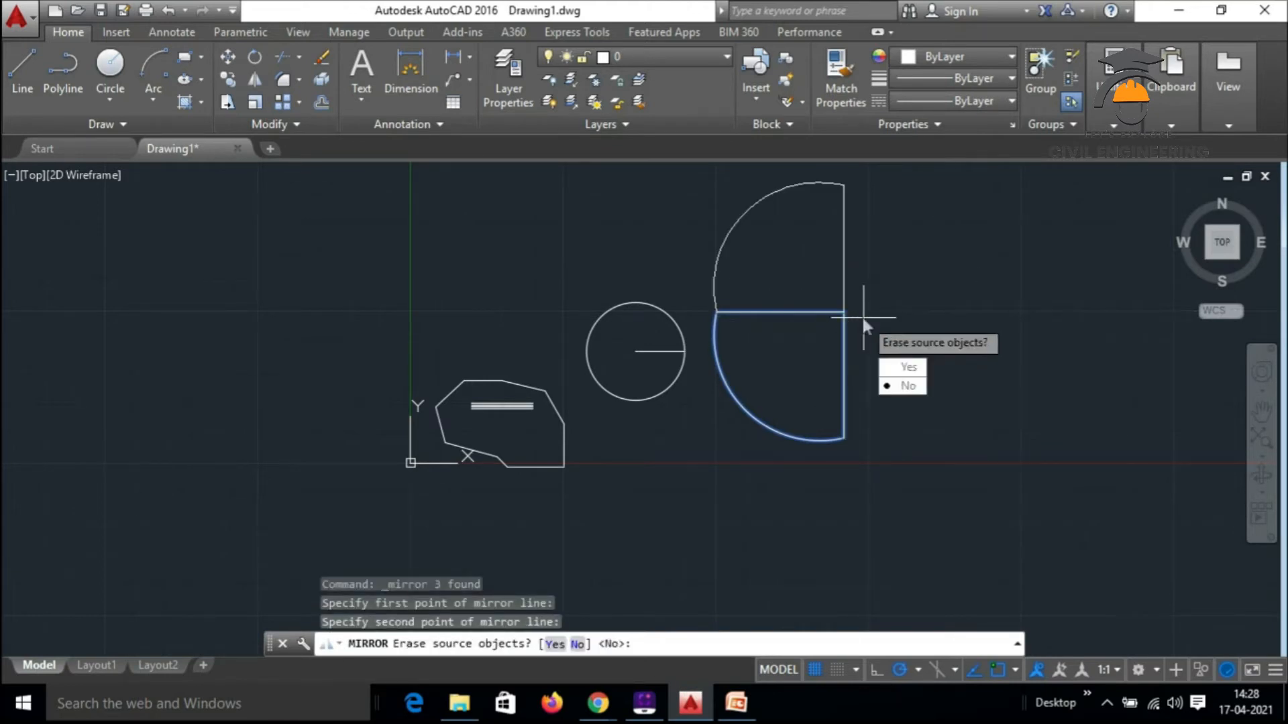
key(Return)
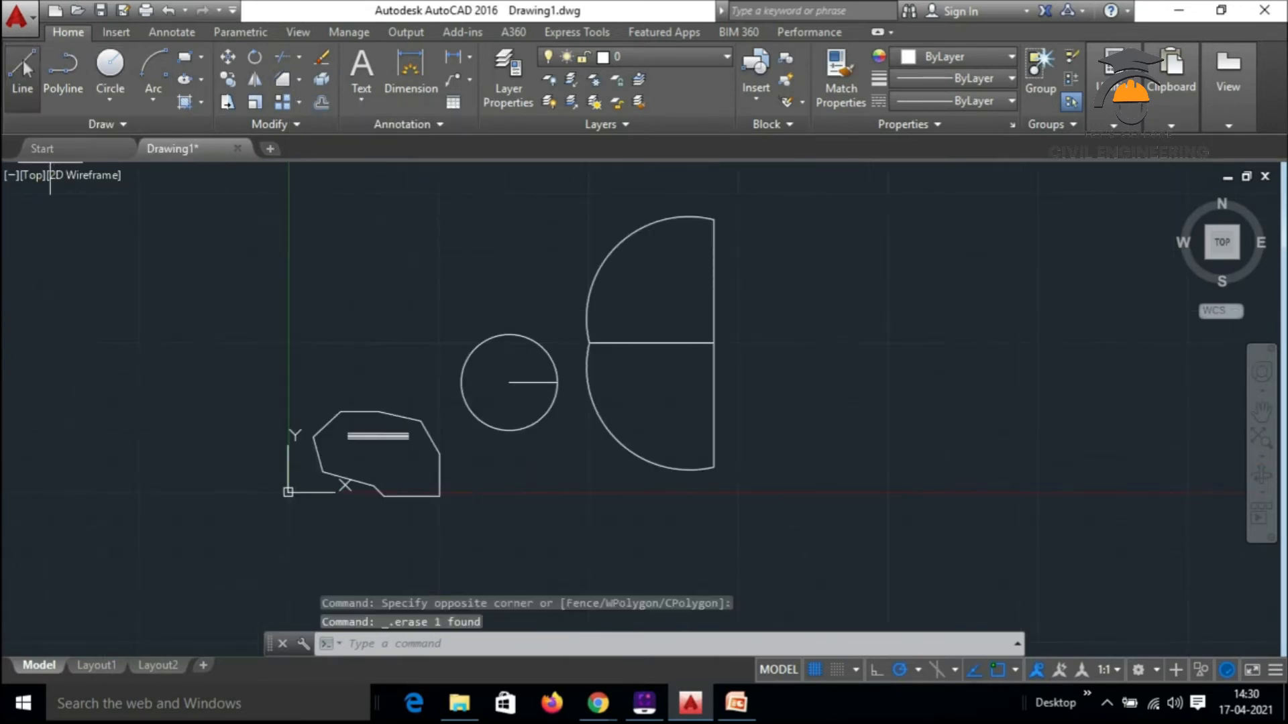
Draw a closed rectangle from four lines just to the right of the mirrored arc shapes
click(23, 59)
click(748, 243)
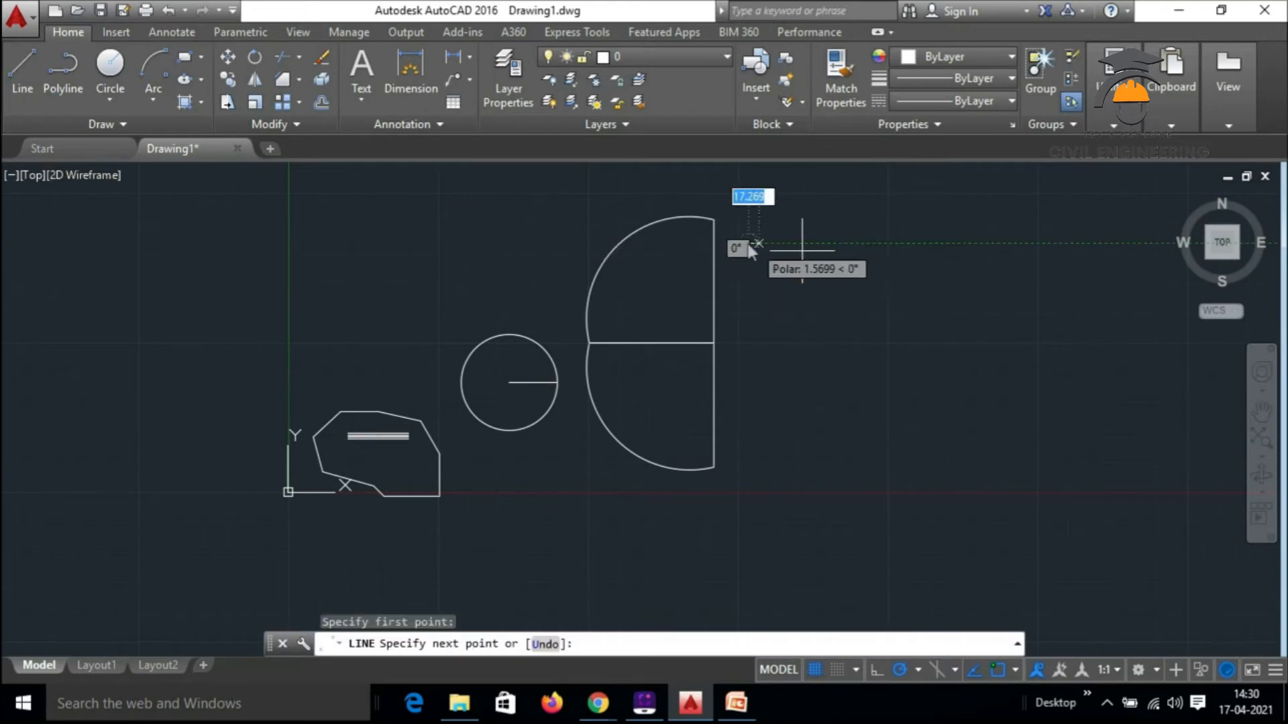
click(942, 243)
click(942, 362)
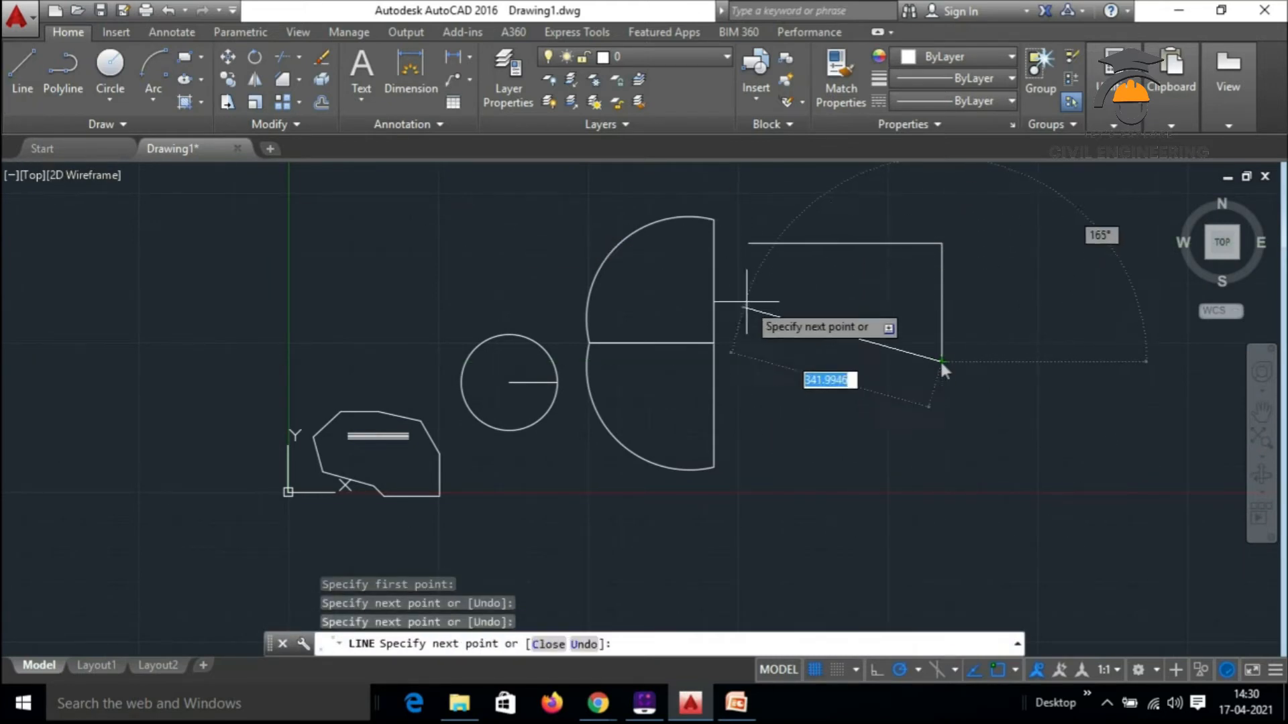
click(748, 363)
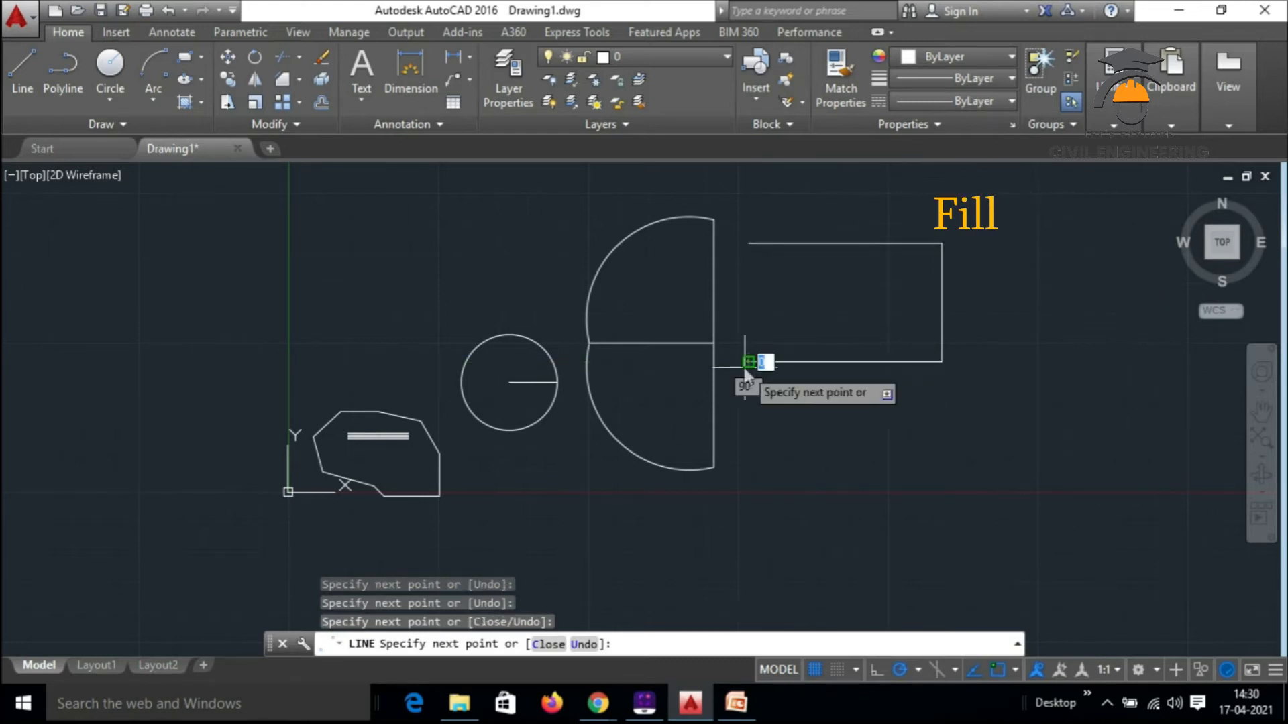
click(748, 243)
key(Return)
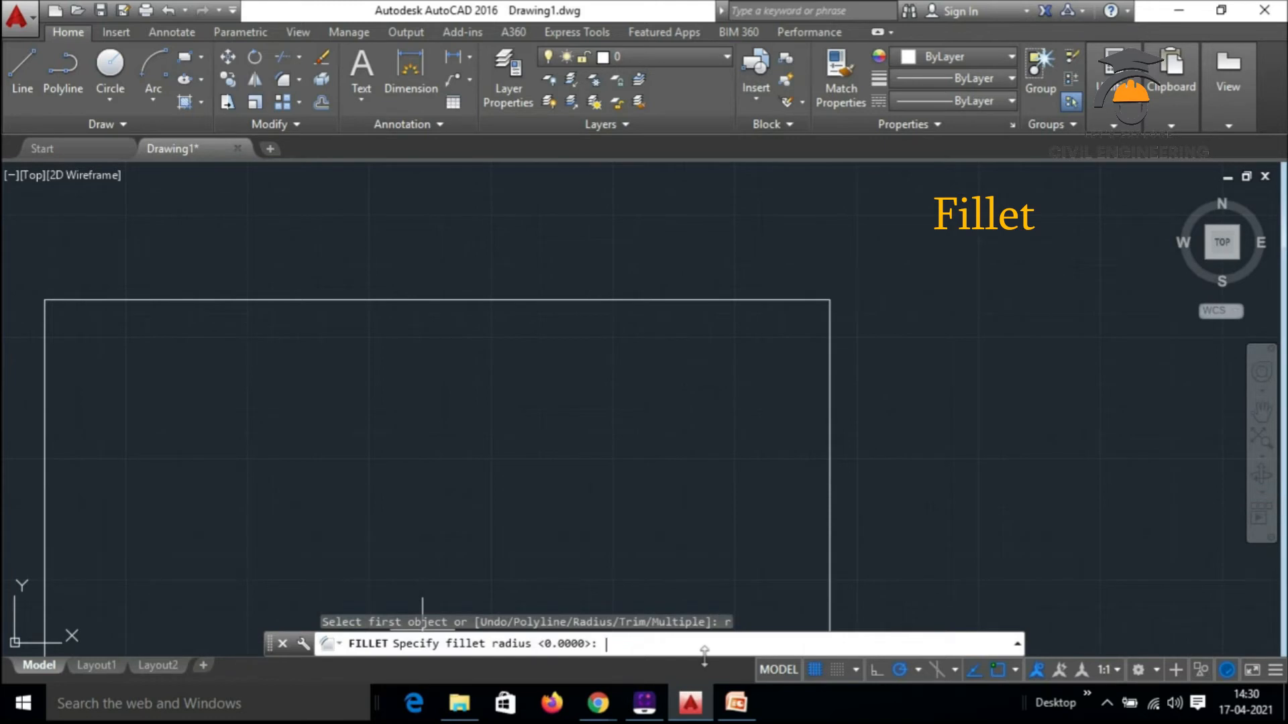
Fillet the rectangle's upper-right corner with a radius of 3
text(3)
key(Return)
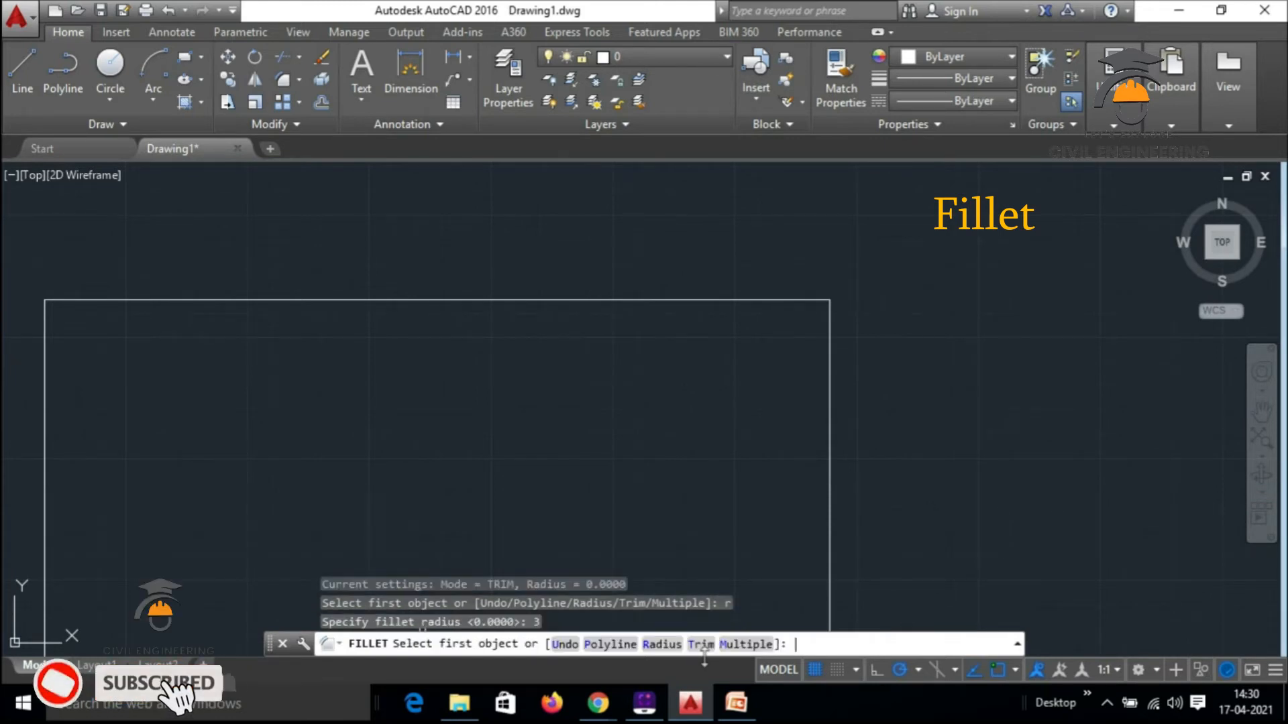
click(796, 300)
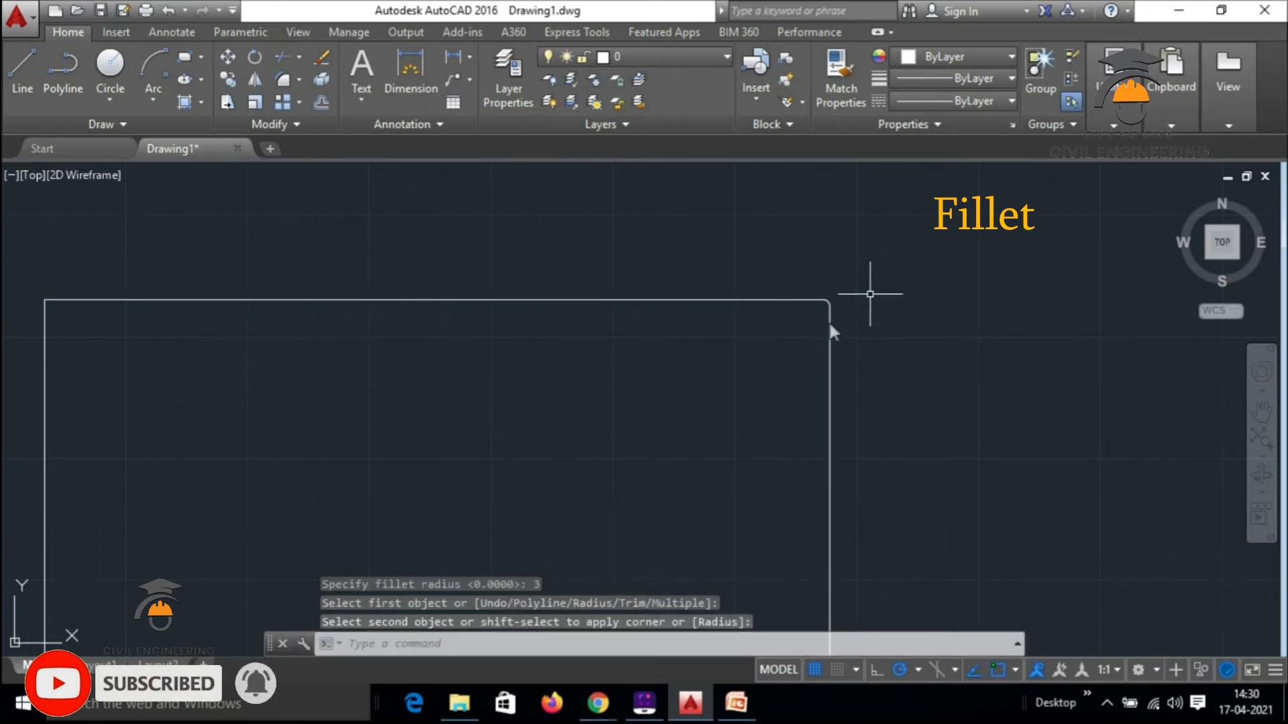
scroll(852, 301, up, 10)
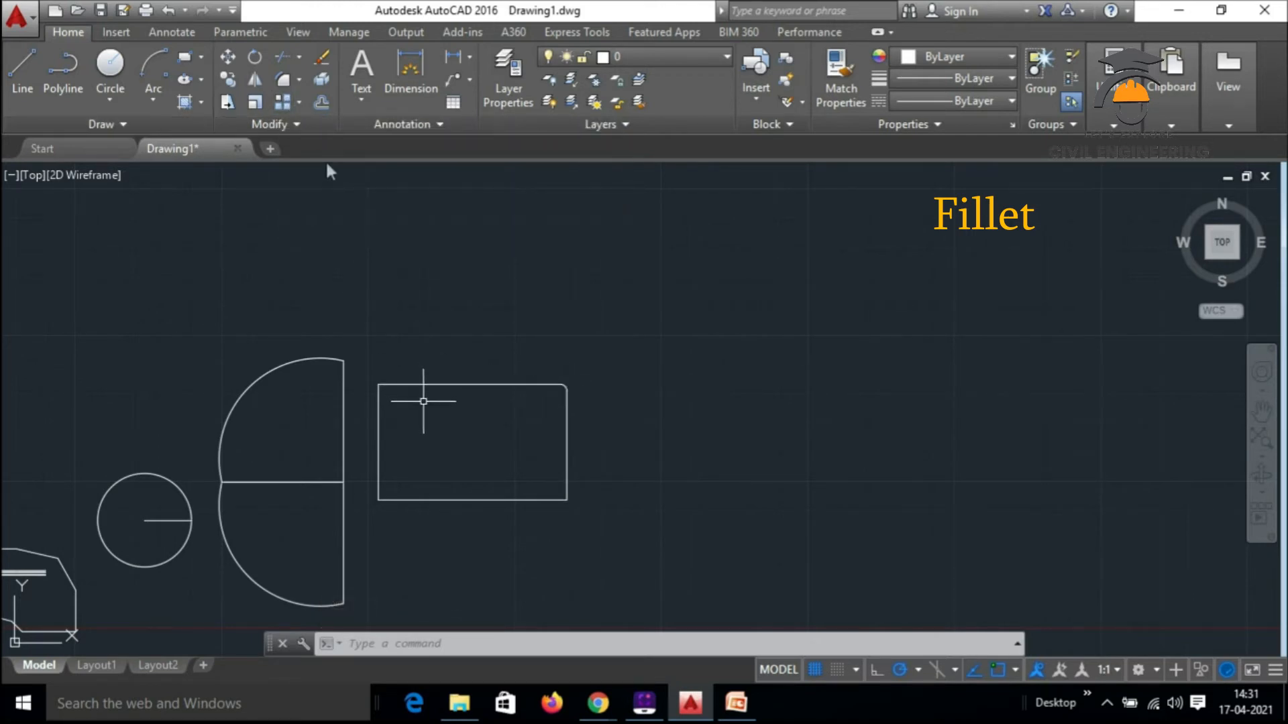
click(368, 368)
click(644, 532)
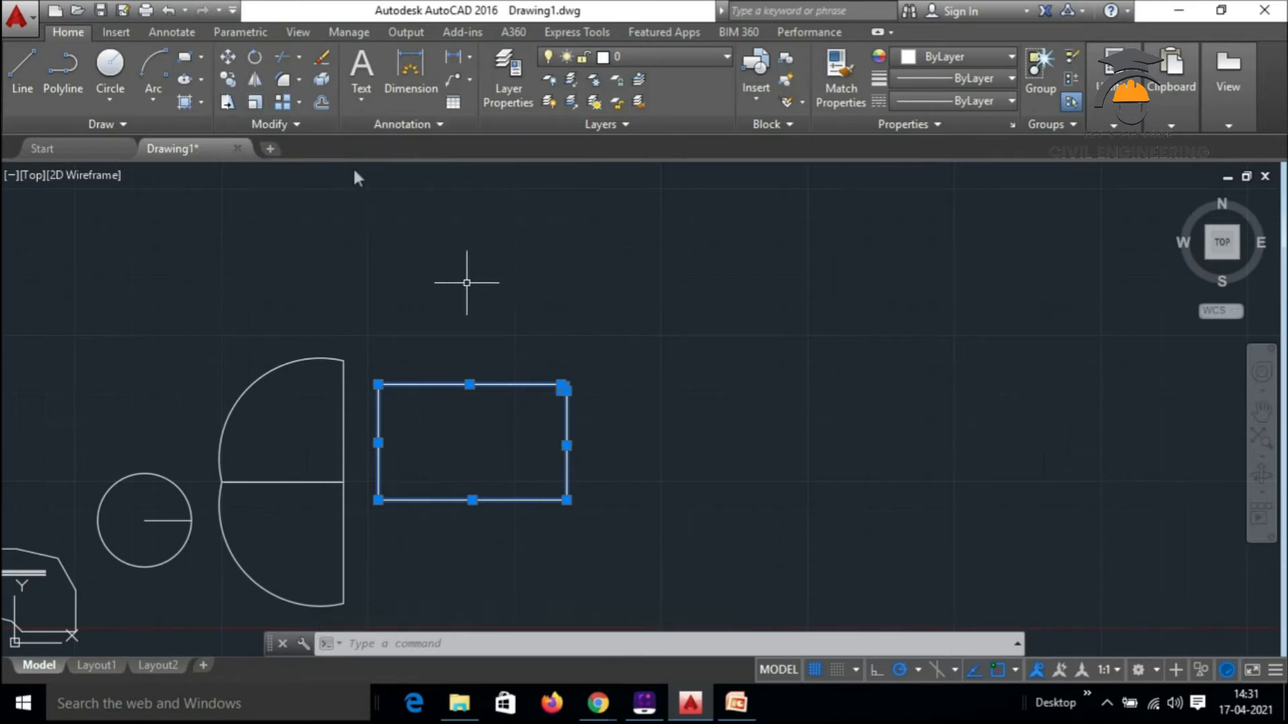
key(Escape)
Scale the whole filleted rectangle by a factor of 0.5 from its lower-left corner
click(368, 356)
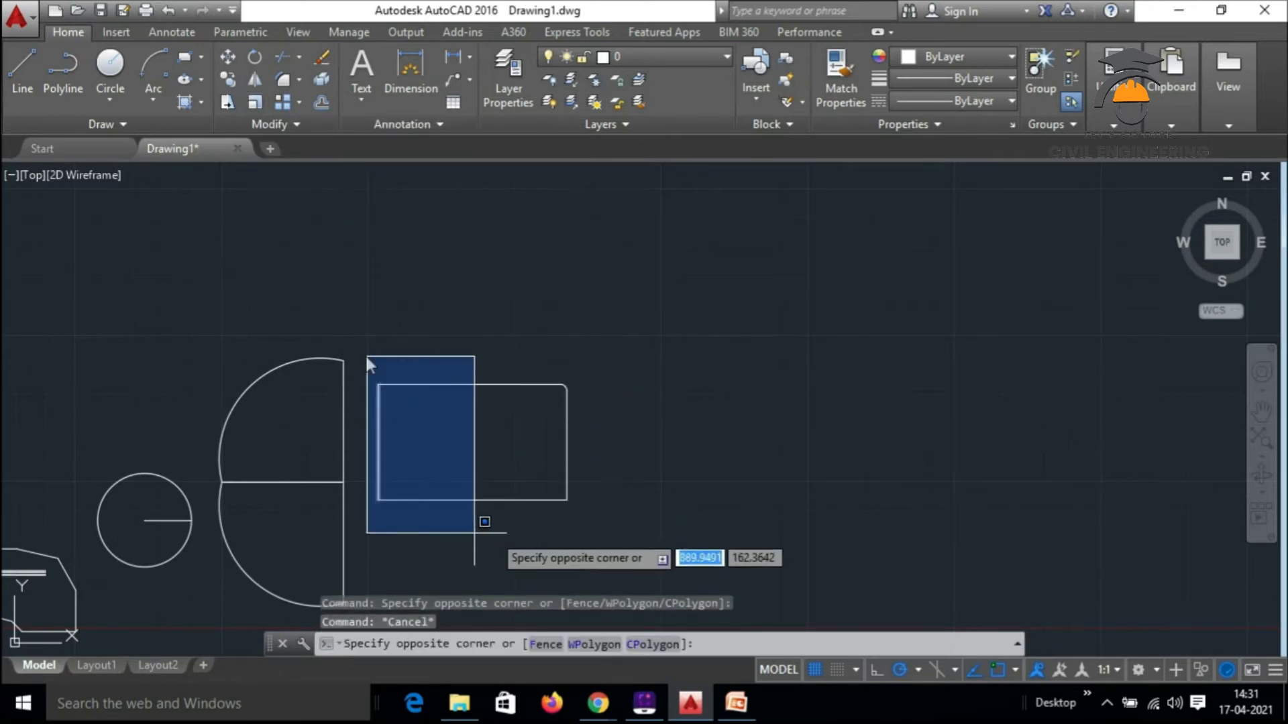
click(614, 534)
text(scale)
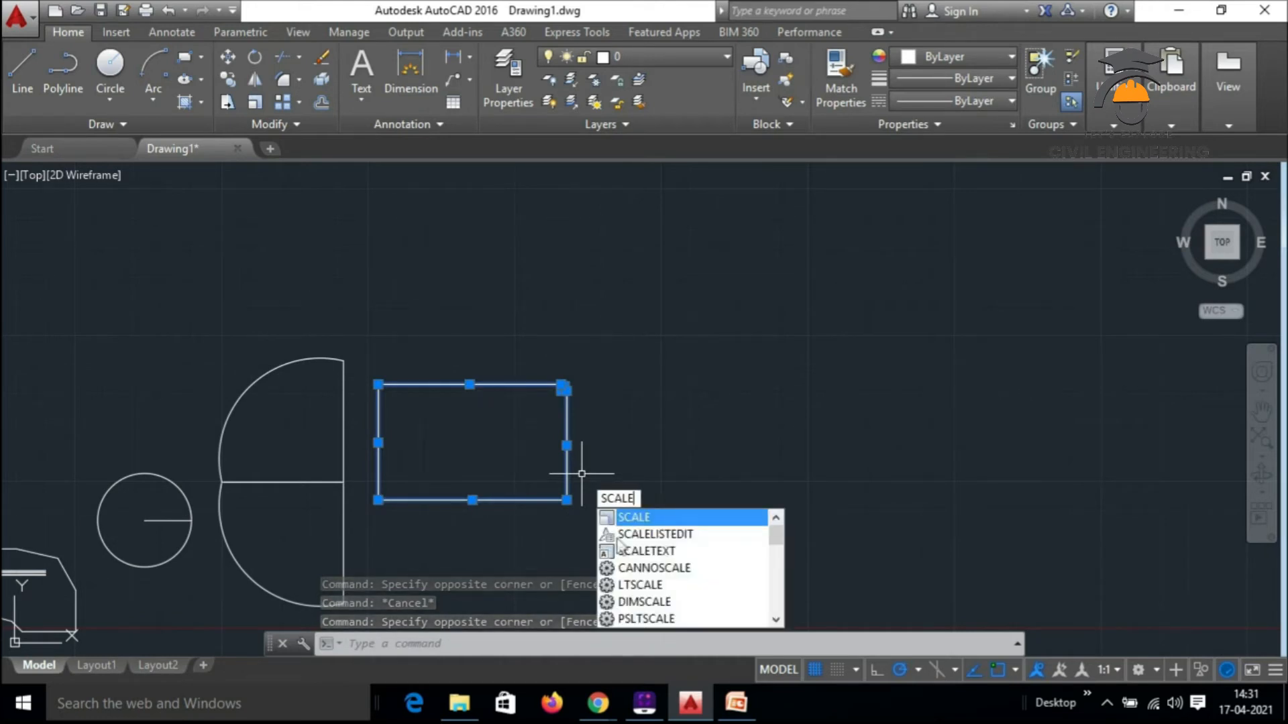
key(Return)
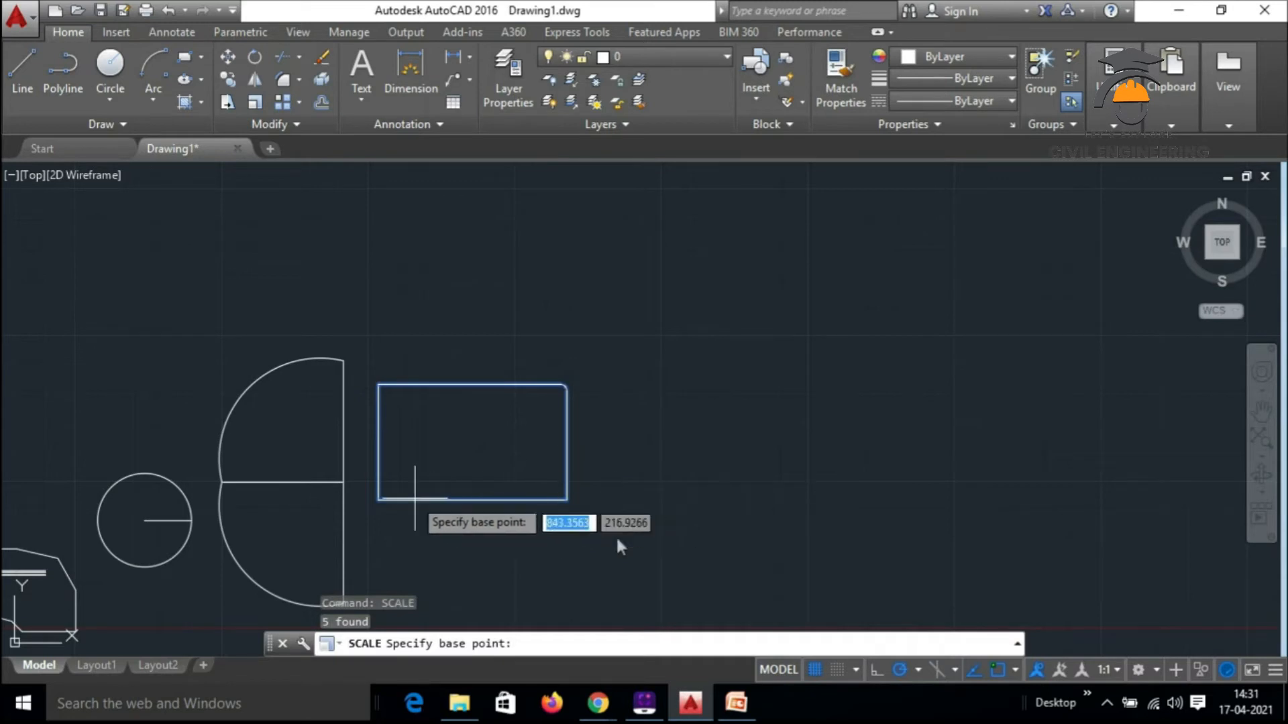
click(376, 498)
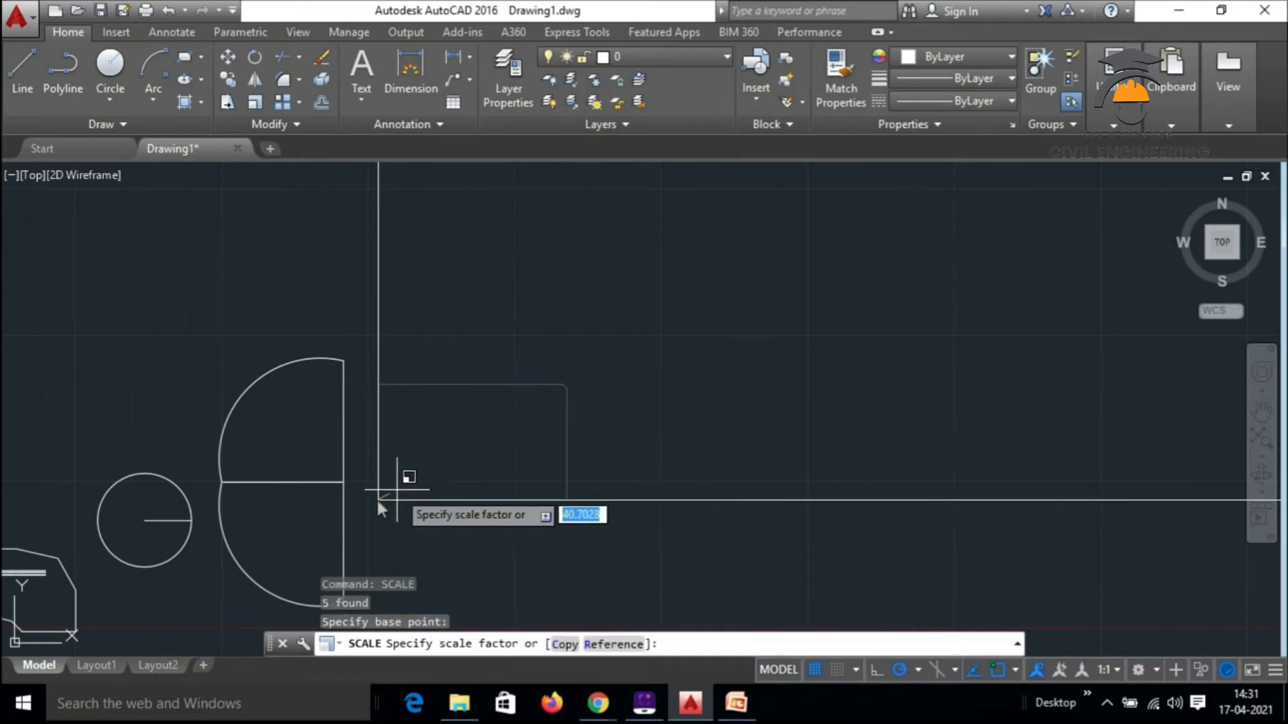
scroll(376, 497, down, 5)
scroll(376, 498, up, 6)
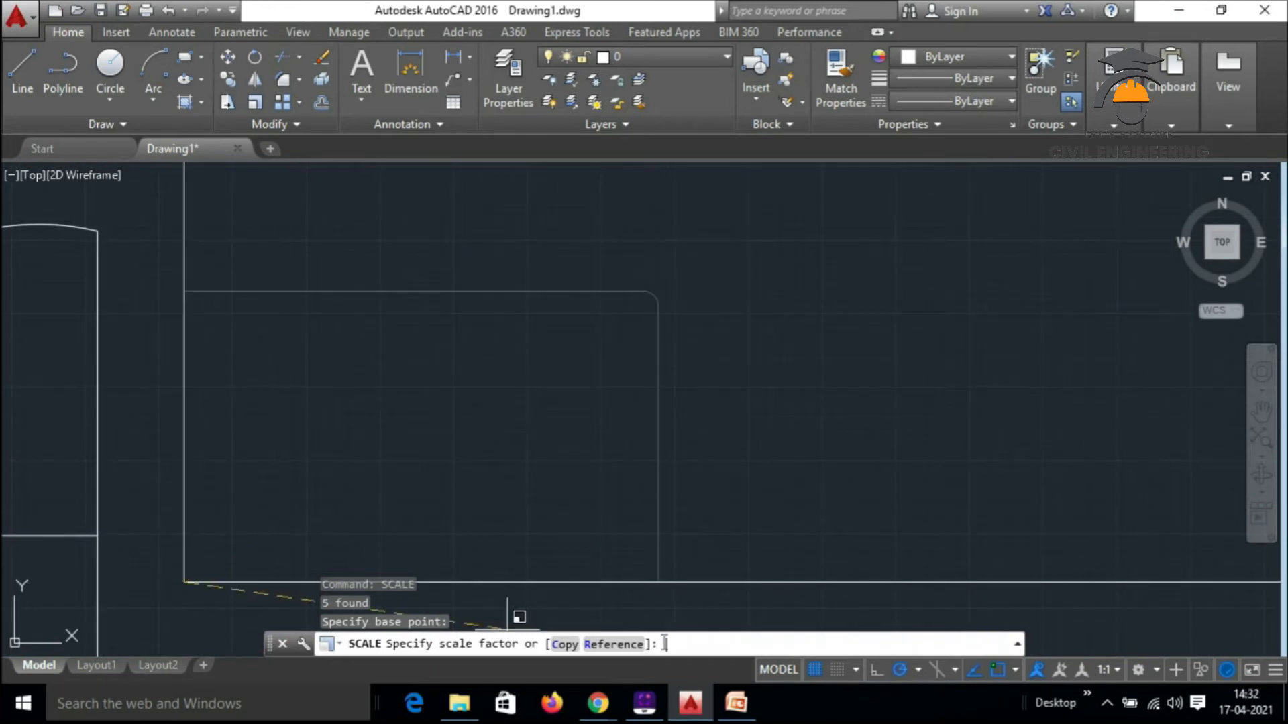
key(Return)
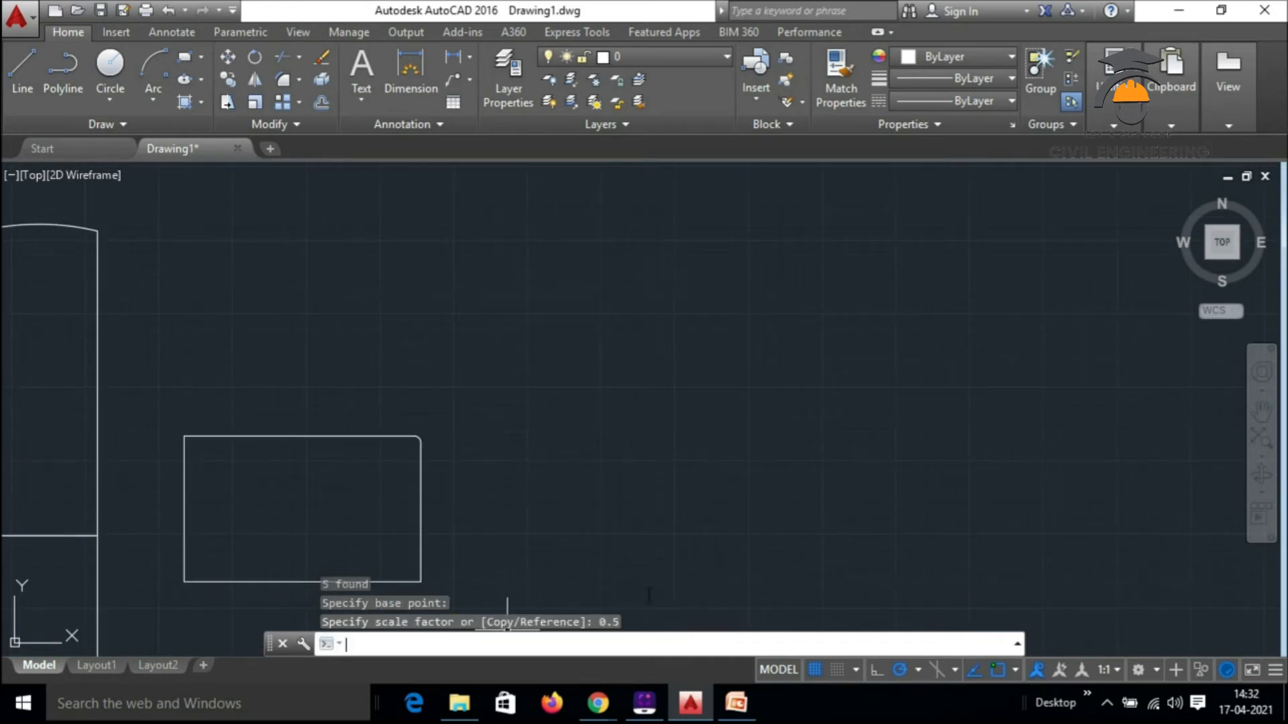
Select all the lines and the corner arc of the scaled rectangle
scroll(555, 446, down, 6)
click(473, 393)
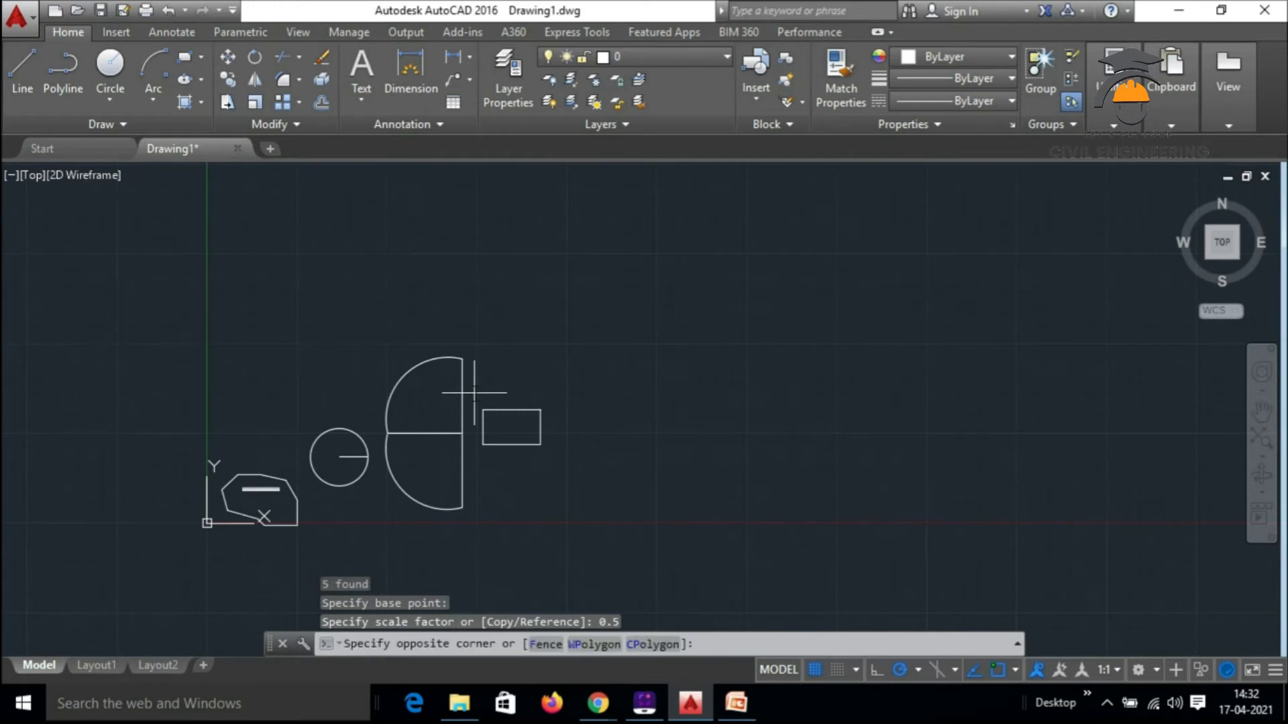
click(558, 491)
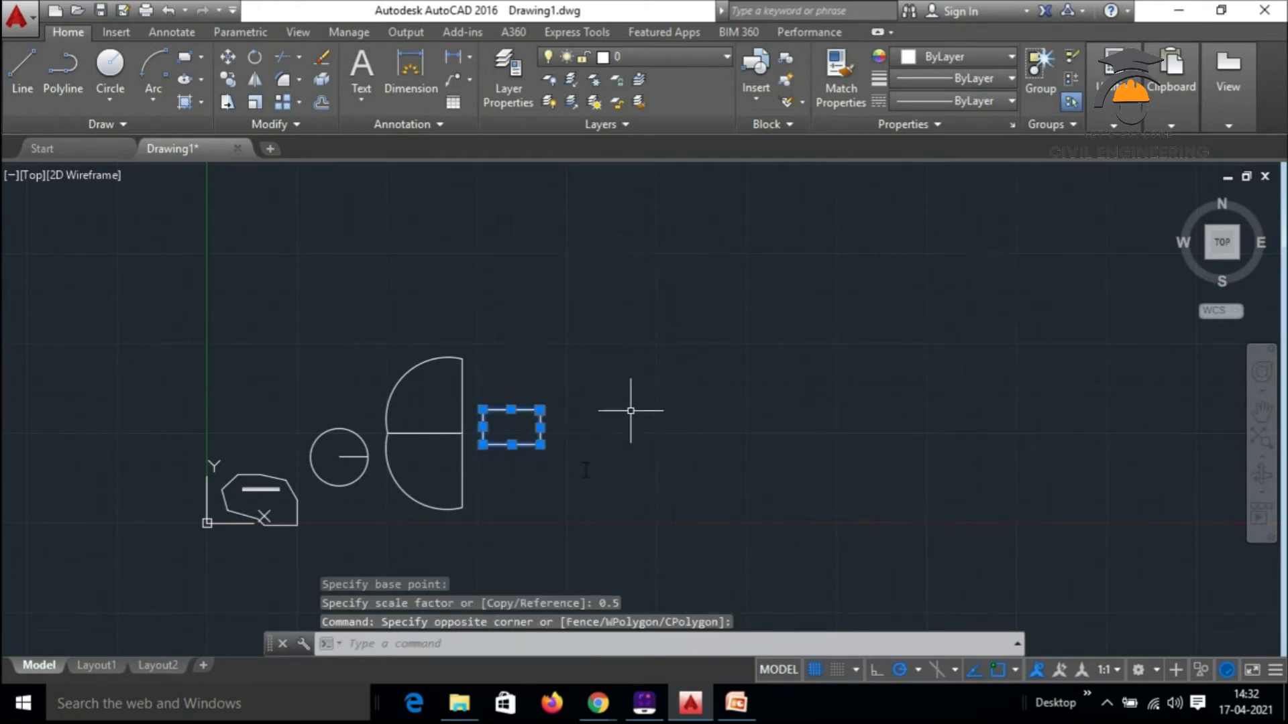
Switch to the PowerPoint presentation and review the GRID, ORTHO, POLAR and OSNAP entries on the Status Tool Bar slide
key(alt+Tab)
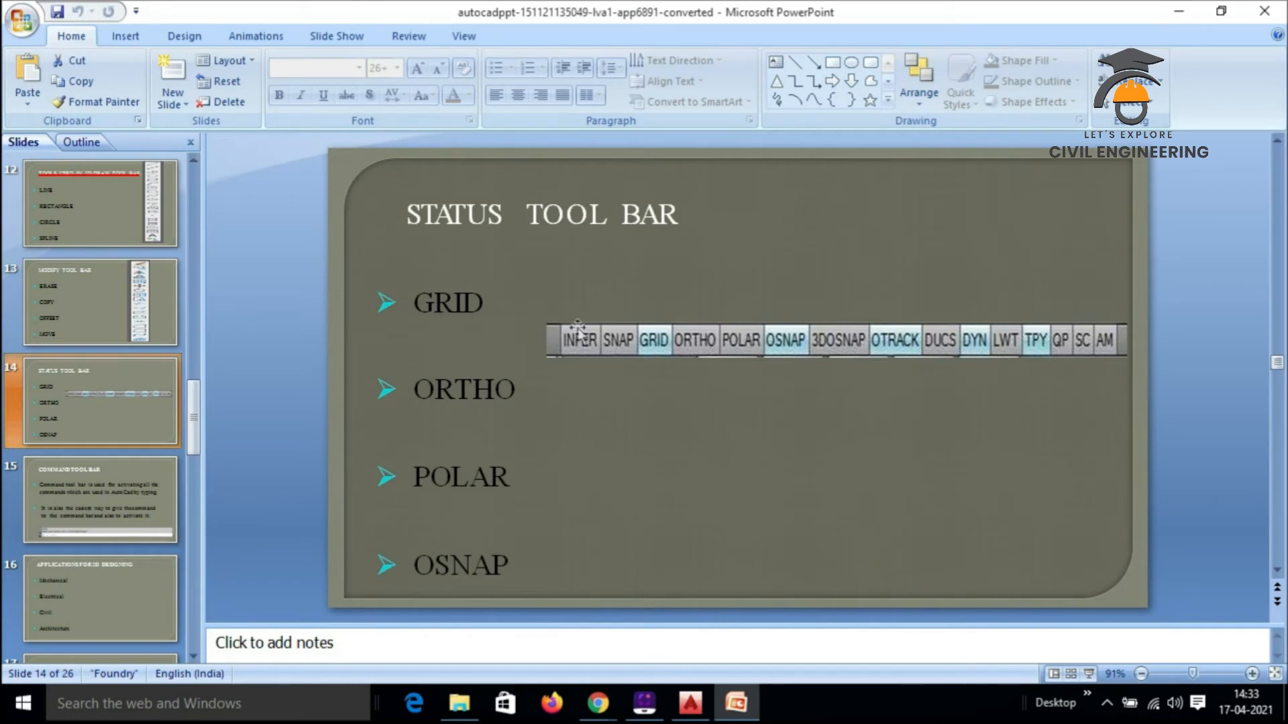
click(484, 313)
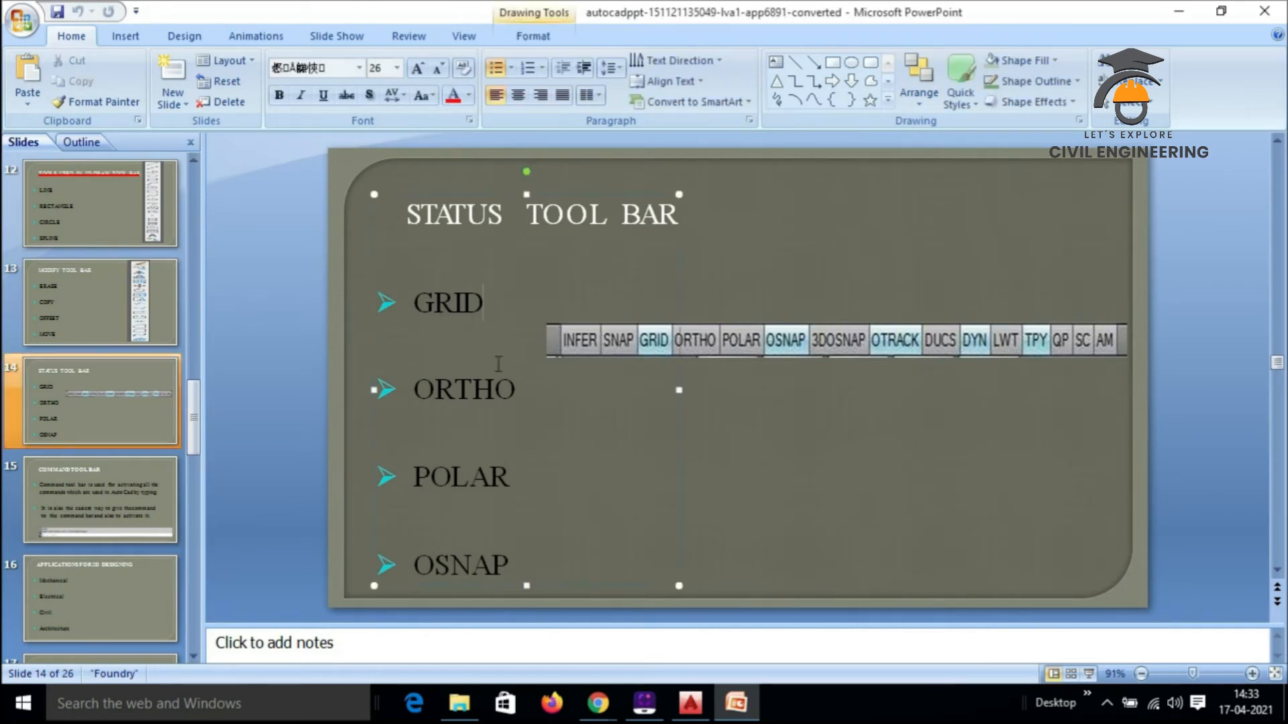
drag(506, 389, 425, 389)
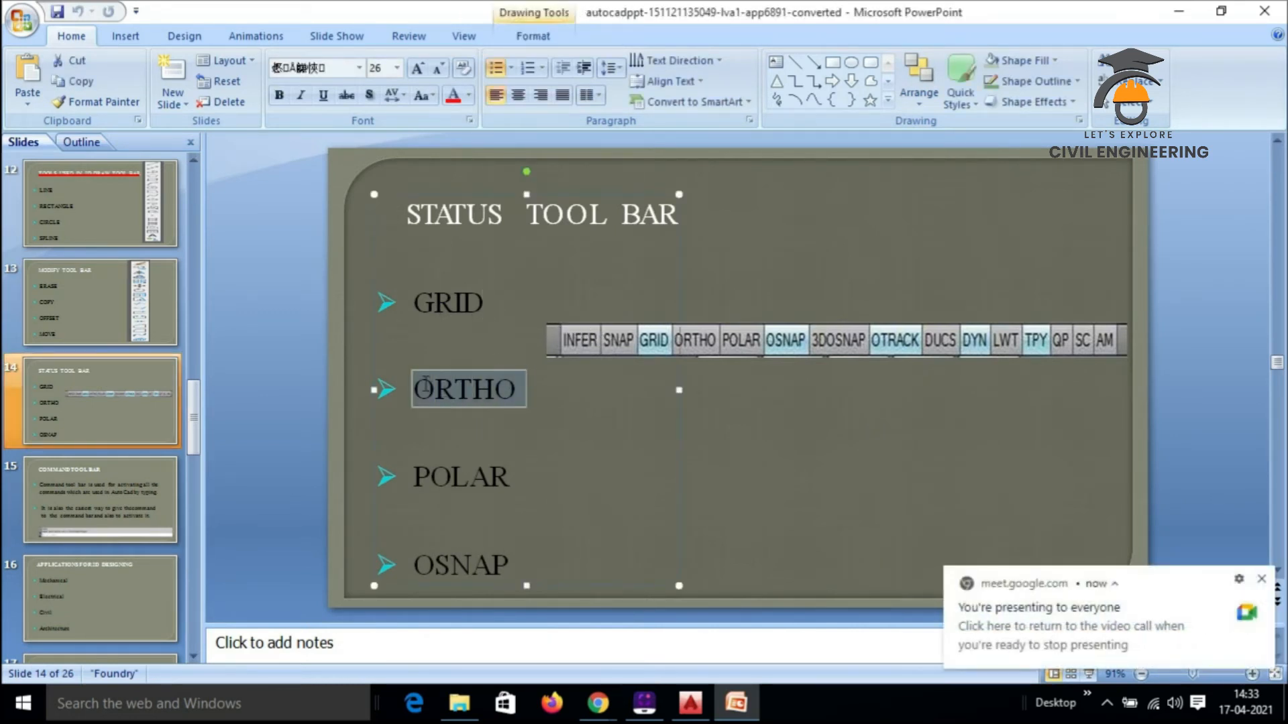
drag(514, 476, 411, 493)
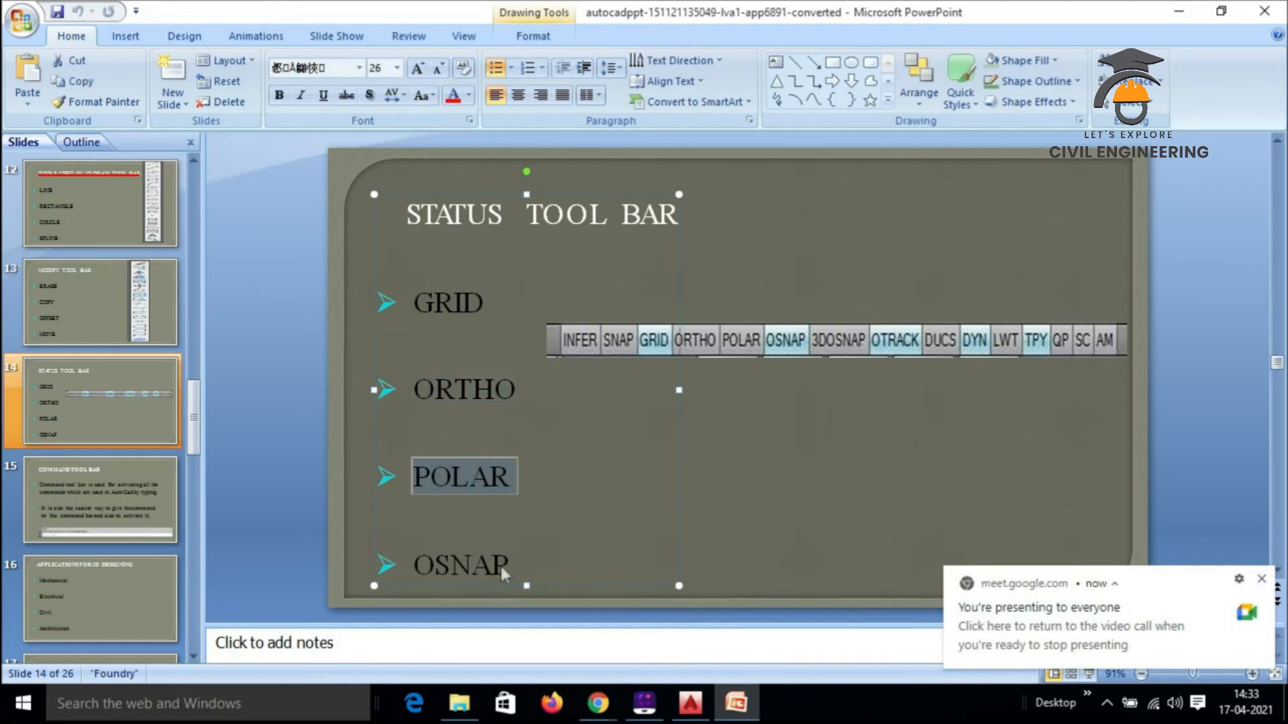
drag(507, 567, 434, 564)
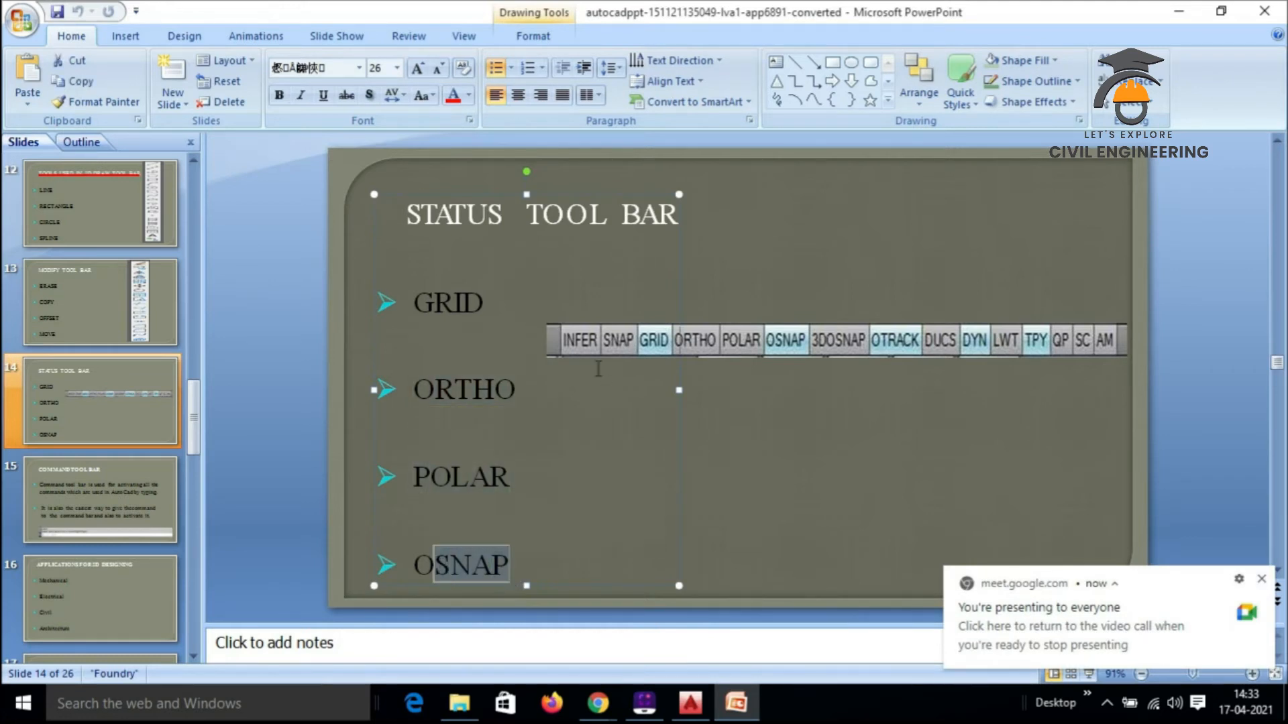
click(433, 563)
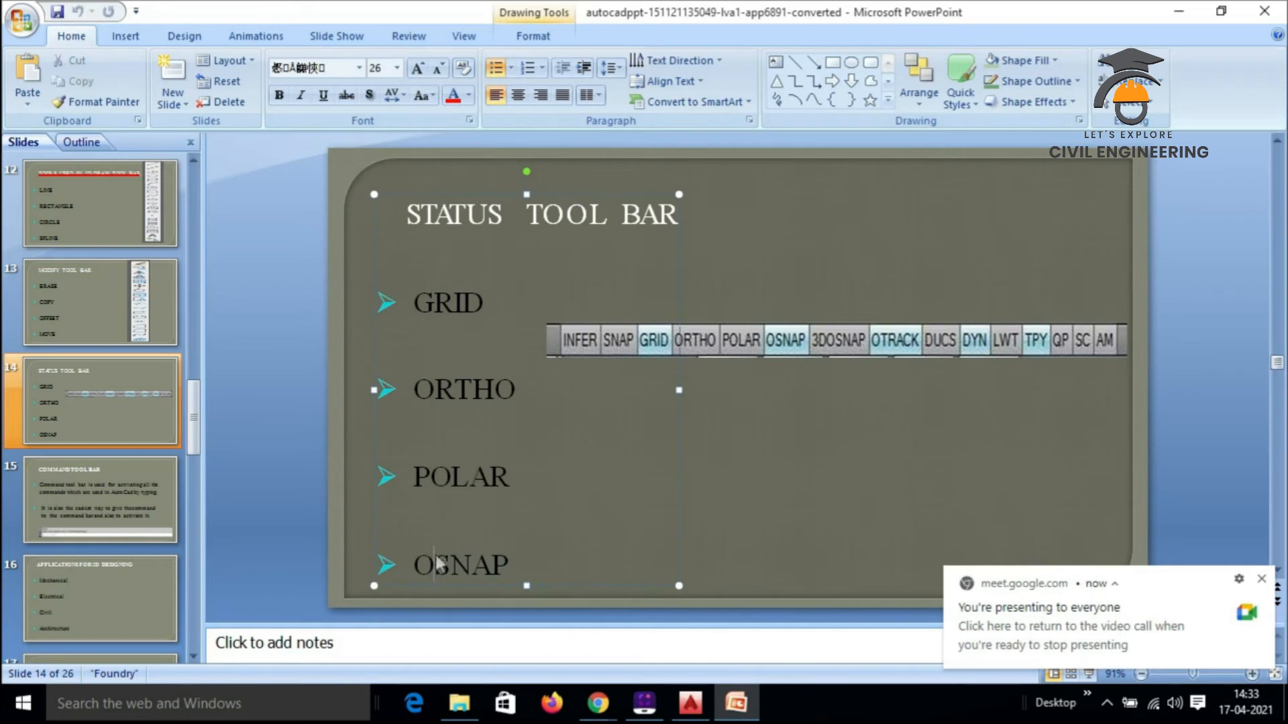
drag(416, 305, 517, 396)
drag(514, 451, 752, 595)
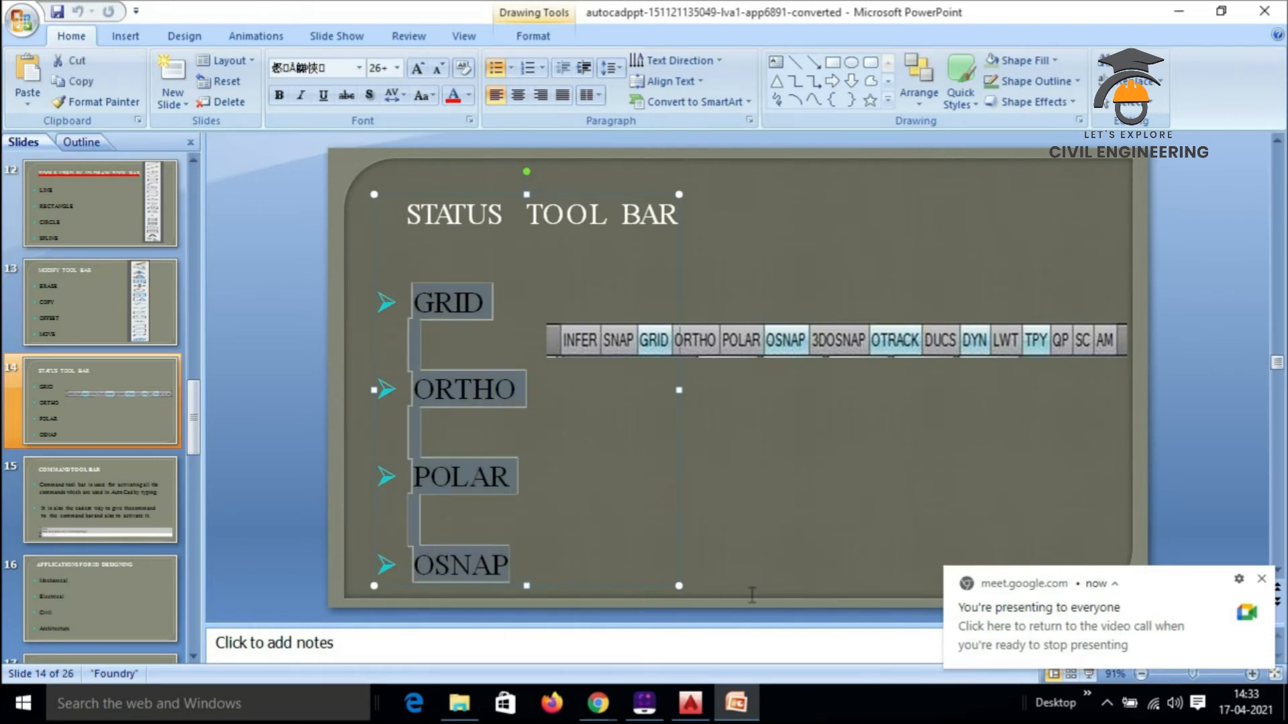
click(1262, 578)
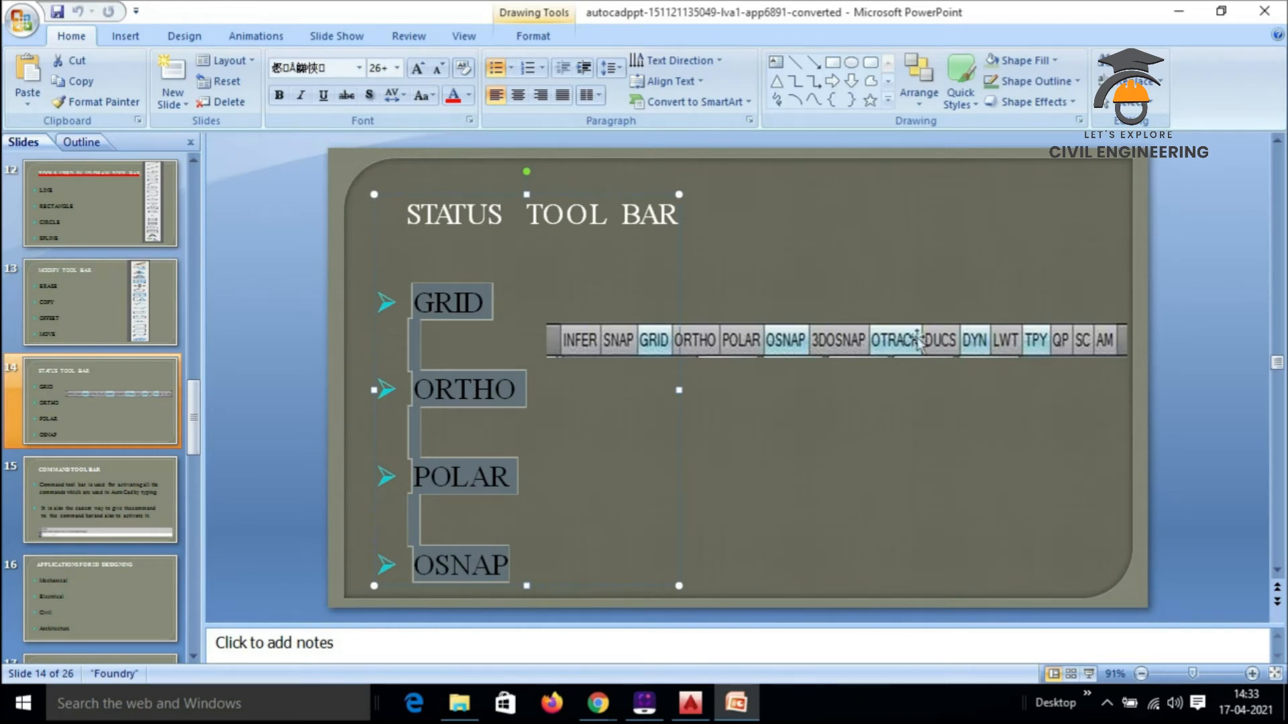
click(871, 283)
Switch back to AutoCAD and view the list of tools available for the status bar
click(690, 702)
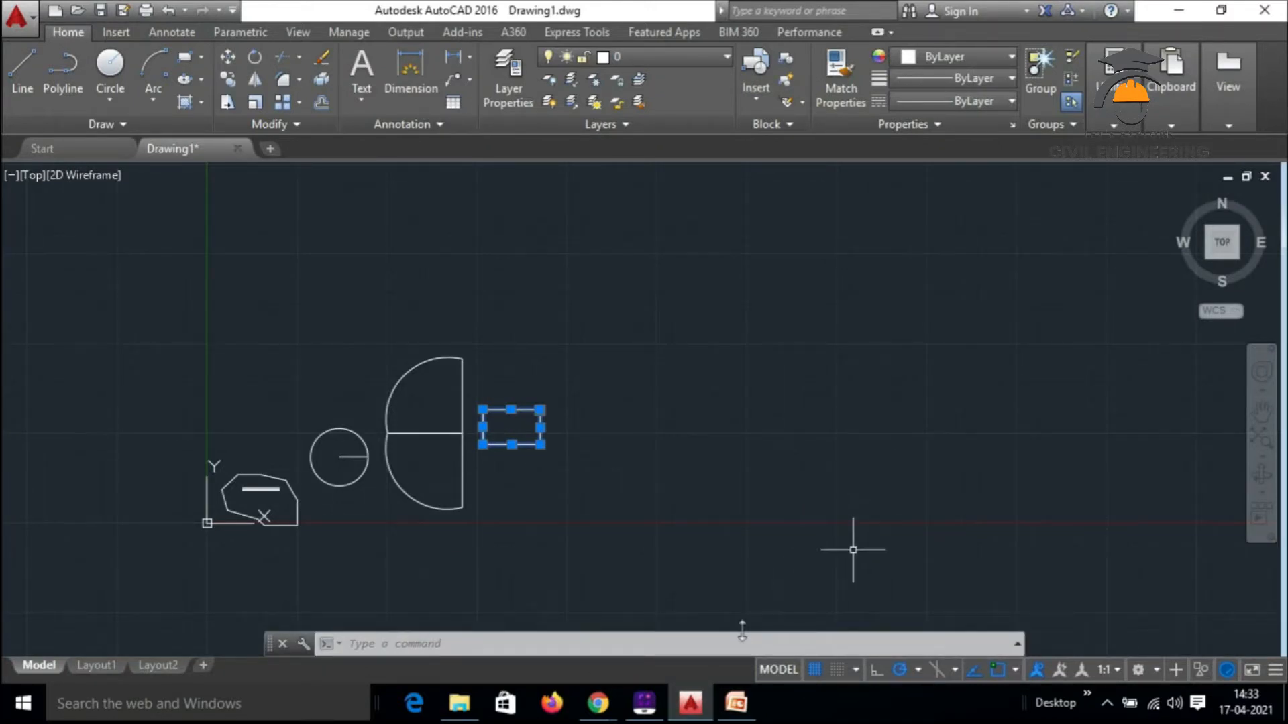
click(1274, 671)
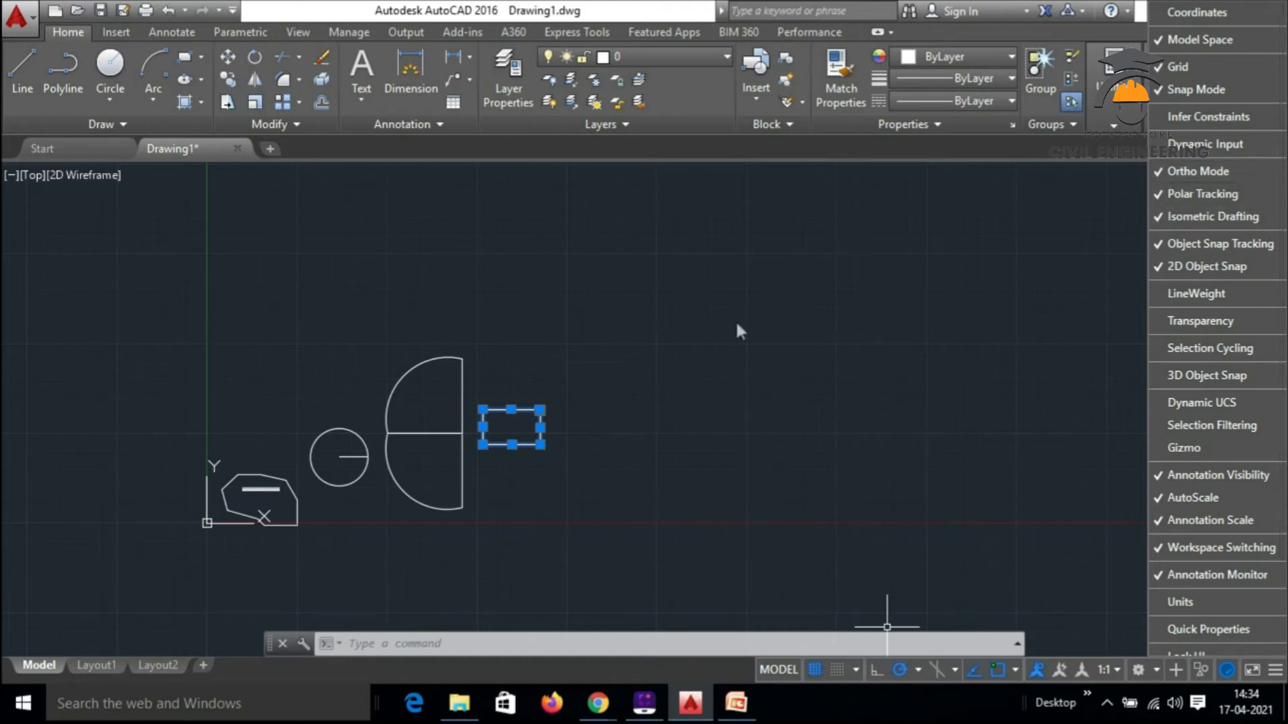
click(716, 314)
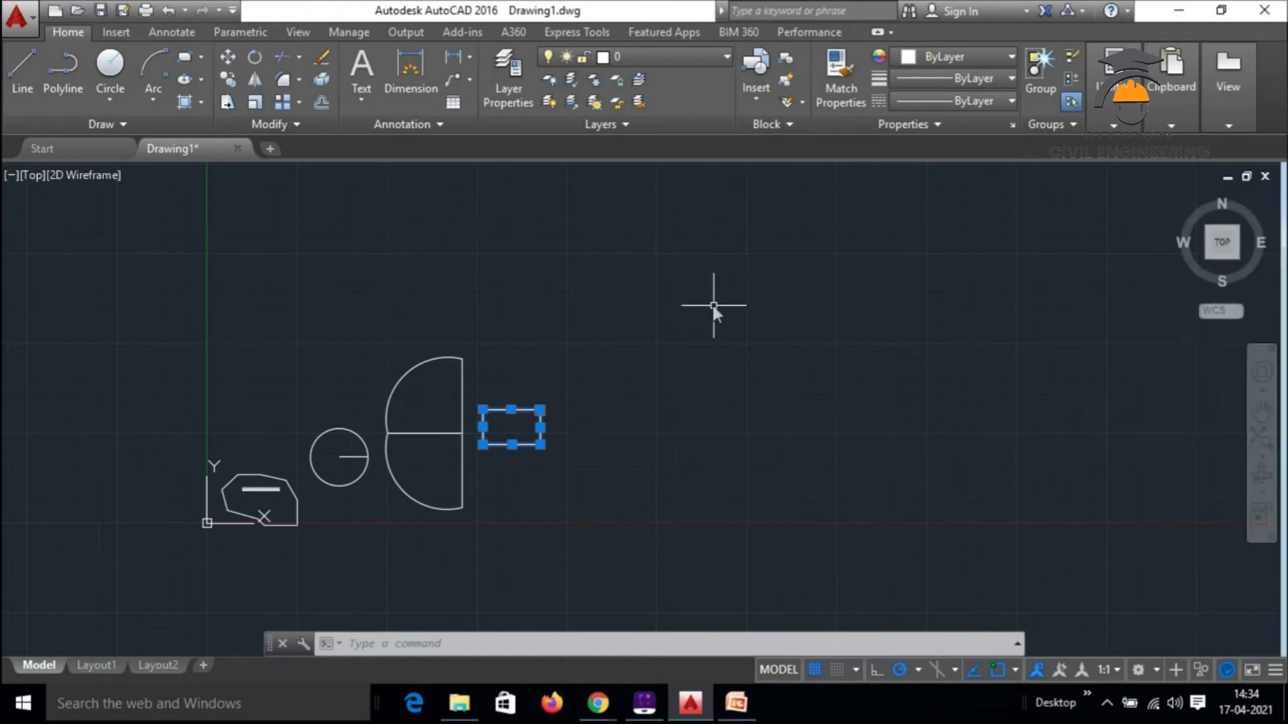
Draw a large box from four straight lines to the right of the small rectangle, with the first and last lines crossing at its upper-left corner
click(22, 70)
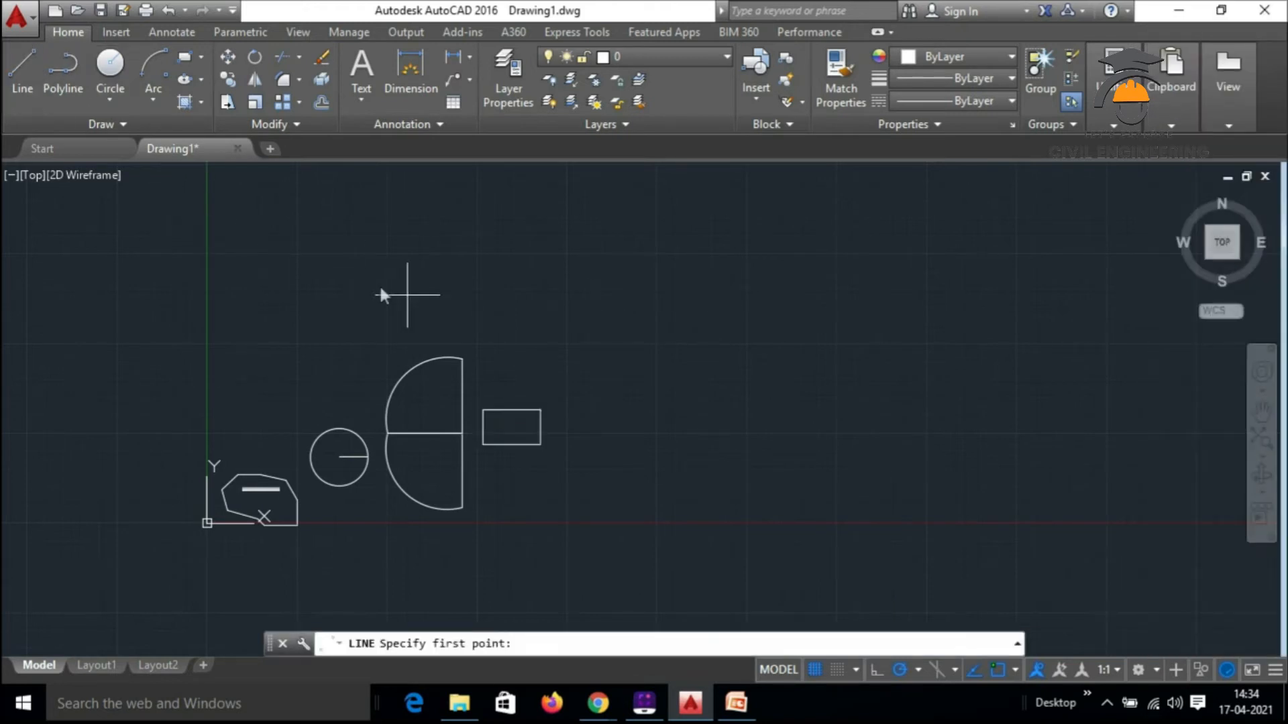
click(686, 386)
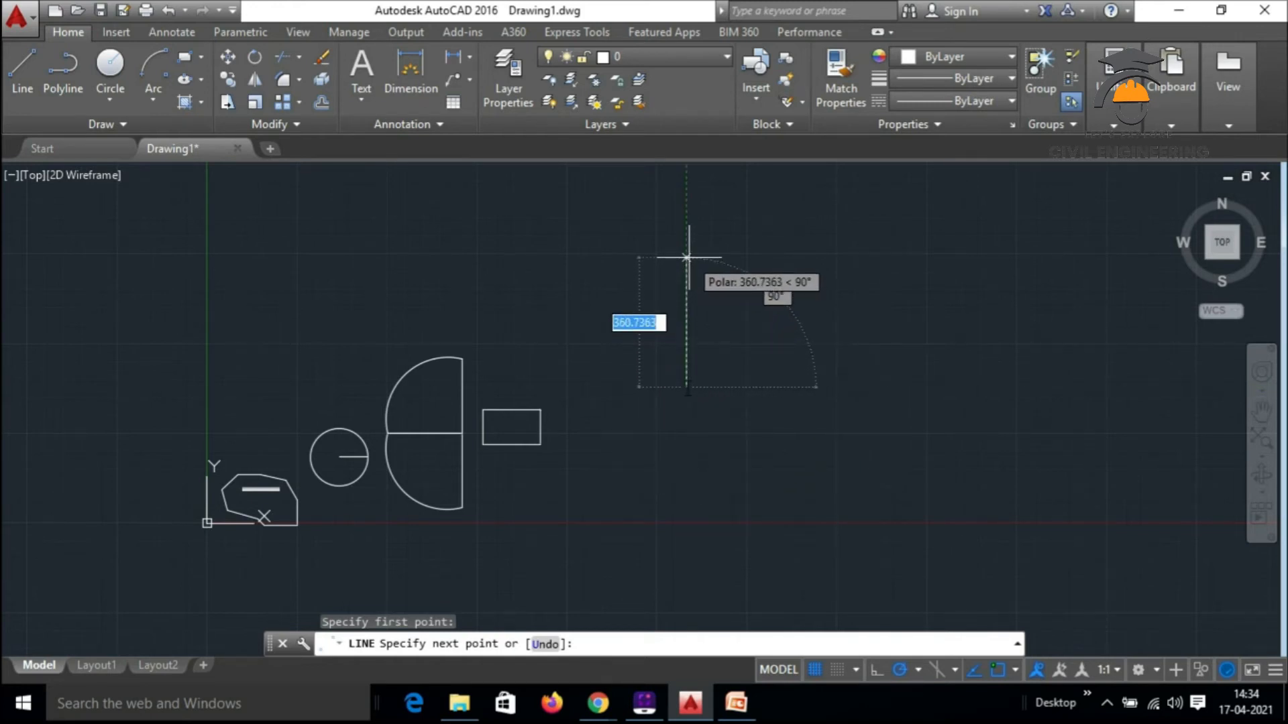
click(878, 387)
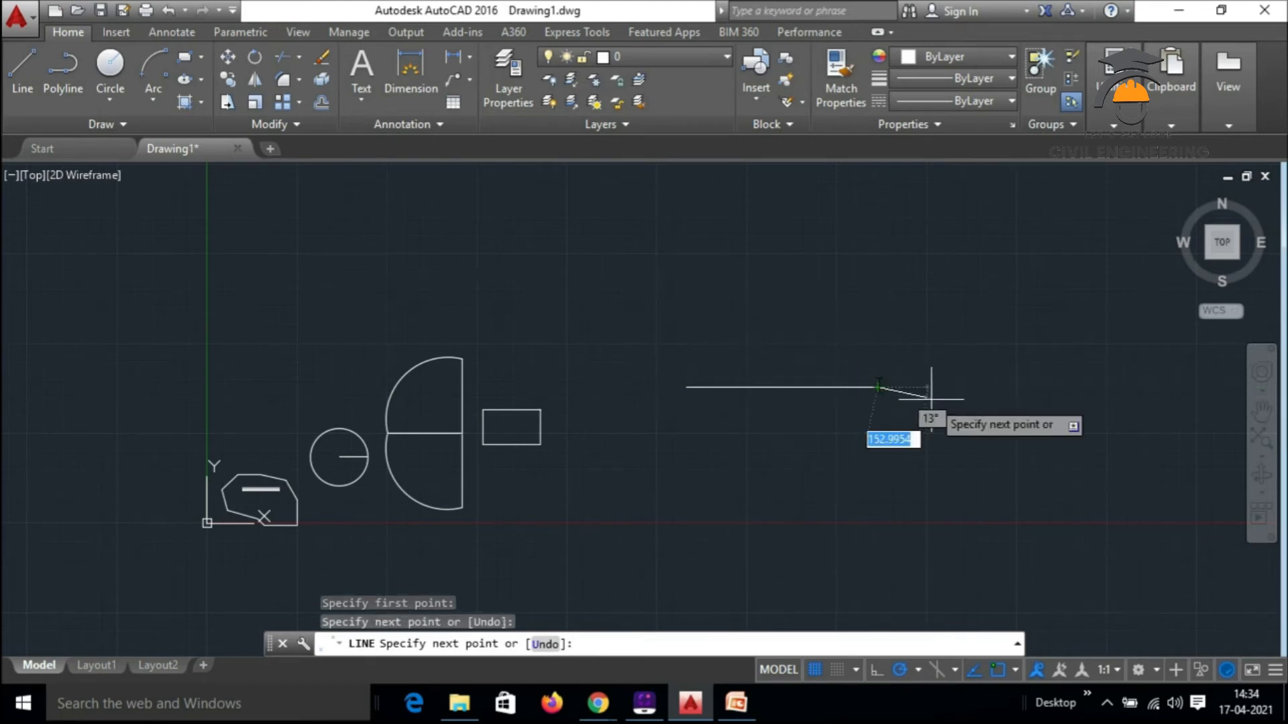
click(878, 575)
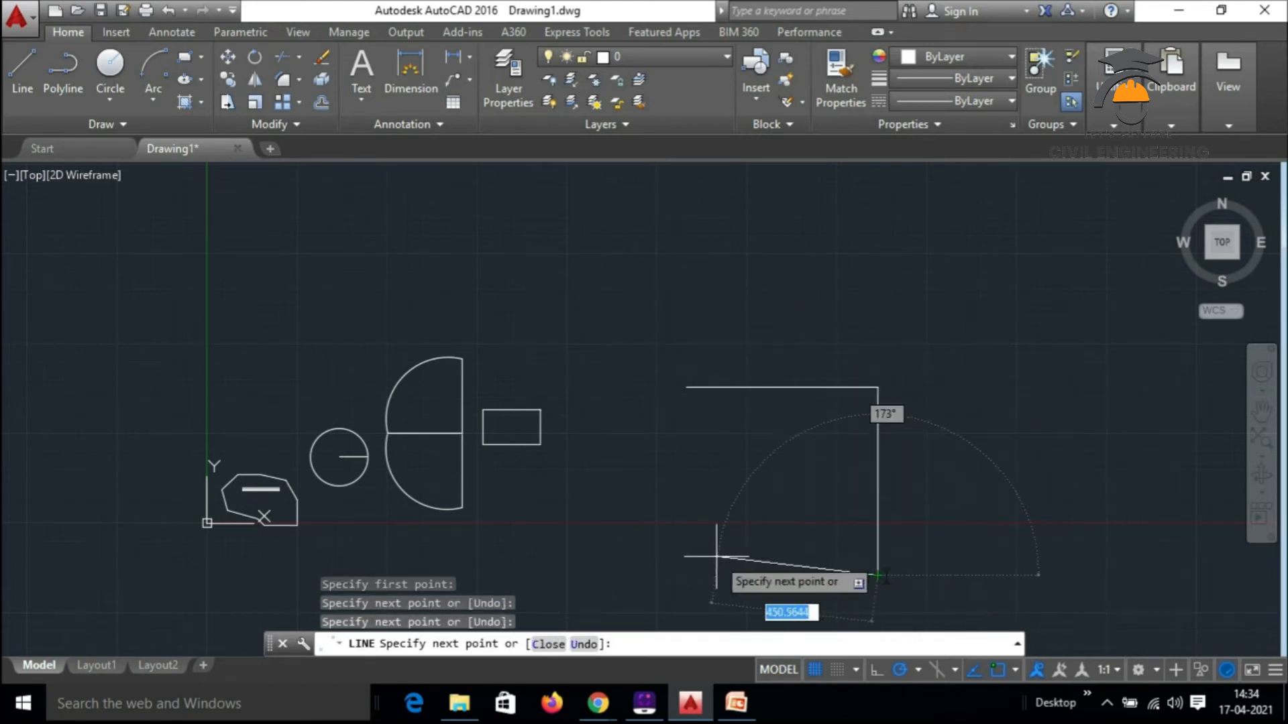
click(698, 574)
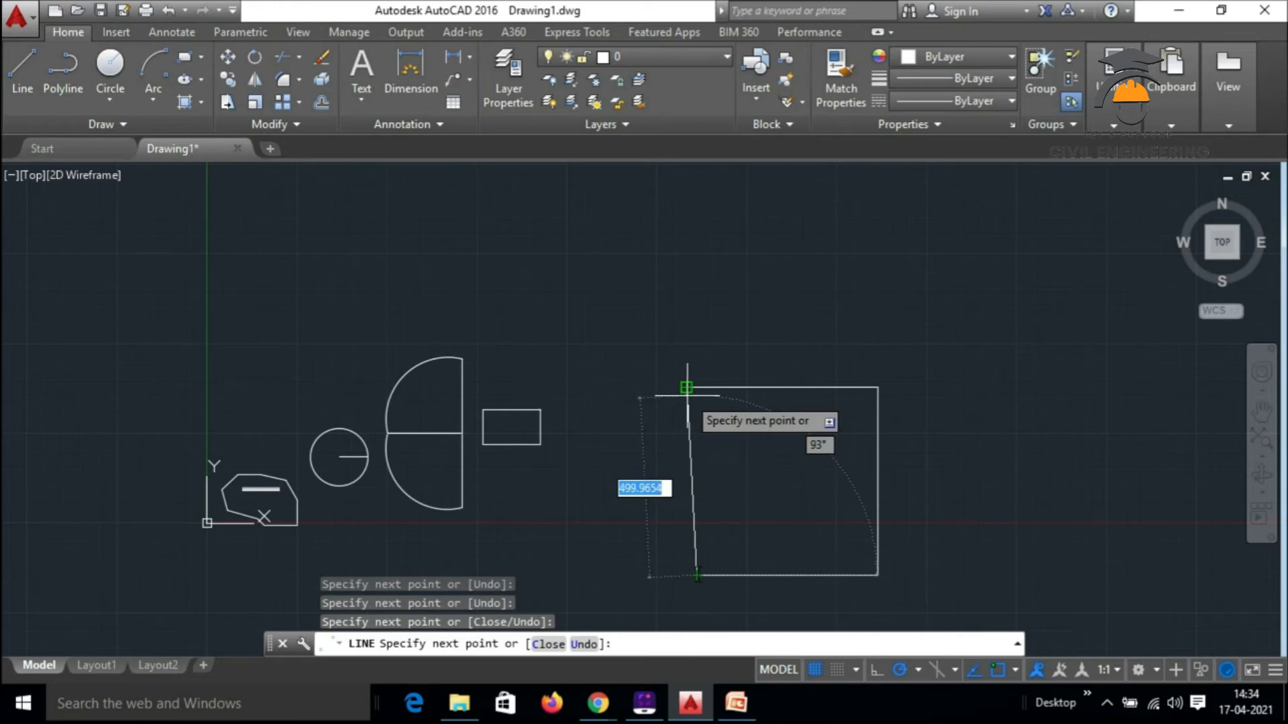
click(695, 345)
key(Escape)
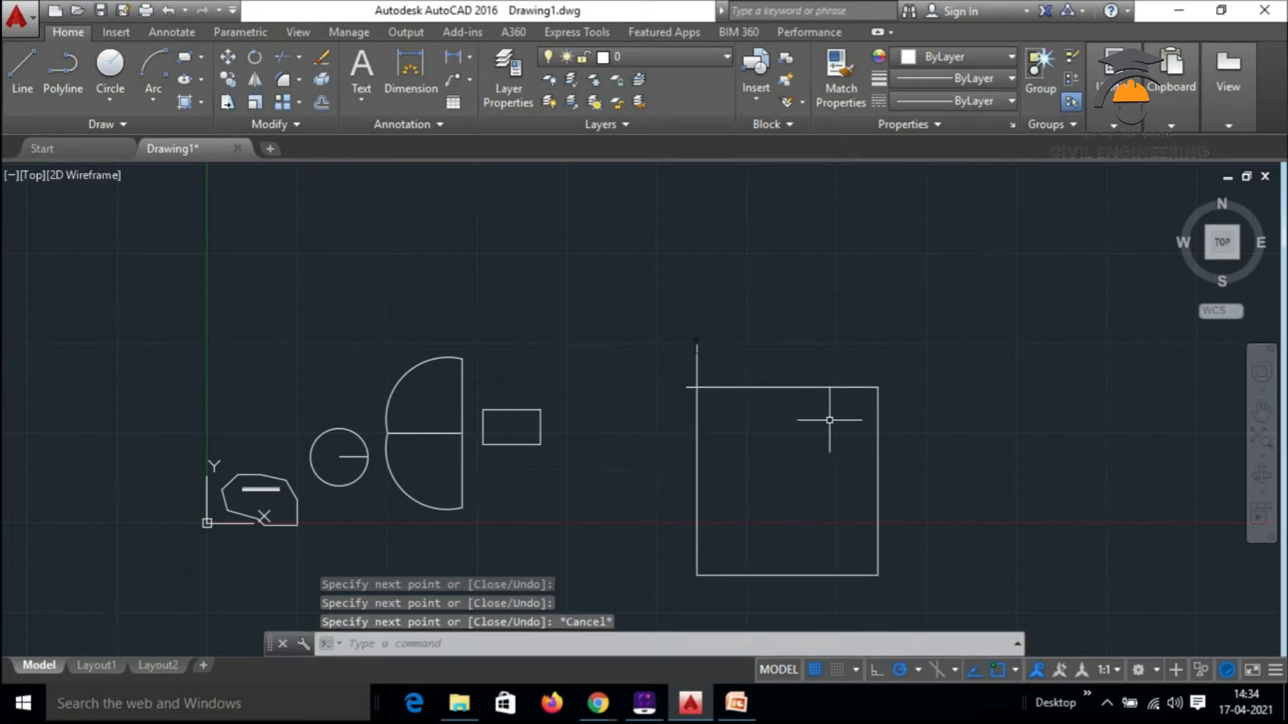
Check the endpoint snap at the large box's upper-right corner with the Line command and view the object snap modes
text(l)
key(Return)
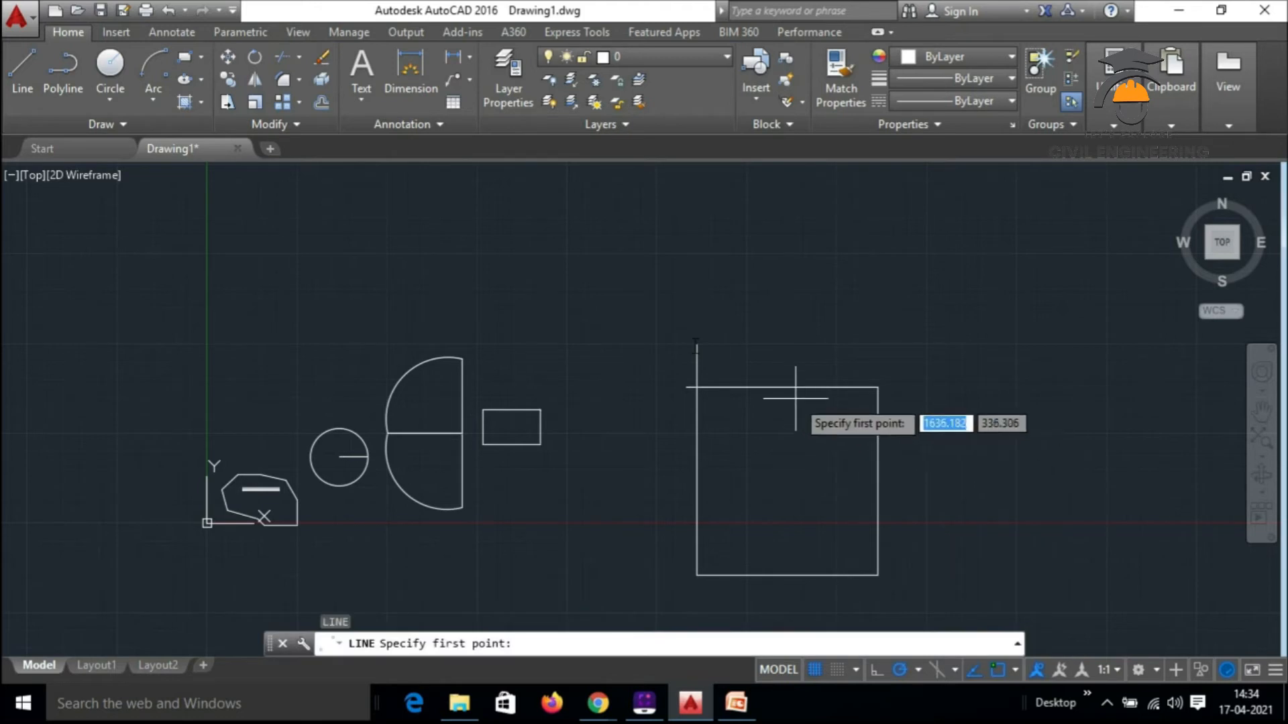
scroll(805, 392, up, 4)
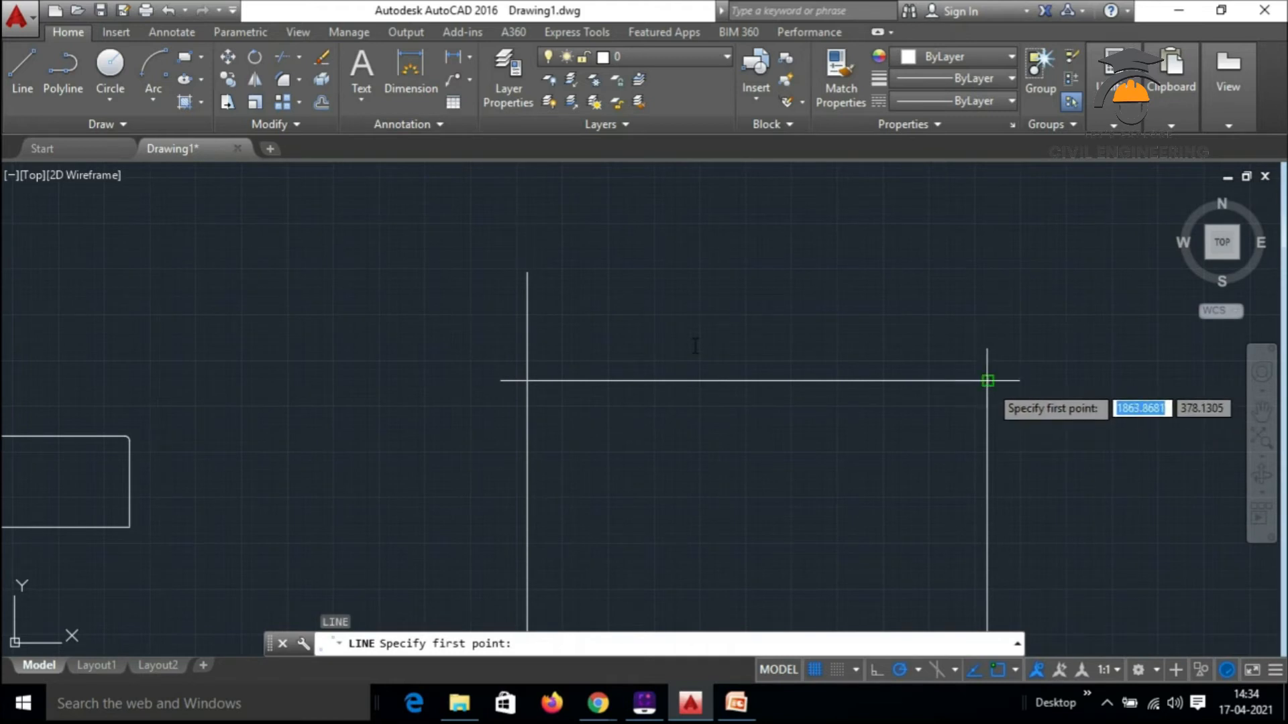
key(Escape)
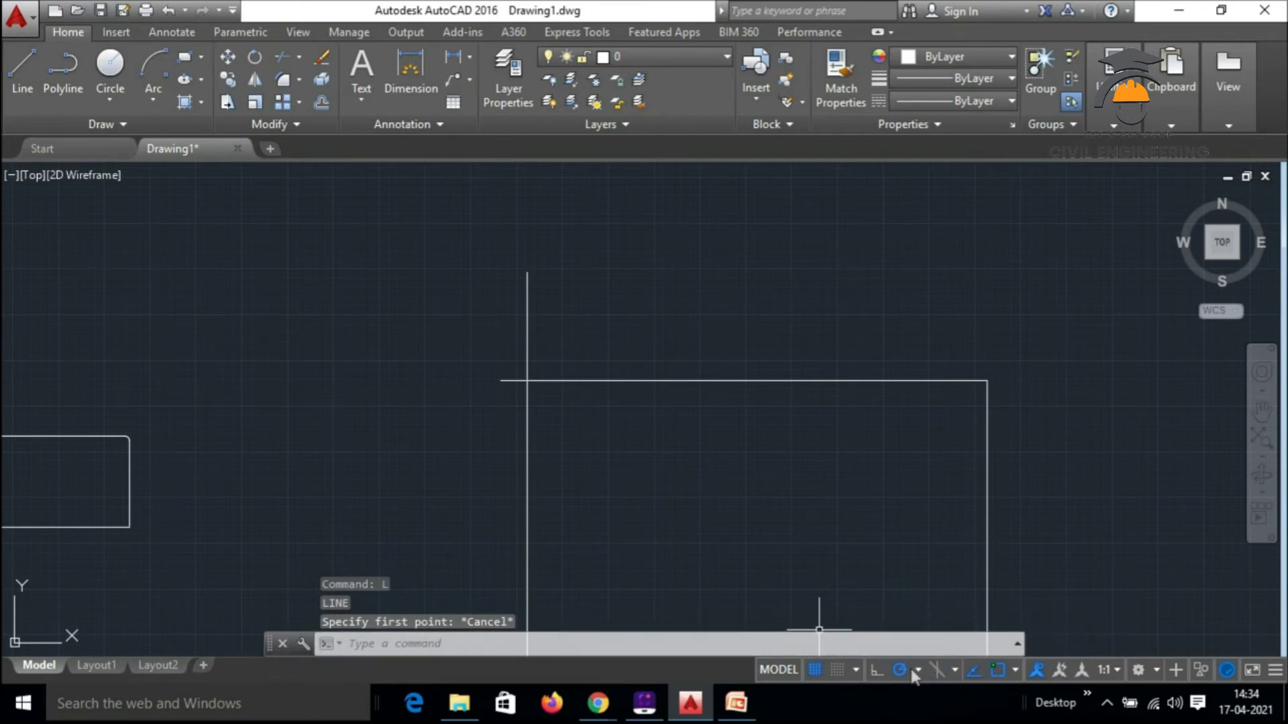
click(1015, 671)
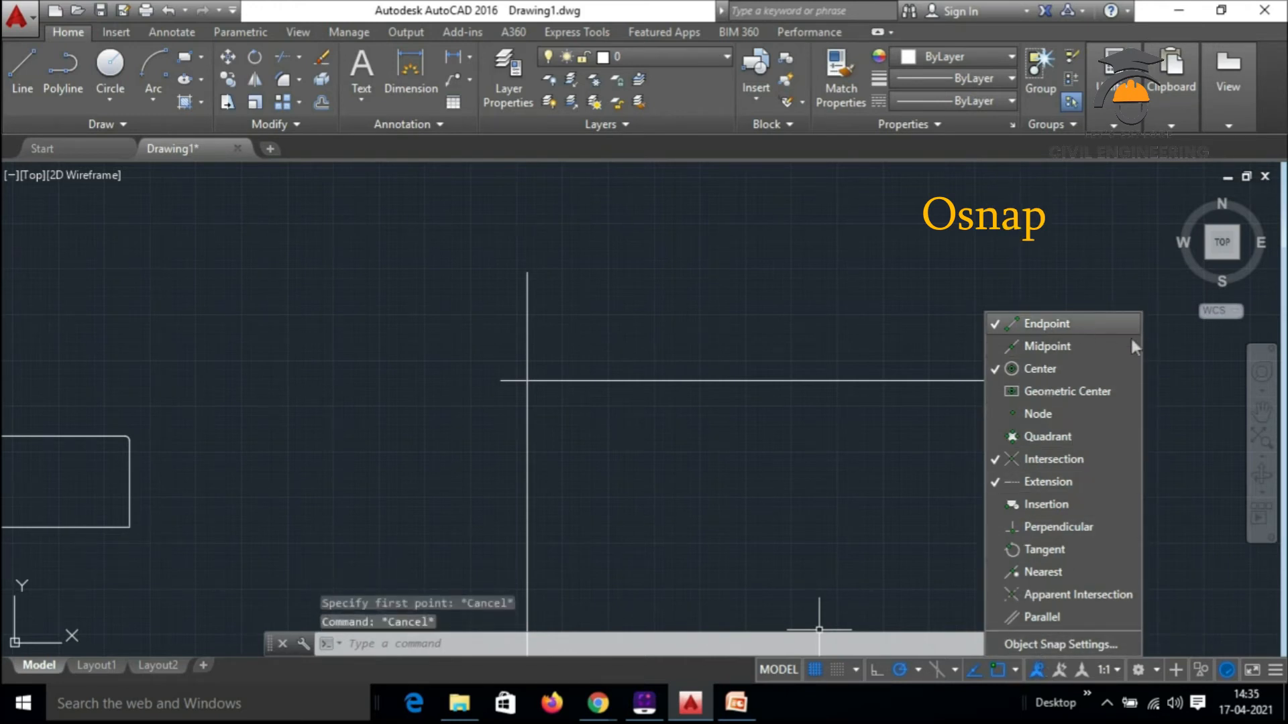
click(970, 247)
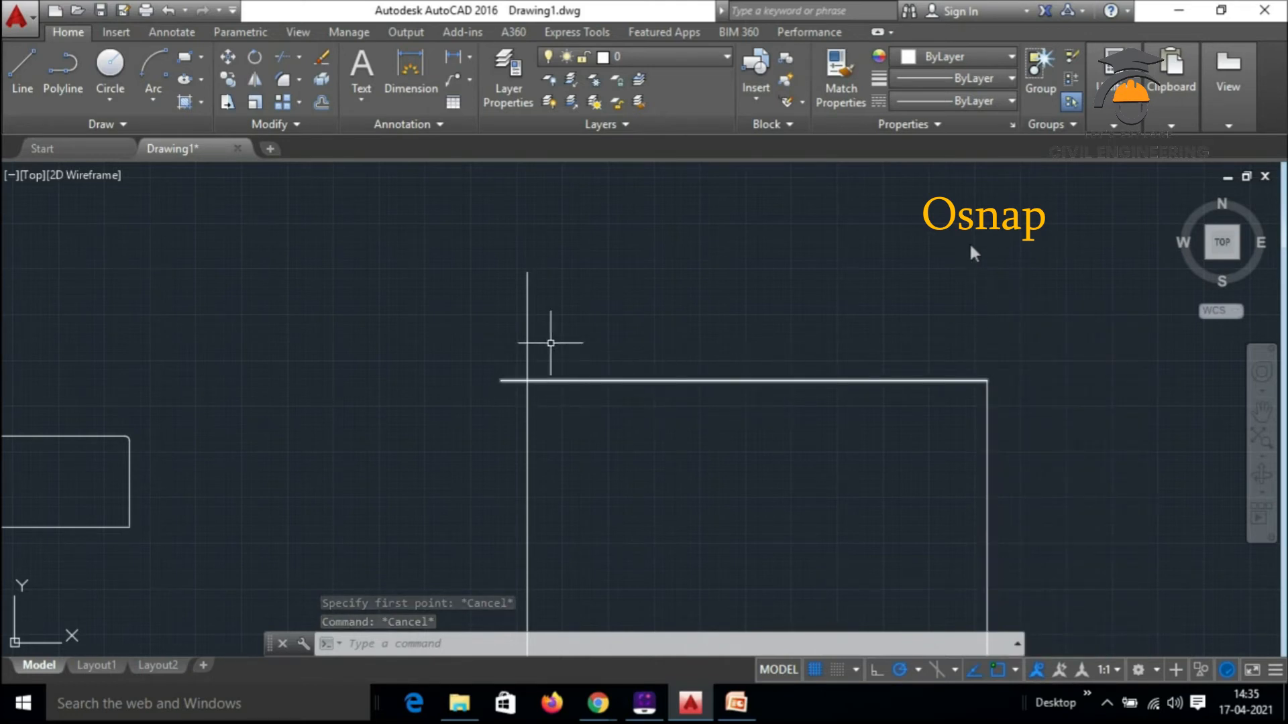
Trim the two overhanging line ends at the large box's upper-left corner, using the crossing lines as cutting edges
click(584, 439)
click(430, 194)
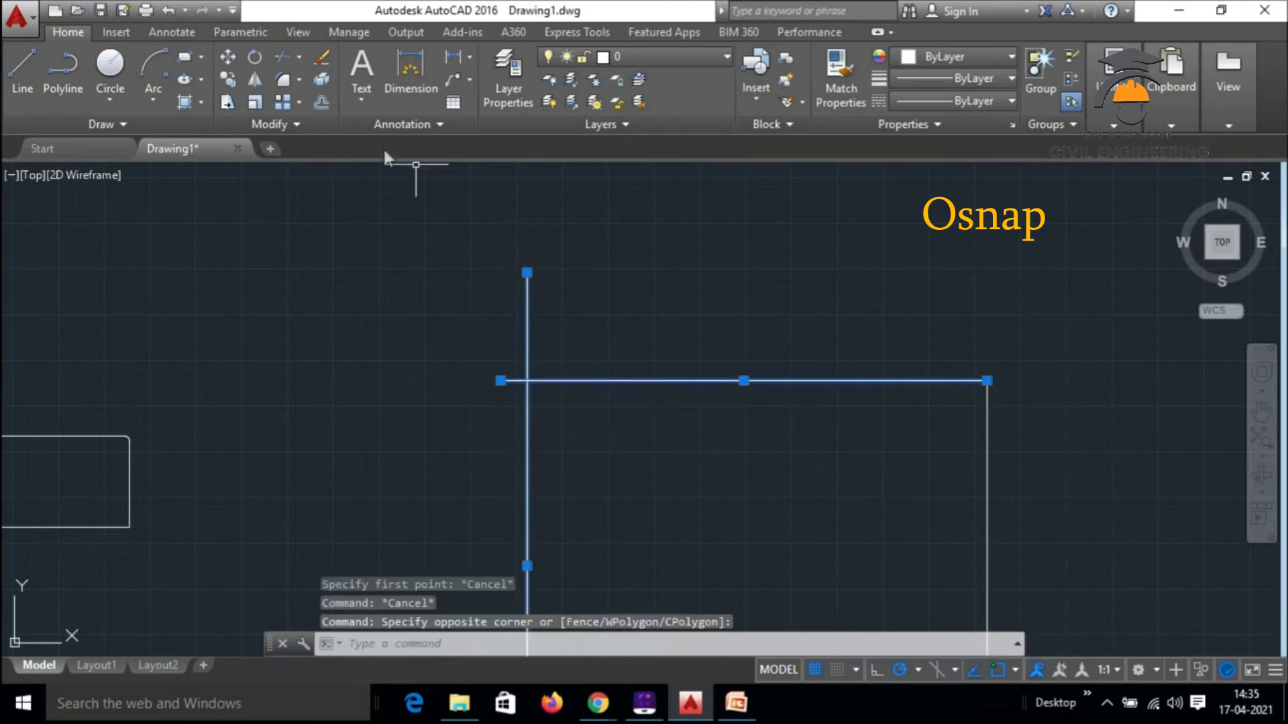
click(282, 58)
click(512, 380)
click(527, 352)
key(Return)
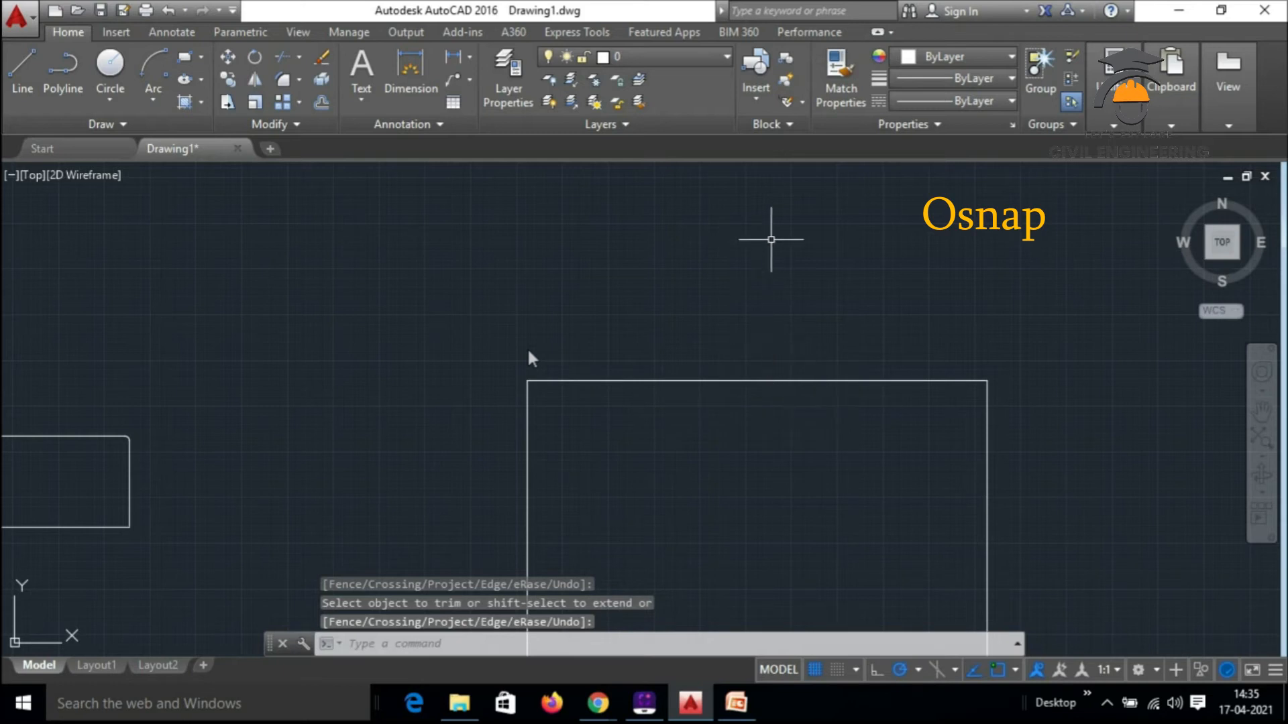
click(747, 380)
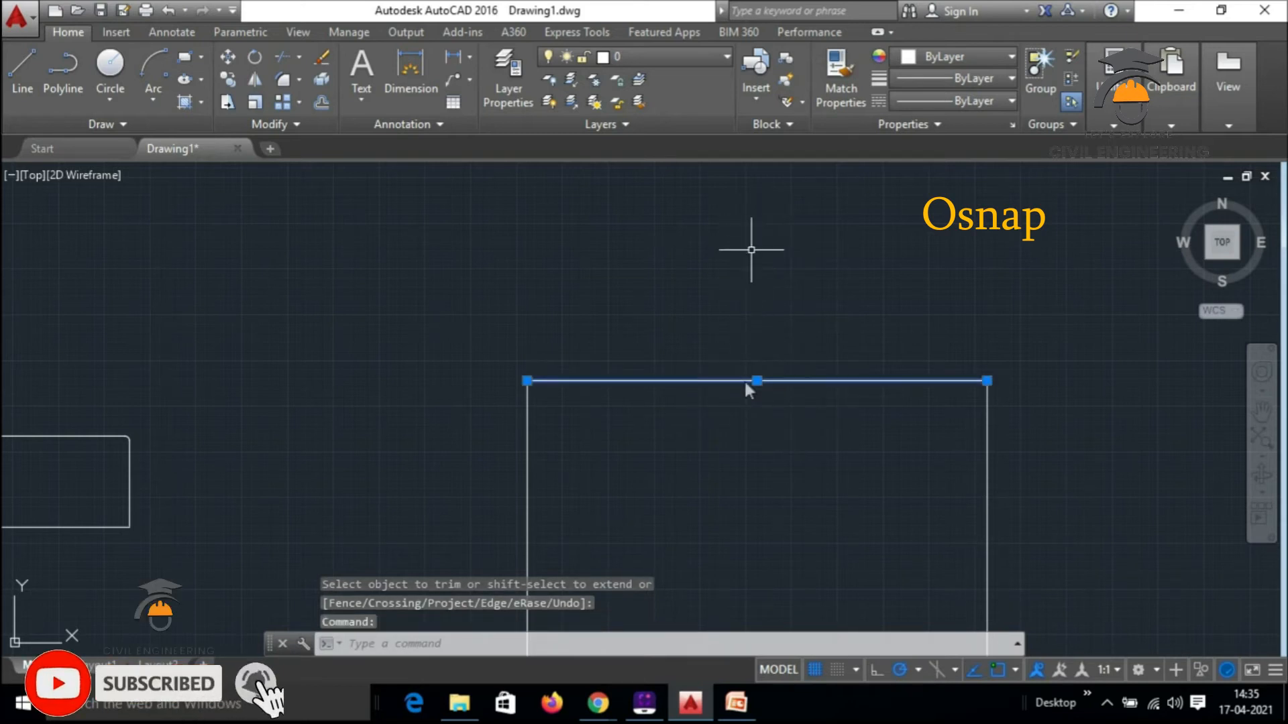
text(tr)
key(Return)
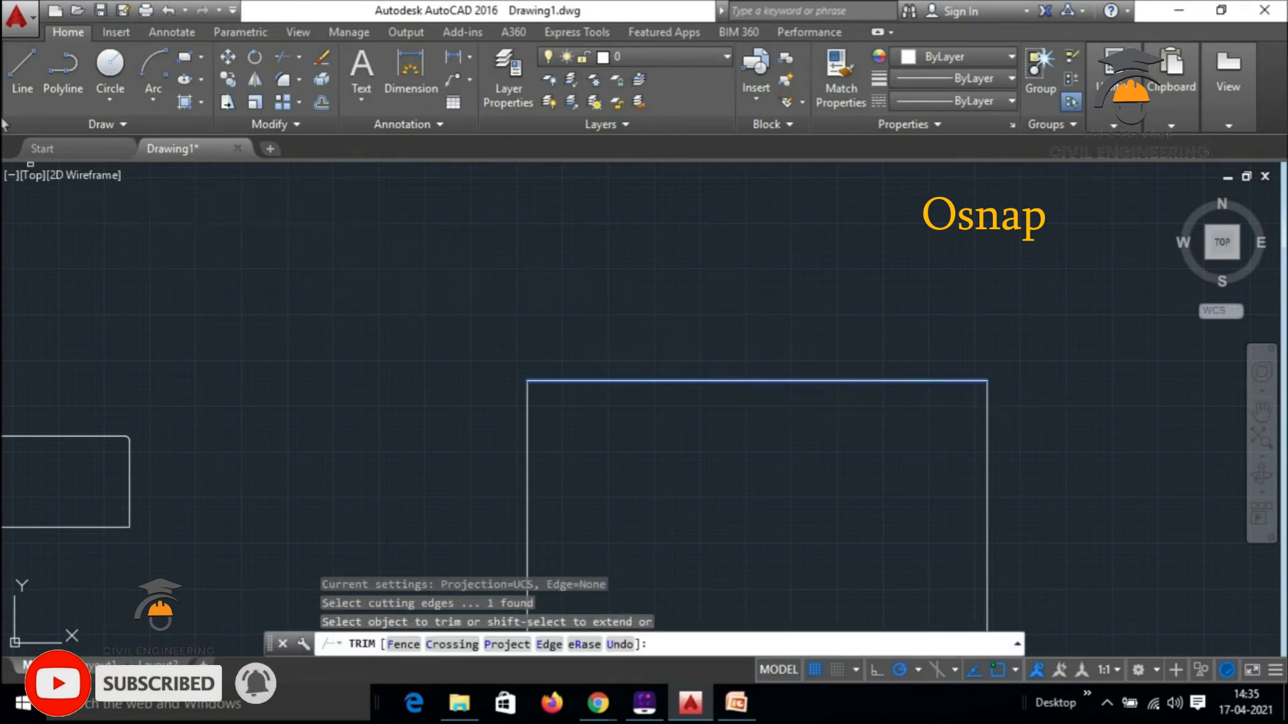
click(22, 67)
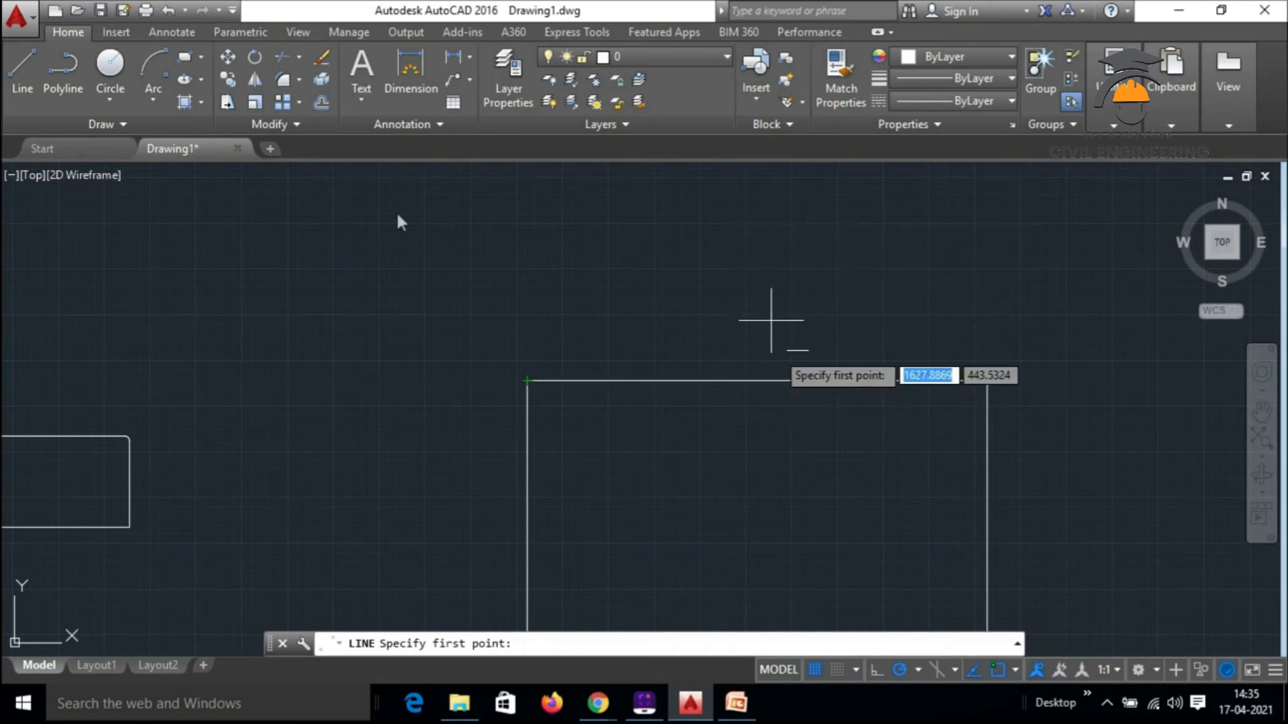
key(Escape)
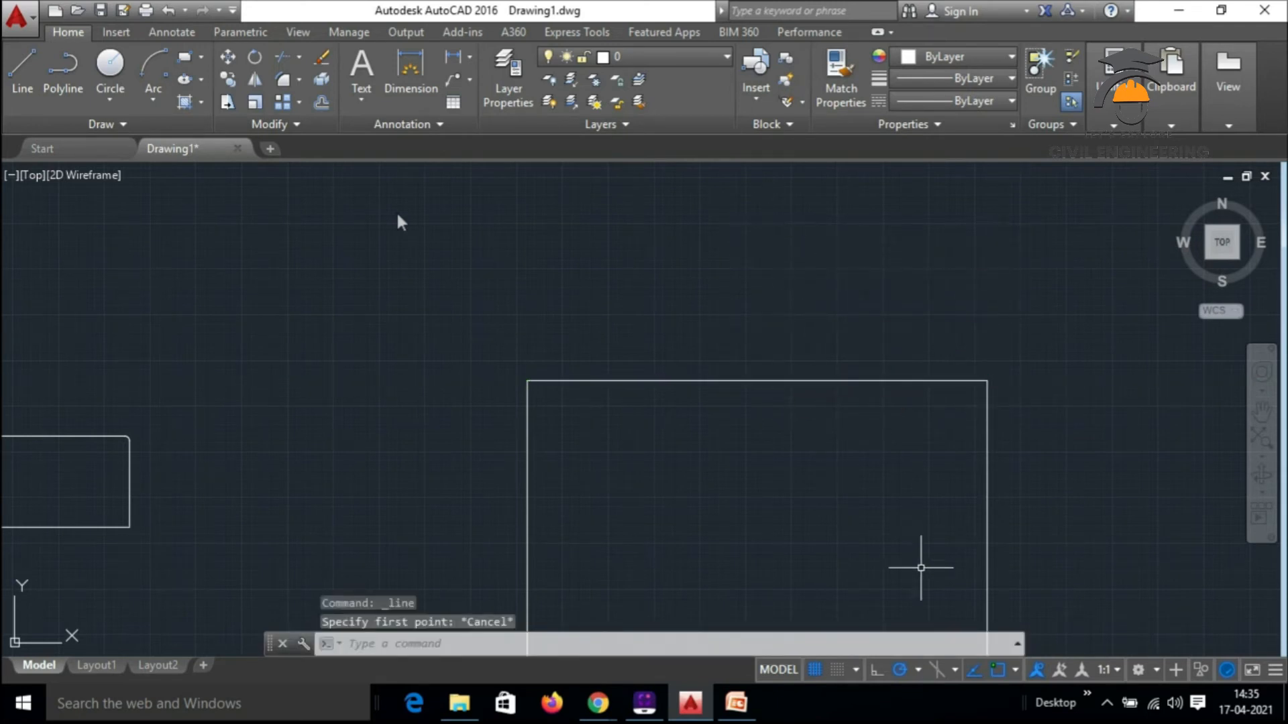
View the polar tracking angle options and the list of object snap modes
click(918, 670)
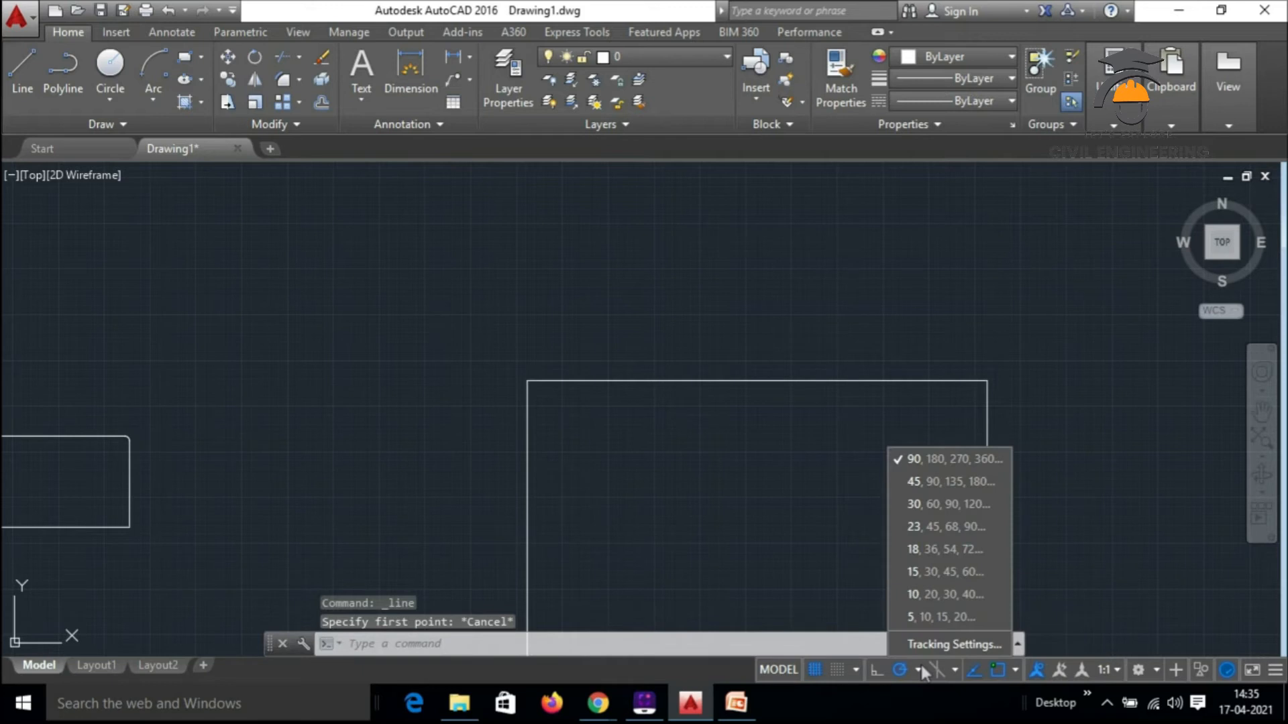
click(1014, 670)
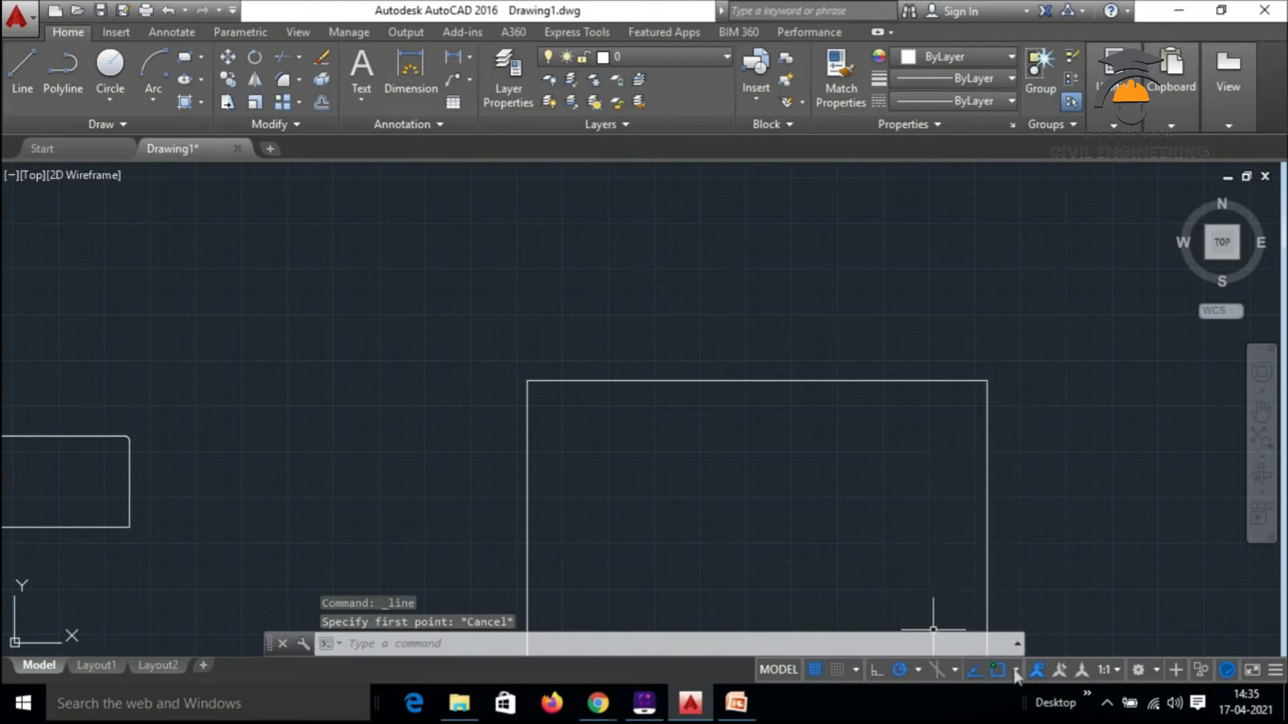
click(1015, 670)
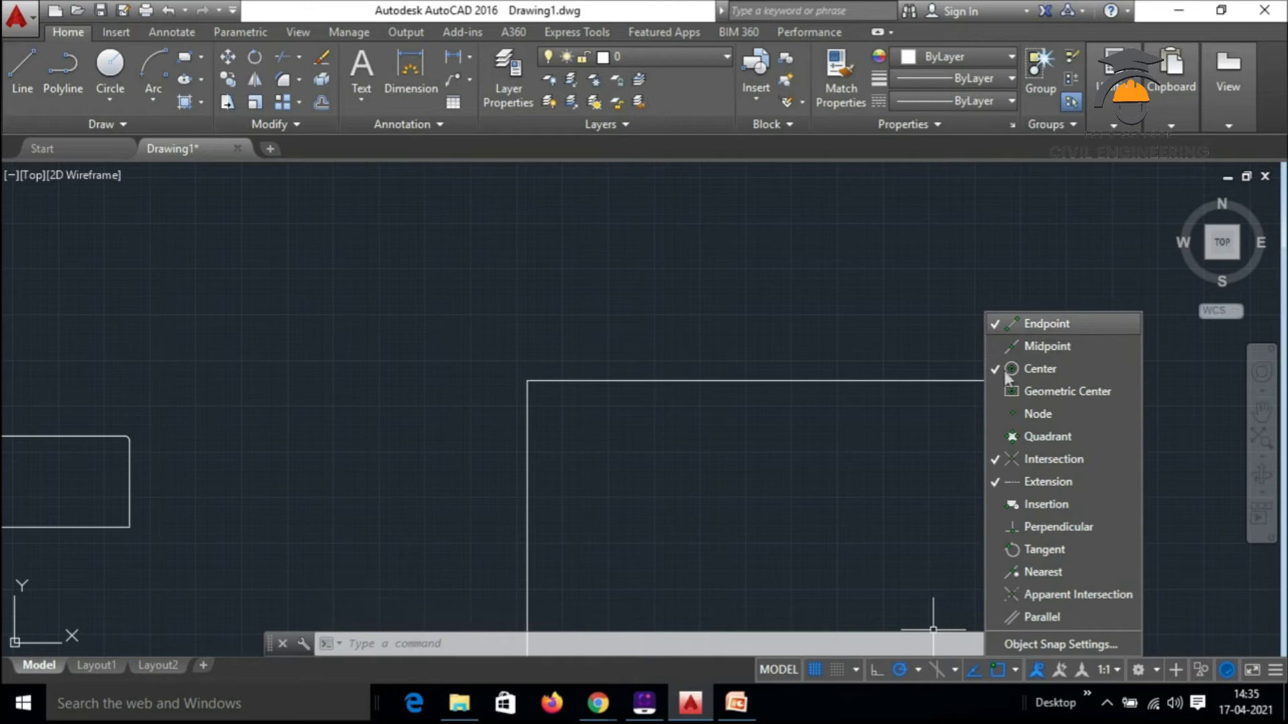
key(Escape)
key(Escape)
key(Escape)
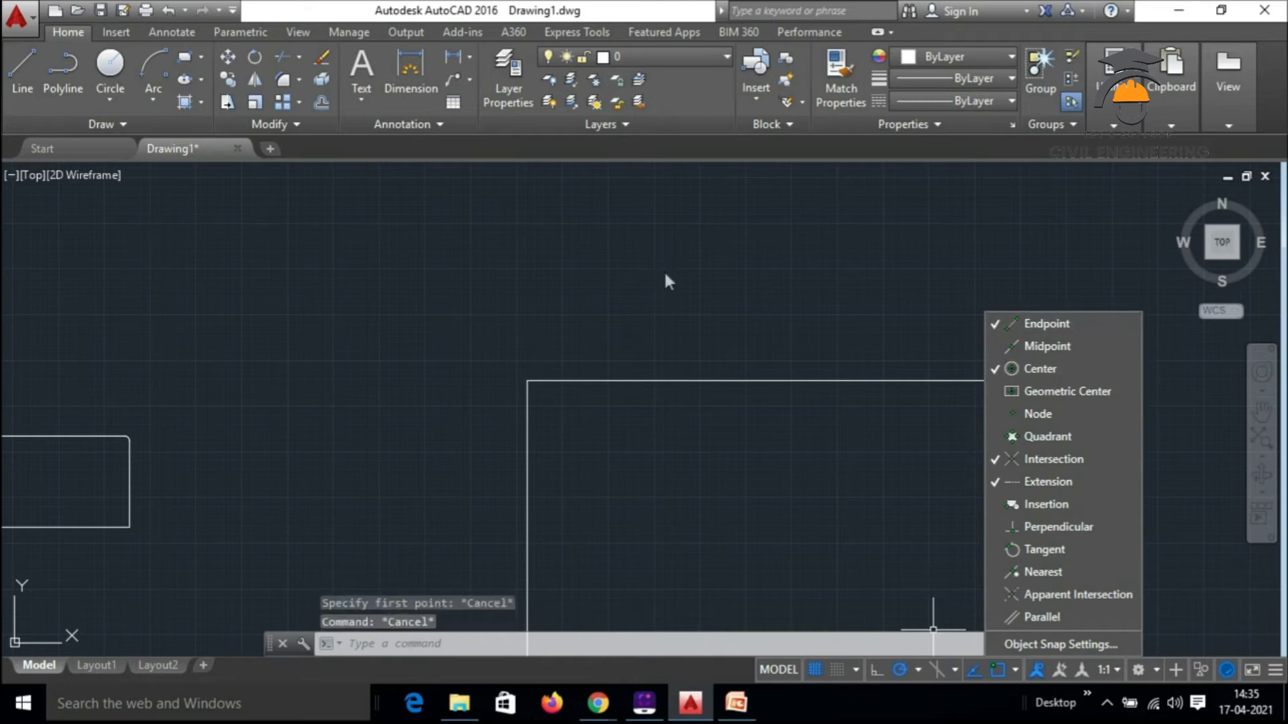
Check the center snap on the small circle with the Line command
scroll(735, 276, down, 4)
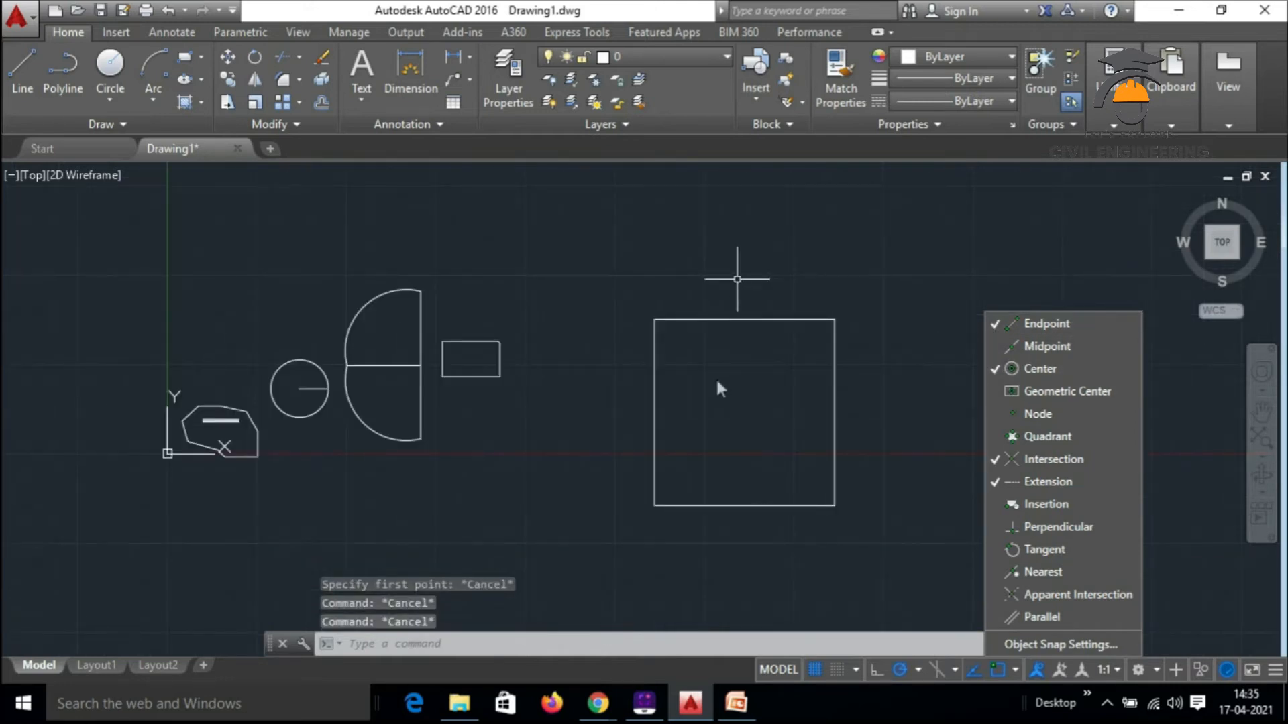
click(770, 388)
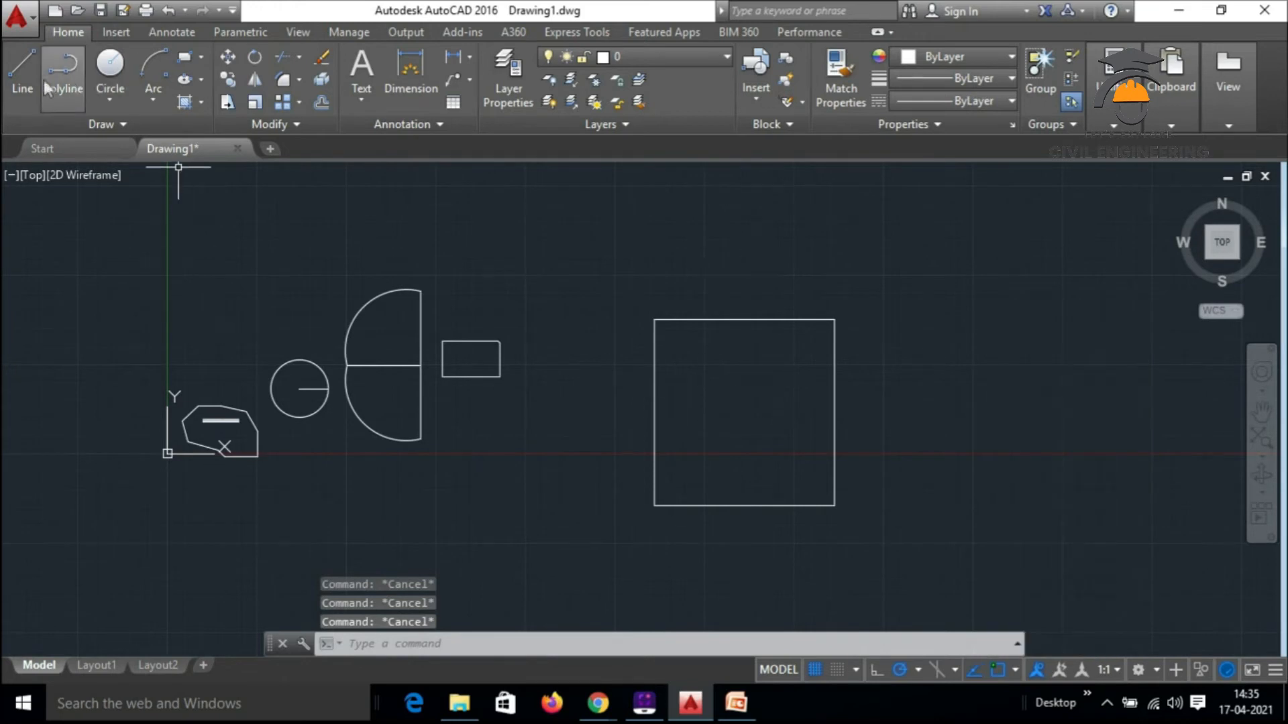
click(24, 67)
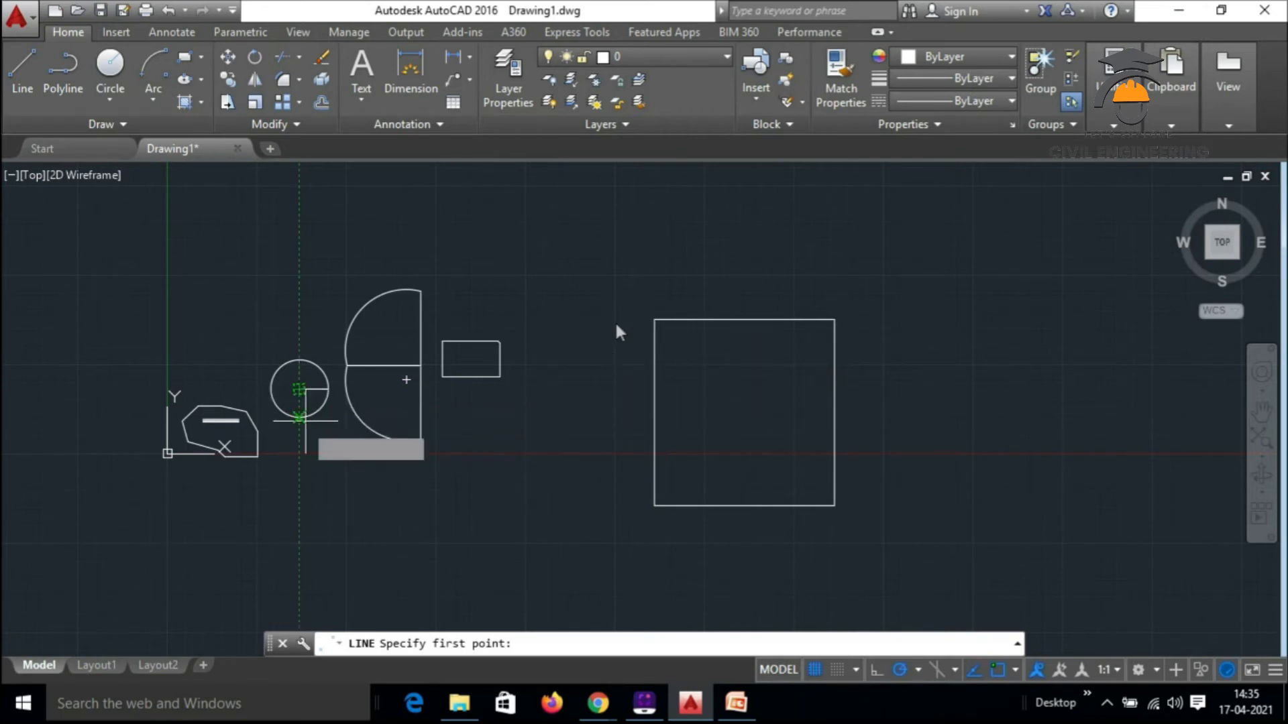
scroll(298, 389, up, 10)
scroll(324, 339, down, 6)
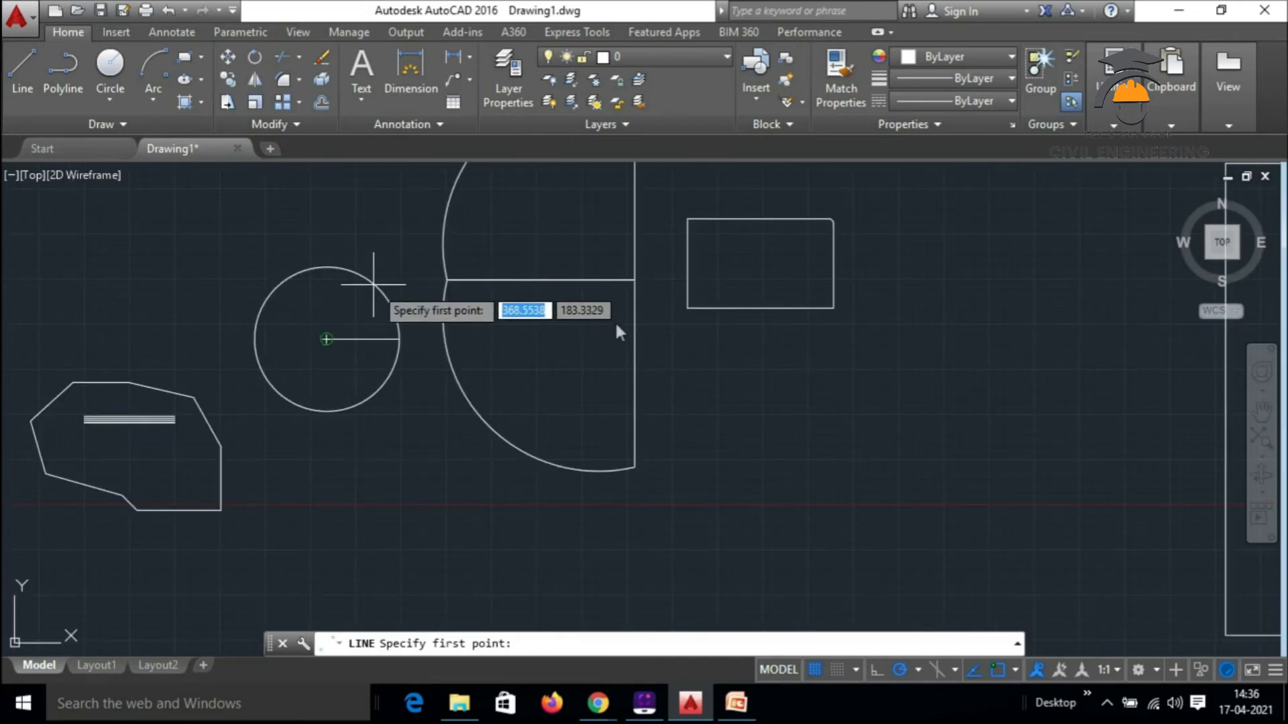
scroll(470, 351, down, 2)
scroll(682, 279, up, 6)
scroll(856, 296, down, 8)
scroll(960, 268, up, 4)
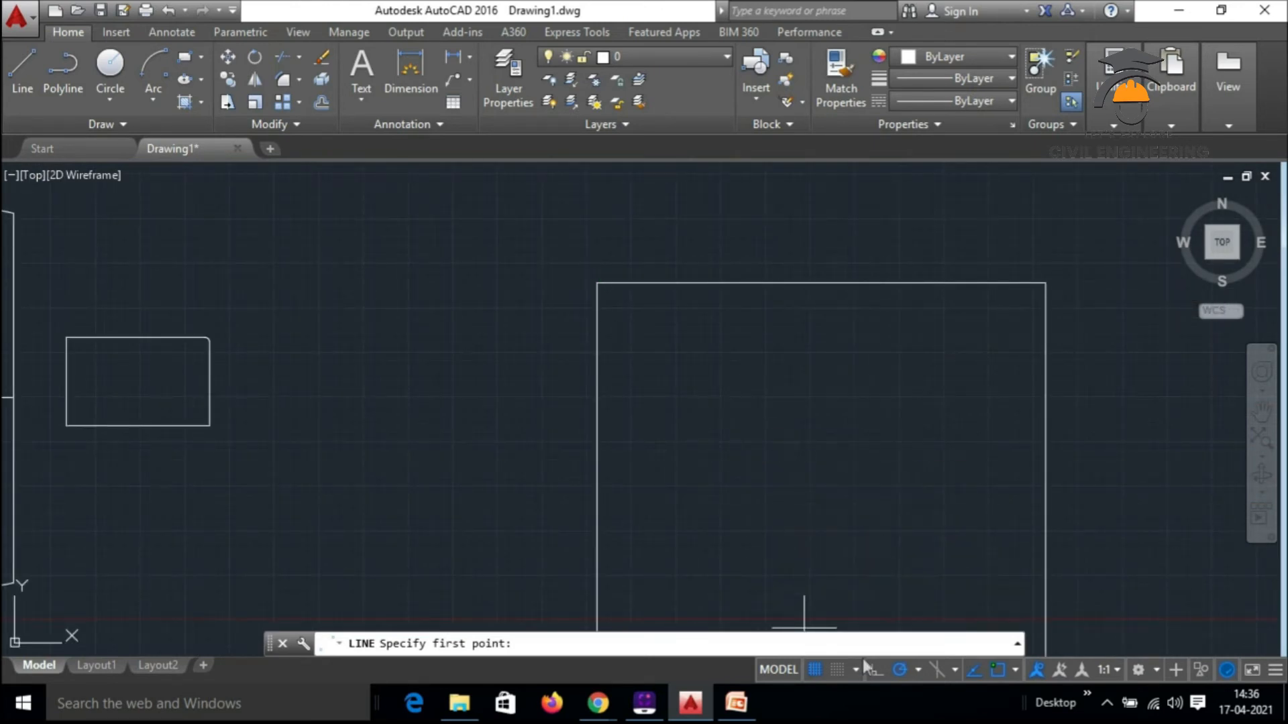
Enable the Midpoint object snap mode
click(1015, 669)
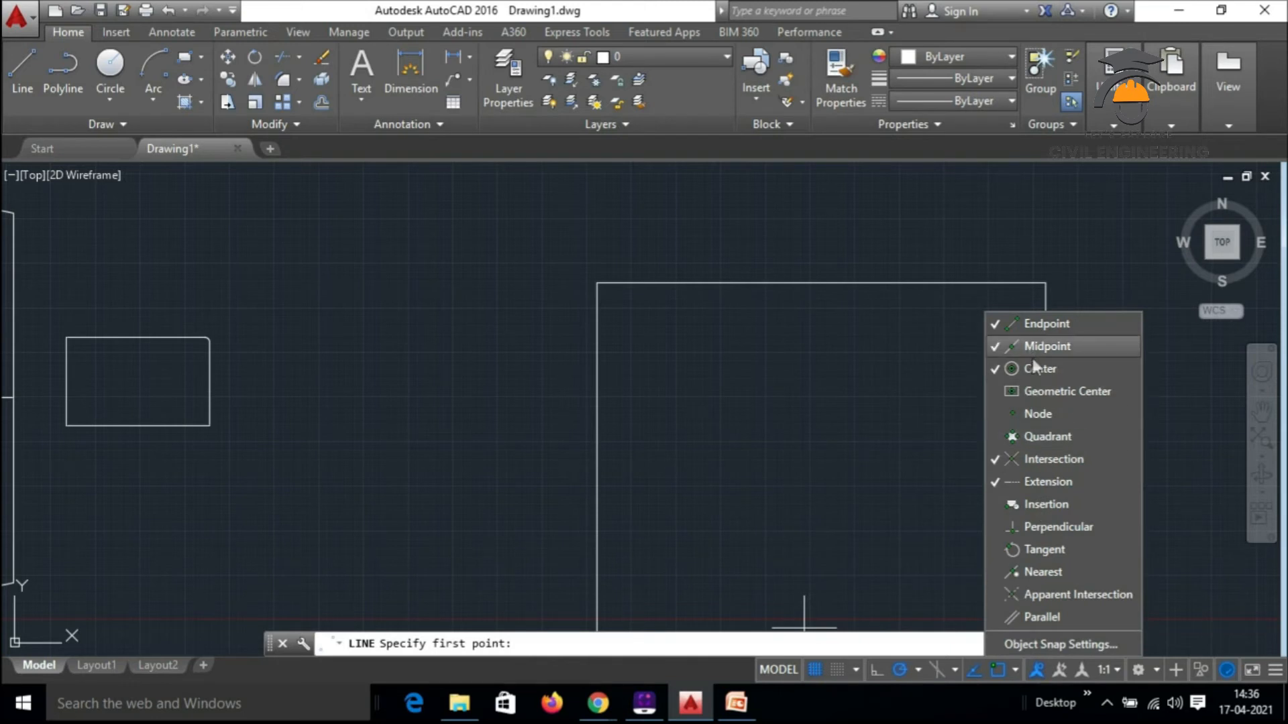
click(926, 370)
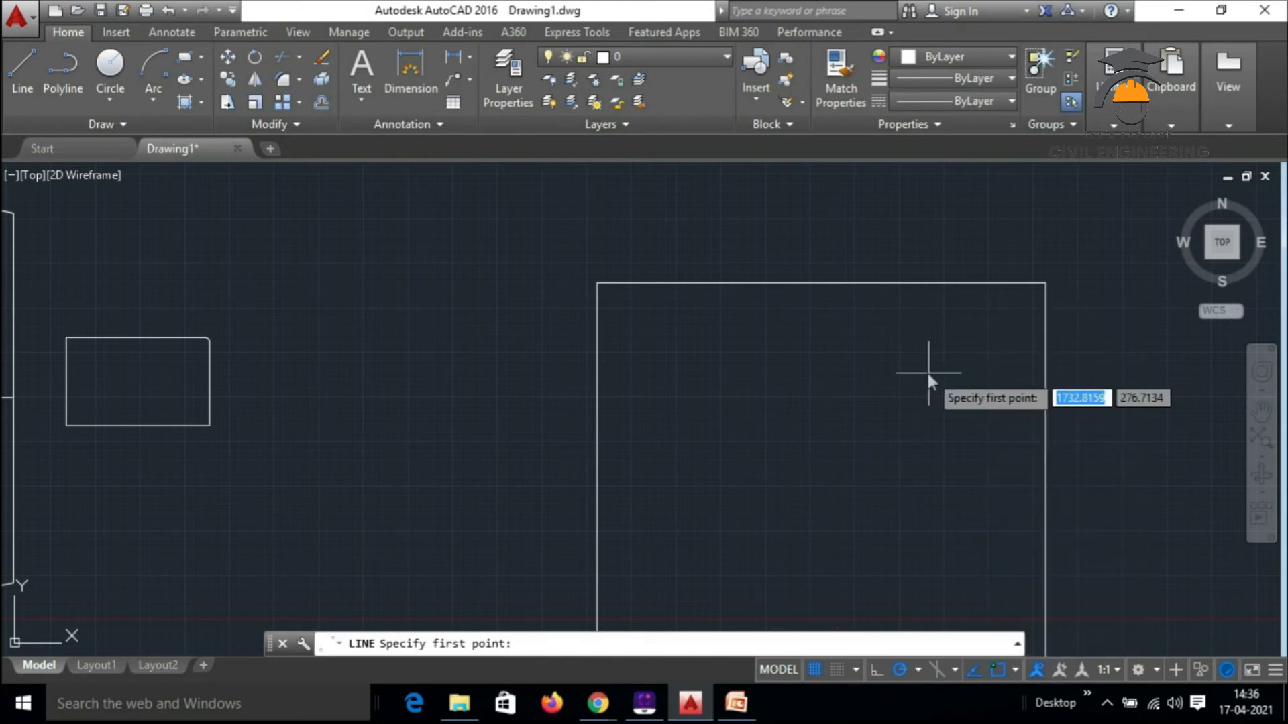
click(22, 70)
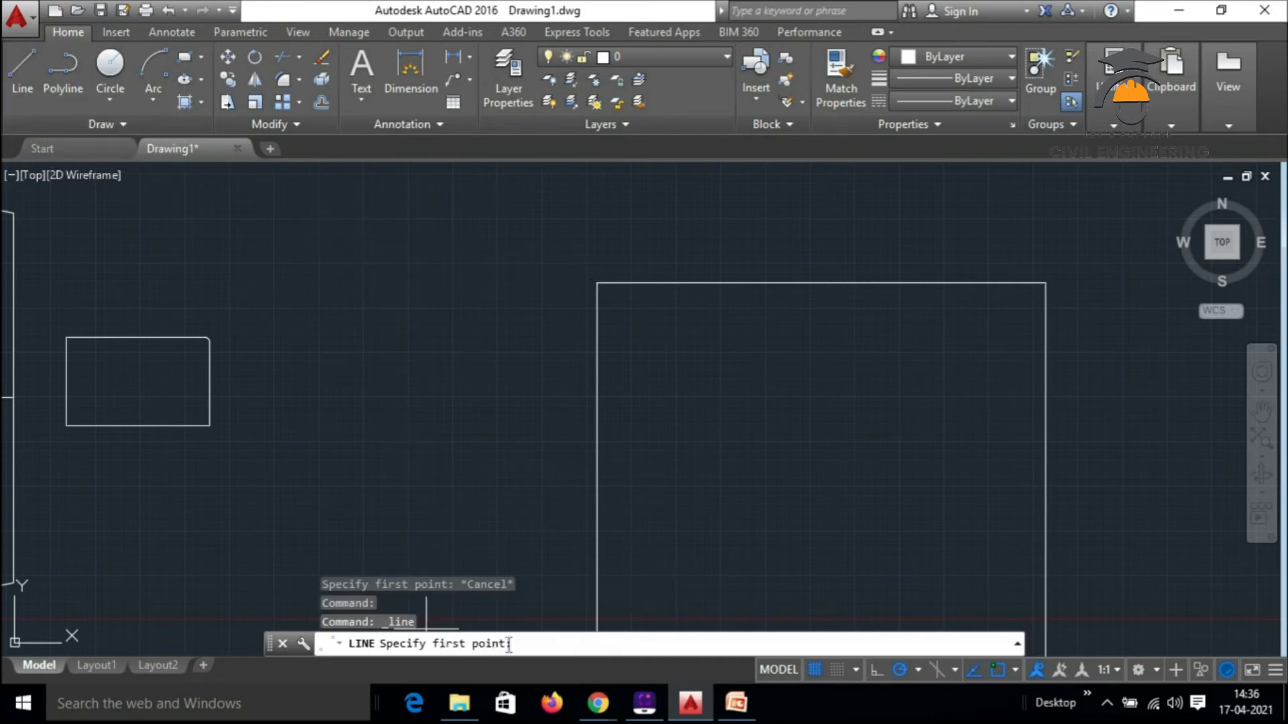
key(Escape)
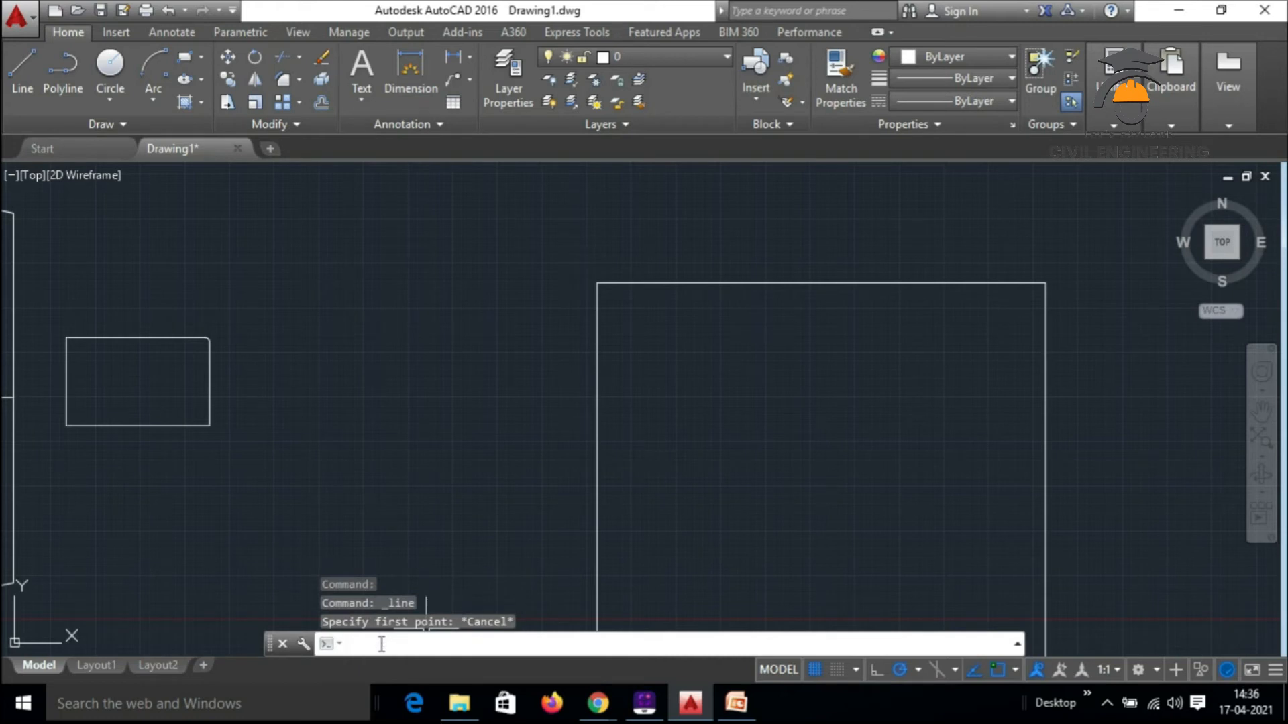
Draw a vertical line upward from the midpoint of the large box's upper edge
text(l)
key(Return)
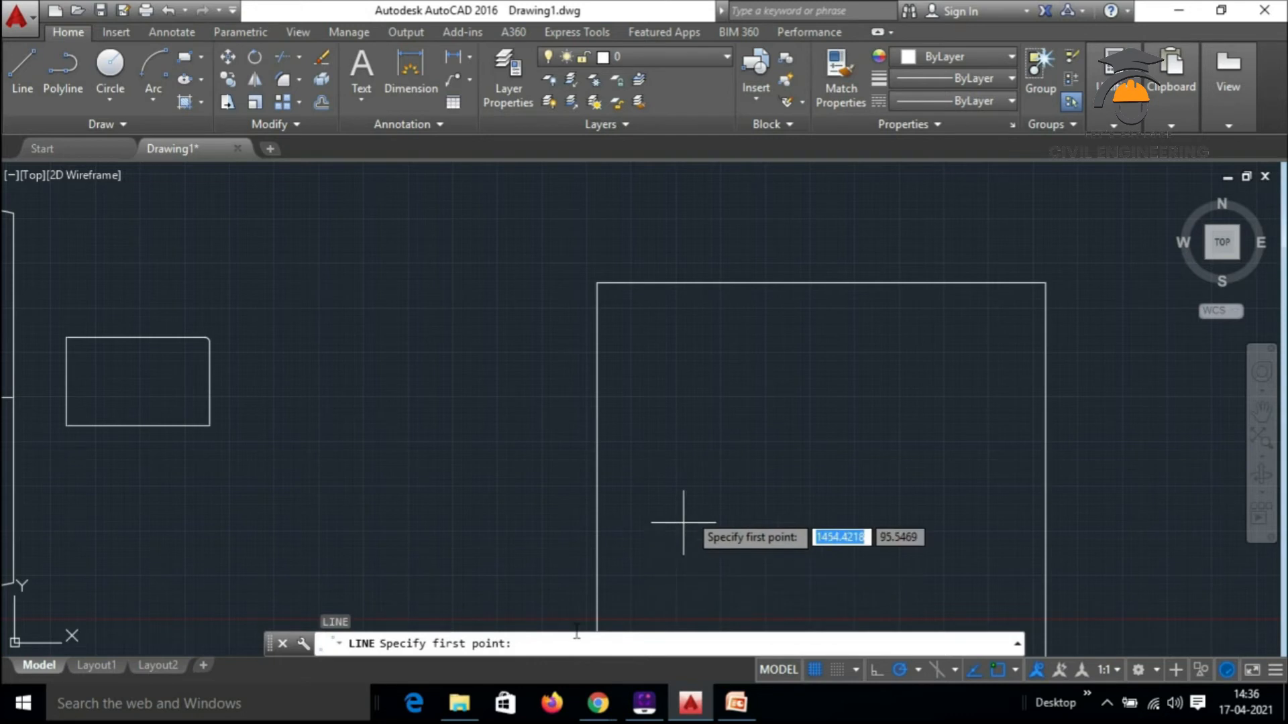
click(820, 283)
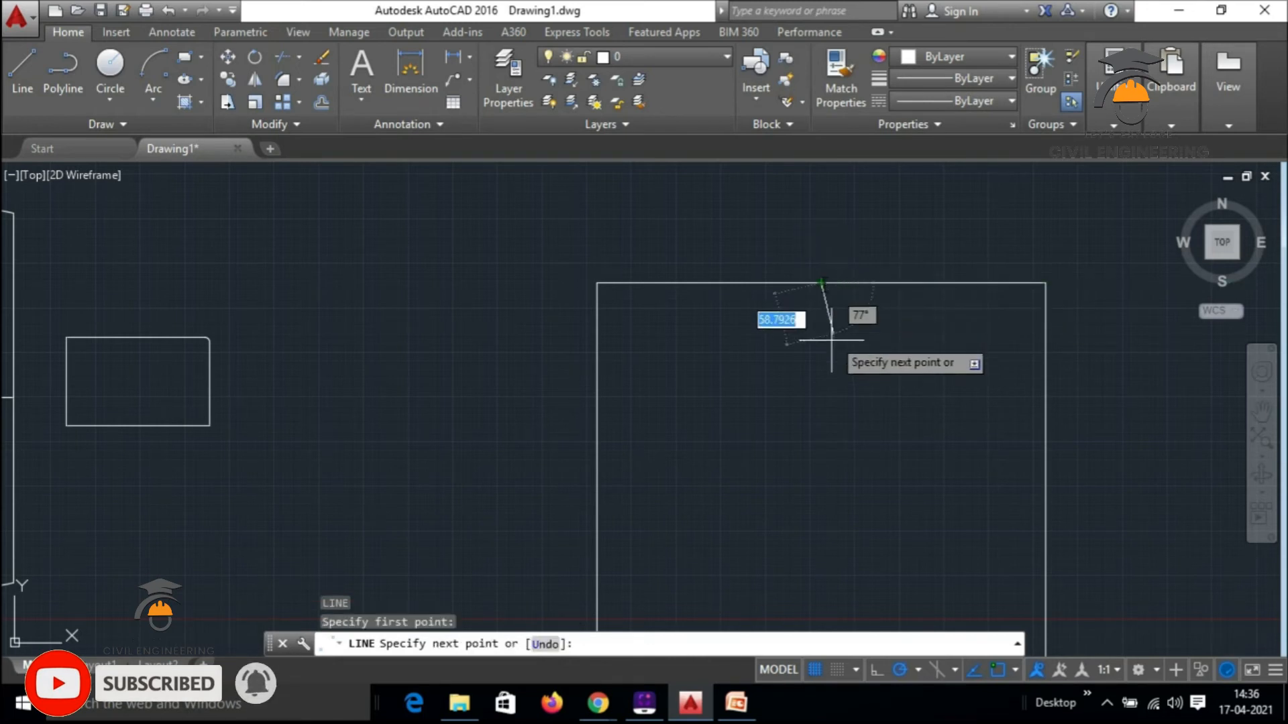
scroll(835, 462, down, 3)
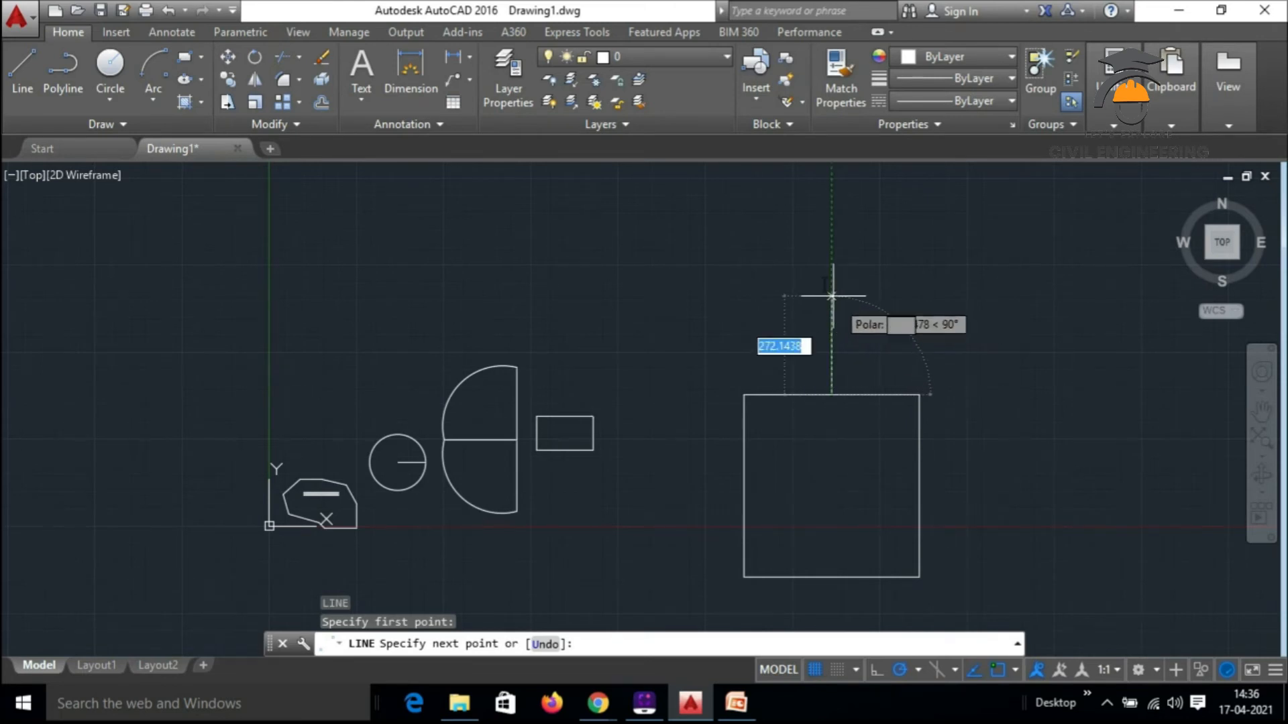
click(832, 277)
key(Return)
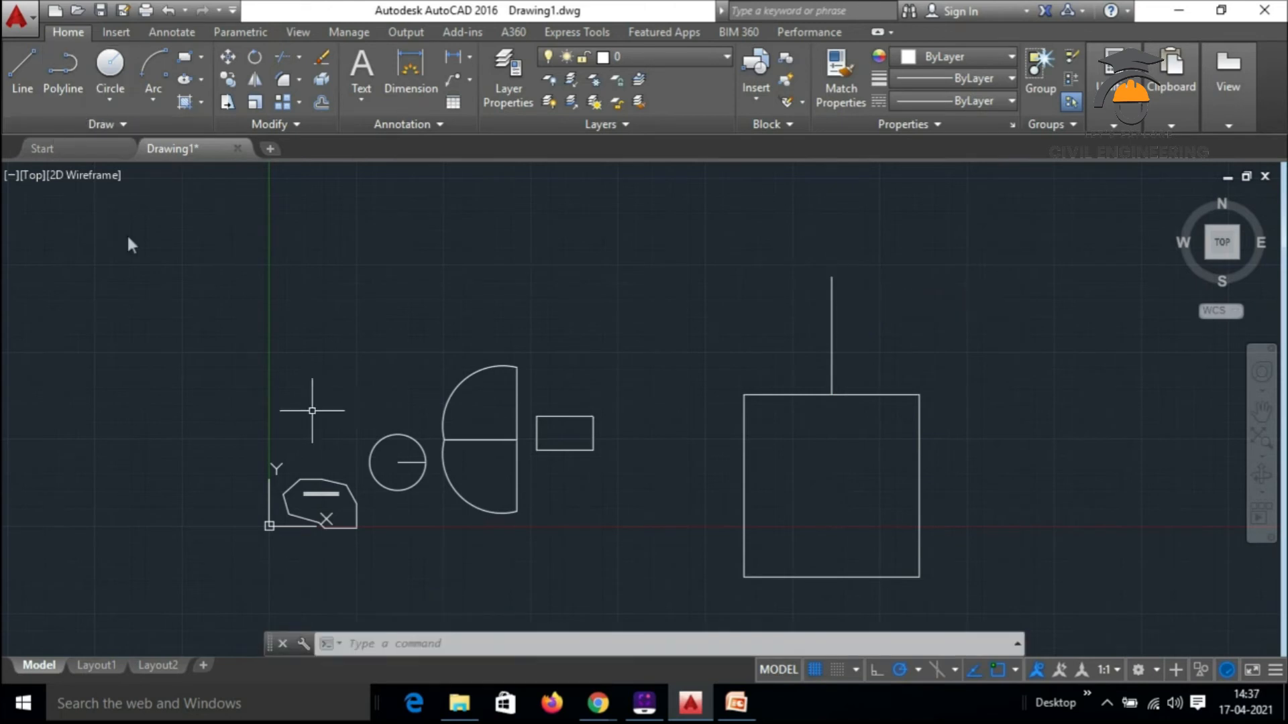
Look at the Status Tool Bar slide in PowerPoint and return to AutoCAD
key(alt+Tab)
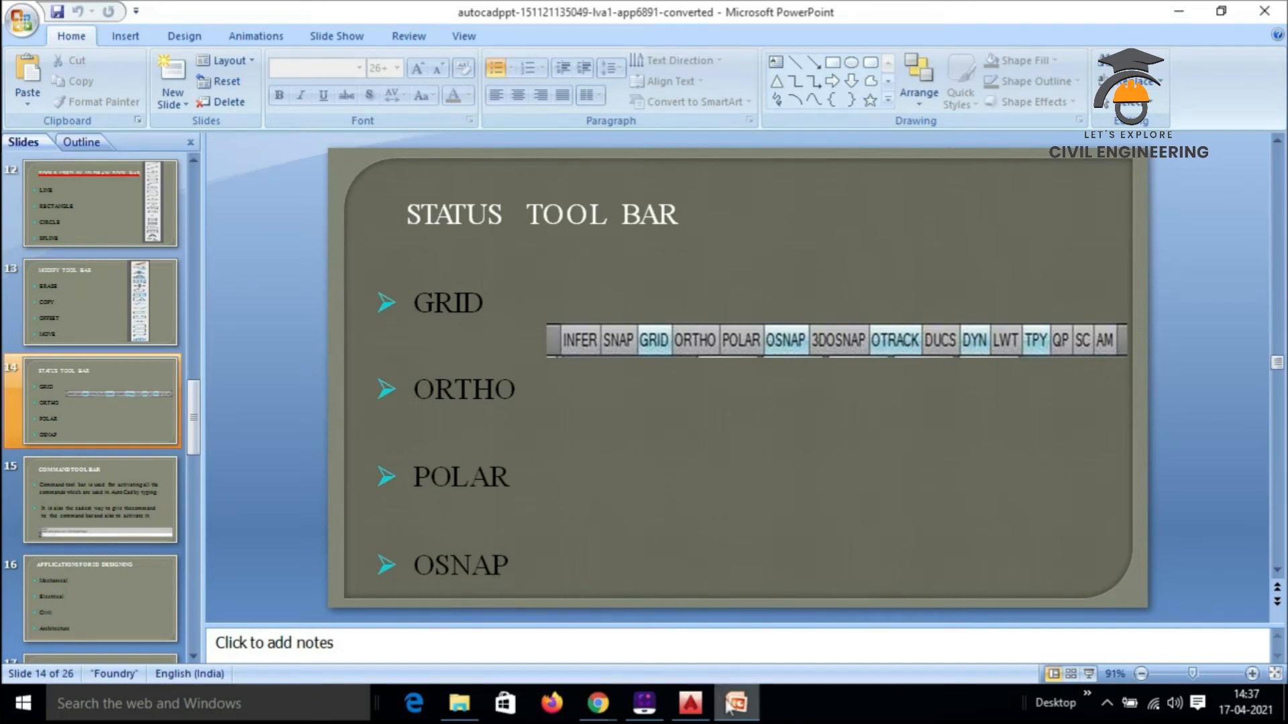
key(alt+Tab)
Turn on ortho mode and try a line from a point above the small rectangle, limited to horizontal and vertical directions
click(876, 670)
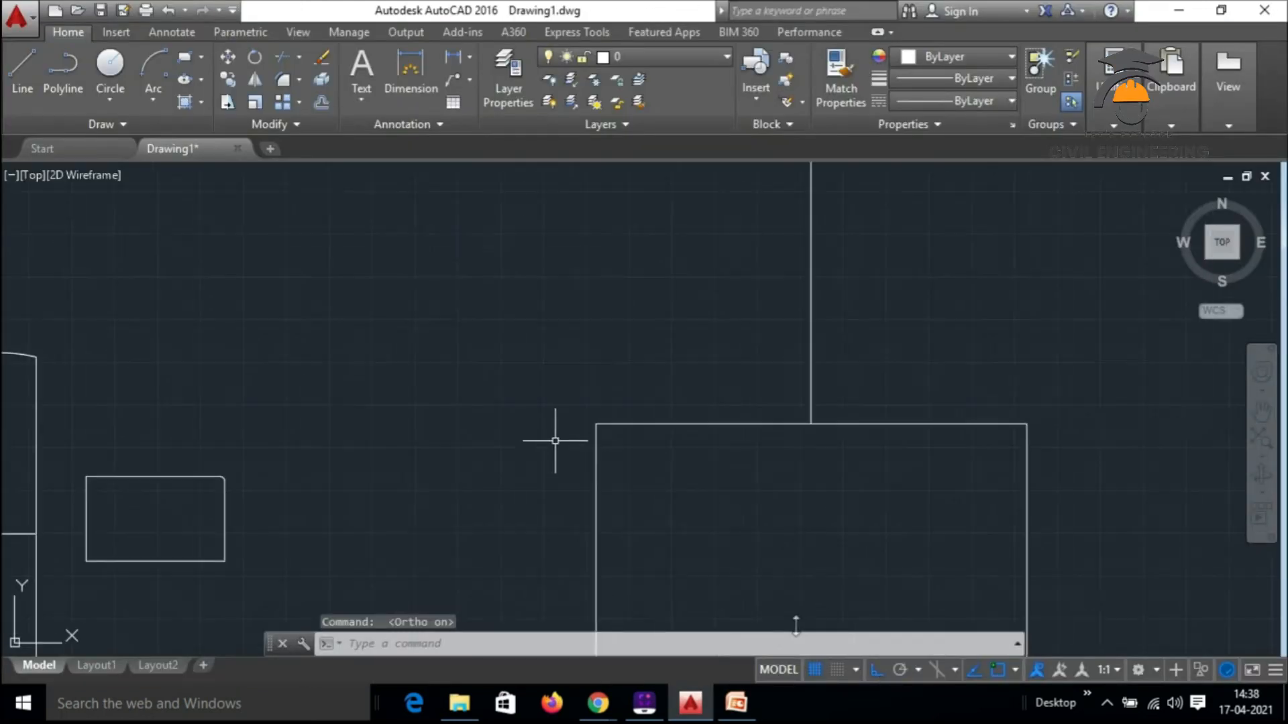
scroll(627, 419, down, 4)
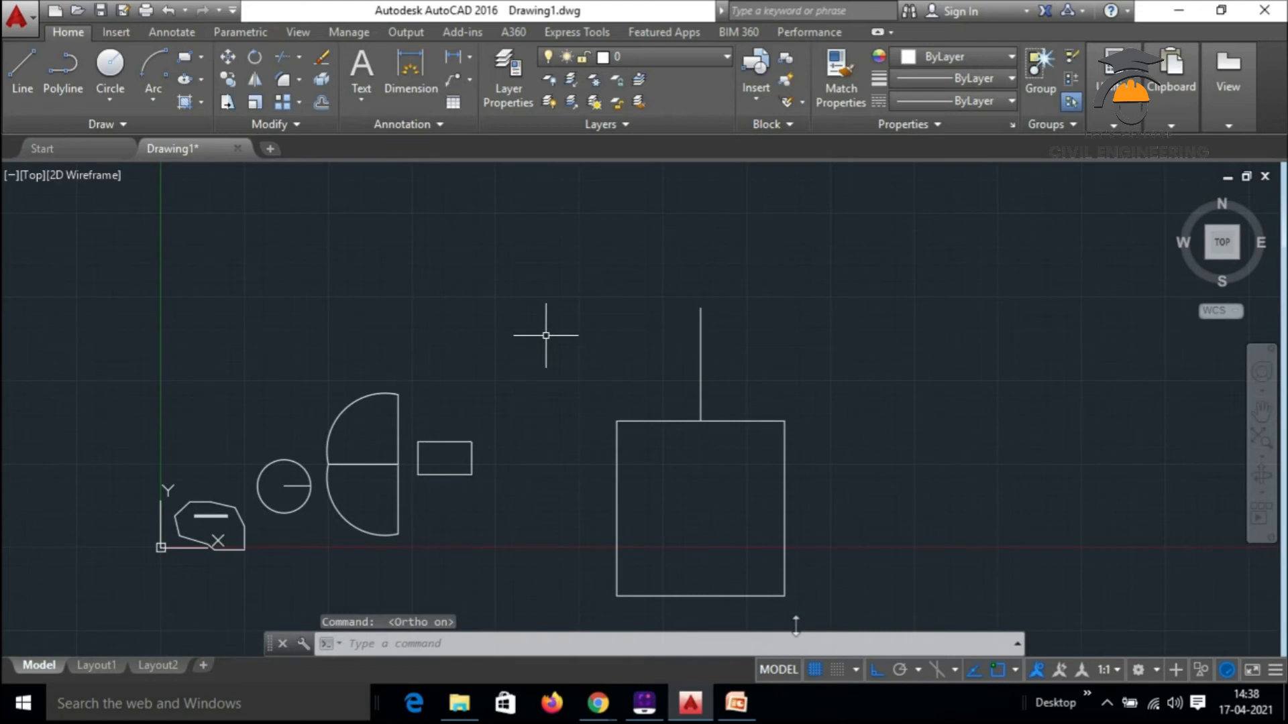
click(537, 289)
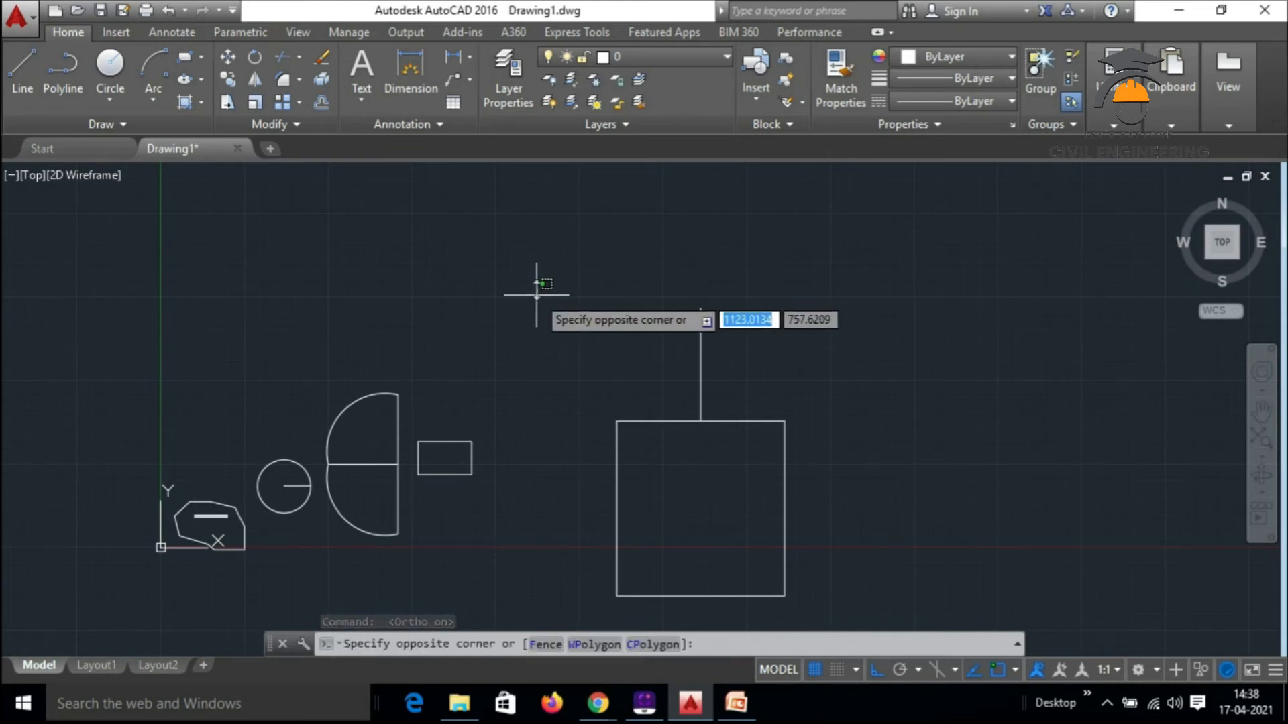
key(Escape)
click(22, 74)
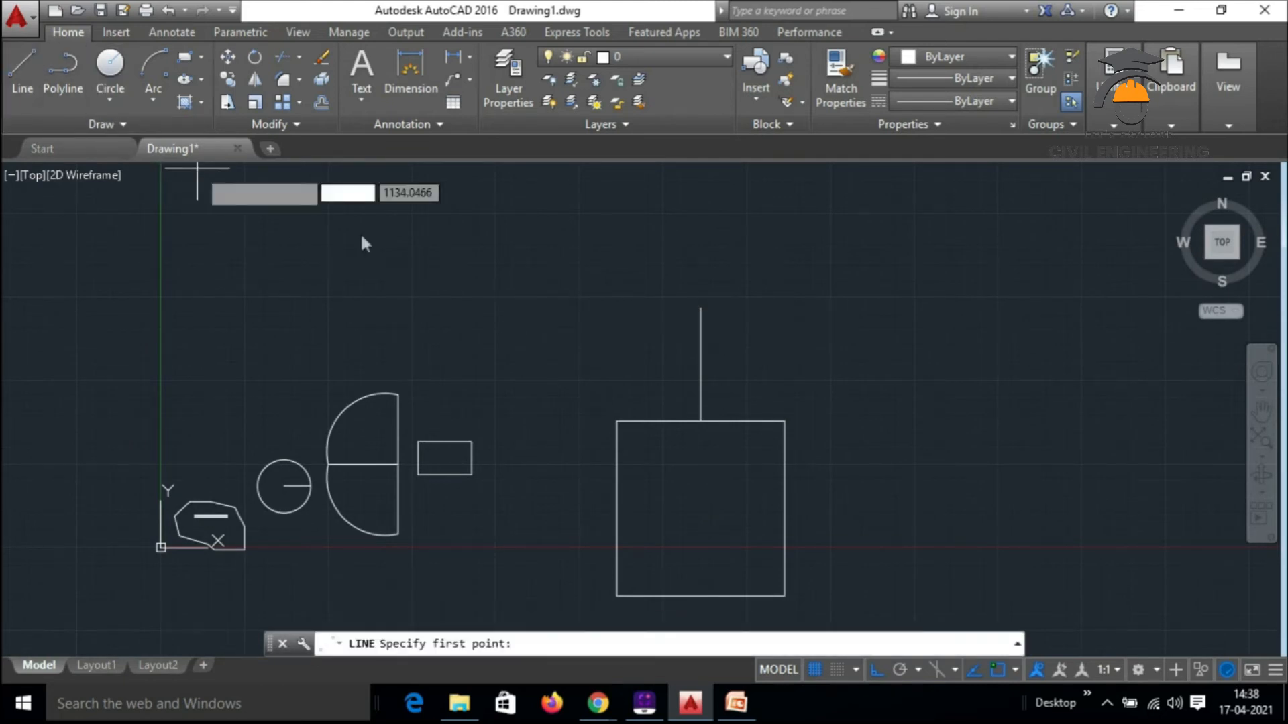
click(494, 262)
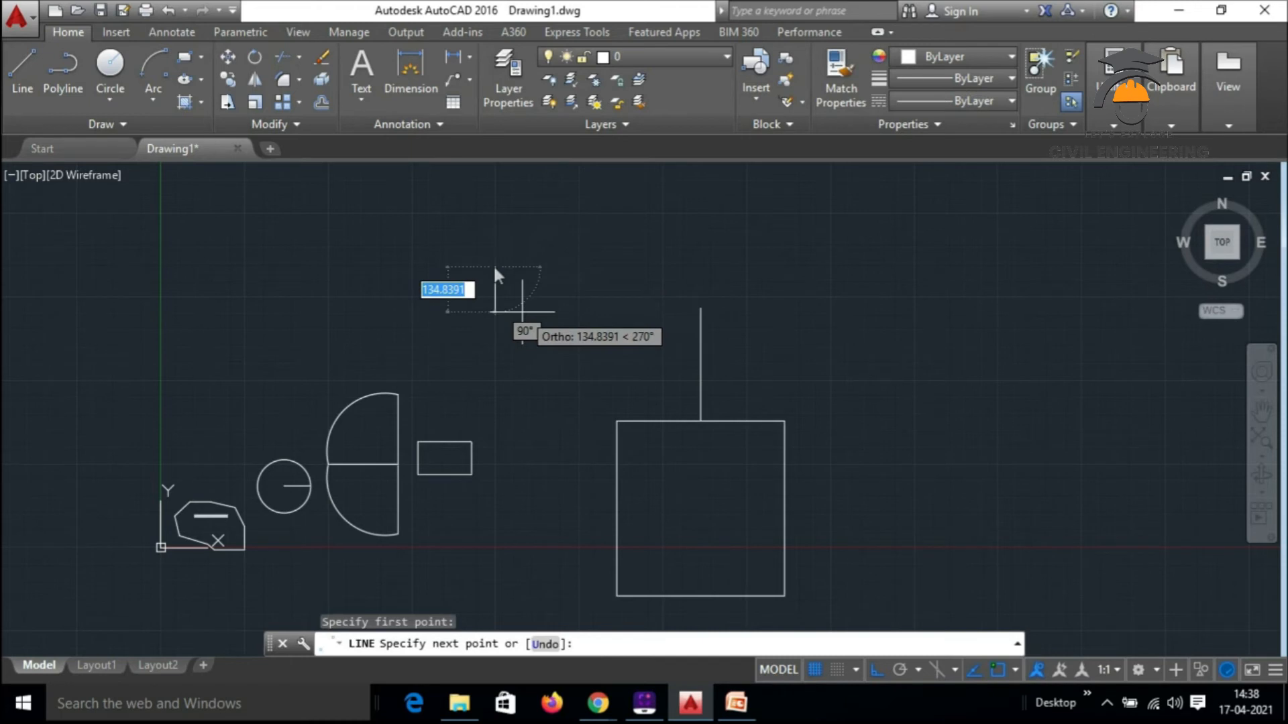
Turn off ortho mode during the line, view the status bar customization options, and cancel the line
click(871, 671)
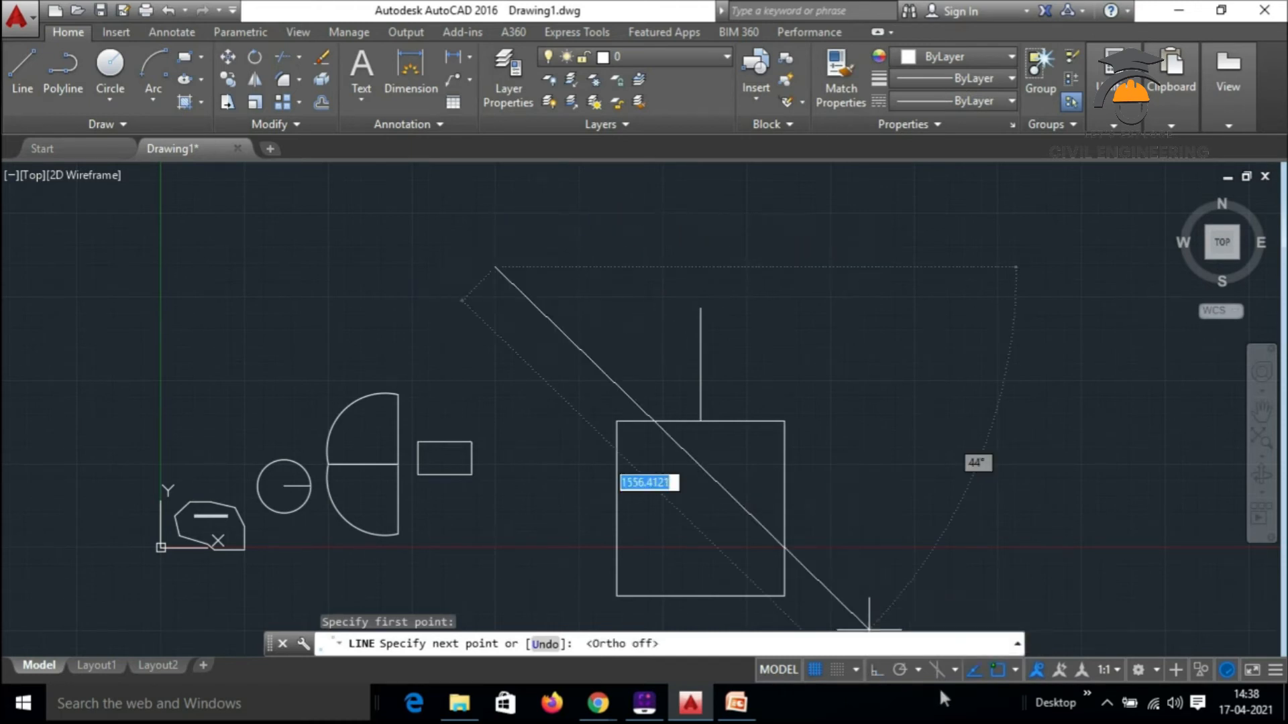
click(1276, 672)
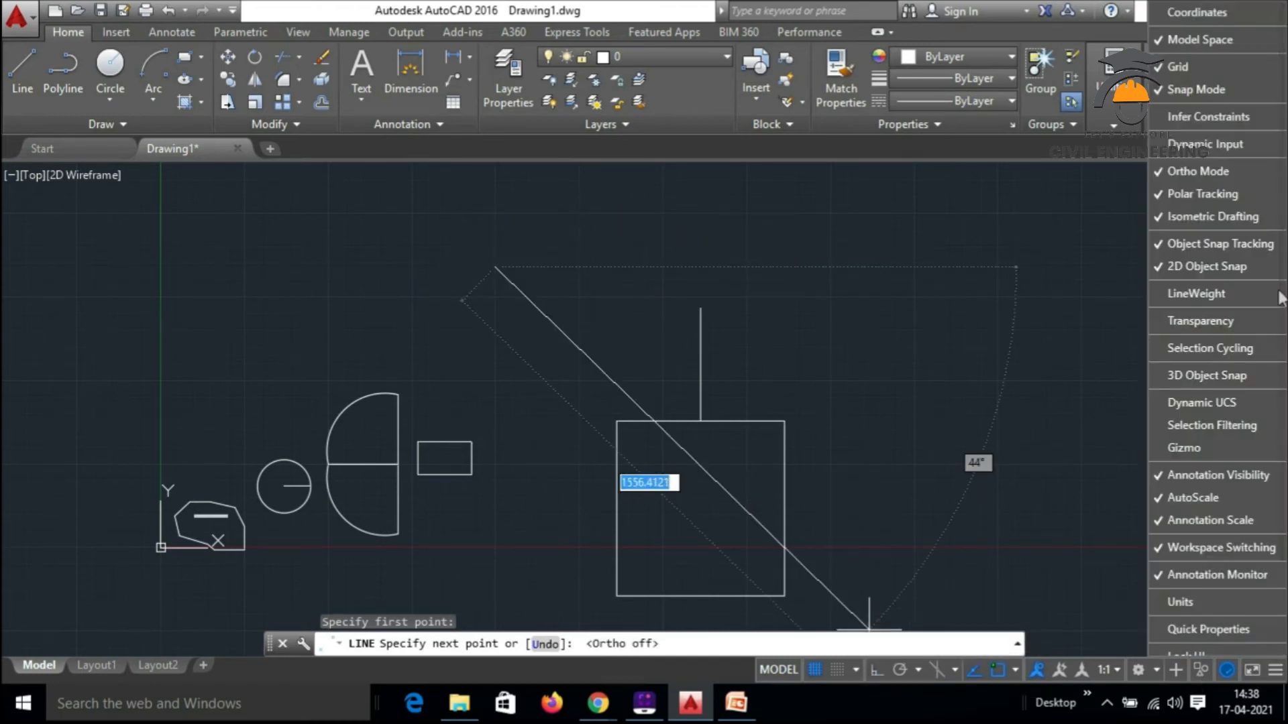
click(1273, 674)
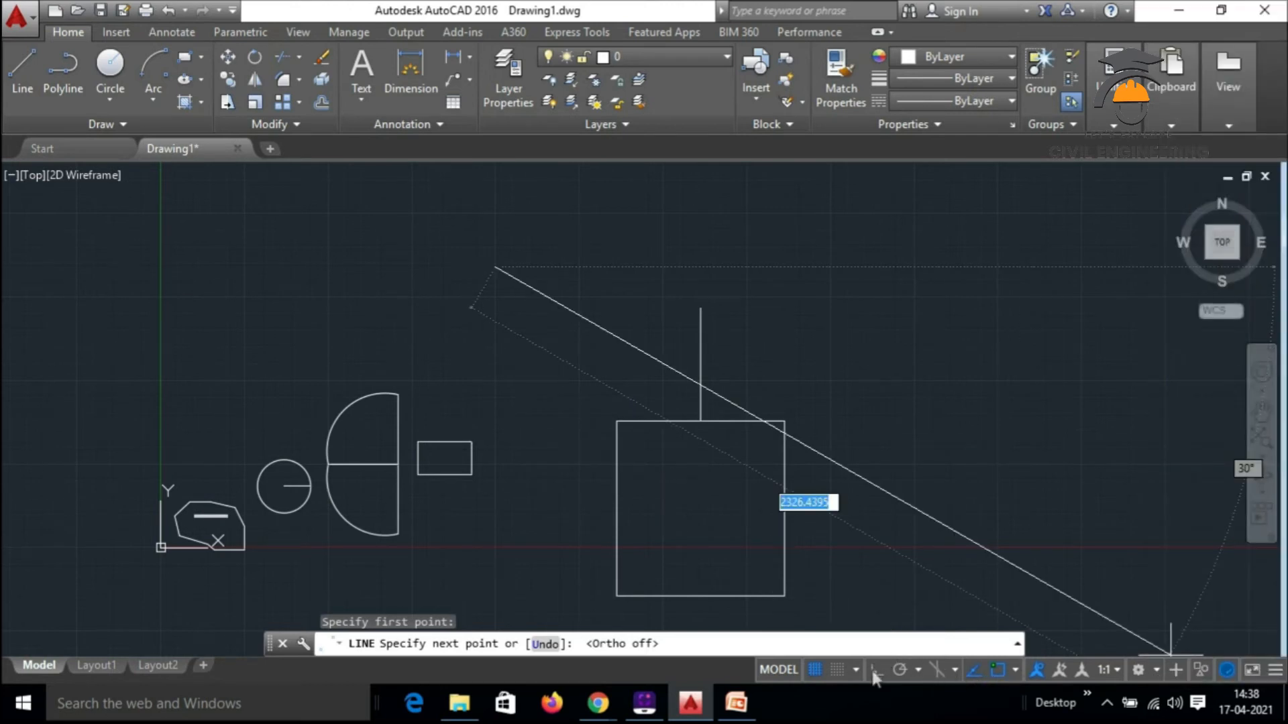
key(Escape)
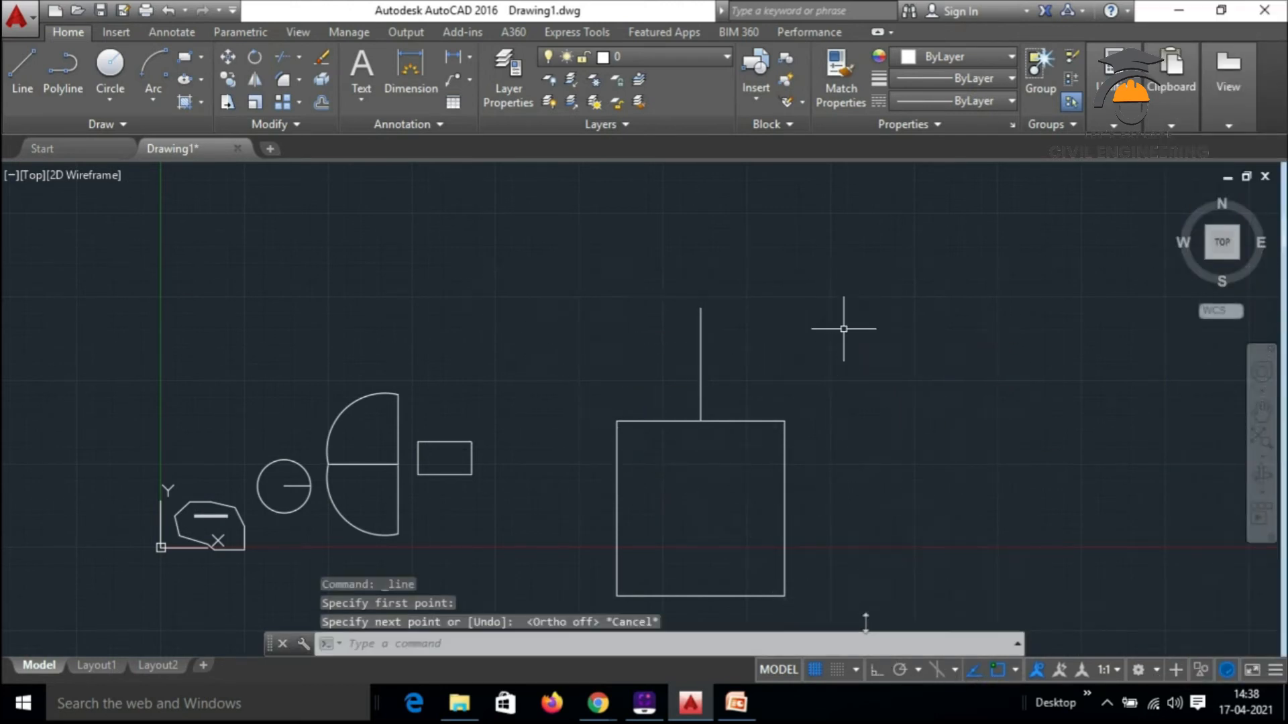
Choose the 90, 180, 270, 360 polar tracking angle option
click(918, 670)
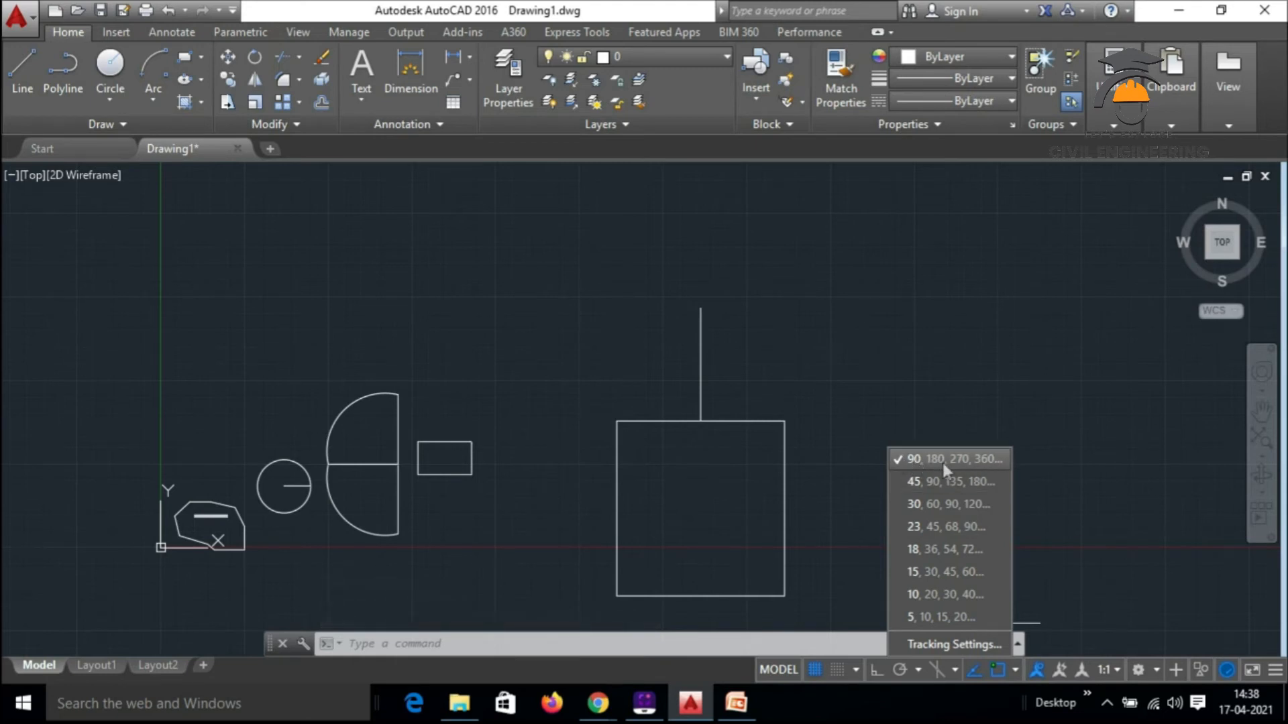
click(924, 462)
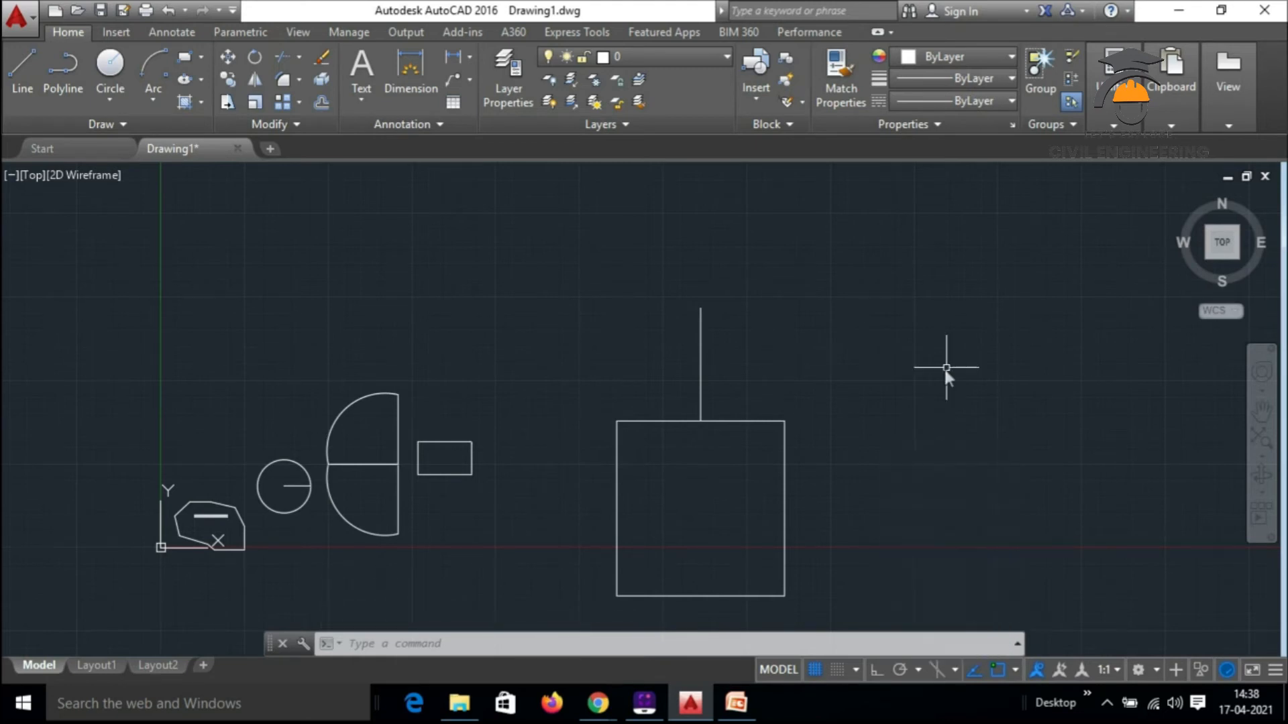
Set the polar tracking increment to 45 degrees and try a line at that angle beside the vertical line, then cancel it
text(l)
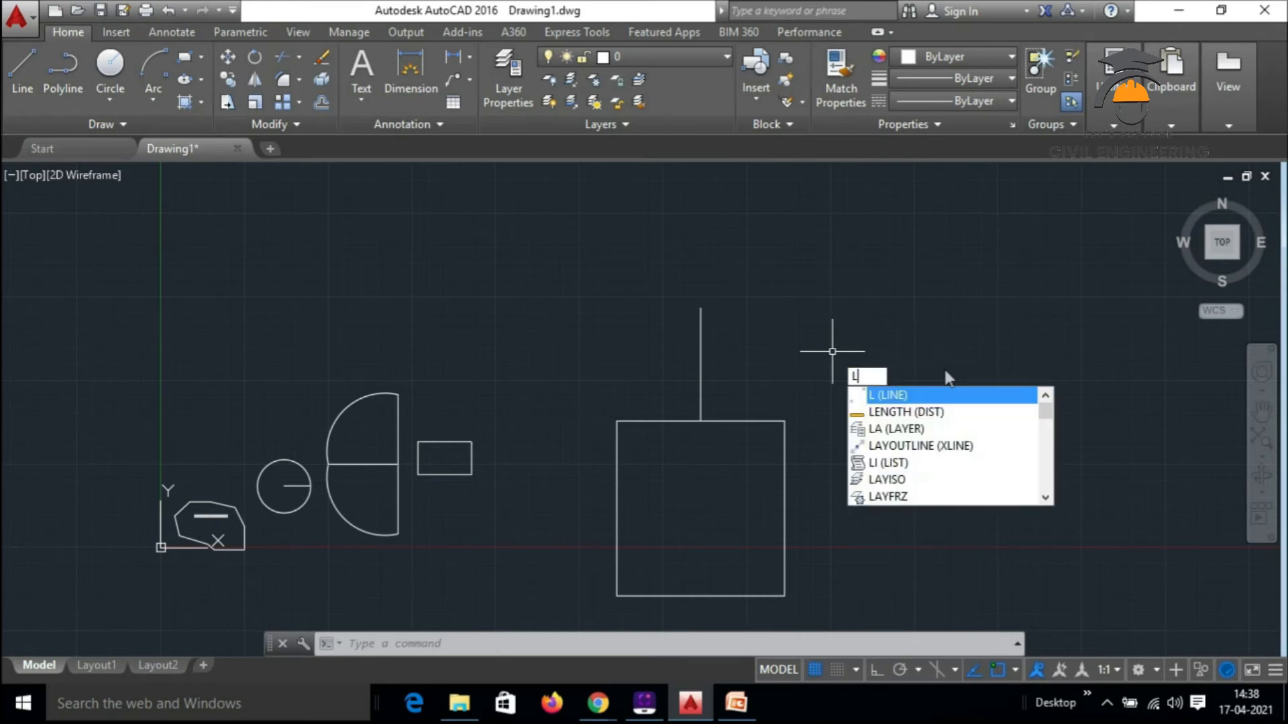
key(Return)
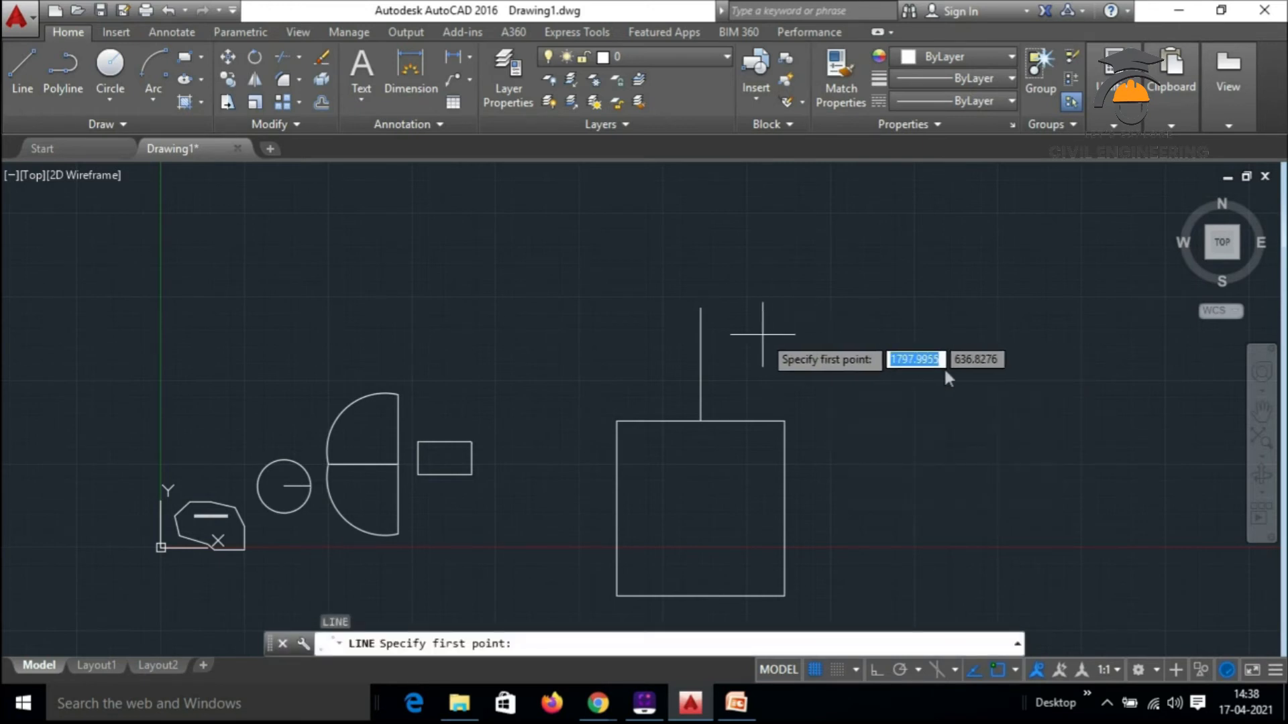
click(763, 332)
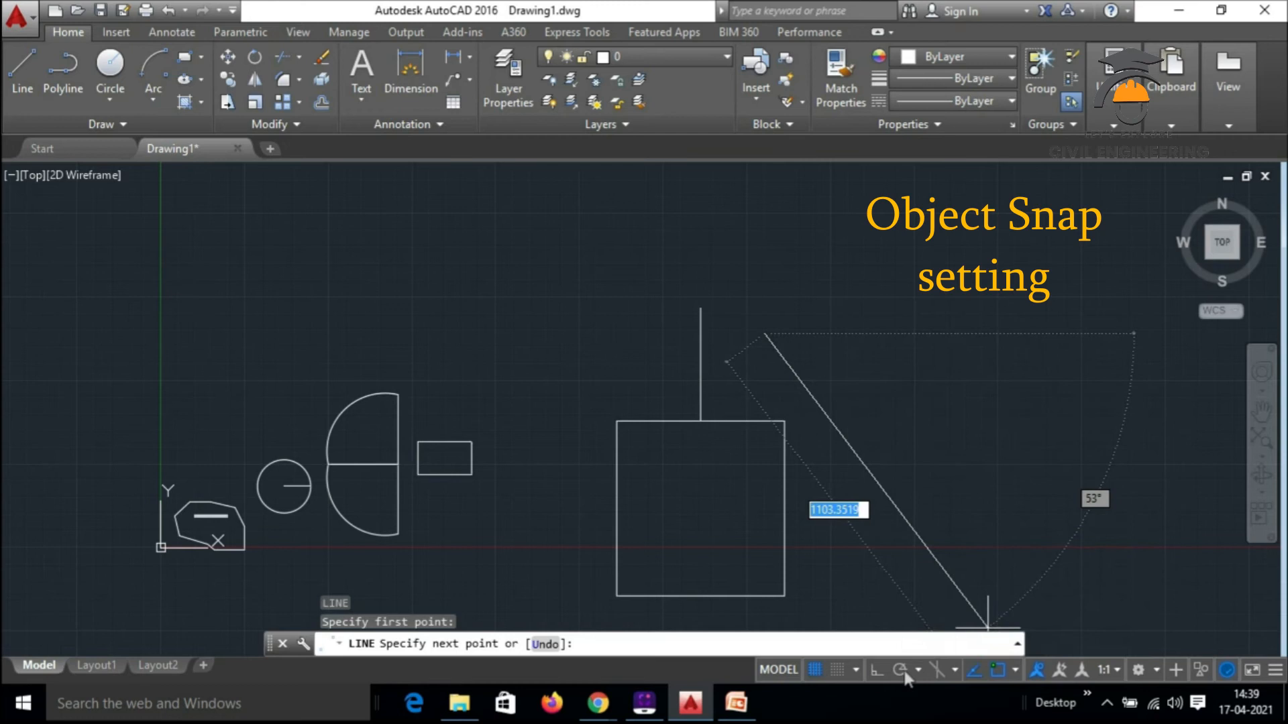
click(953, 671)
click(953, 670)
click(918, 672)
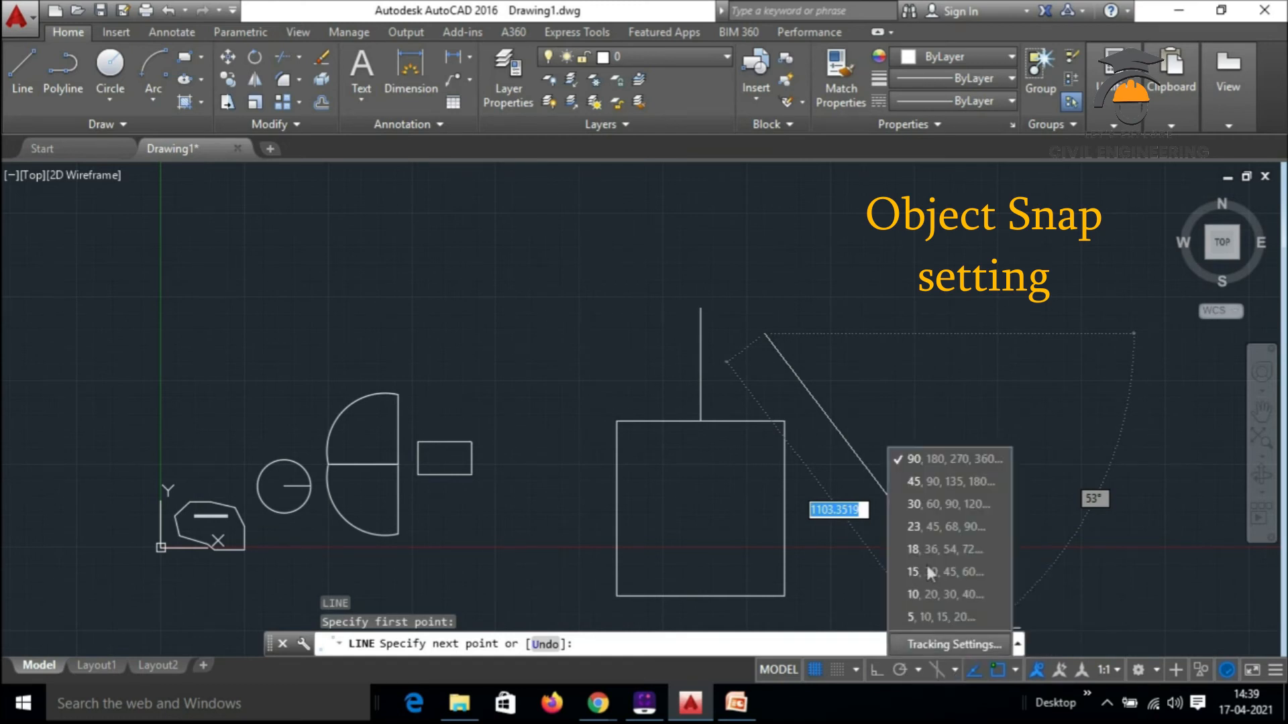
click(907, 485)
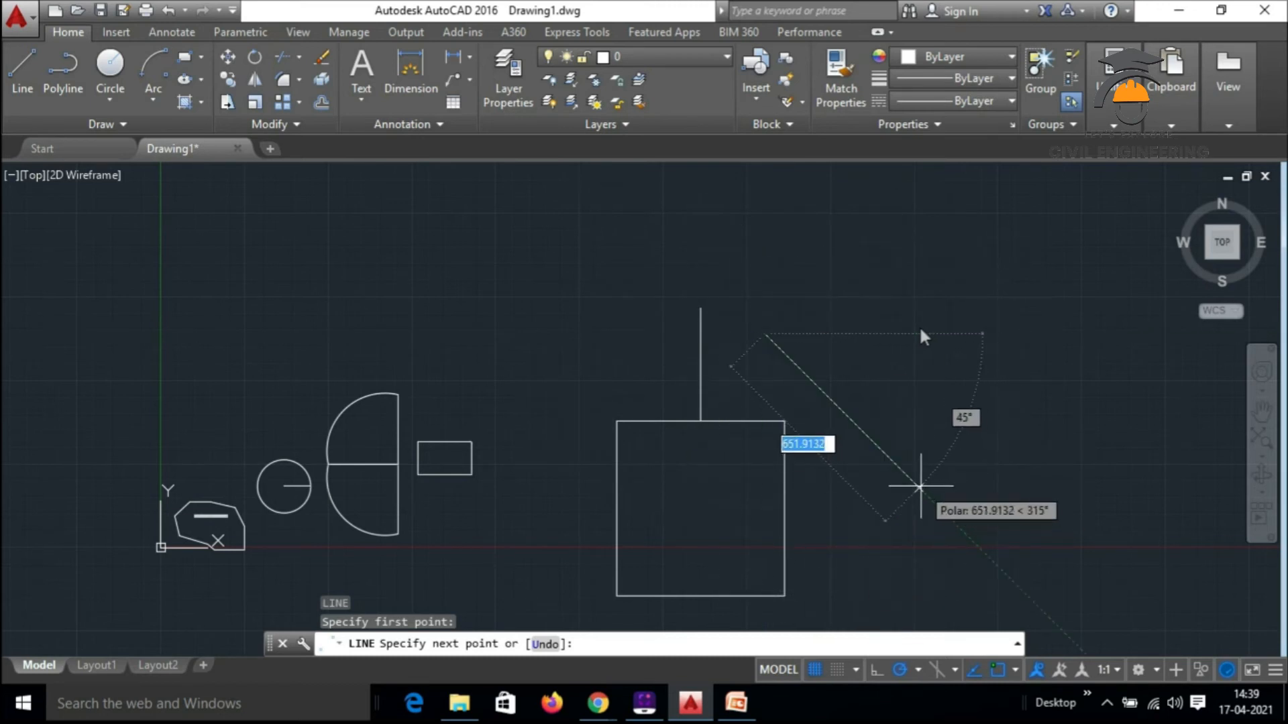
key(Escape)
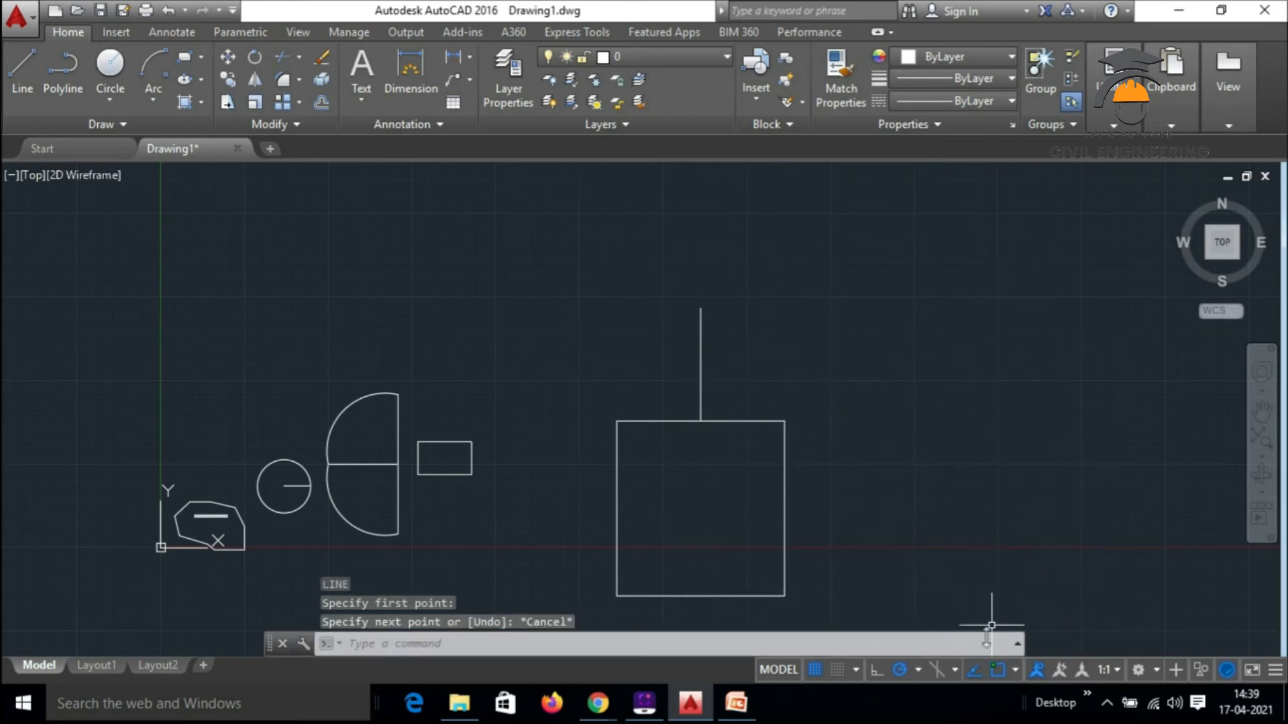
View the polar tracking page of the drafting settings and the list of isometric drafting planes
click(951, 670)
click(914, 670)
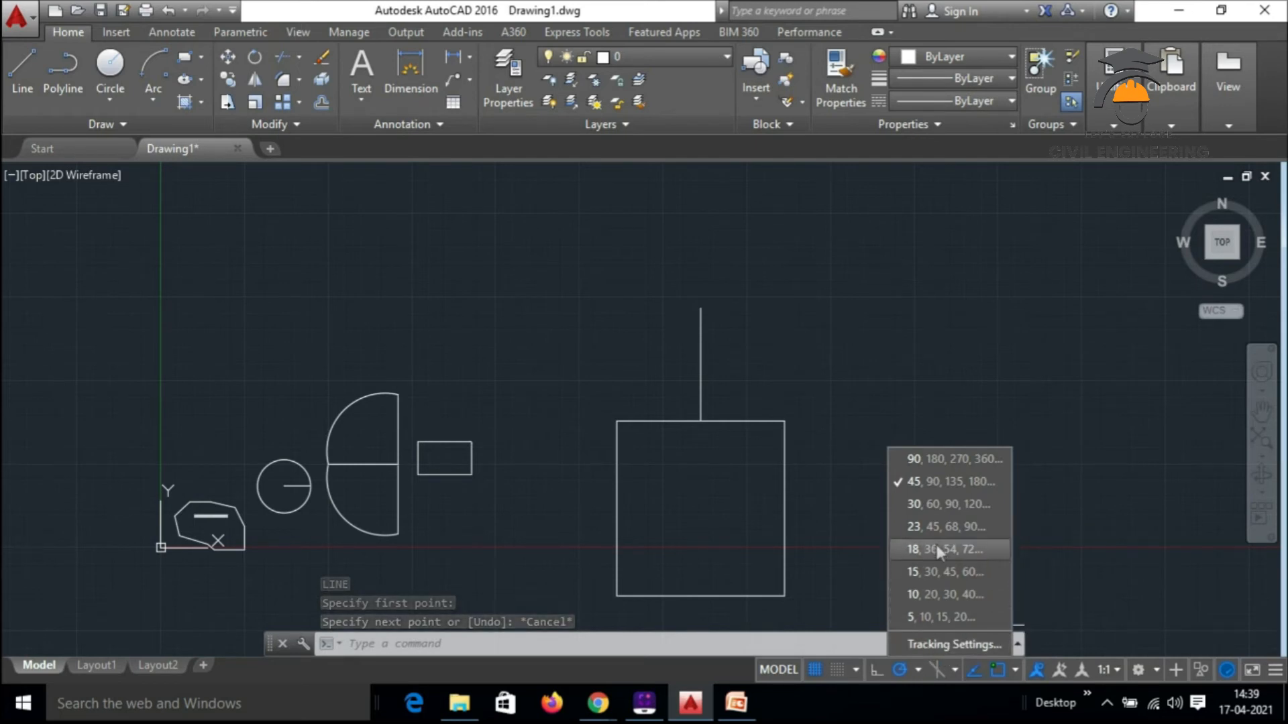
click(954, 645)
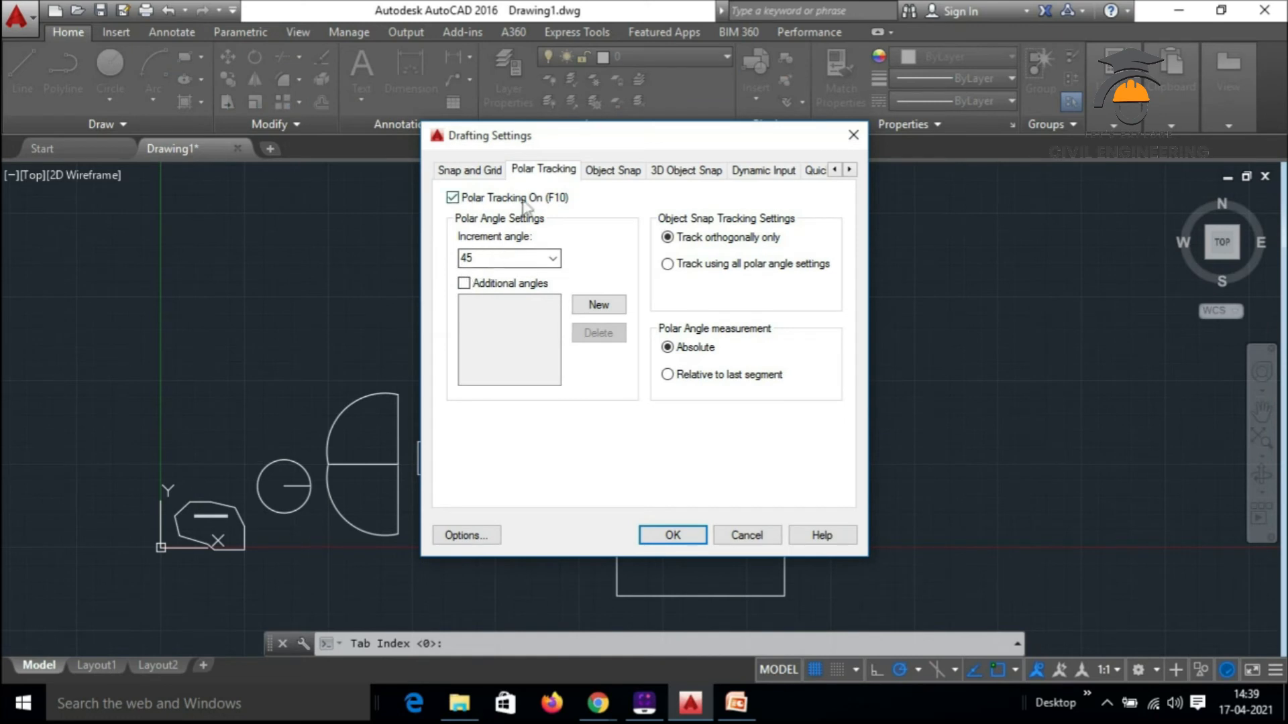
click(855, 136)
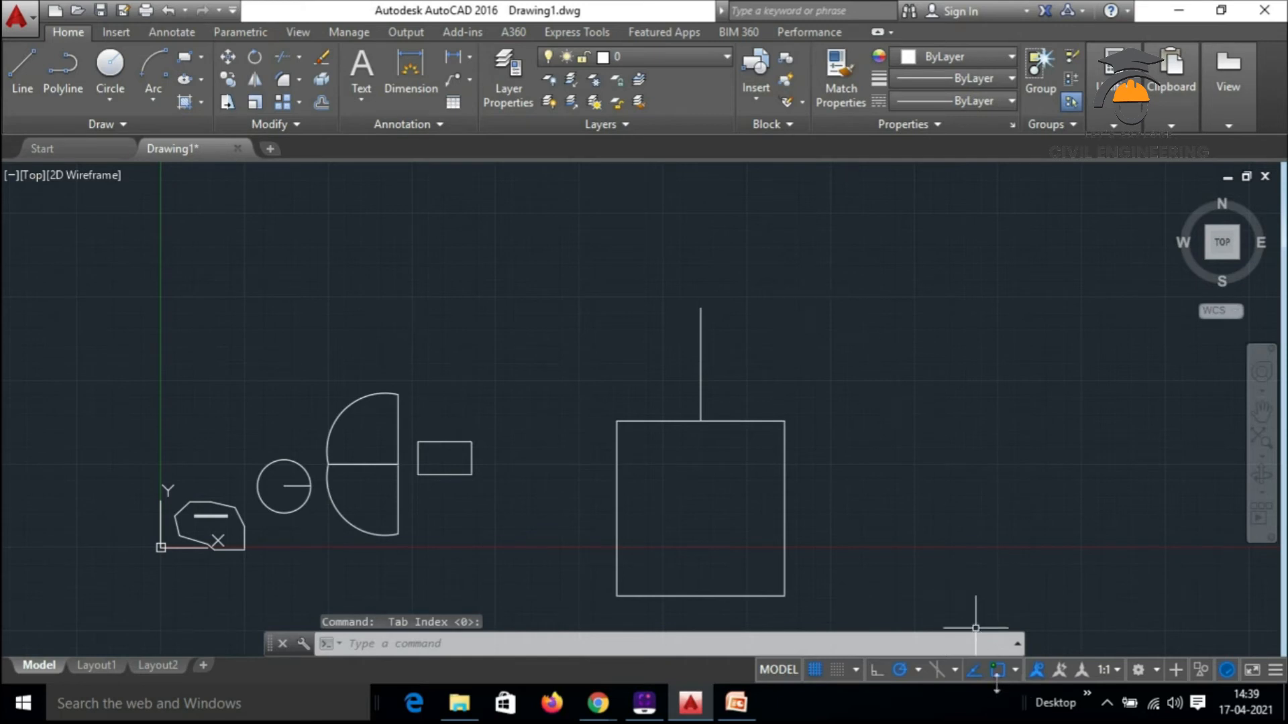
click(954, 669)
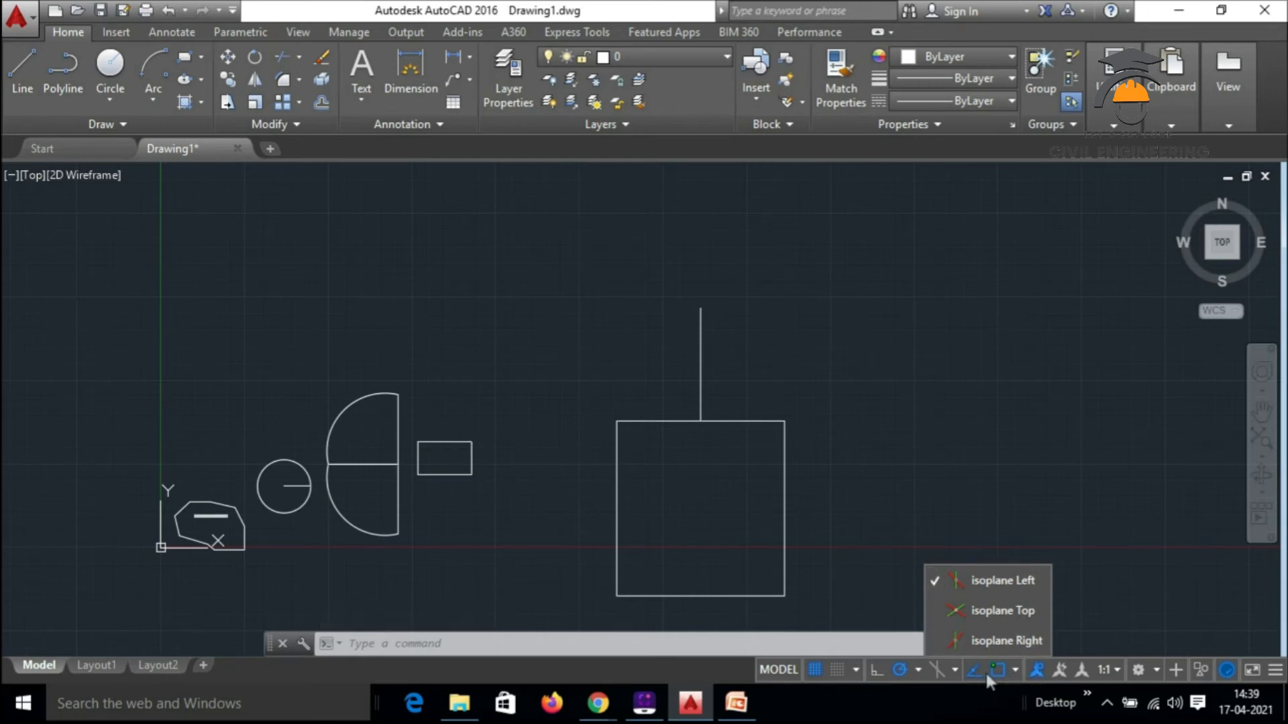
Turn on the Tangent object snap and draw a line about 284 units long tangent to the small circle, continuing it past the tangent point
click(1014, 669)
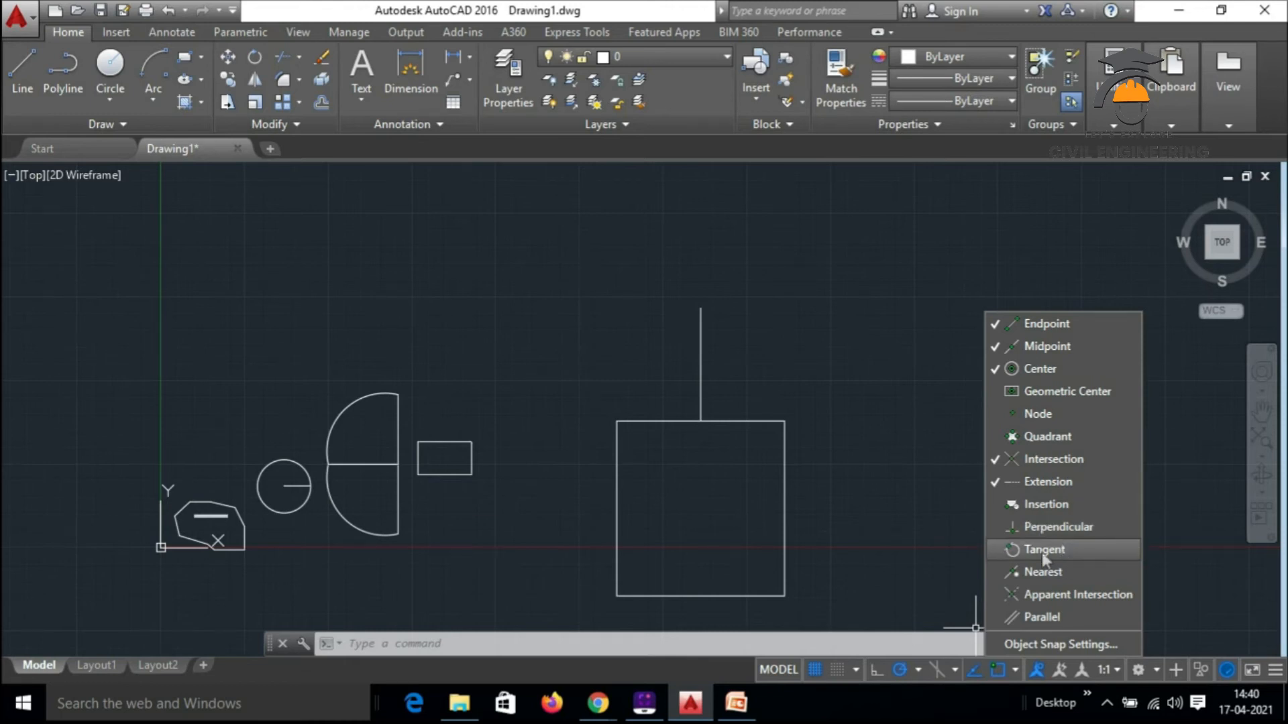
click(909, 529)
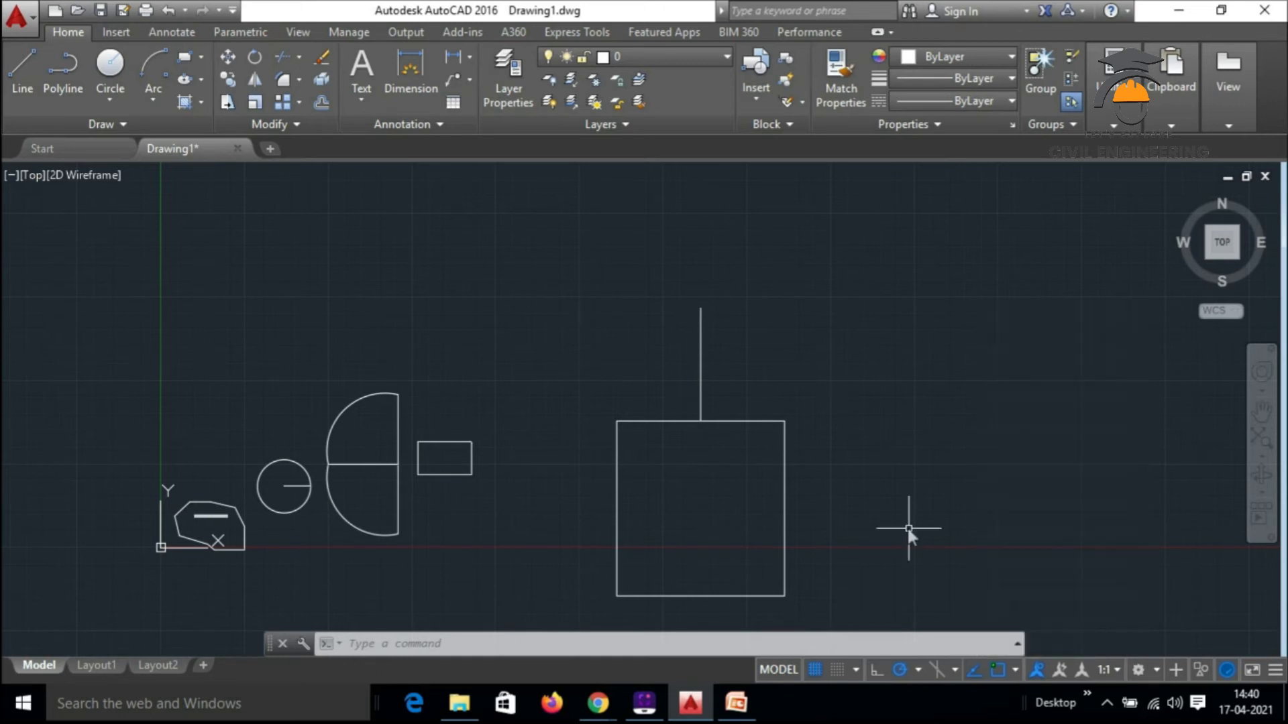
text(l)
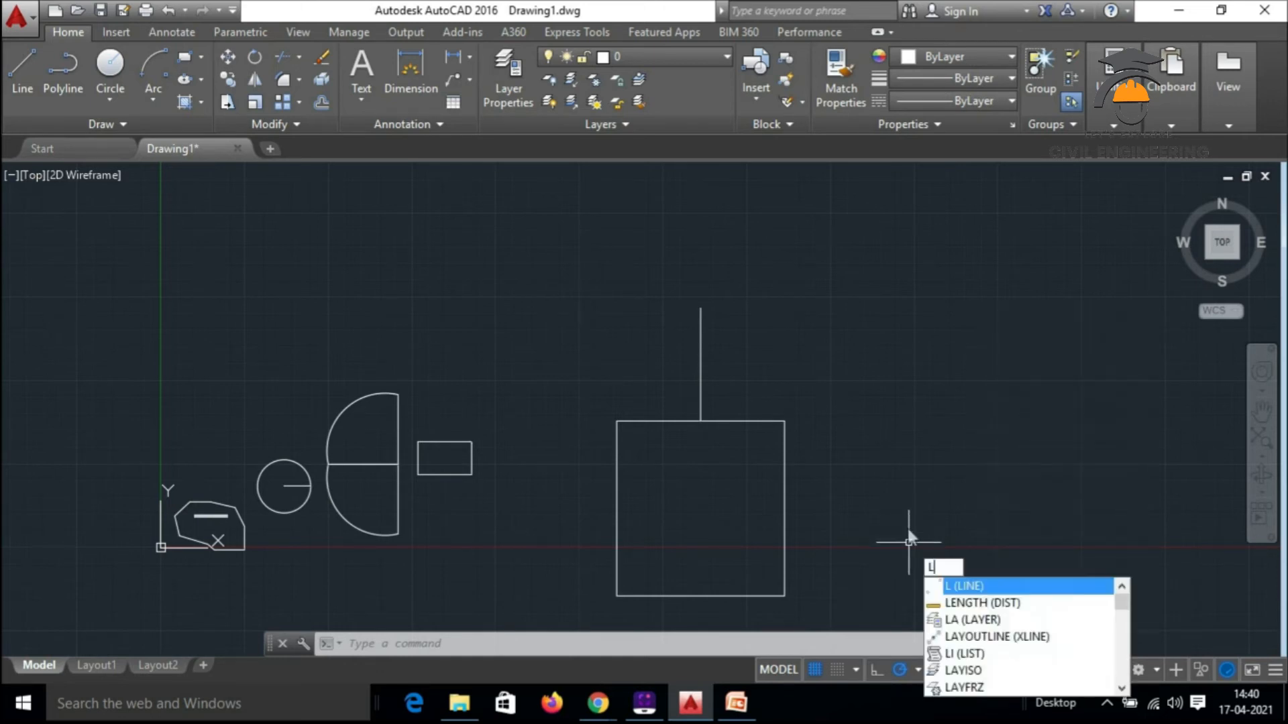
key(Return)
scroll(176, 491, up, 5)
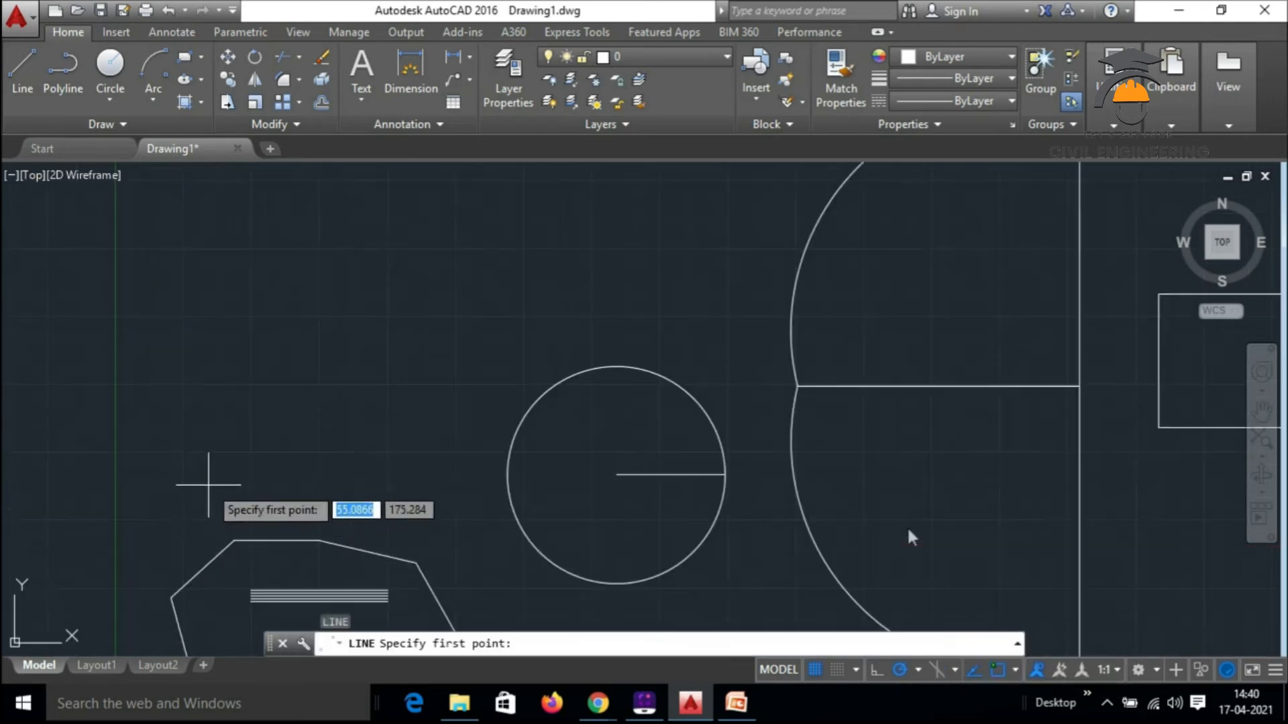
click(254, 324)
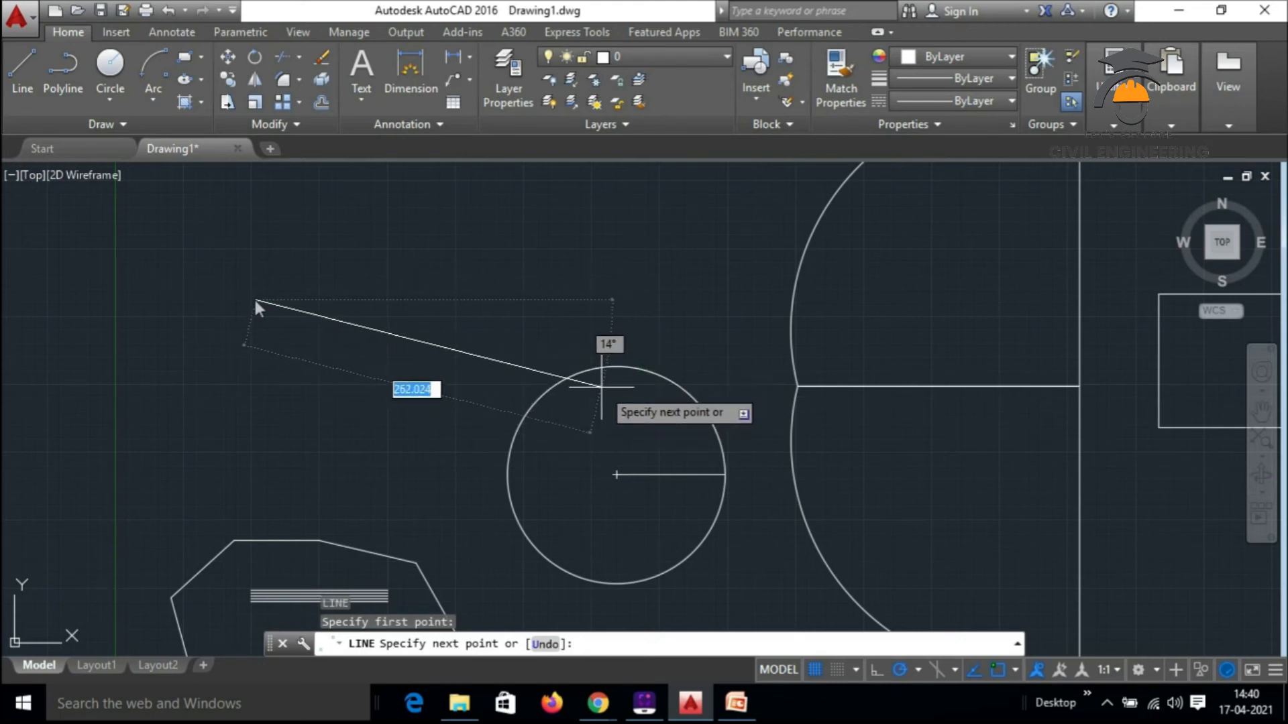
scroll(593, 394, up, 3)
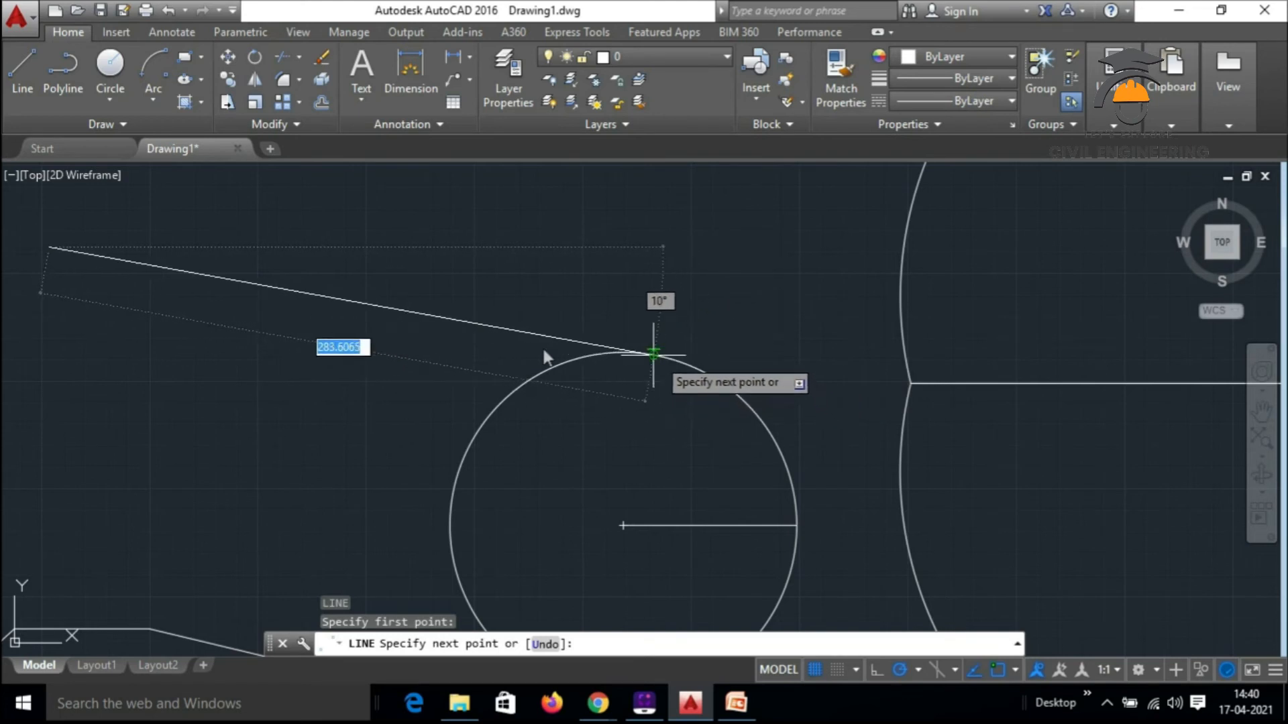
click(653, 354)
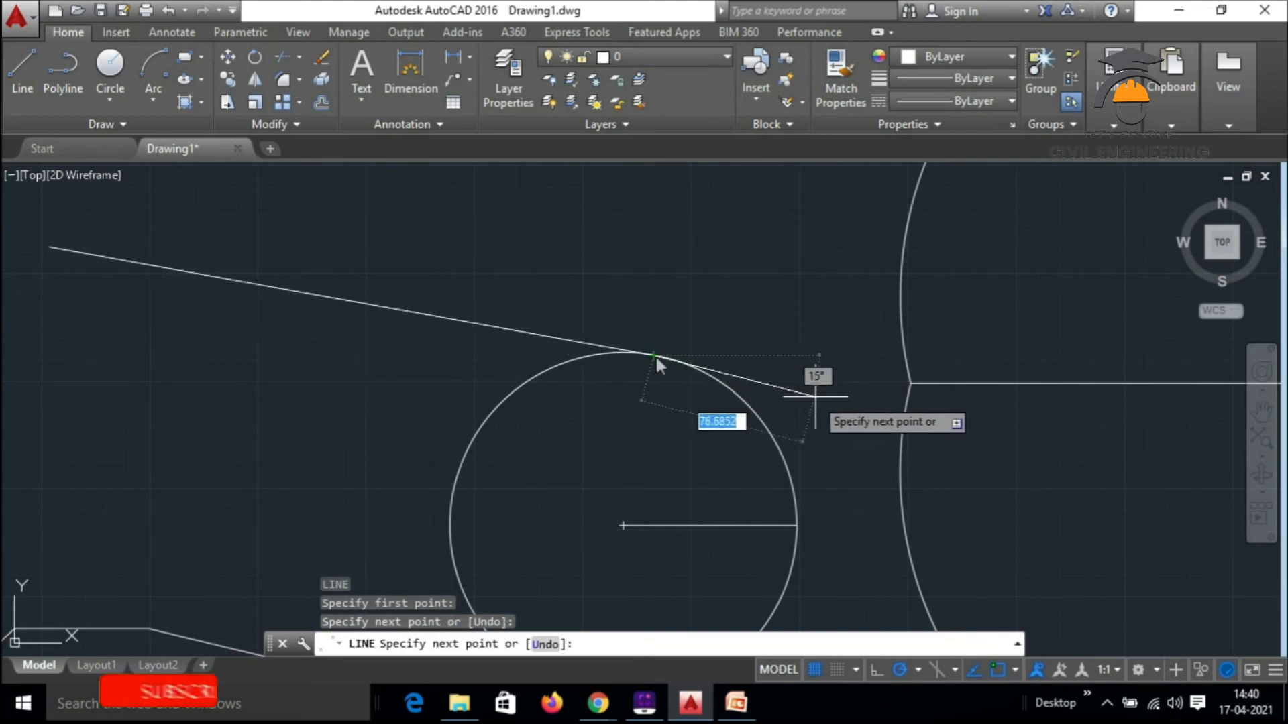
click(830, 385)
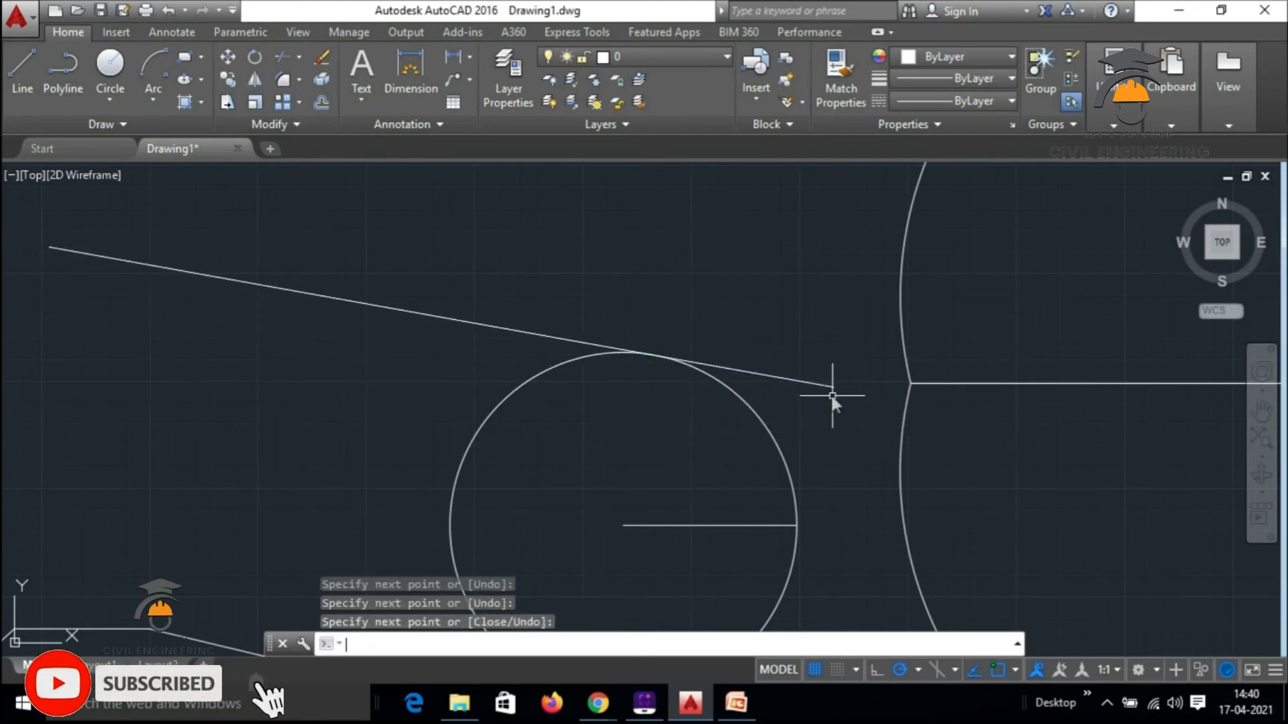
key(Return)
scroll(831, 399, down, 3)
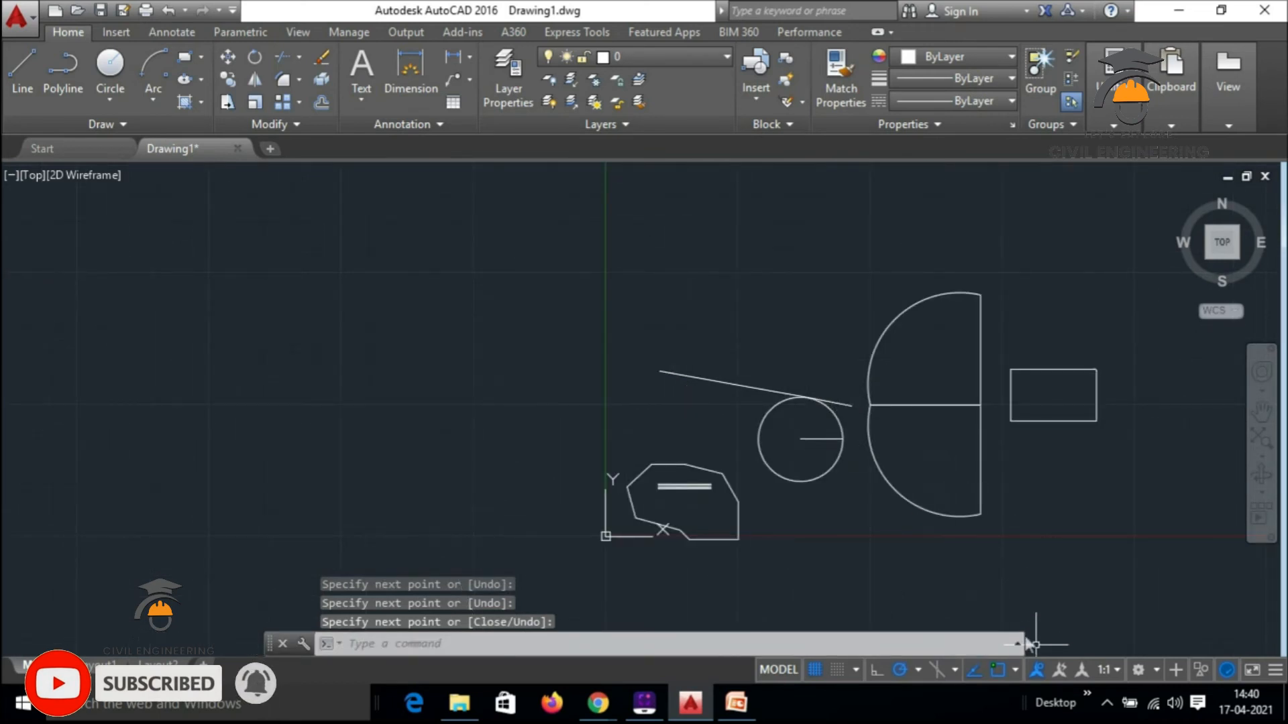
Look through the list of available object snap modes
click(1015, 670)
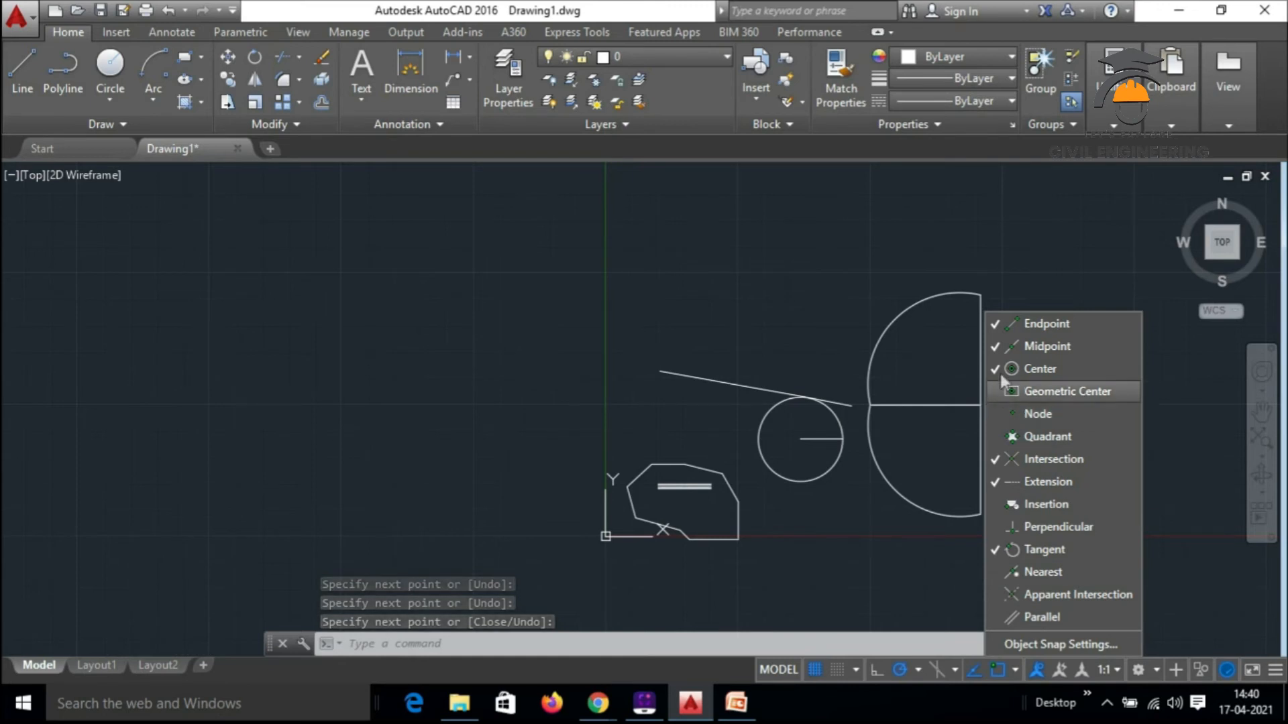
click(1000, 459)
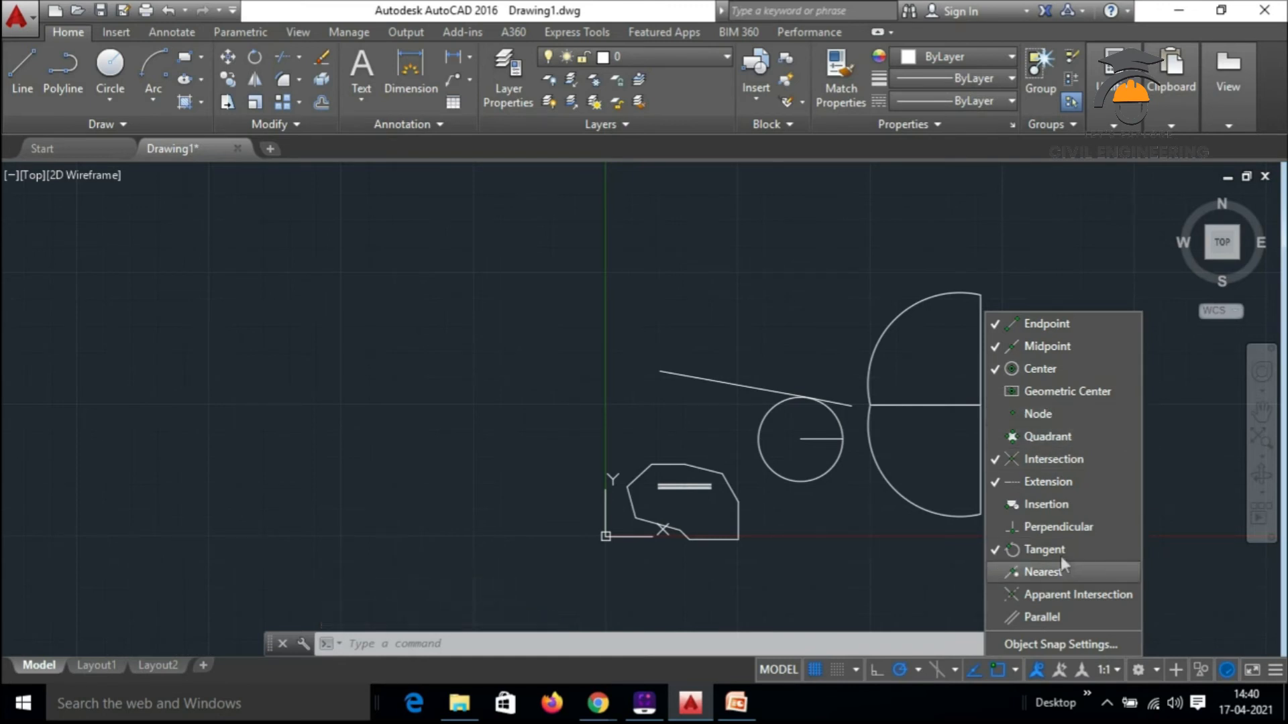
click(1042, 617)
click(937, 598)
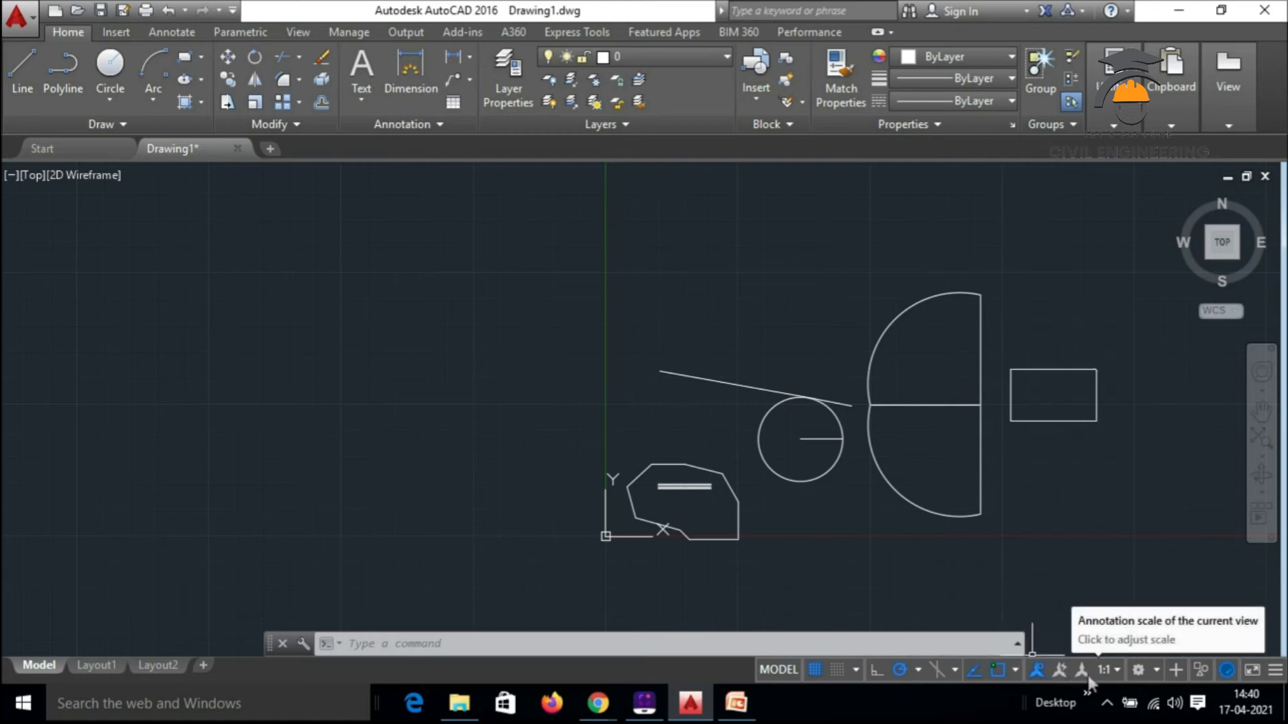
View the available annotation scales and the list of workspaces
click(1114, 671)
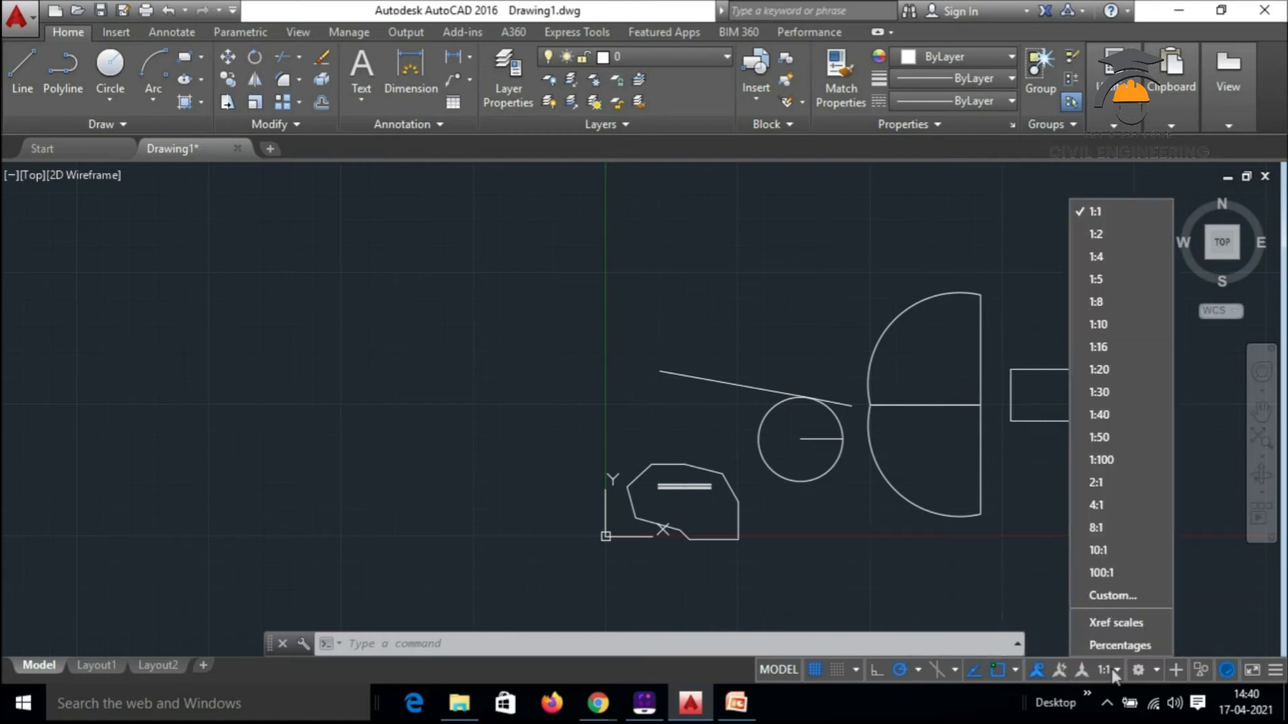
click(1114, 671)
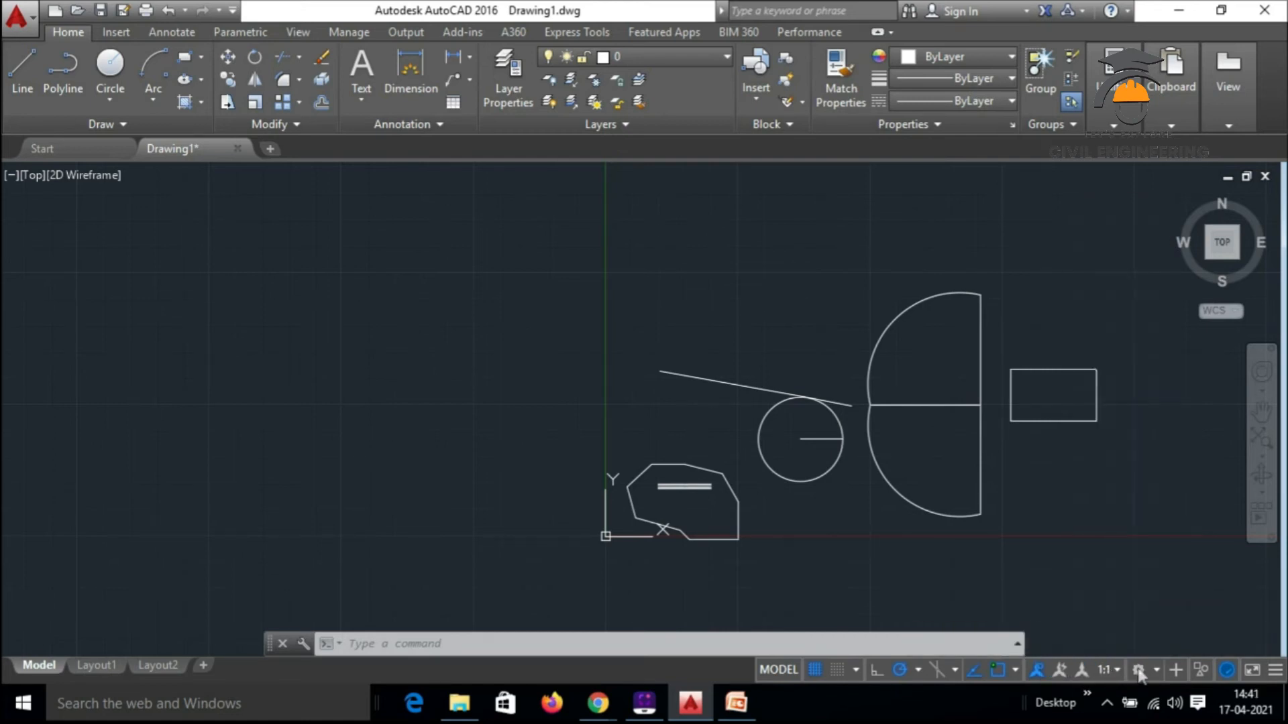
click(1157, 668)
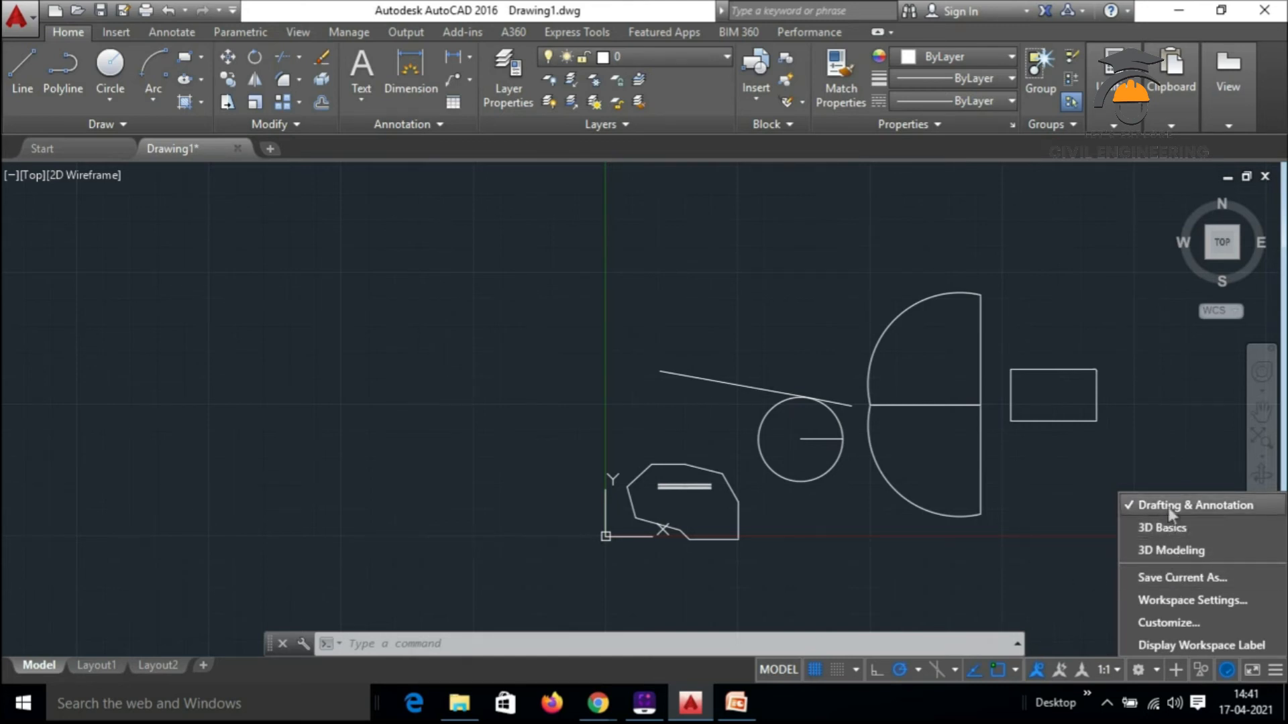
click(1103, 499)
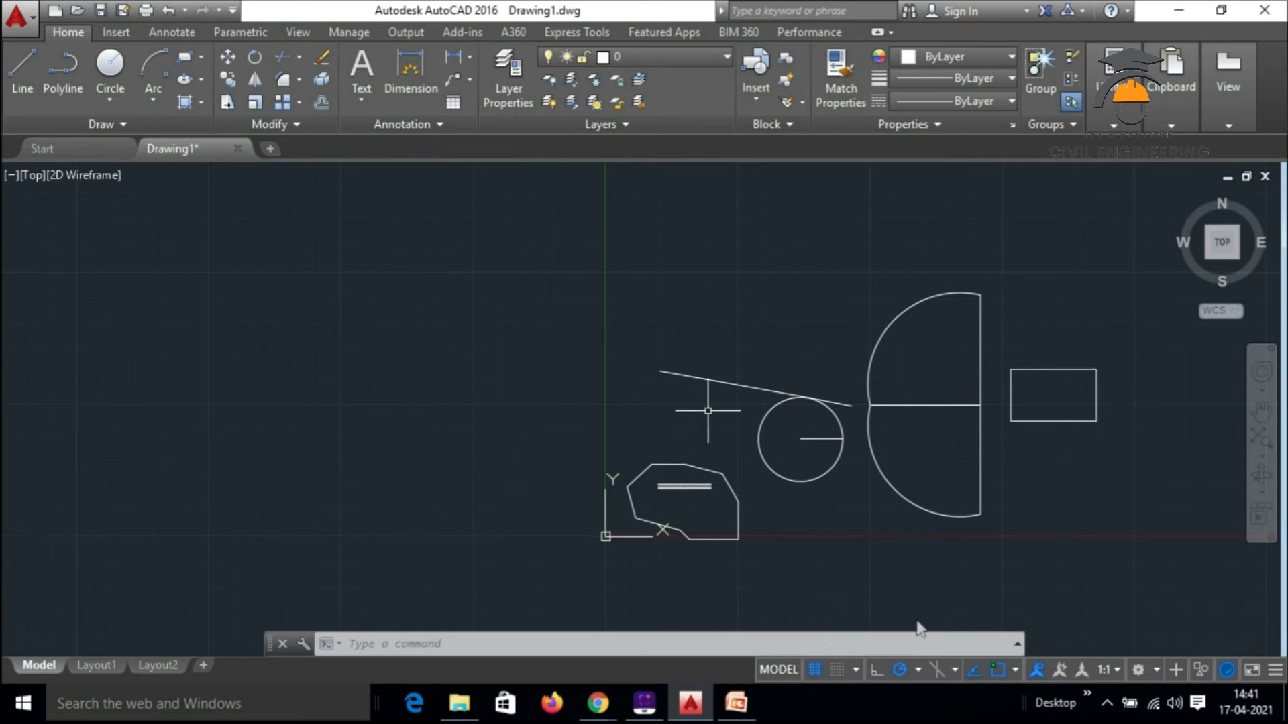
Switch to the PowerPoint presentation, view the Command Tool Bar slide, and return to the AutoCAD drawing
click(583, 218)
click(1148, 574)
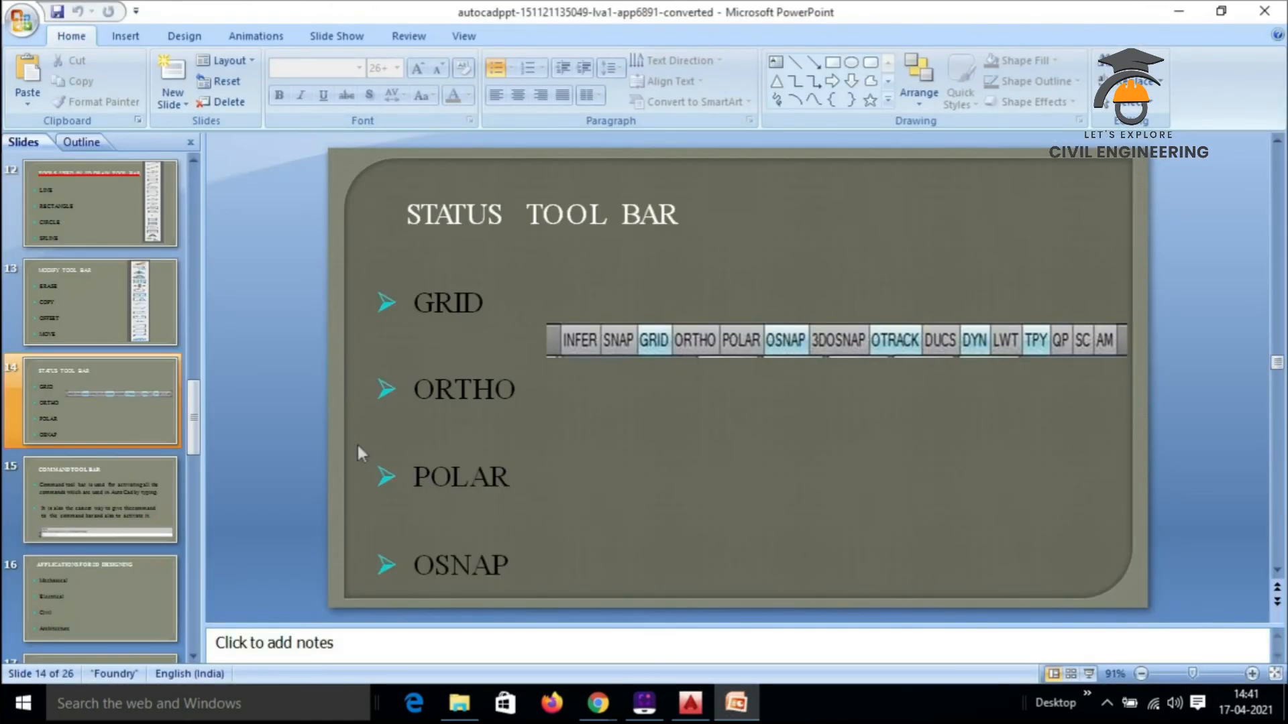
click(118, 481)
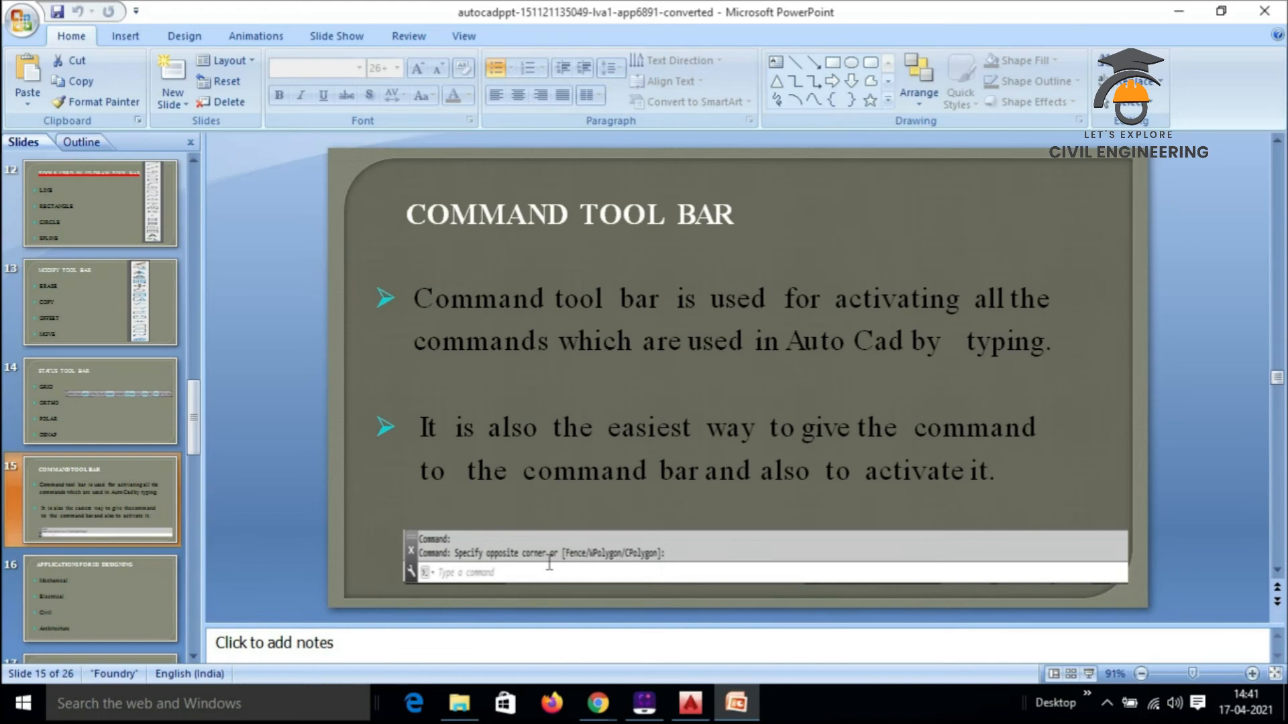
click(689, 703)
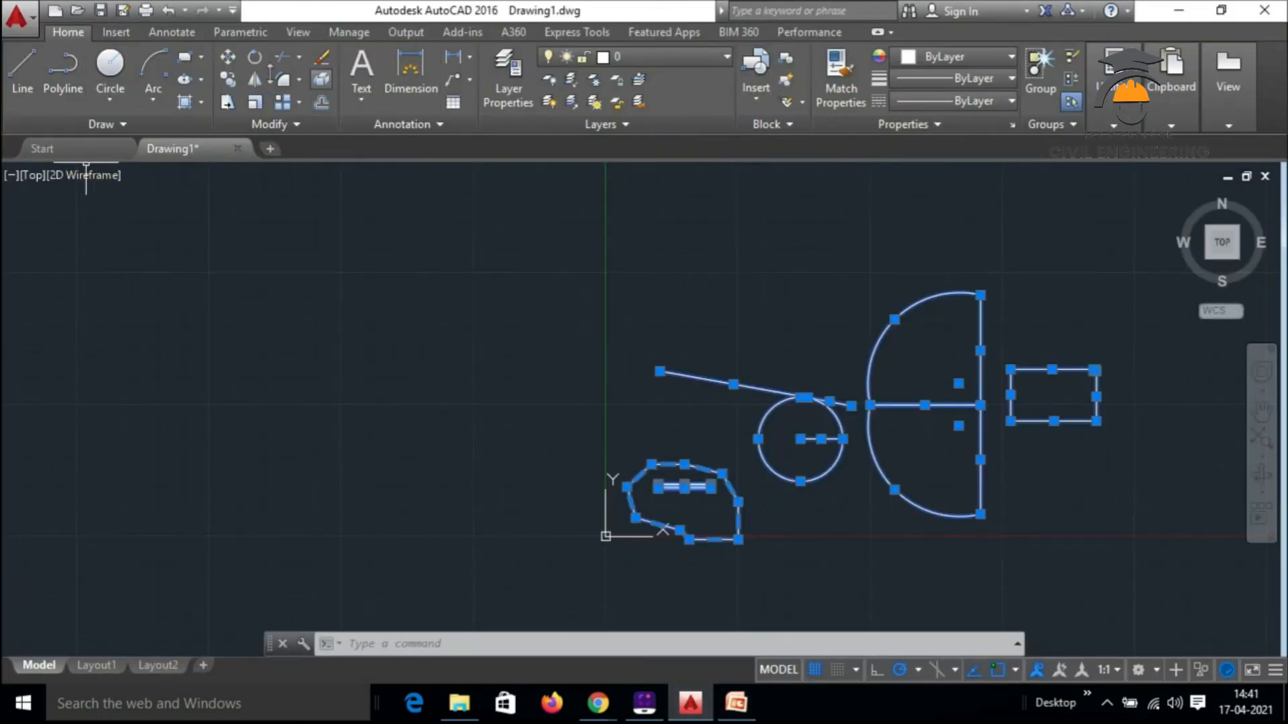
Start the Line command twice, cancelling it each time before placing a point
click(22, 73)
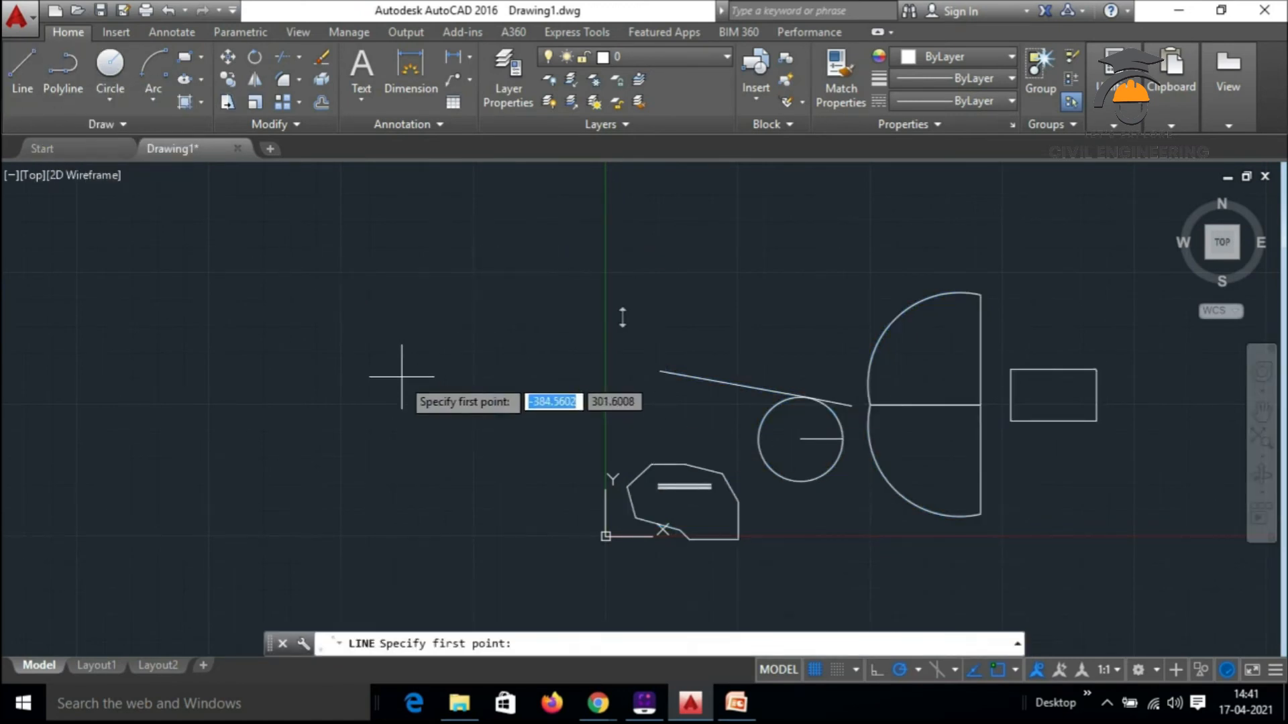
key(Escape)
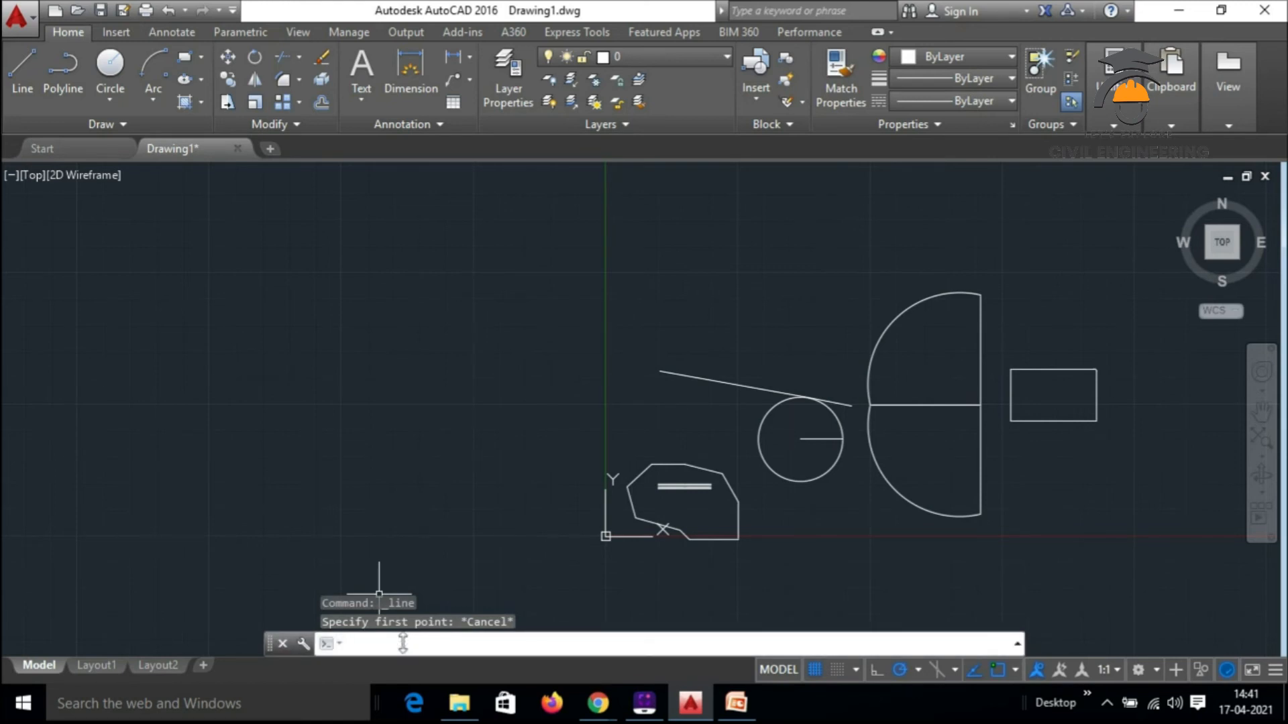
key(Return)
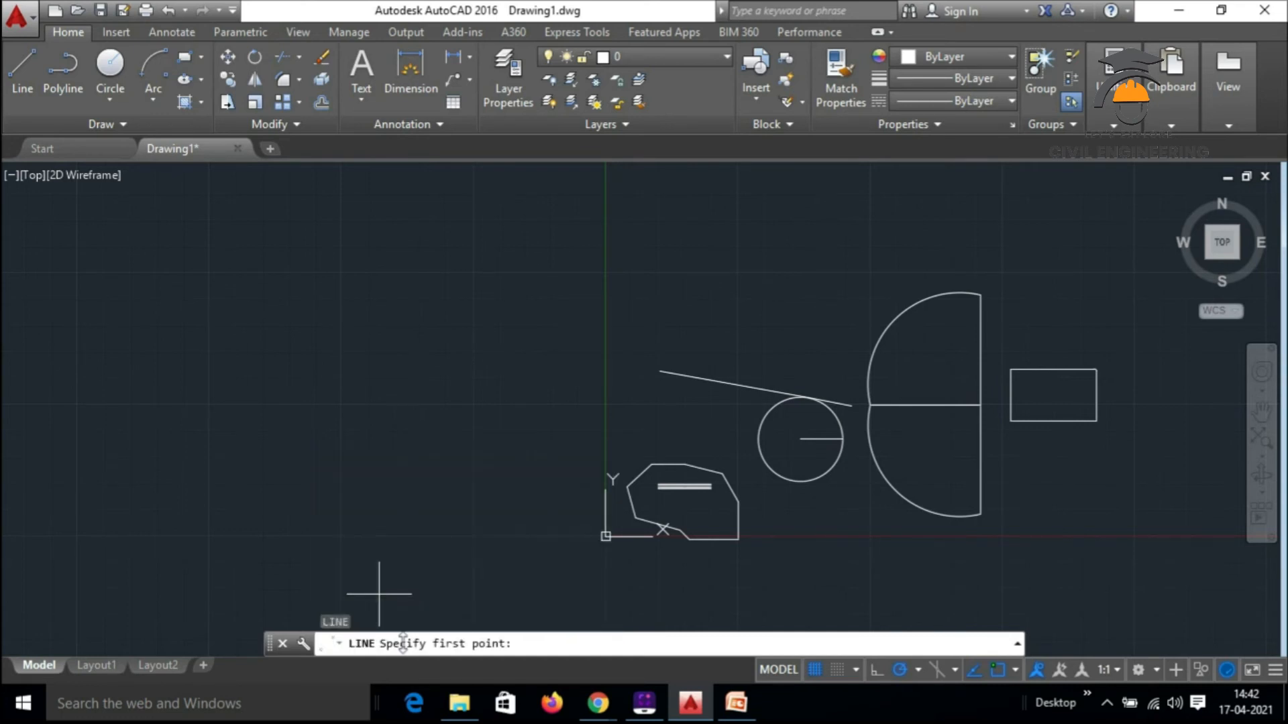
key(Escape)
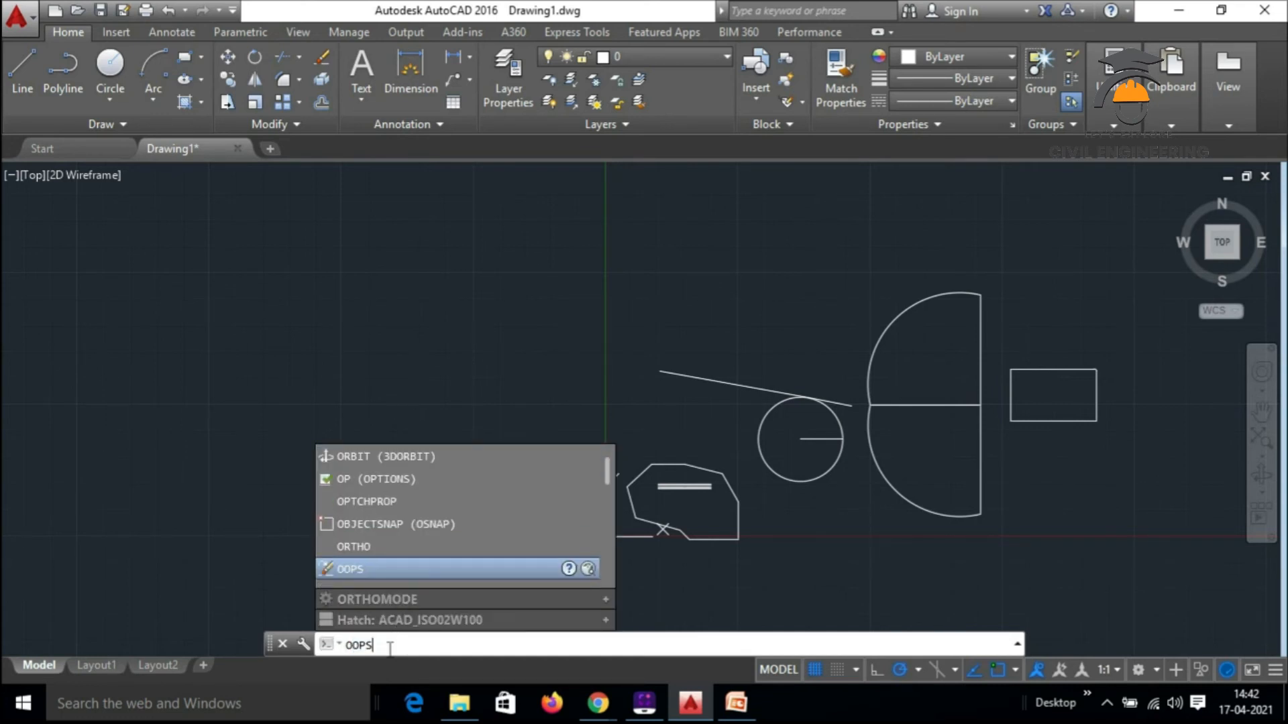
Start the Offset command and the multiline text command, cancelling each without entering anything
key(BackSpace)
key(BackSpace)
key(Return)
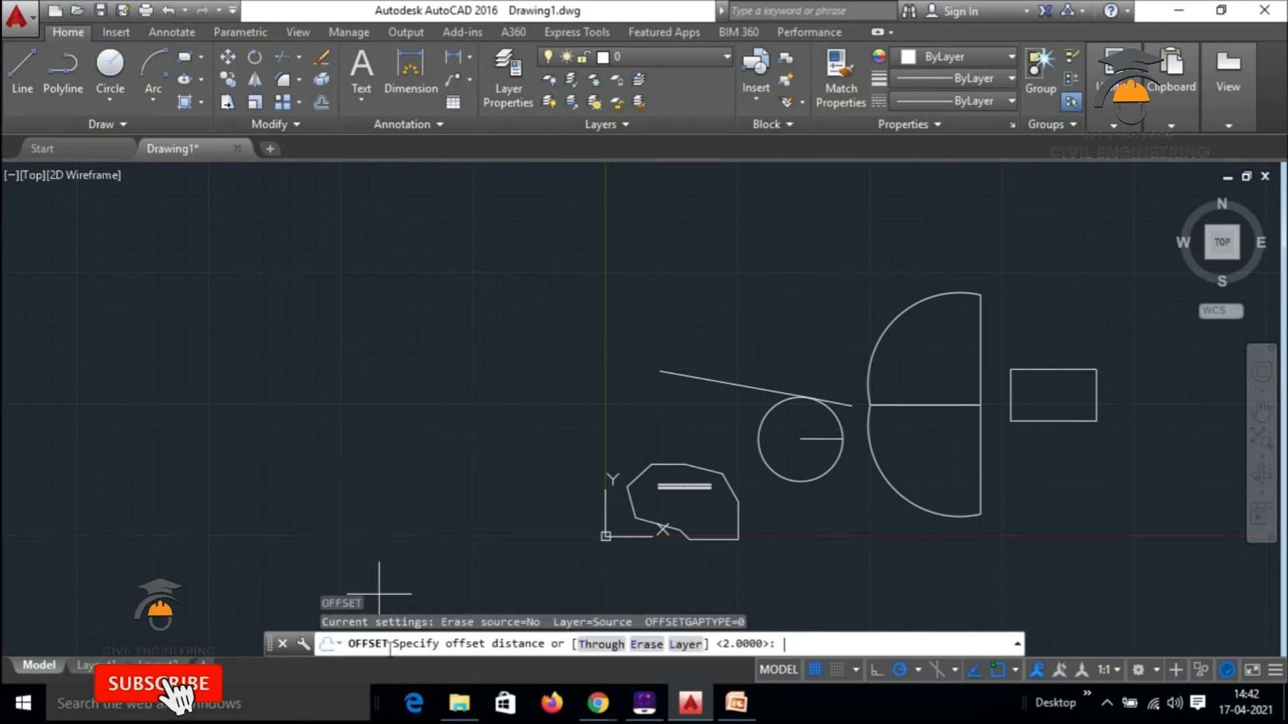
key(Escape)
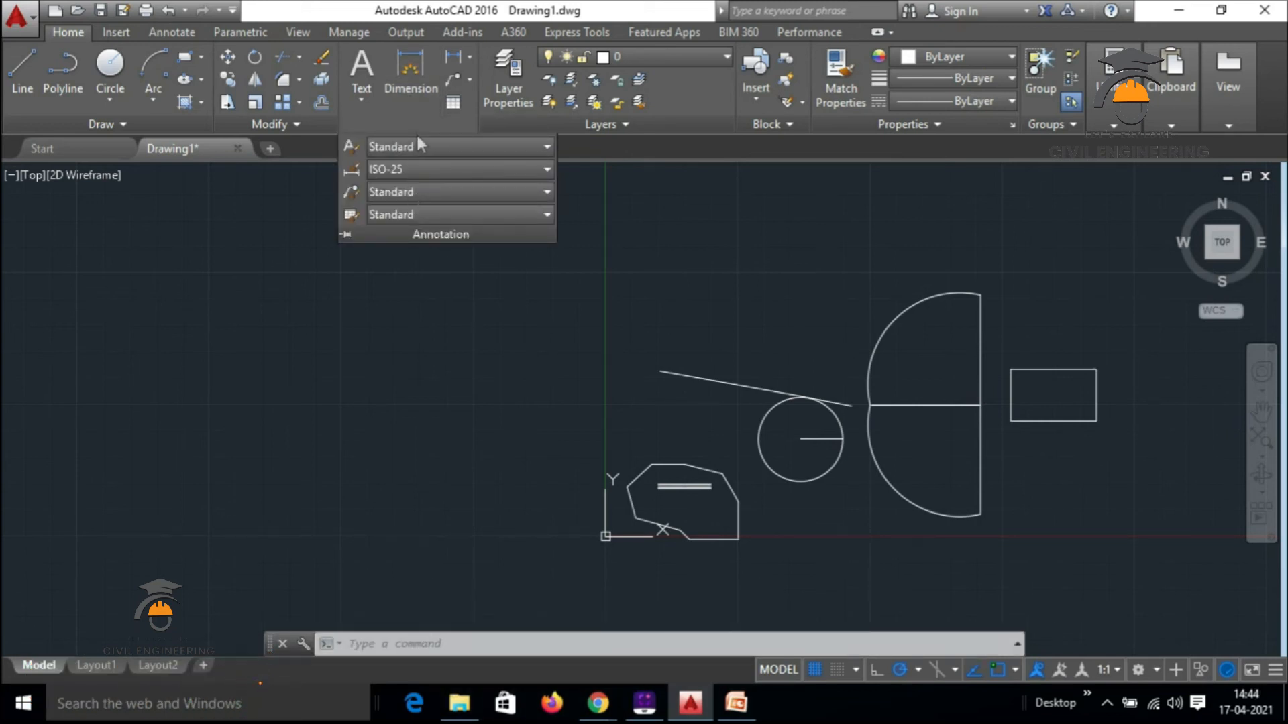
click(363, 74)
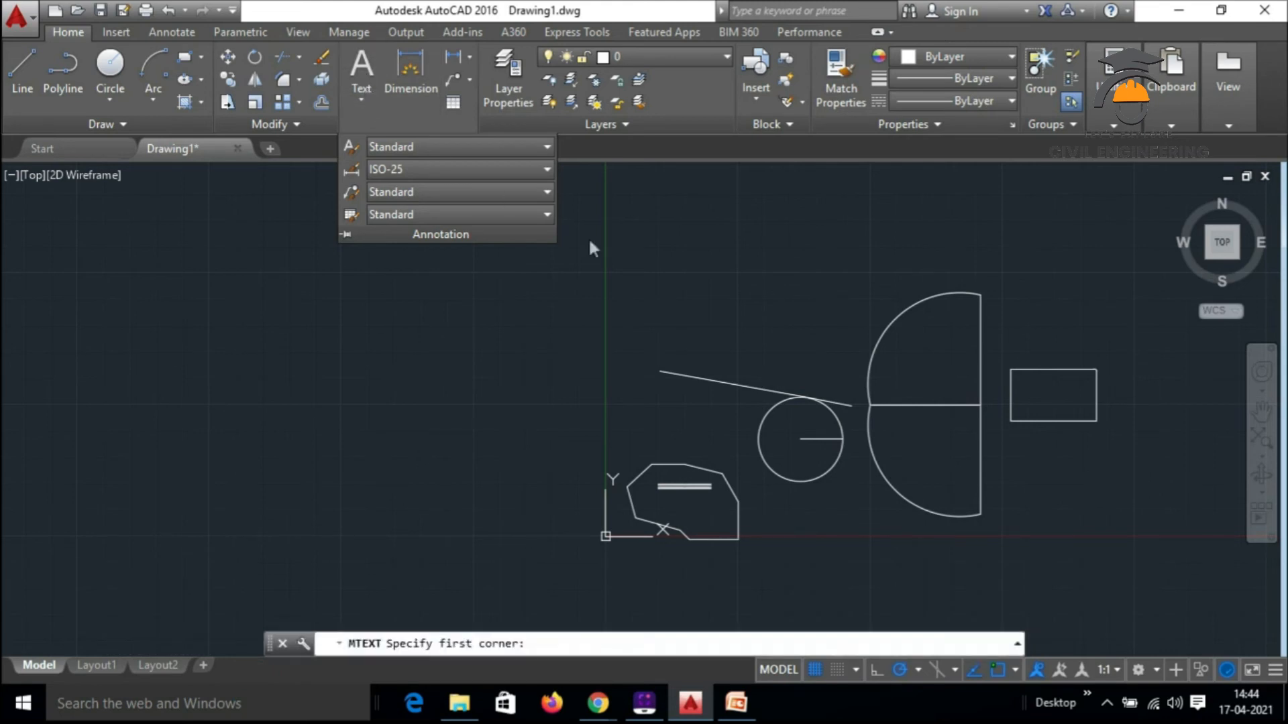
key(Escape)
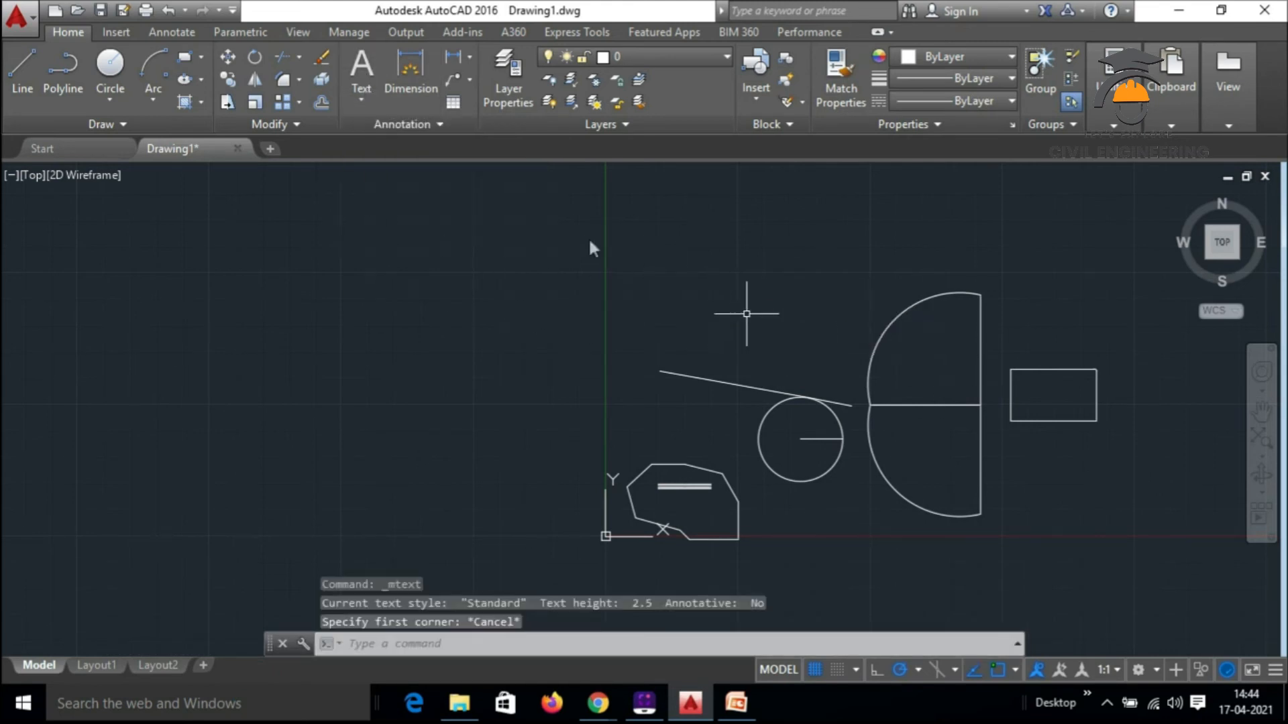
Erase all the shapes near the origin, including the closed outline, circle, tangent line, arcs and small rectangle
click(578, 225)
click(1161, 602)
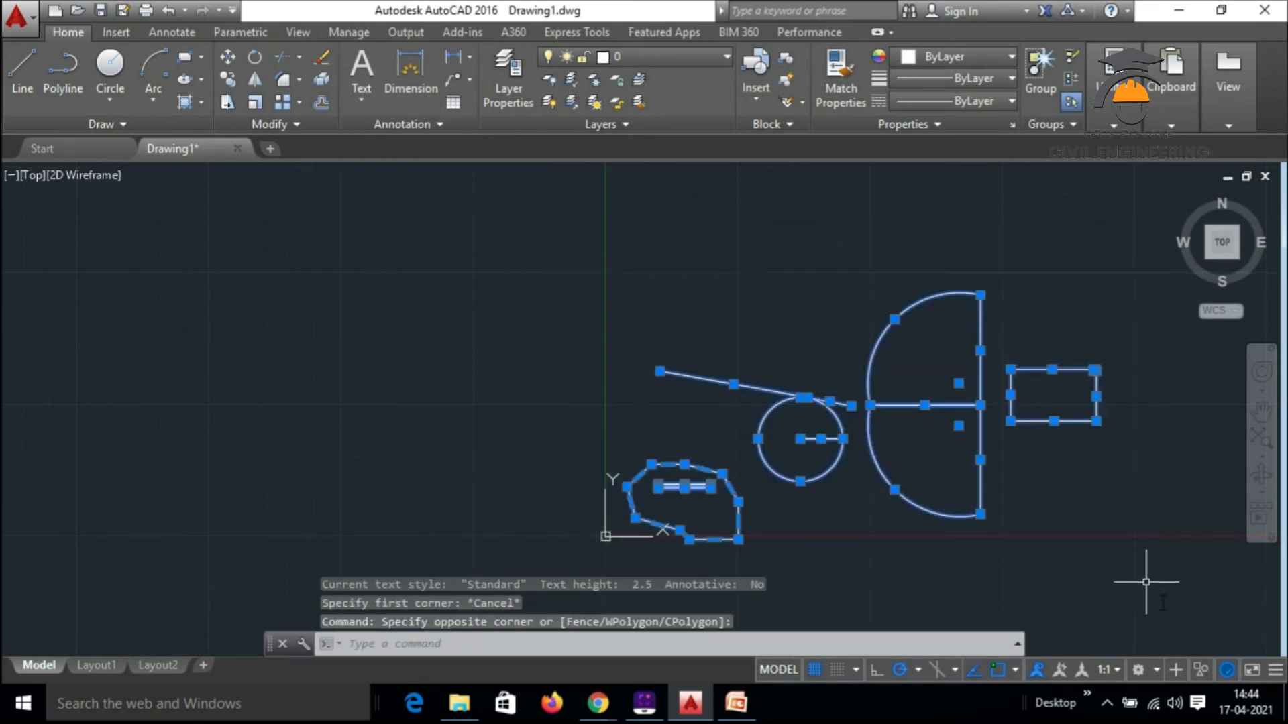
key(Delete)
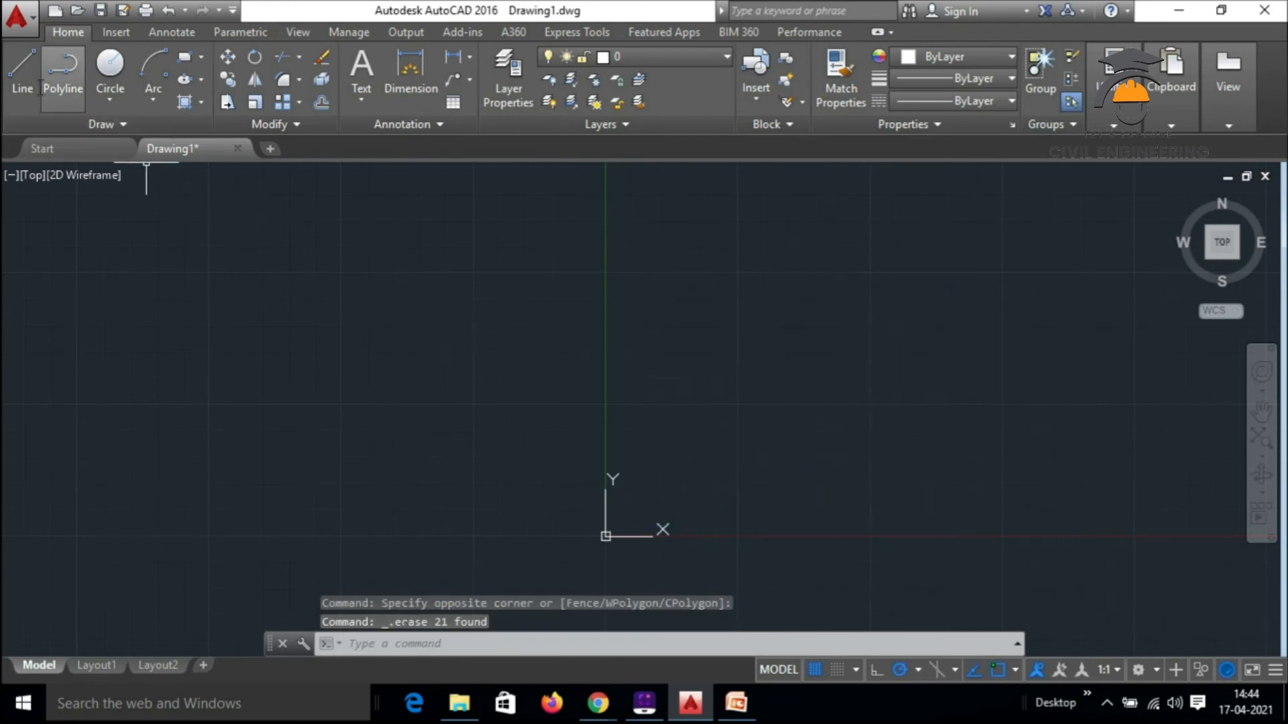
Erase the large square and the vertical line standing on its upper edge
click(24, 70)
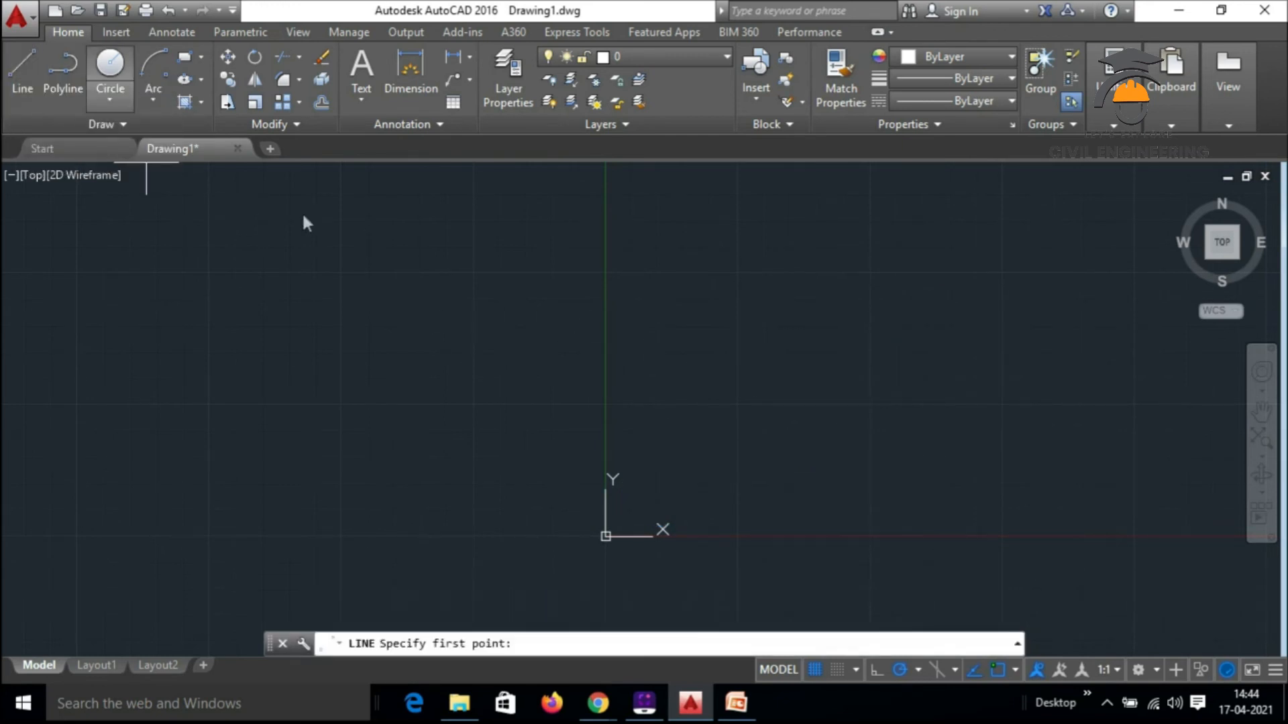
scroll(676, 431, down, 3)
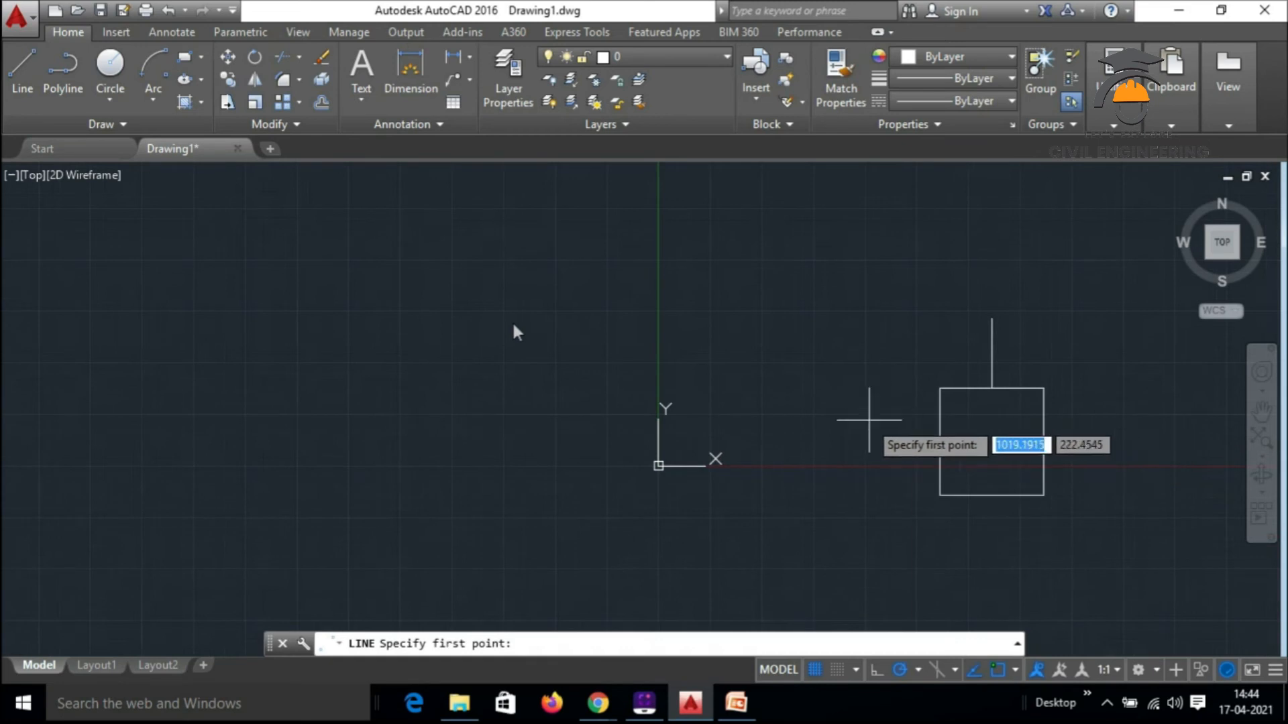
key(Escape)
click(877, 281)
click(1112, 556)
key(Delete)
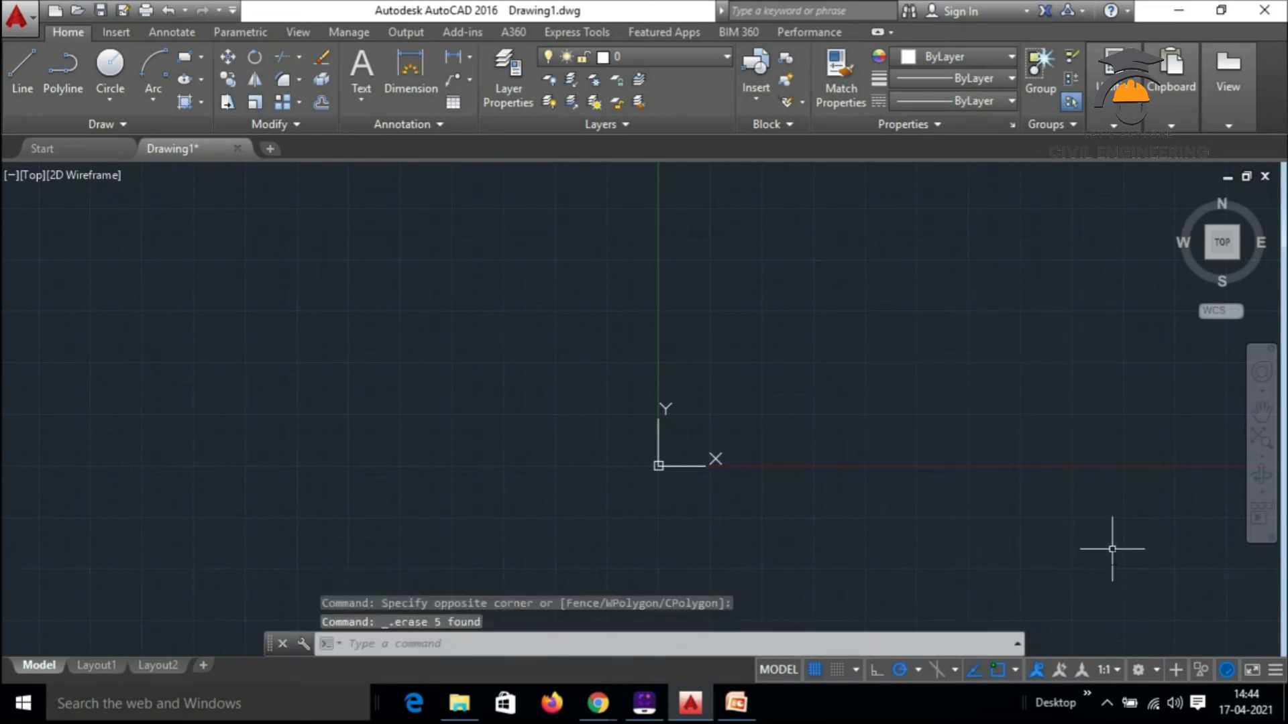
Undo both erasures to restore all the shapes in the drawing
key(ctrl+z)
key(ctrl+z)
key(ctrl+z)
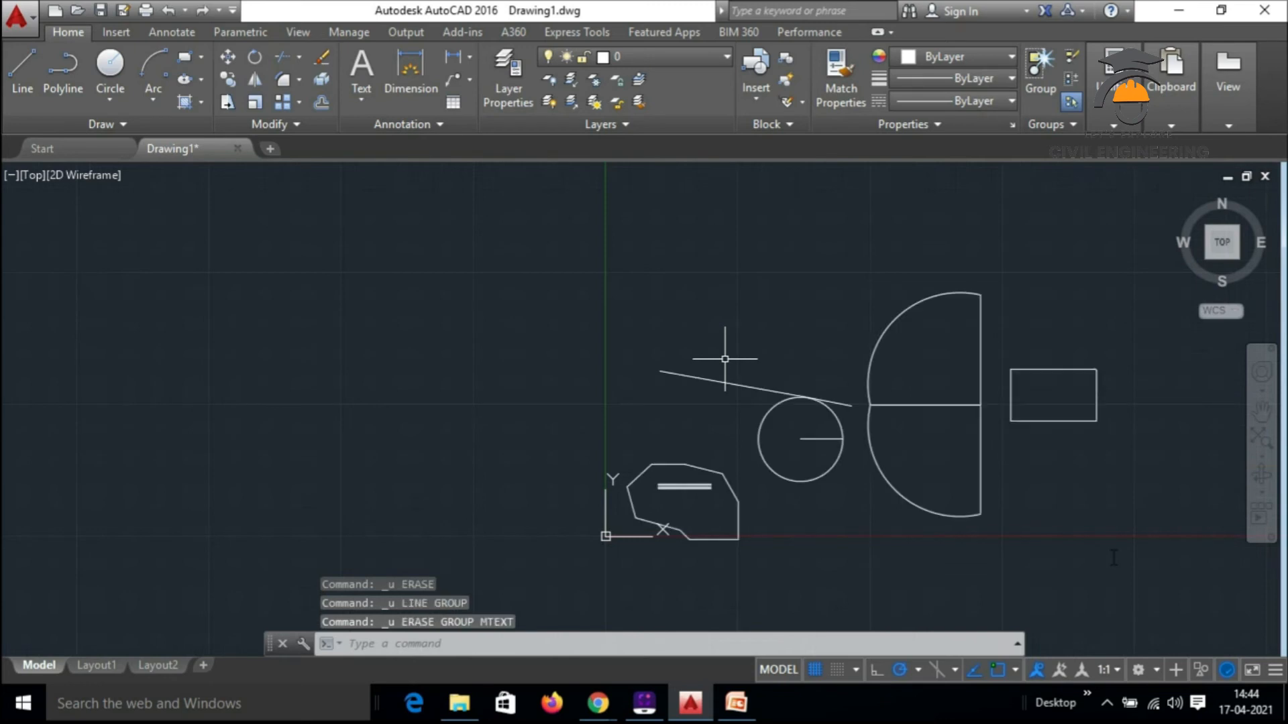
Select all the shapes near the origin with a crossing selection, and clear the selection
scroll(742, 357, down, 4)
scroll(845, 351, up, 2)
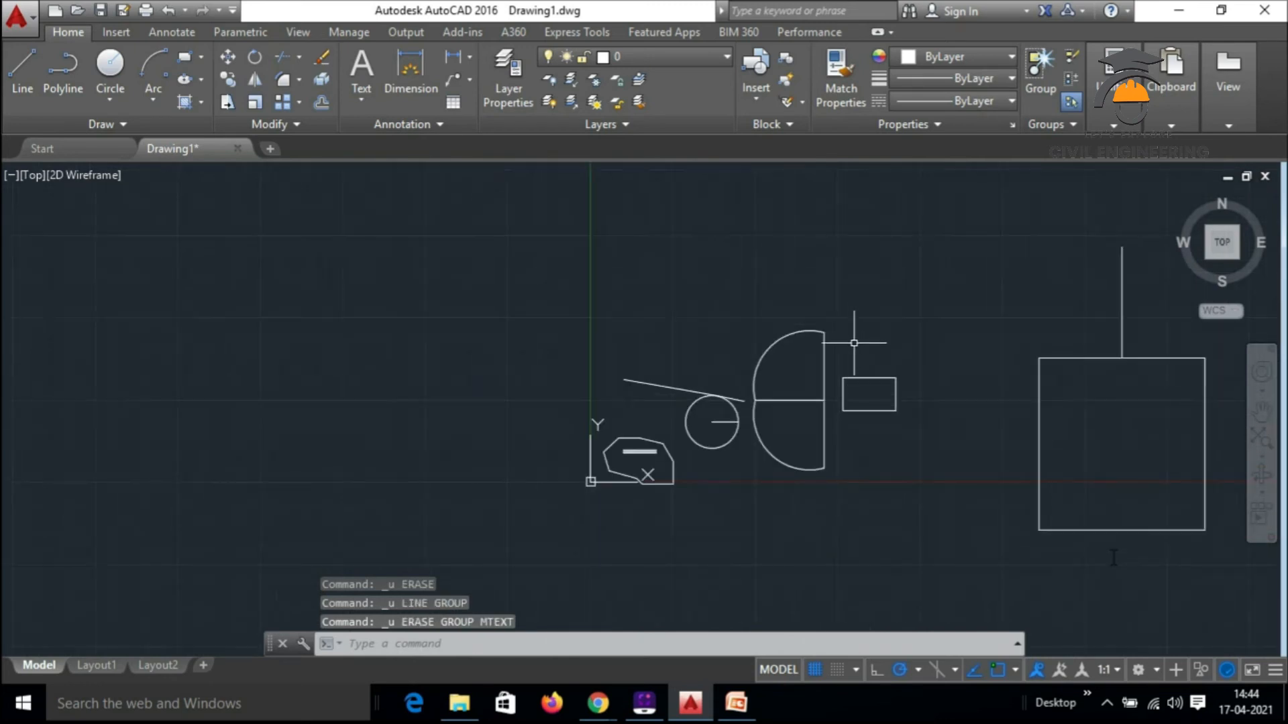
click(611, 232)
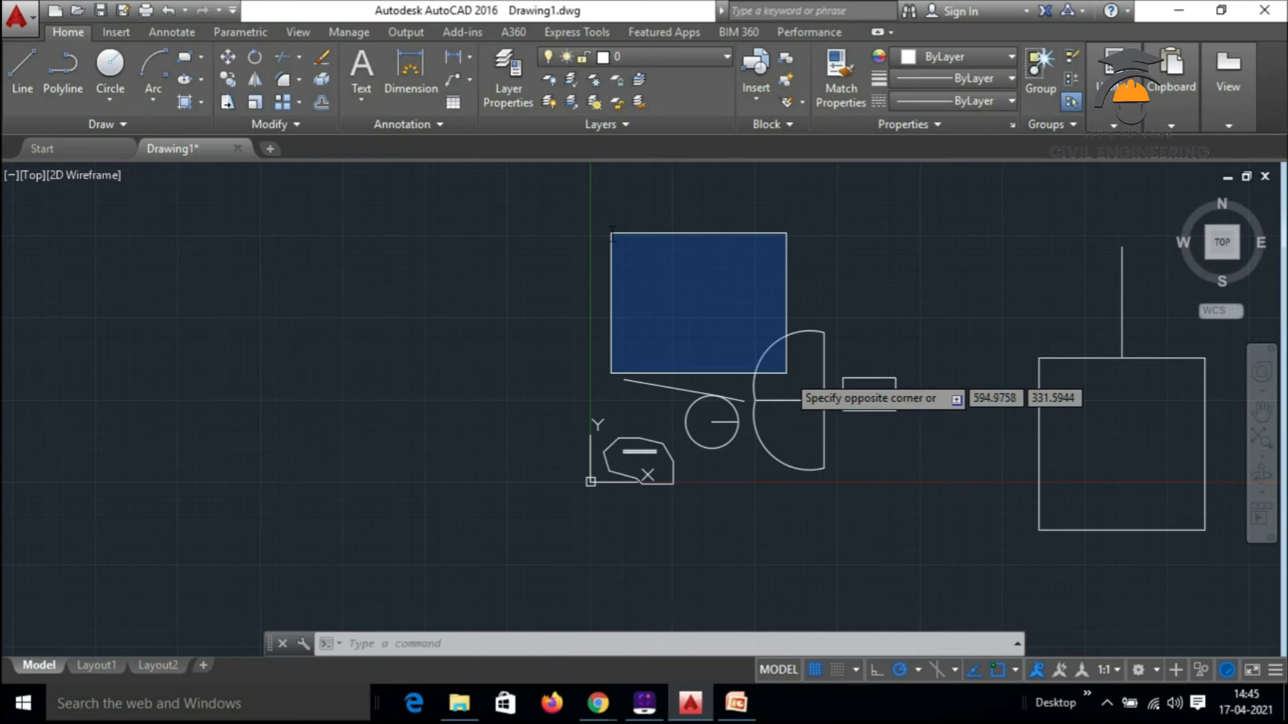
key(Escape)
click(949, 493)
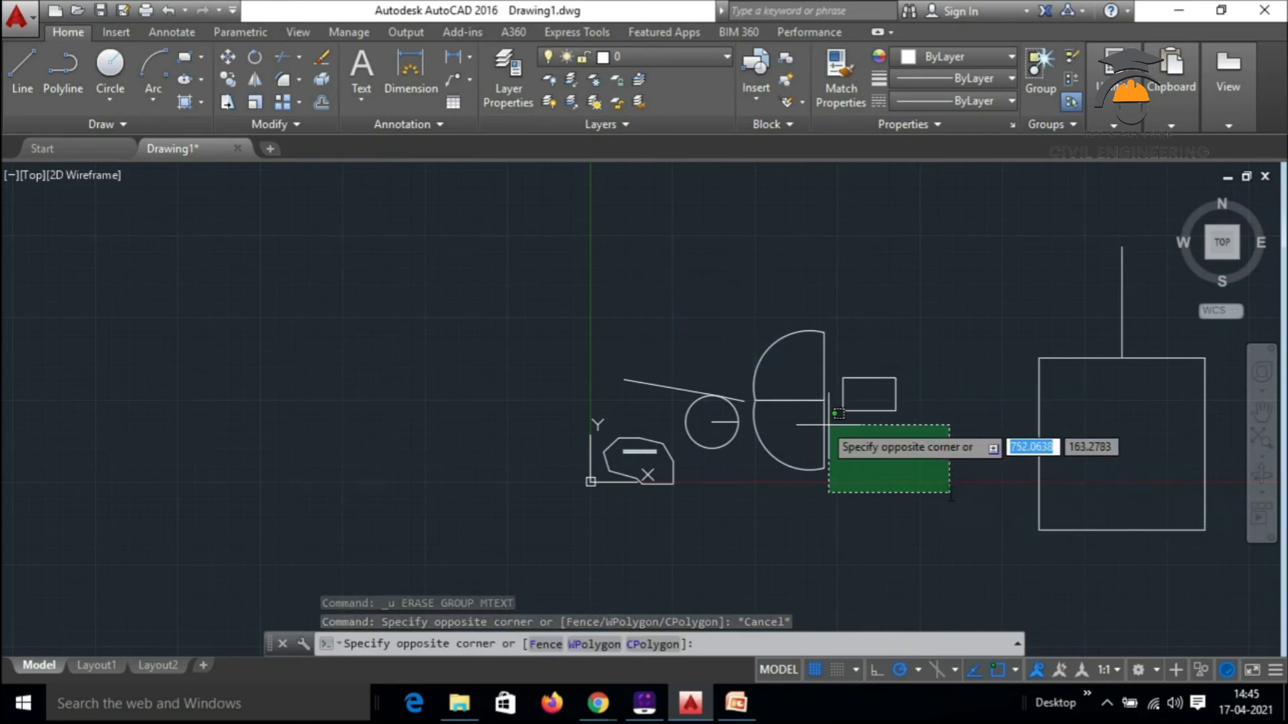
click(596, 243)
click(922, 238)
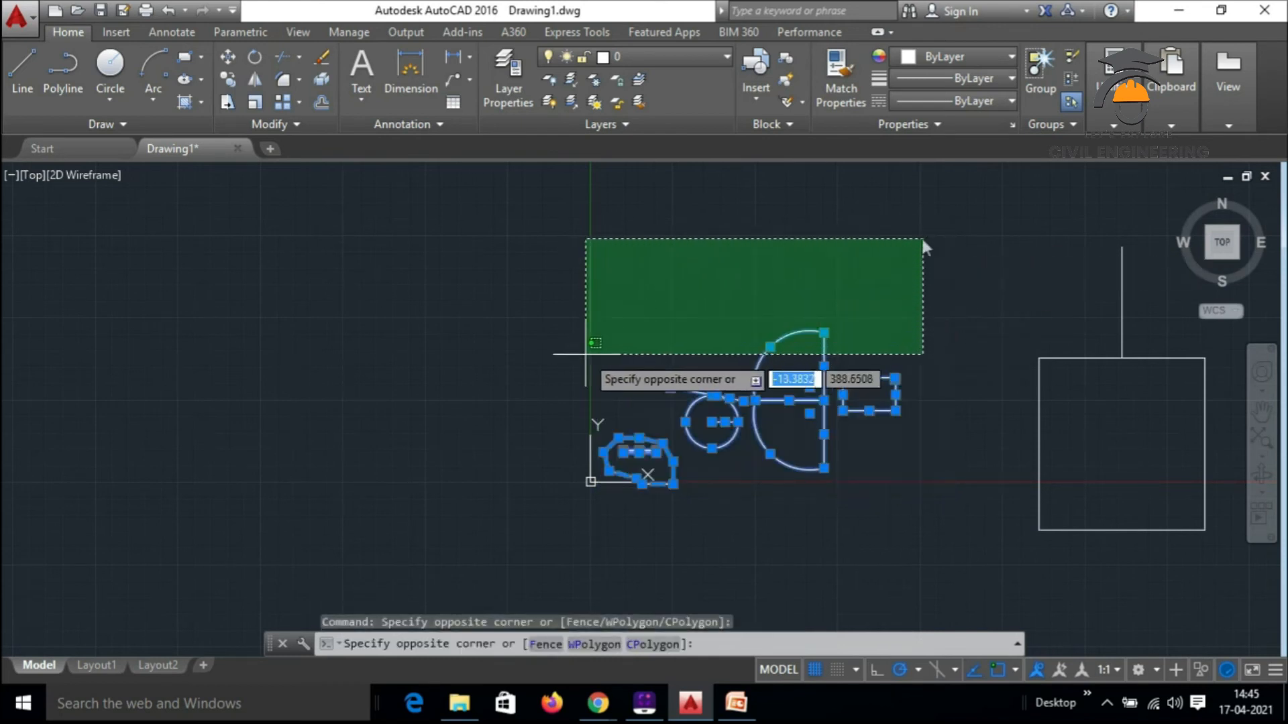
key(Escape)
click(929, 468)
key(Escape)
key(Escape)
Start and cancel a crossing box over the upper arc, and draw window selection boxes in the empty space above the shapes
click(965, 234)
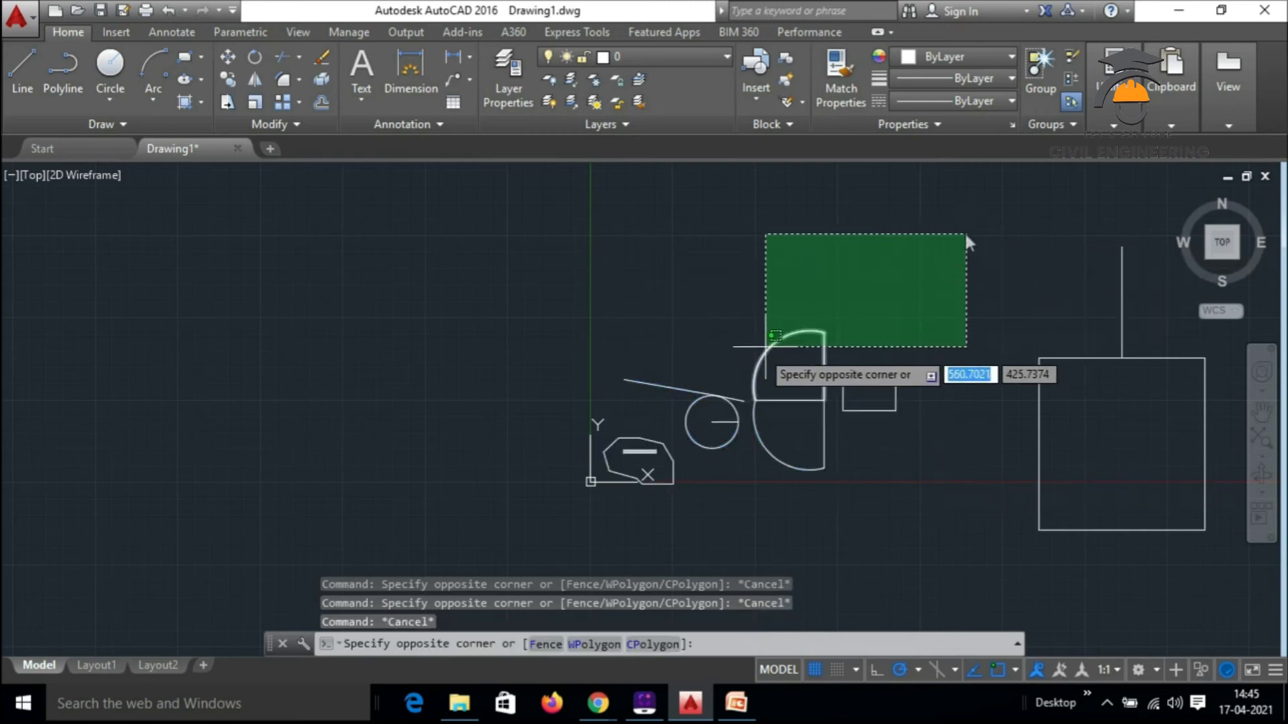
key(Escape)
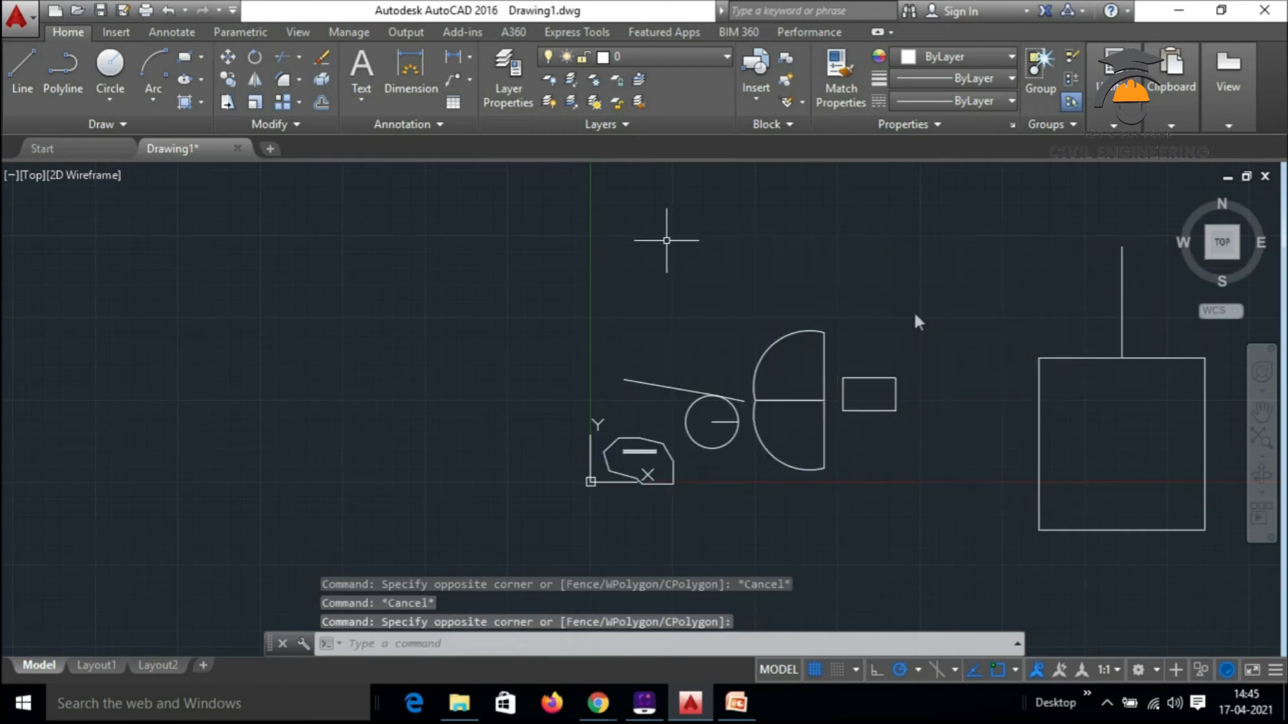
click(667, 249)
click(669, 267)
click(645, 303)
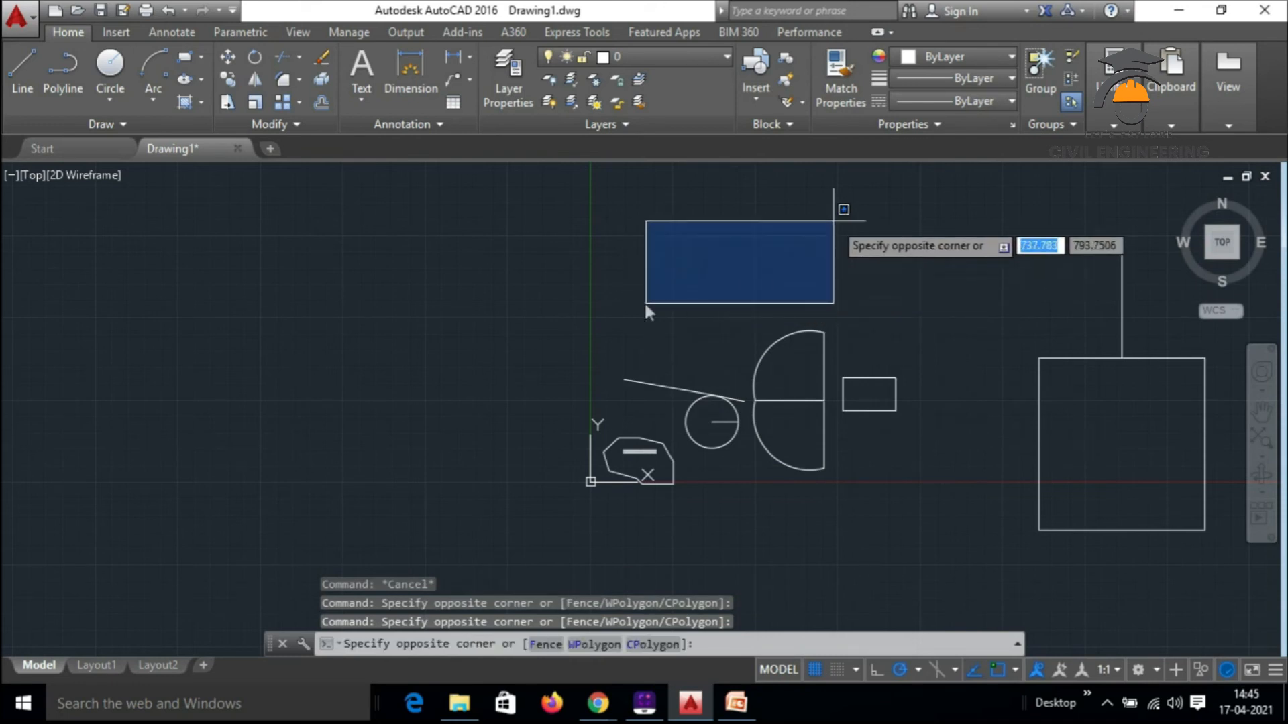
click(833, 220)
click(718, 278)
click(804, 236)
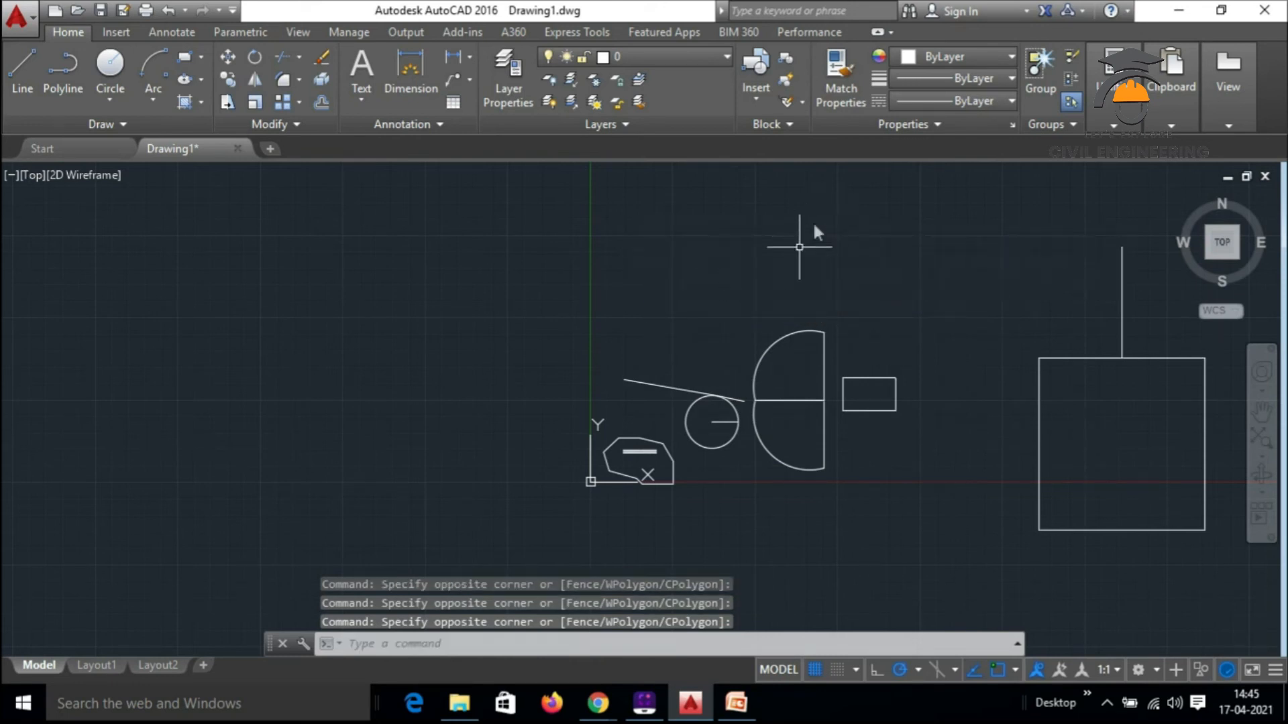
Try a window selection over the right end of the small rectangle
scroll(831, 357, down, 2)
scroll(902, 421, up, 2)
scroll(902, 422, up, 2)
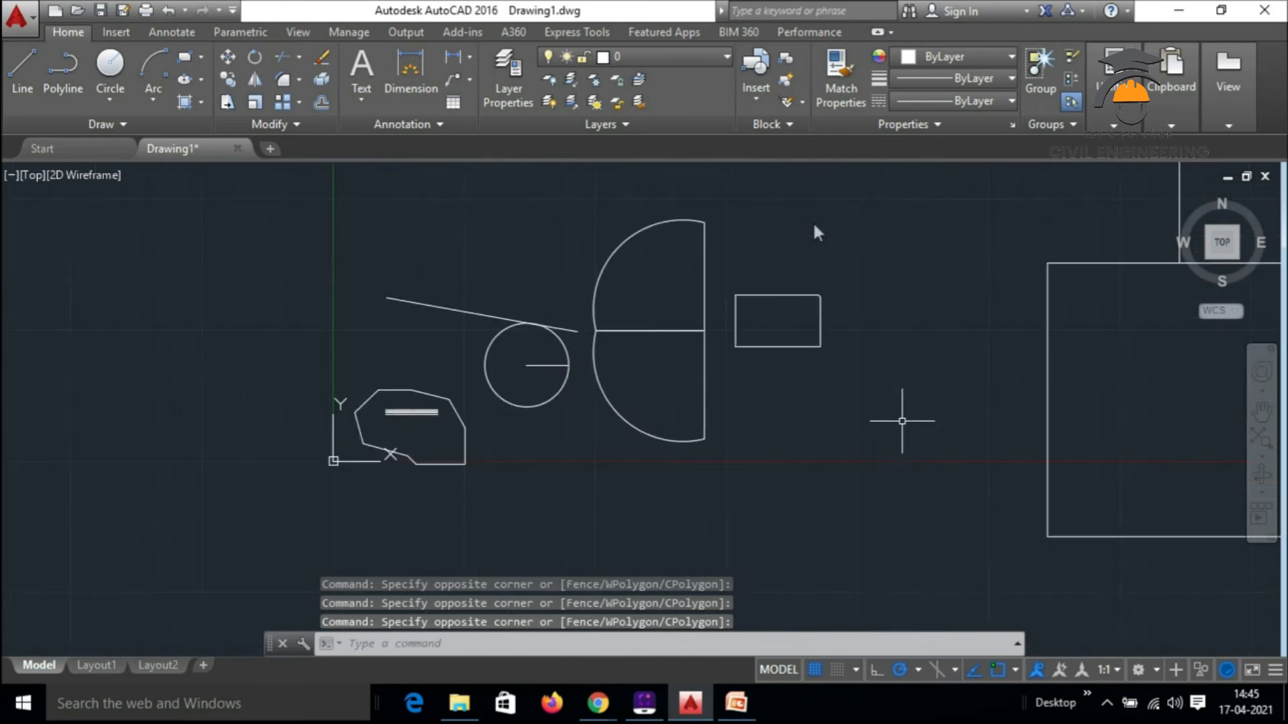
scroll(753, 308, down, 2)
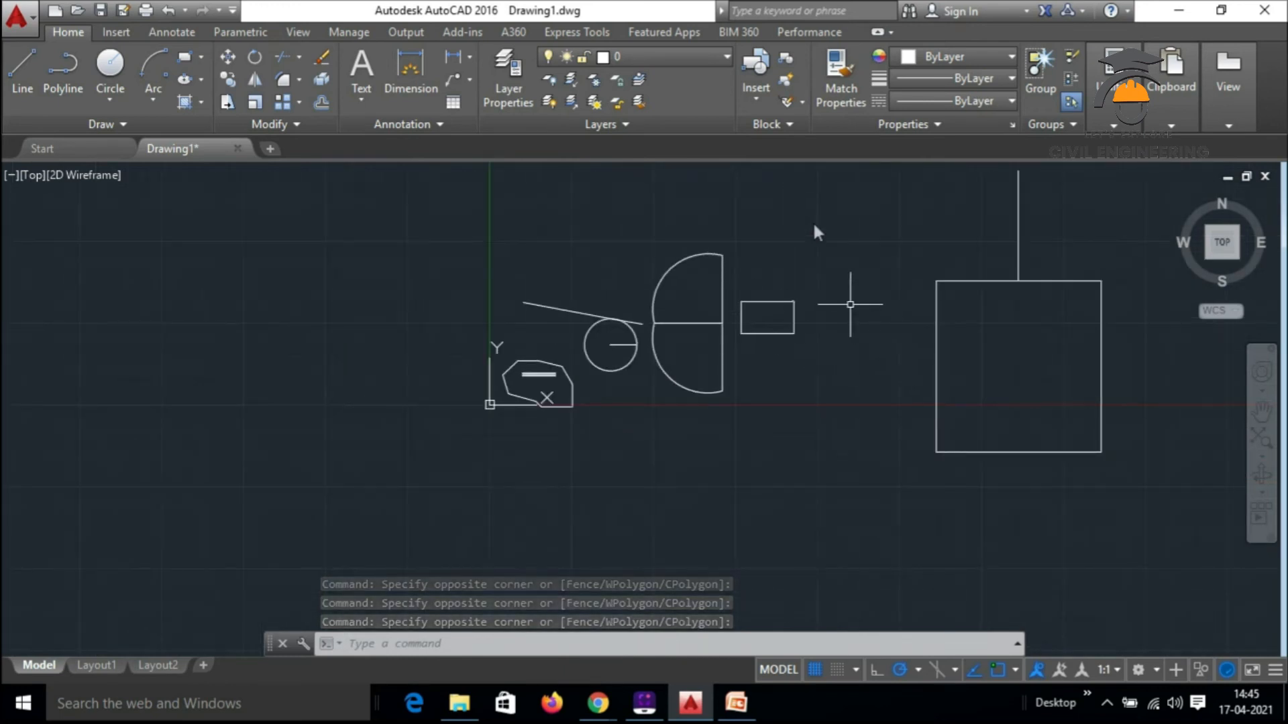
scroll(849, 304, up, 2)
click(732, 279)
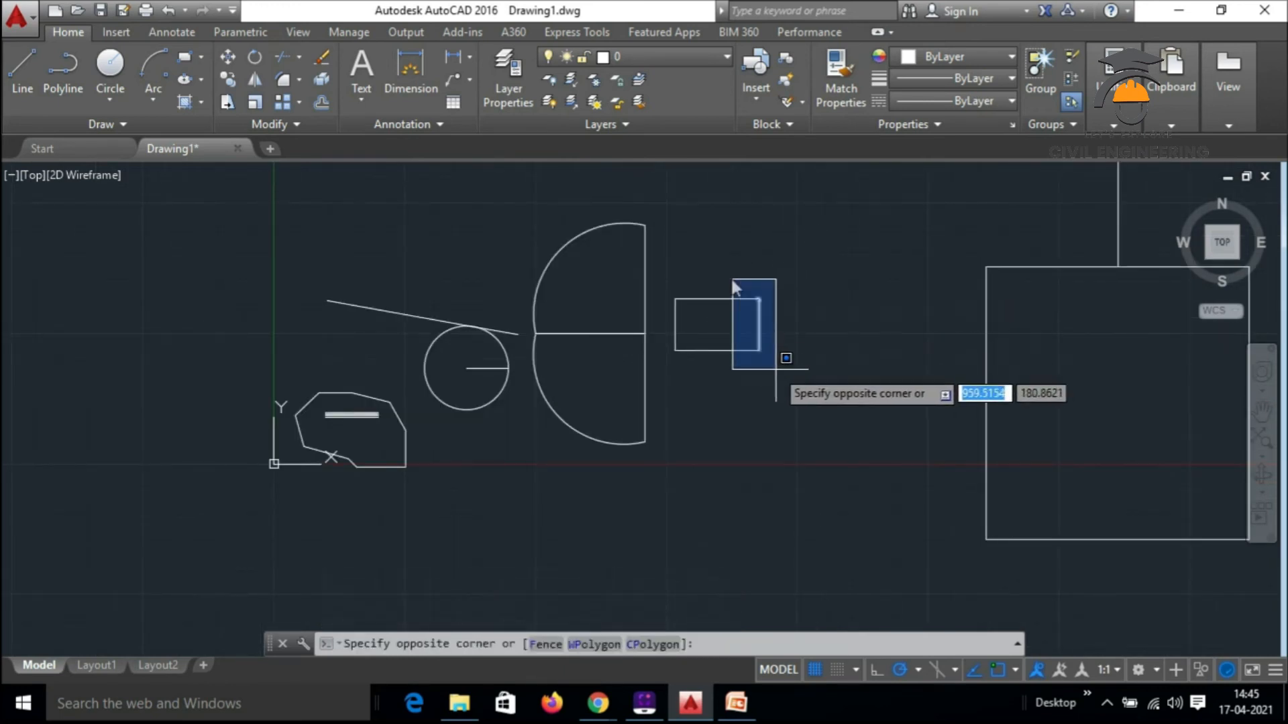
click(720, 281)
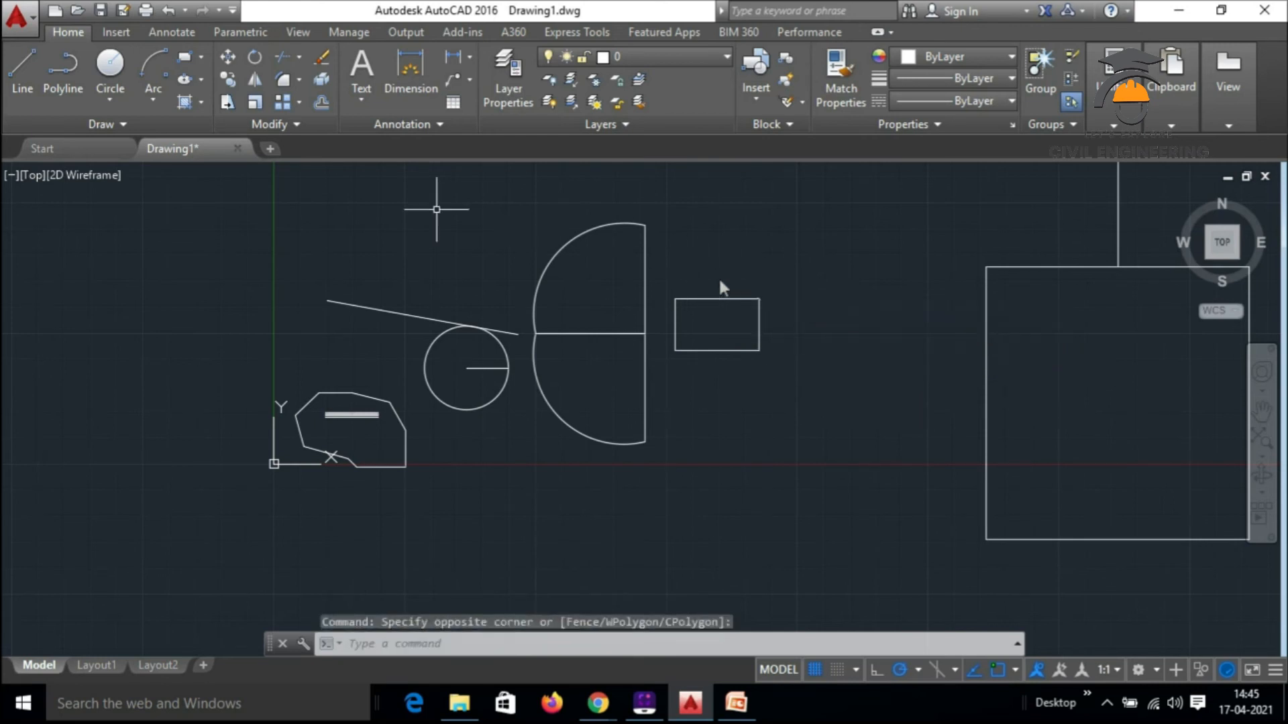
Select the sloping line tangent to the circle, start another selection box above it, and cancel both
click(374, 310)
click(402, 202)
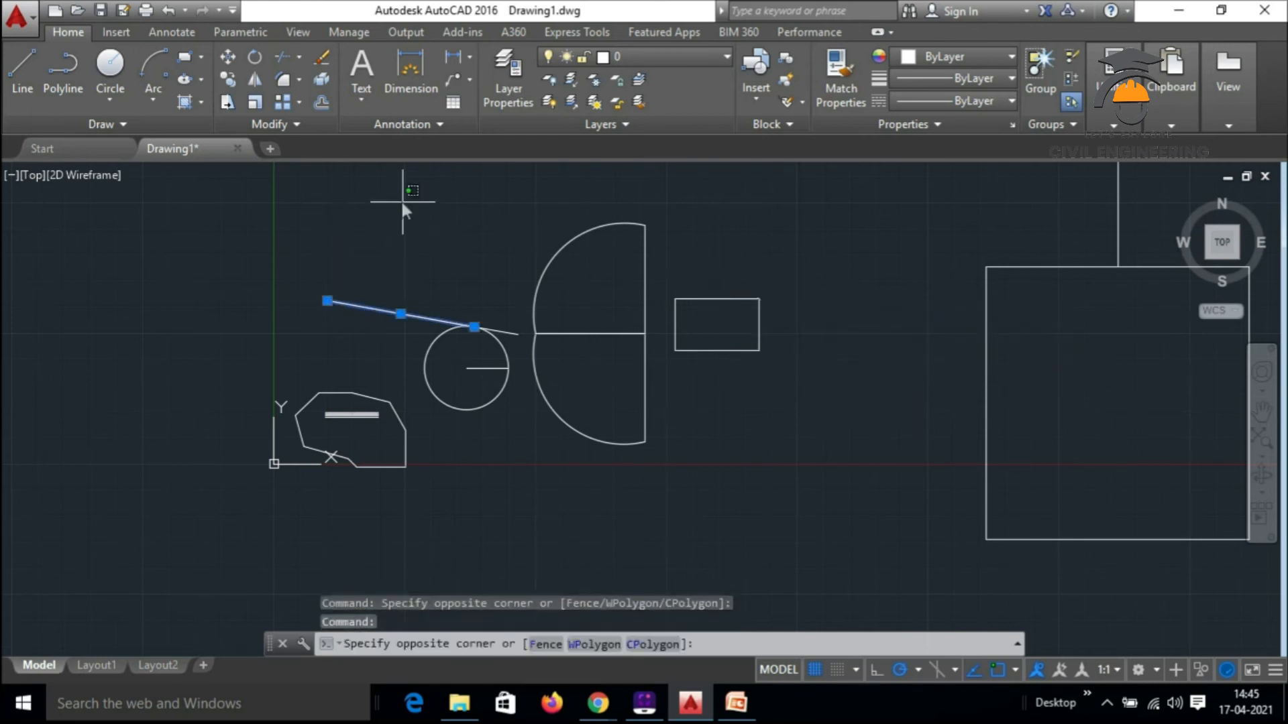
key(Escape)
key(Escape)
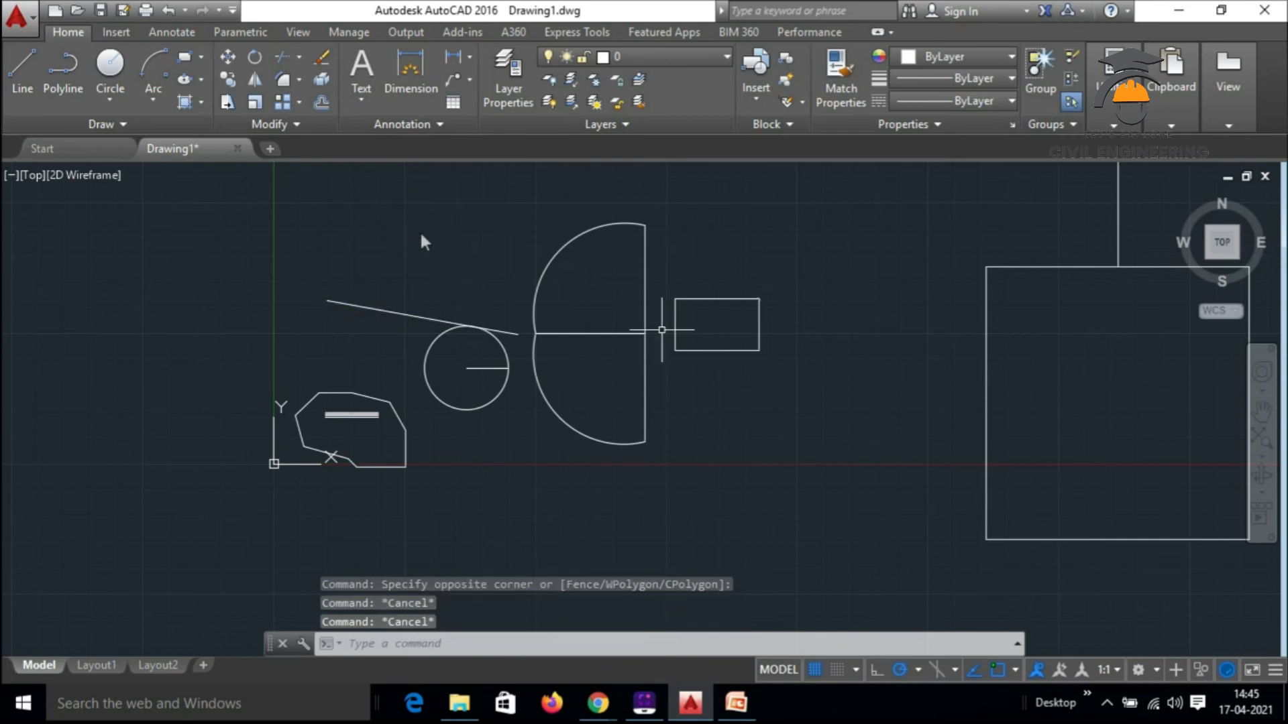
Enclose the small rectangle's left edge completely in a window selection, and clear the selection
scroll(712, 287, up, 6)
scroll(678, 279, down, 2)
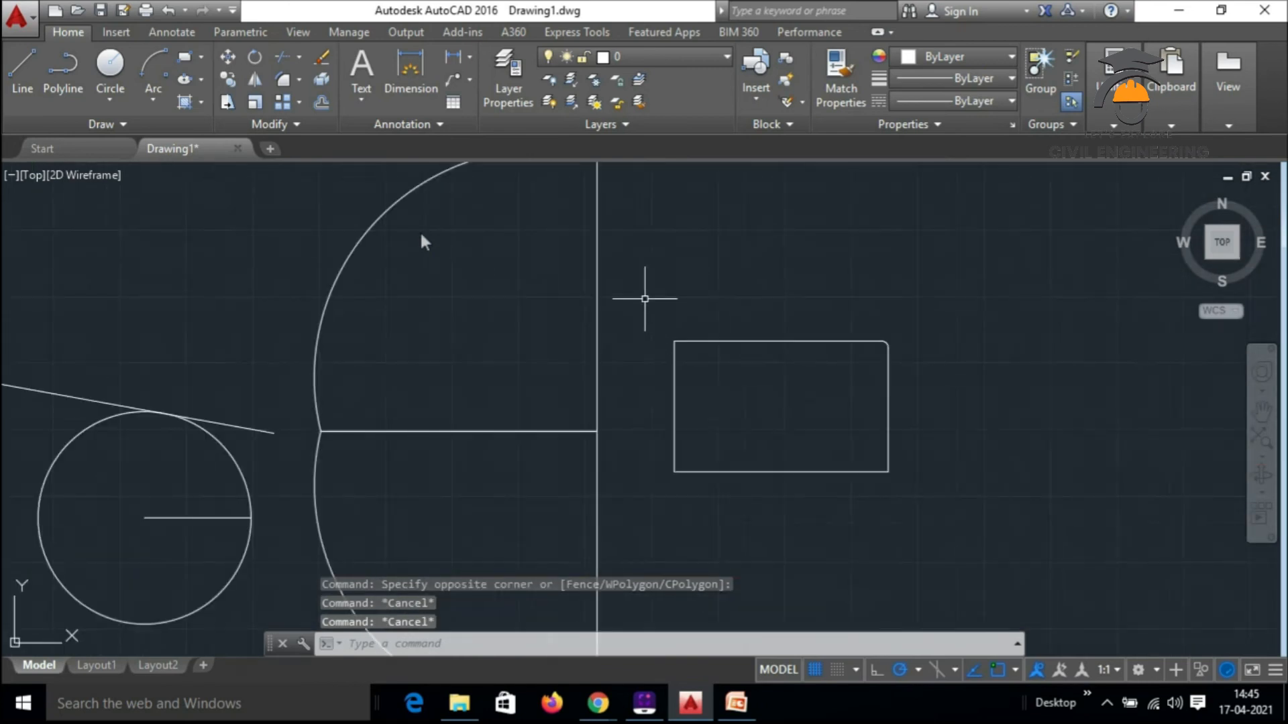
click(645, 299)
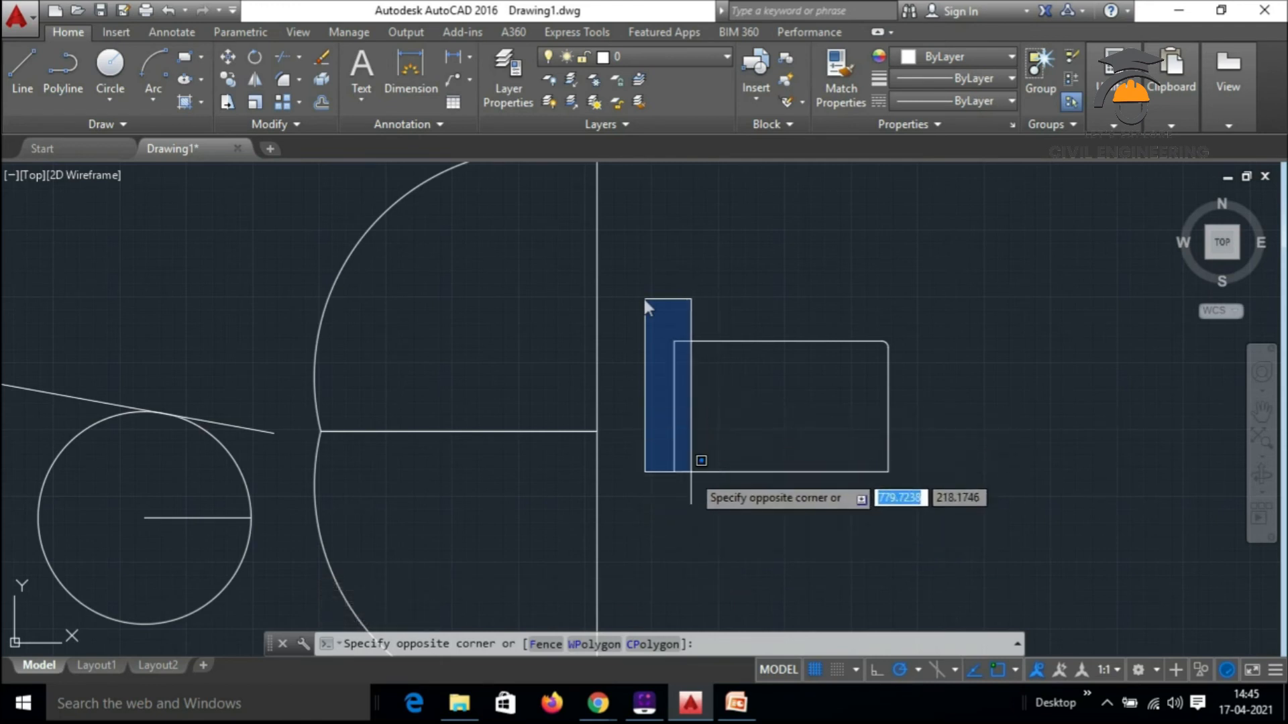
scroll(700, 506, up, 4)
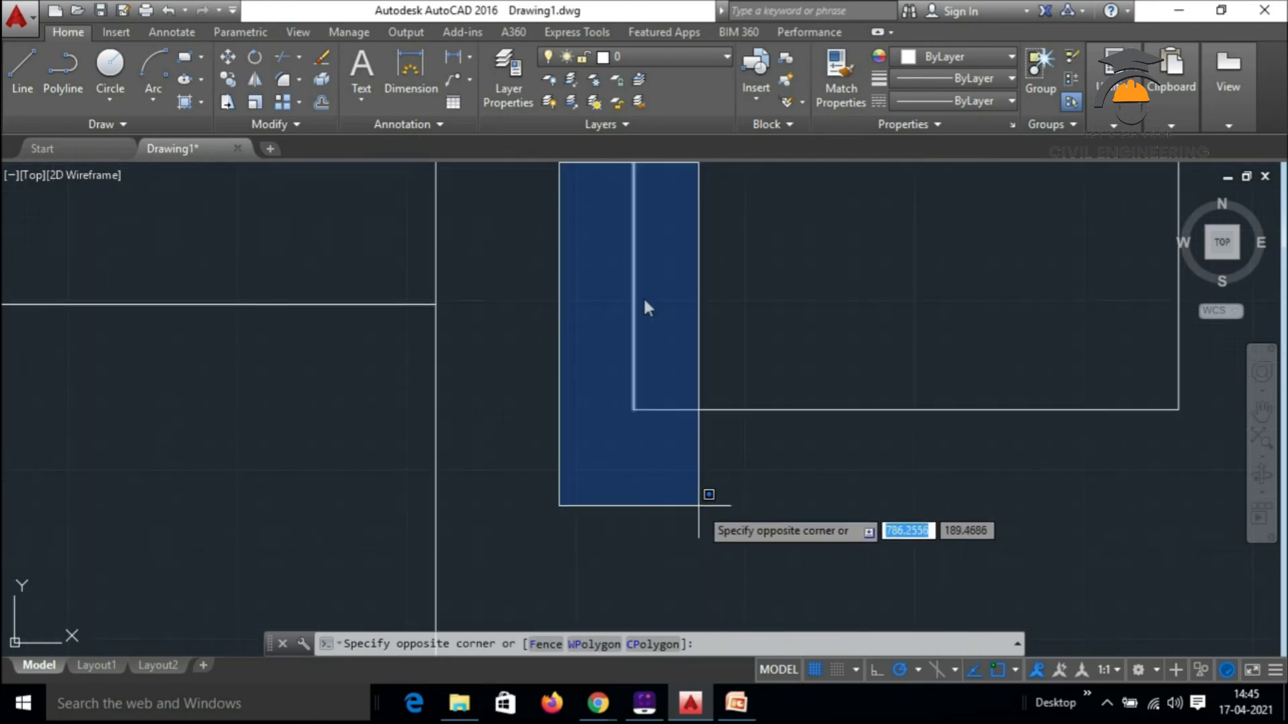
scroll(700, 507, down, 2)
click(699, 508)
key(Escape)
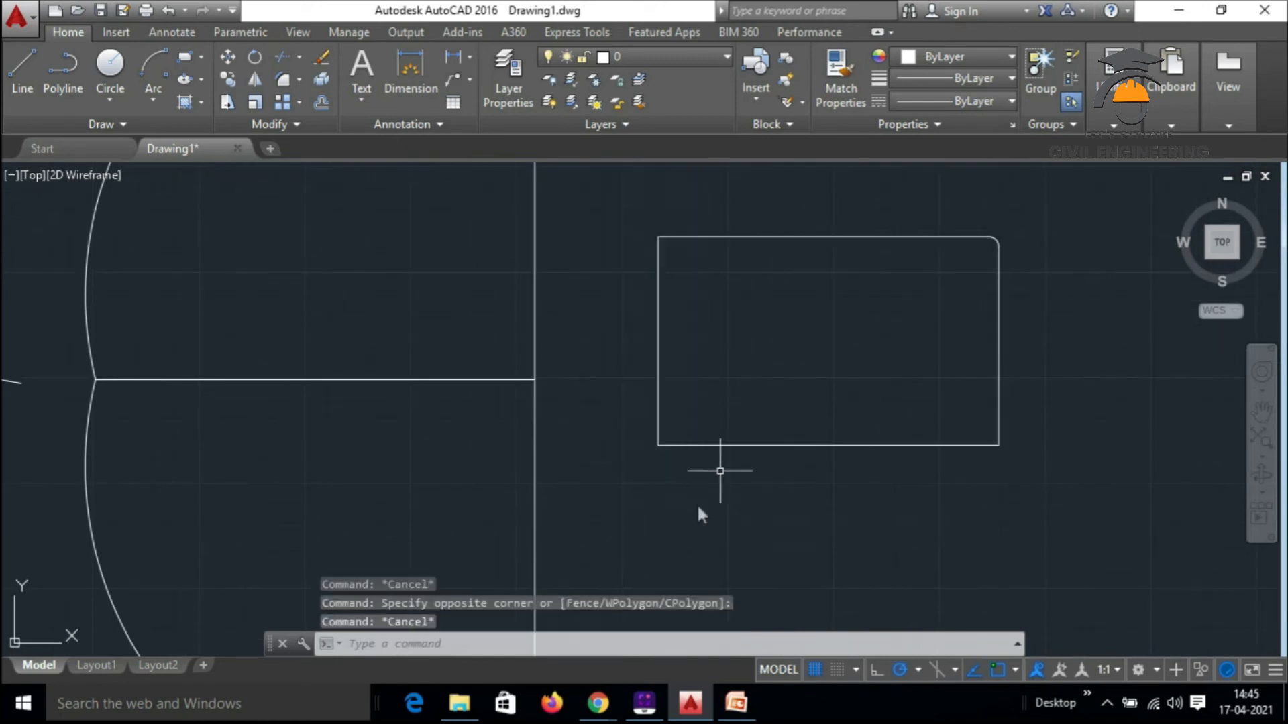
Try a window selection over only part of the rectangle's left edge, select that edge with a crossing box, and clear the selection
click(621, 193)
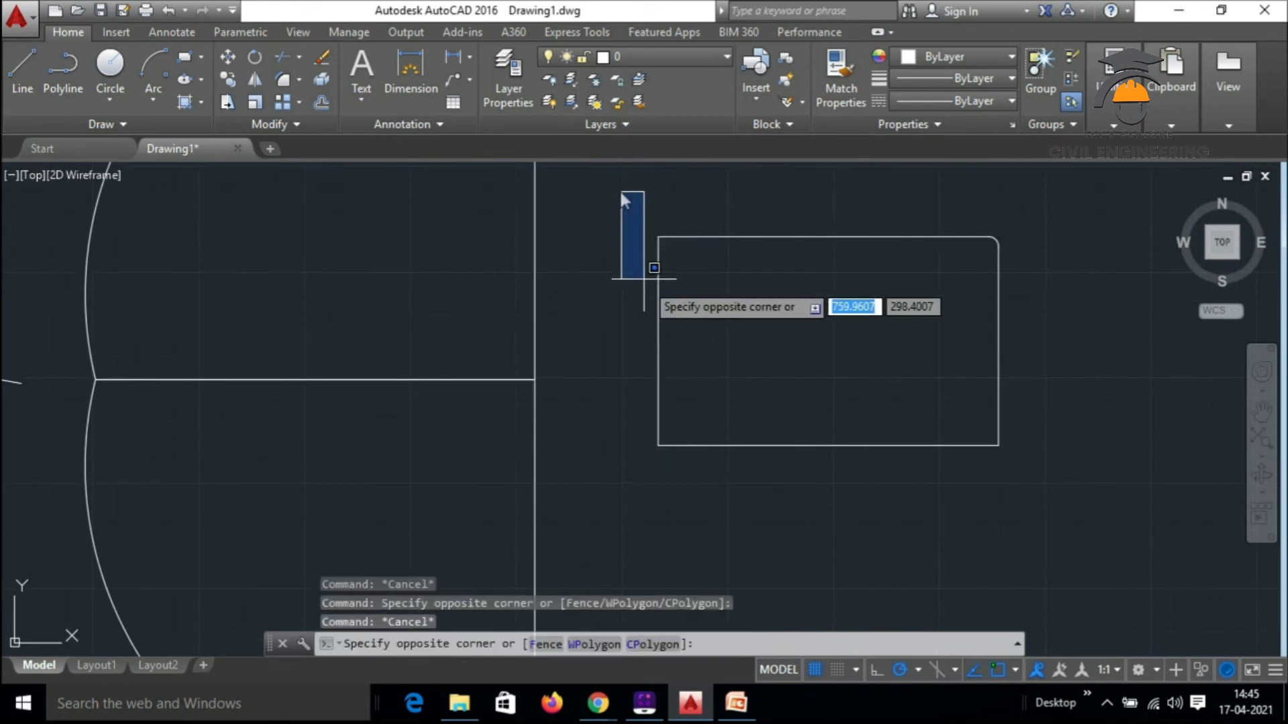
click(690, 371)
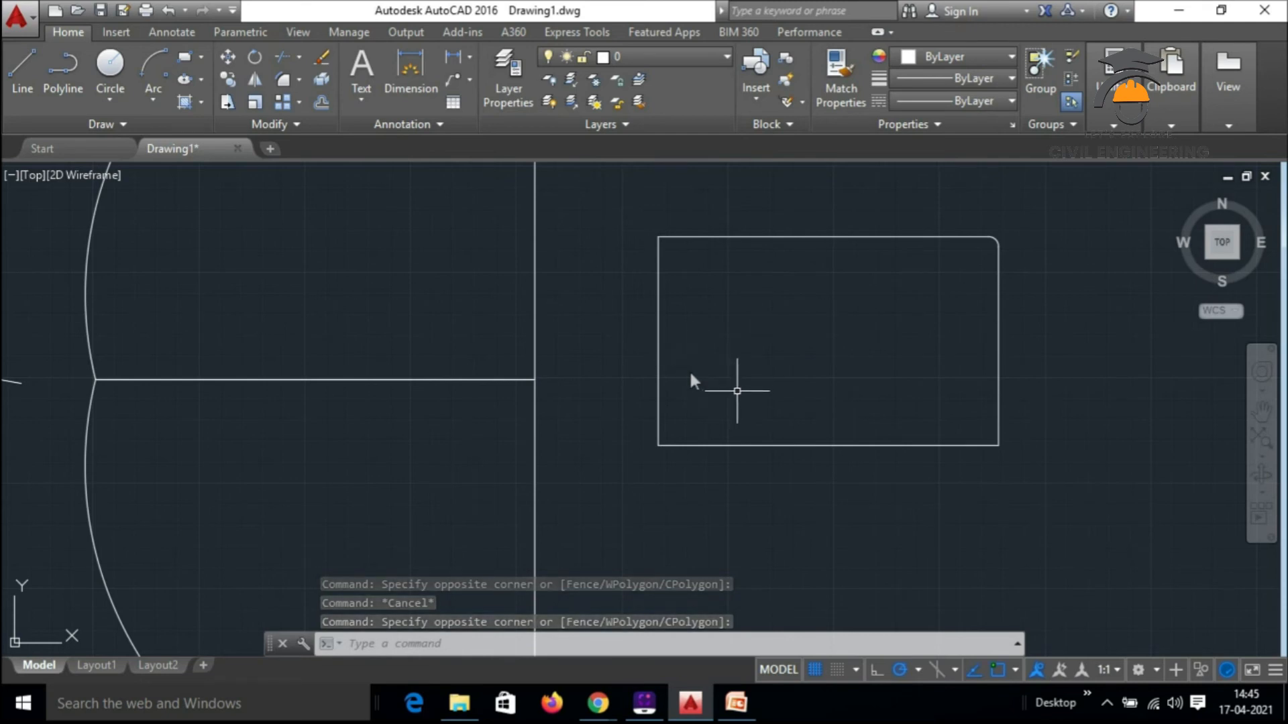
click(737, 391)
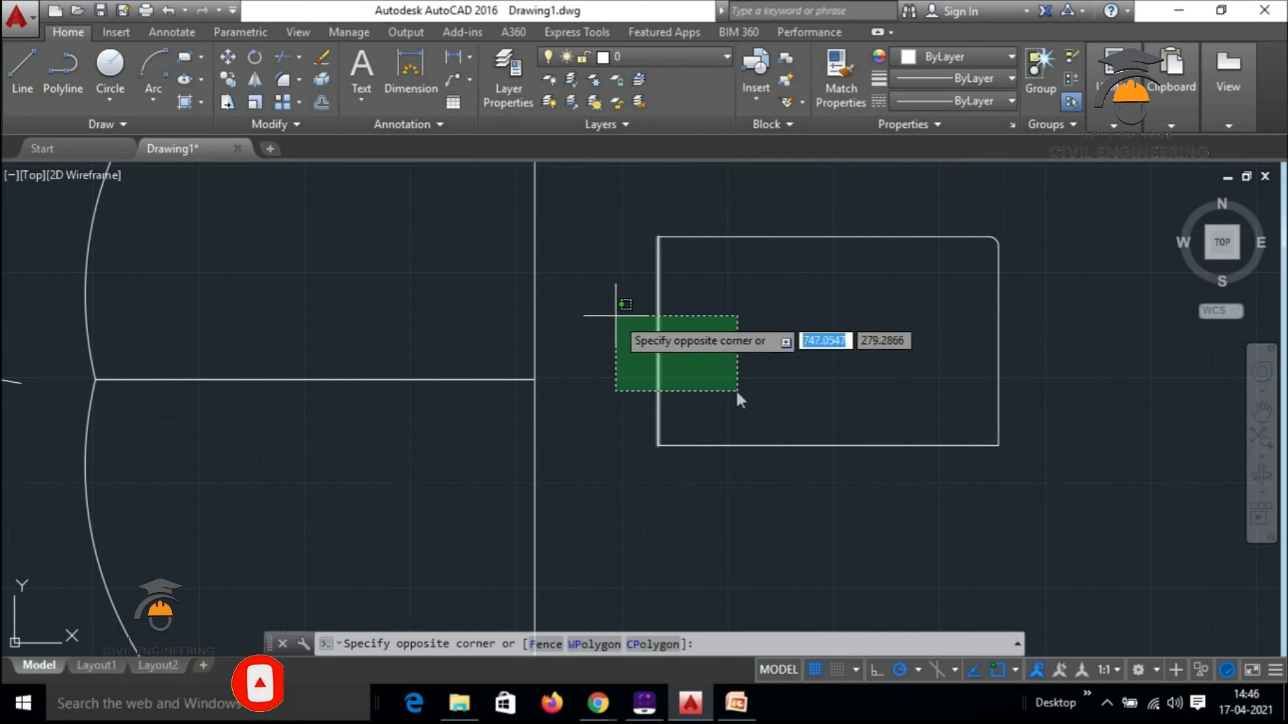
click(616, 316)
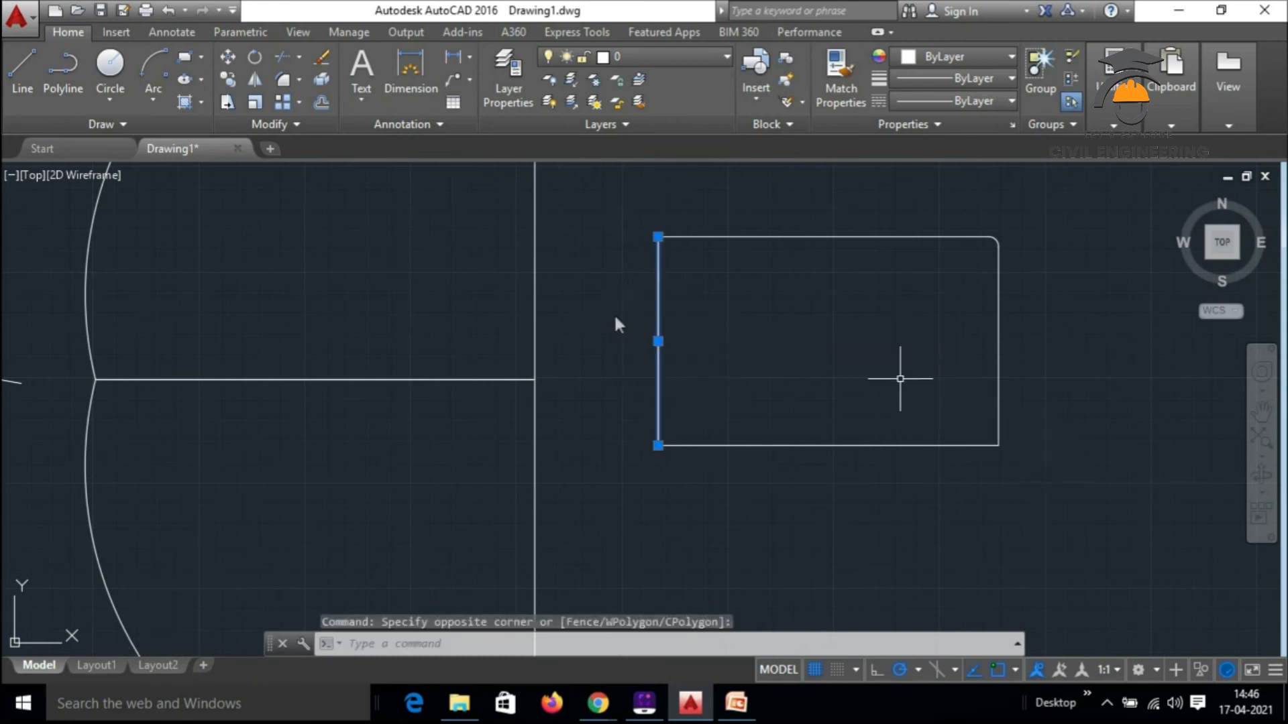
key(Escape)
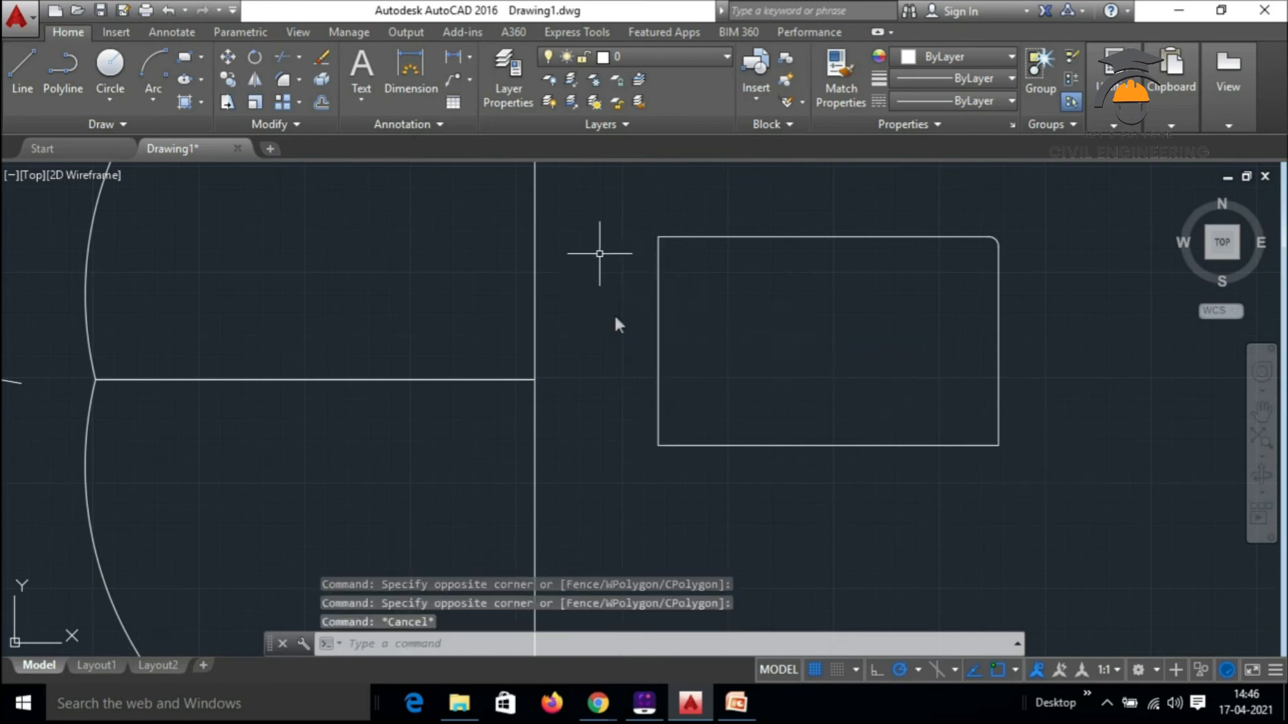
Select the rectangle's whole left edge with a window selection and clear it, and cancel a crossing selection started across the same edge
click(583, 184)
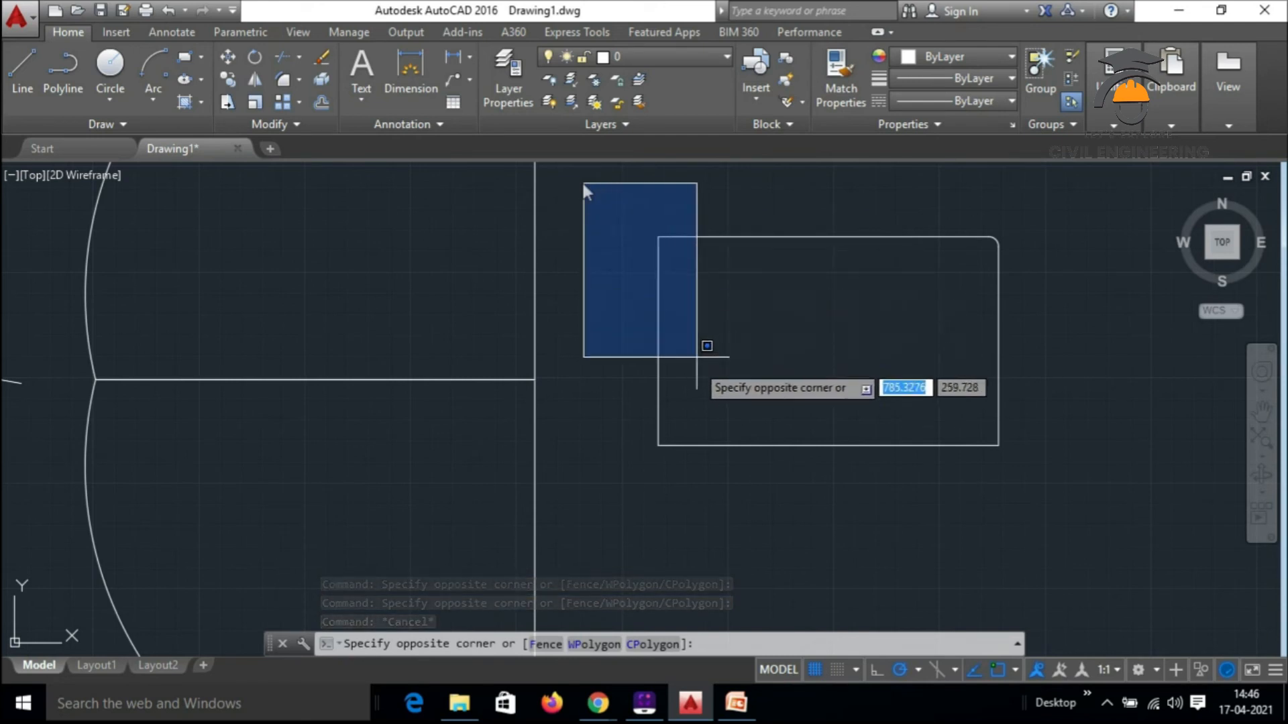
click(685, 488)
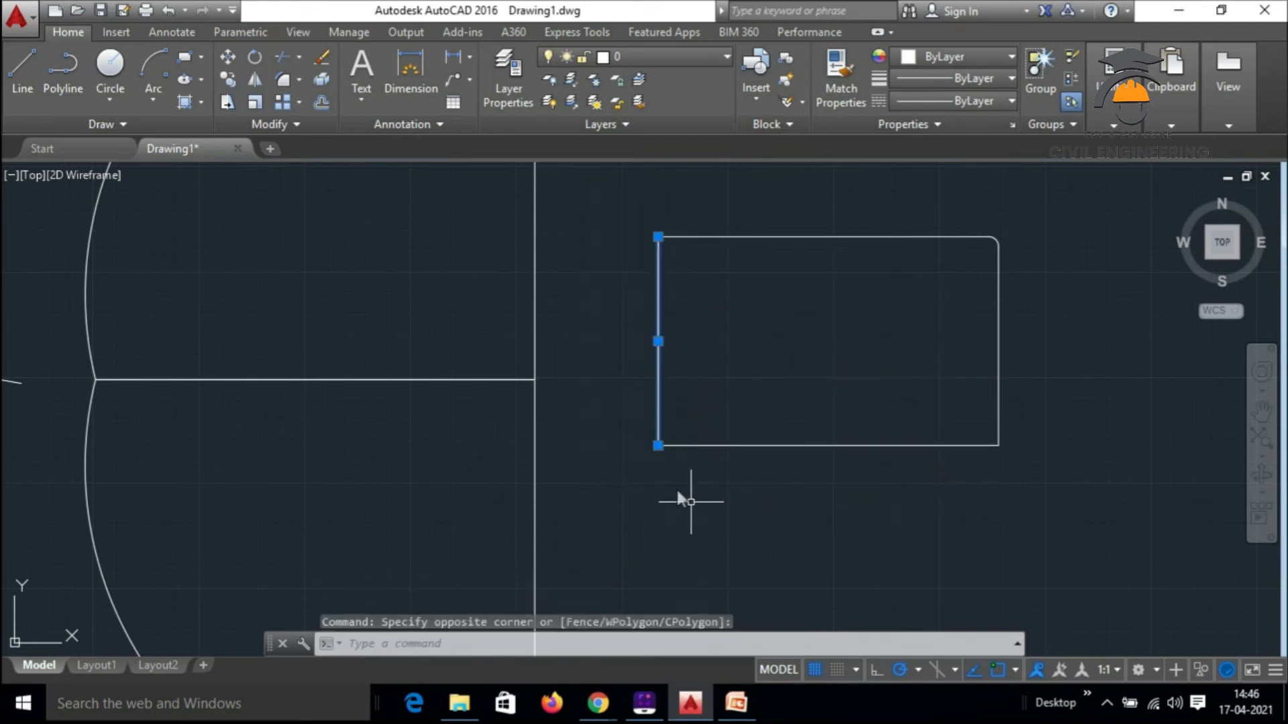
key(Escape)
click(748, 357)
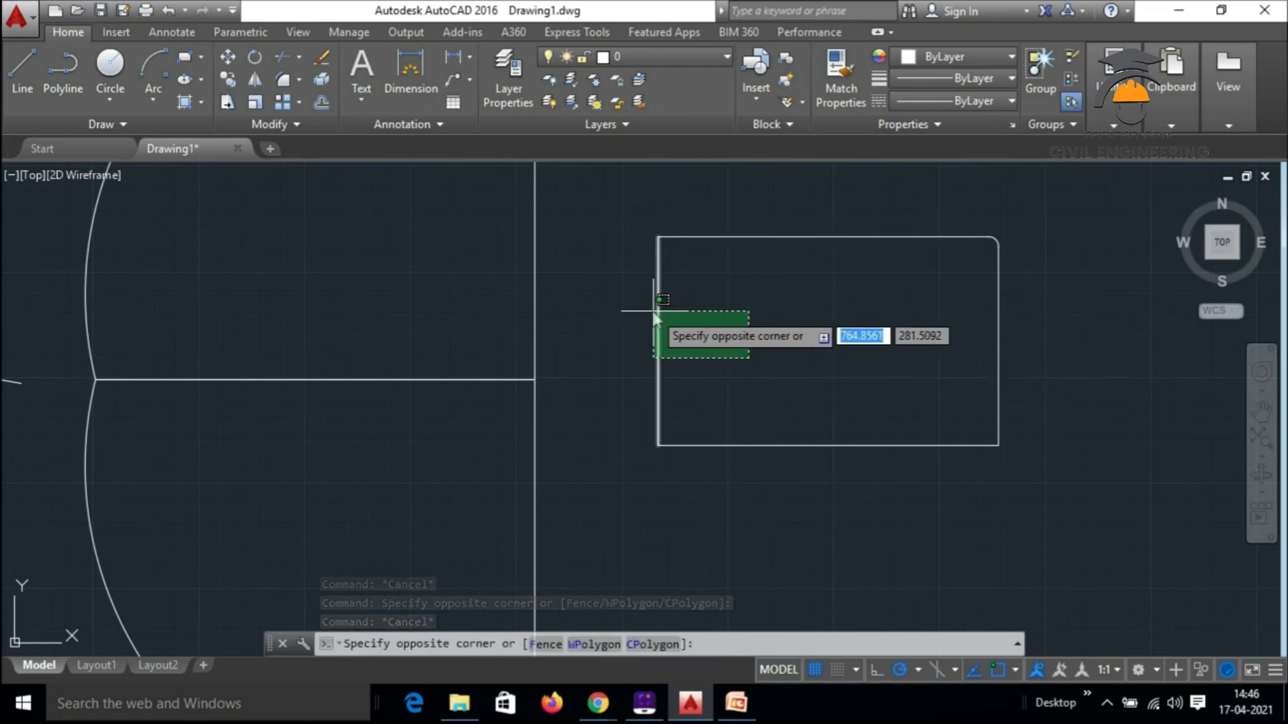
click(748, 358)
key(Escape)
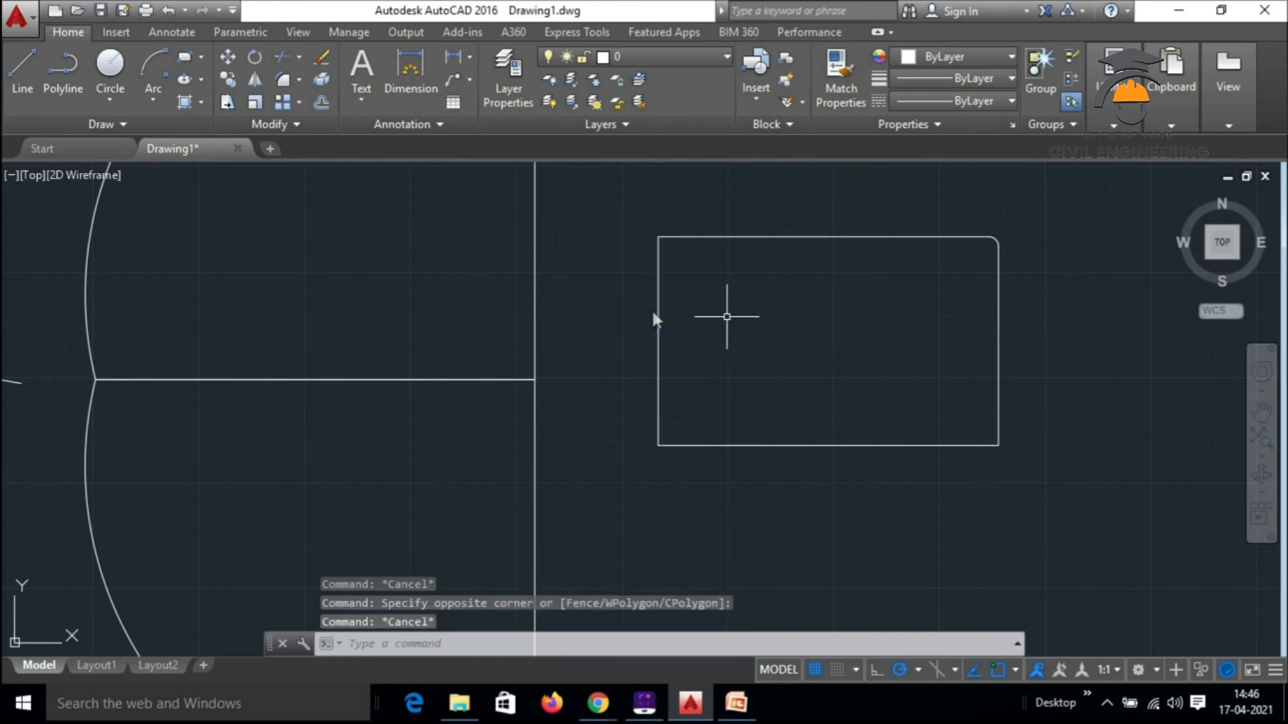
Select the sloping line up to its tangent point on the circle with a window selection, and clear the selection
scroll(726, 315, down, 6)
scroll(510, 295, up, 2)
scroll(502, 291, down, 2)
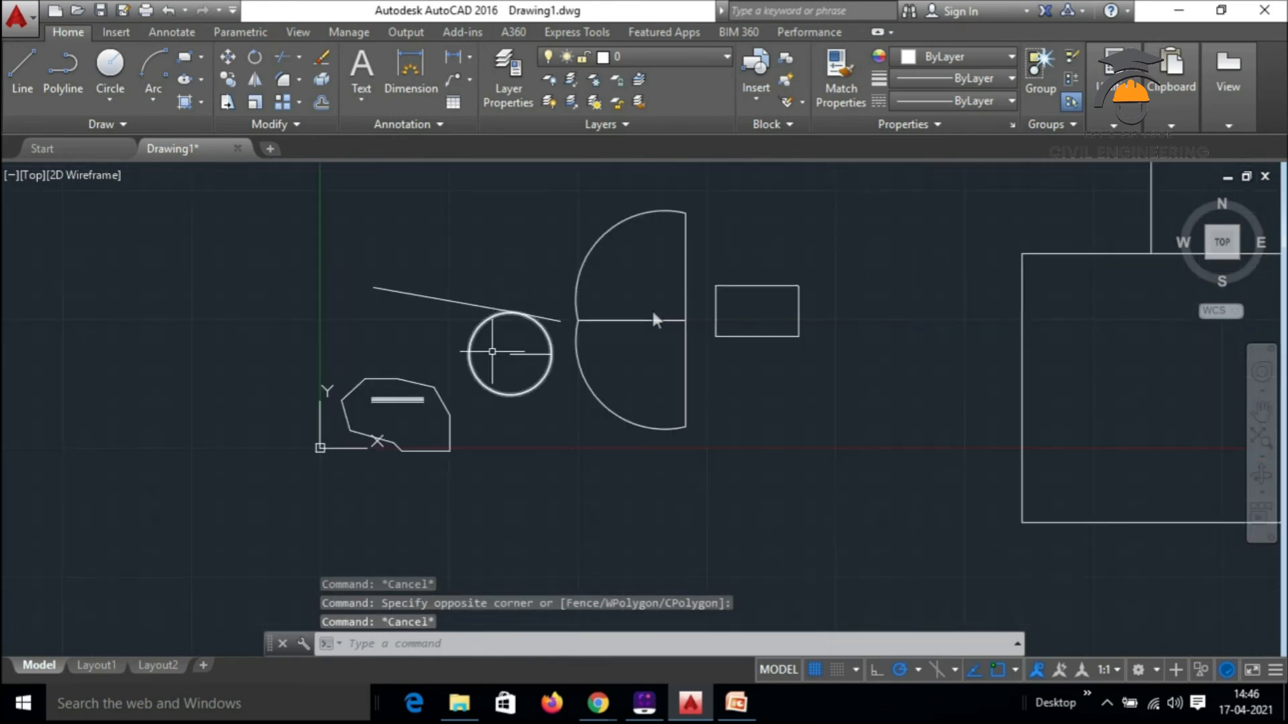
scroll(506, 322, up, 4)
scroll(541, 273, down, 6)
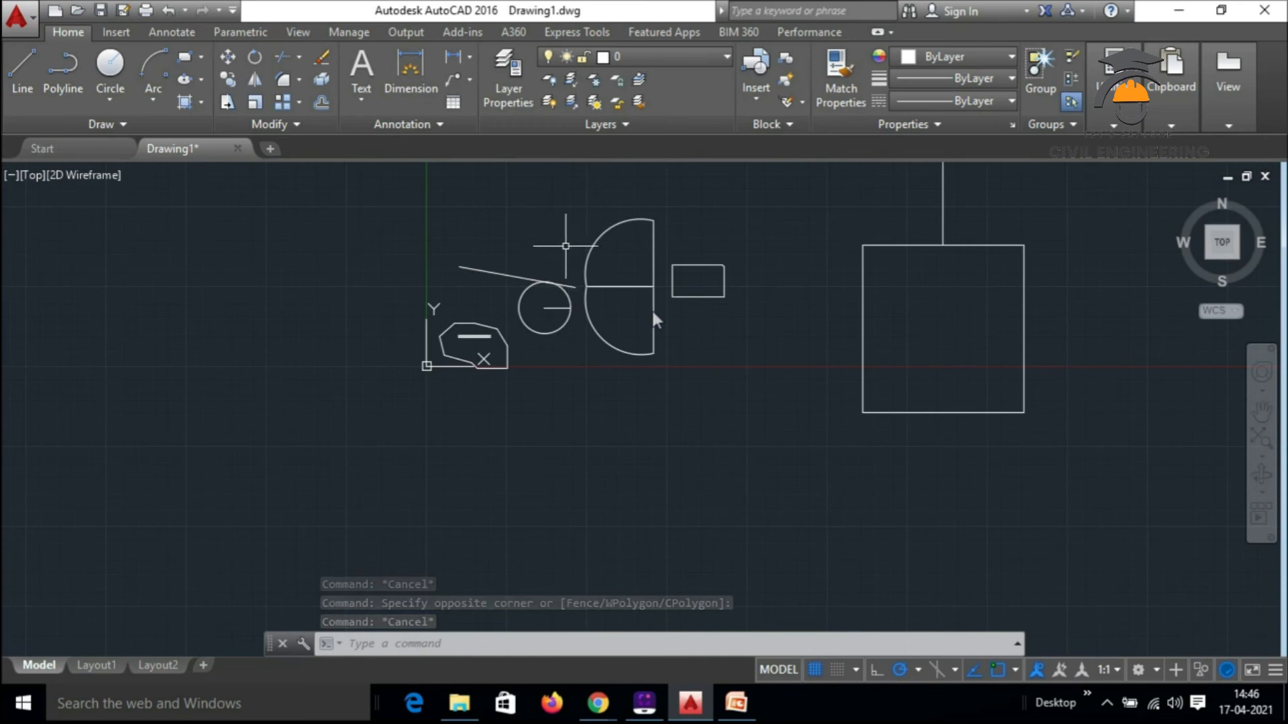
scroll(533, 256, up, 4)
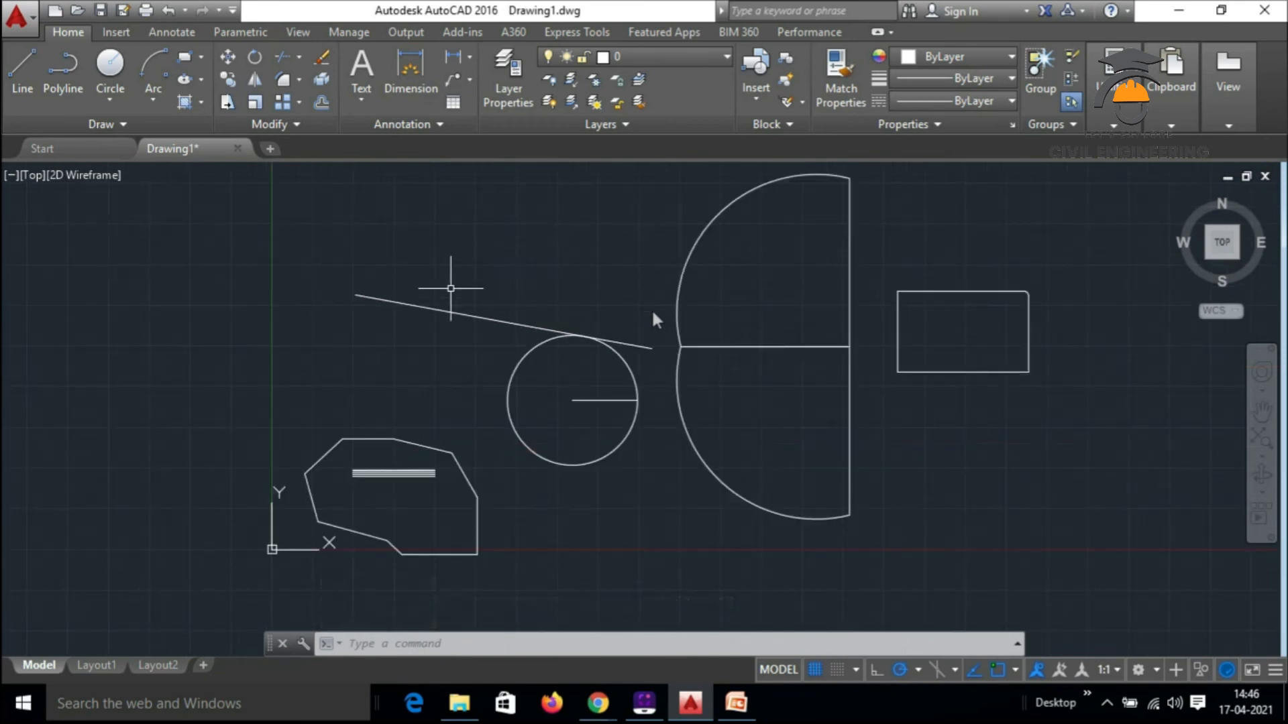
click(336, 271)
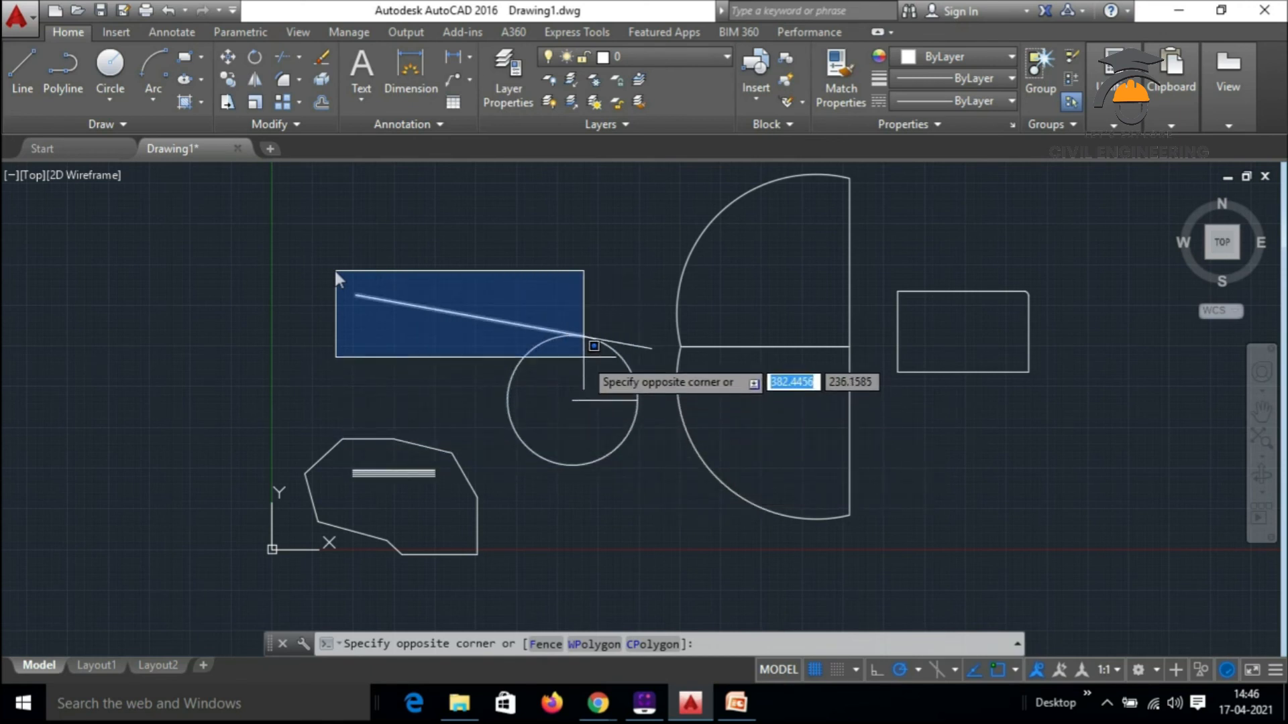
click(595, 360)
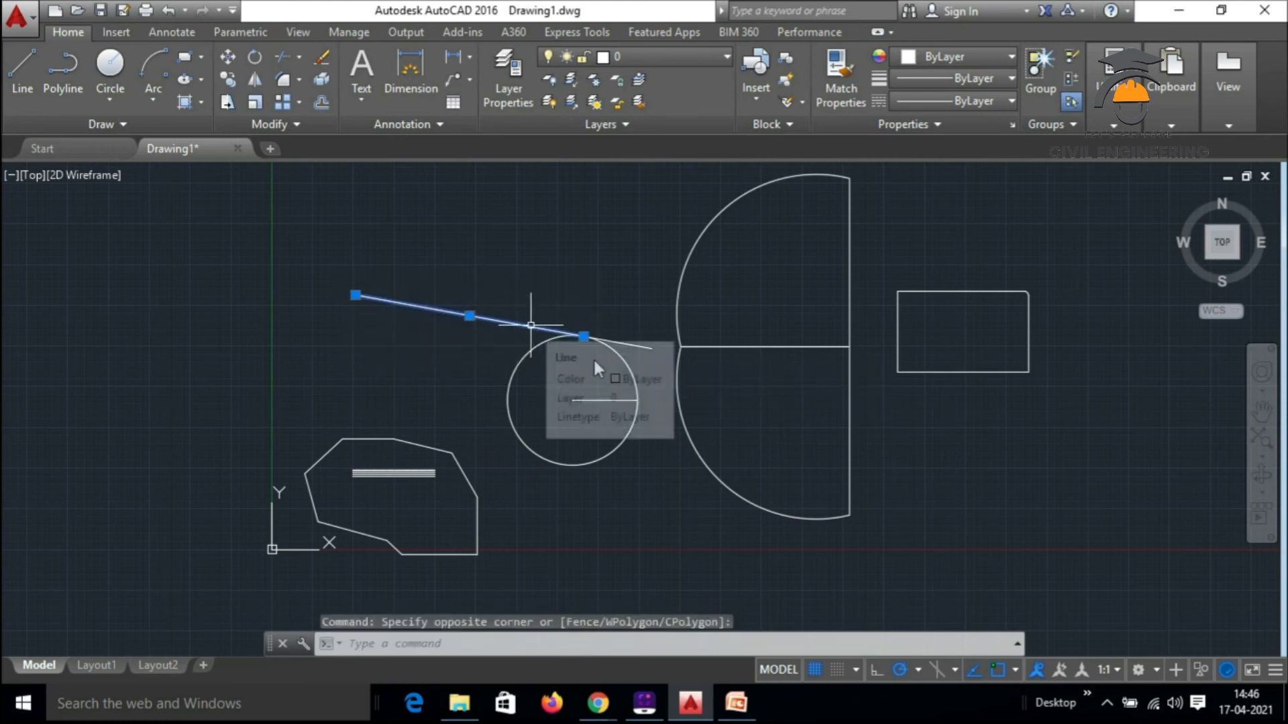
key(Escape)
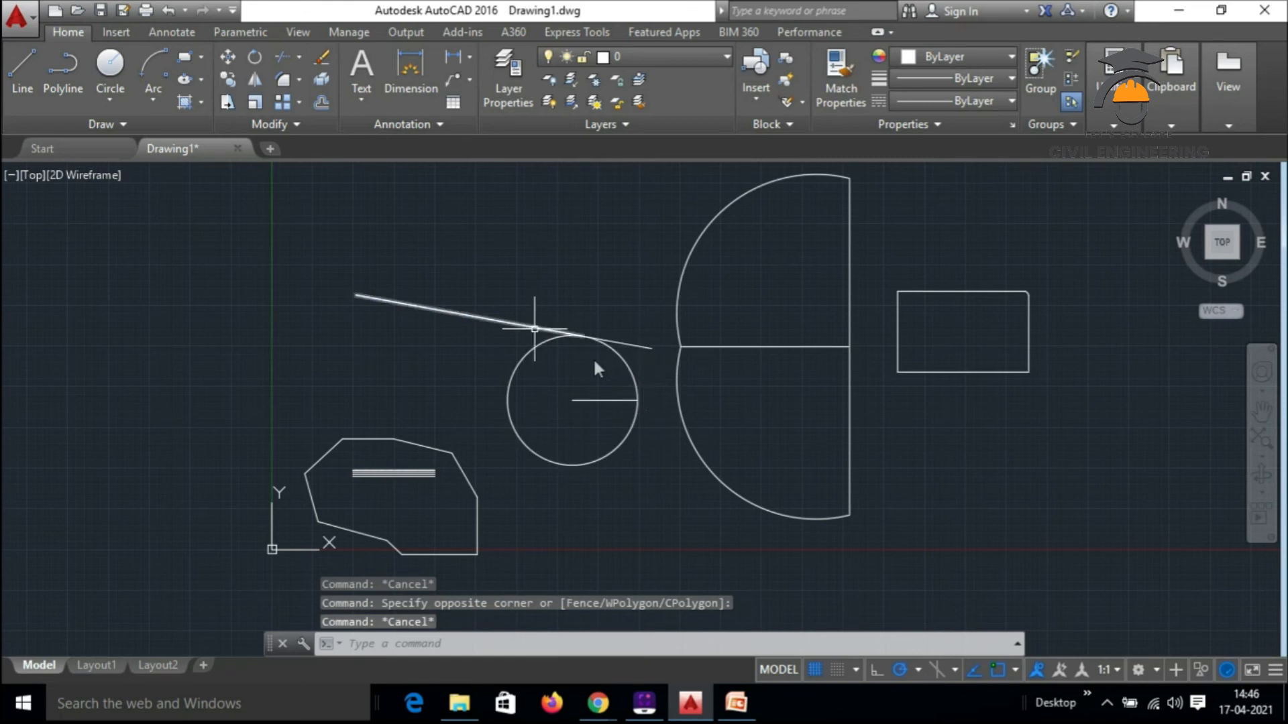
Select the circle and both pieces of the sloping tangent line with a crossing selection
click(658, 389)
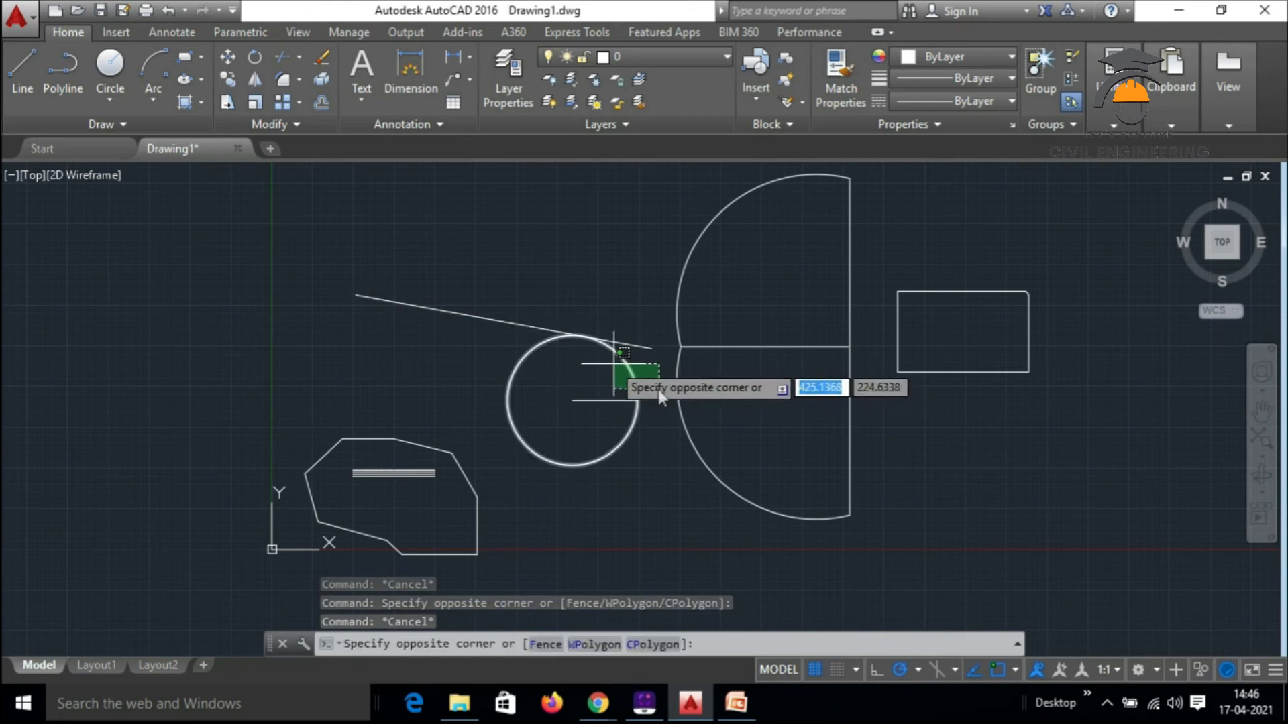
click(535, 313)
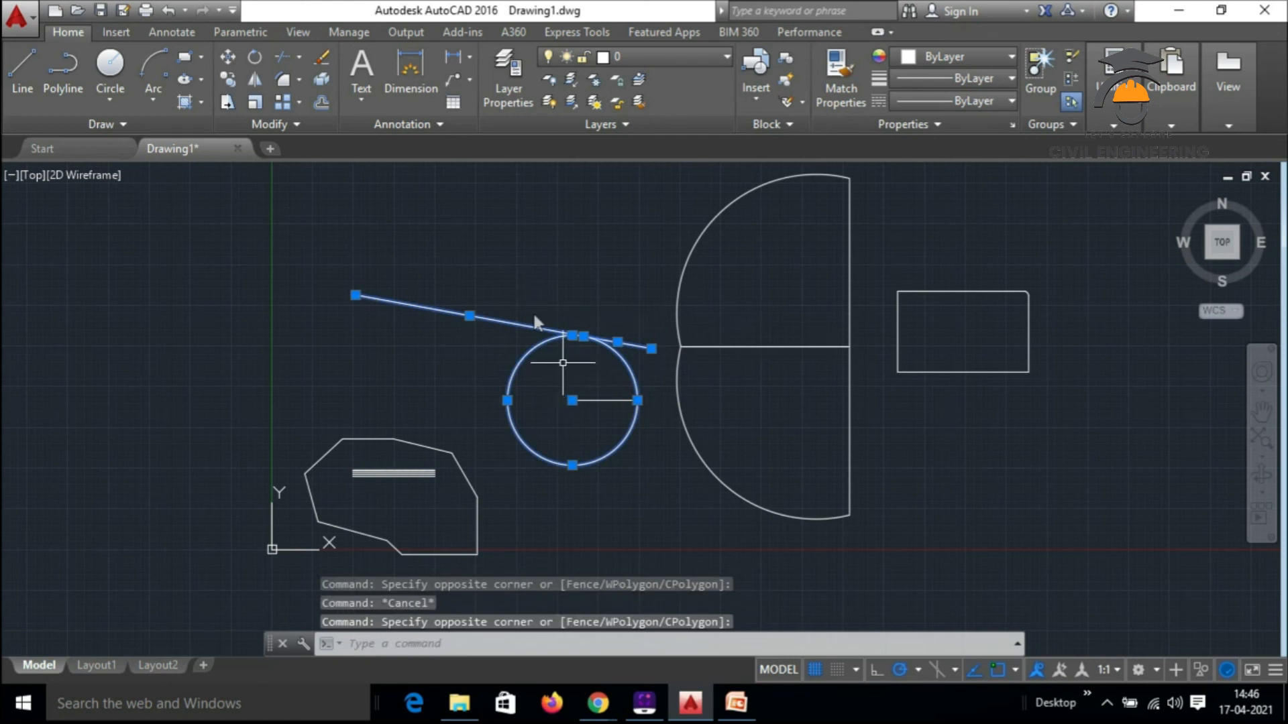
Erase the sloping line up to its tangent point on the circle, picking it with a window selection
key(Escape)
click(318, 246)
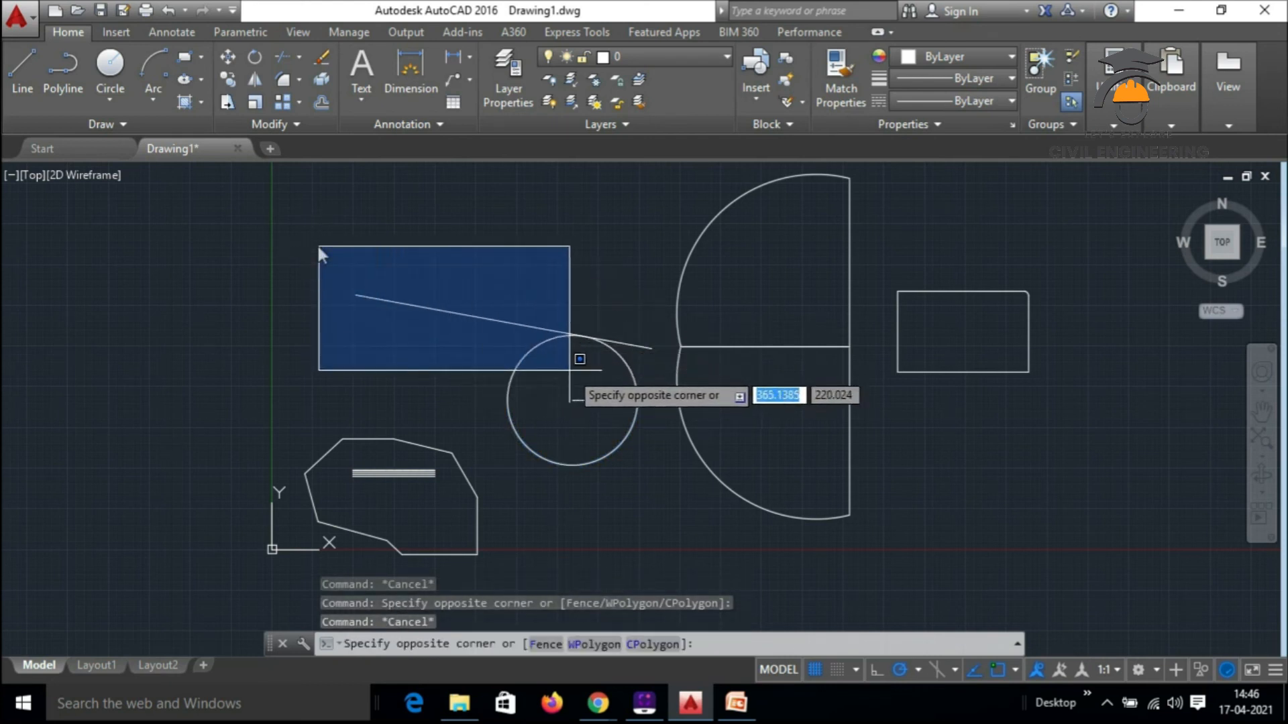
click(594, 369)
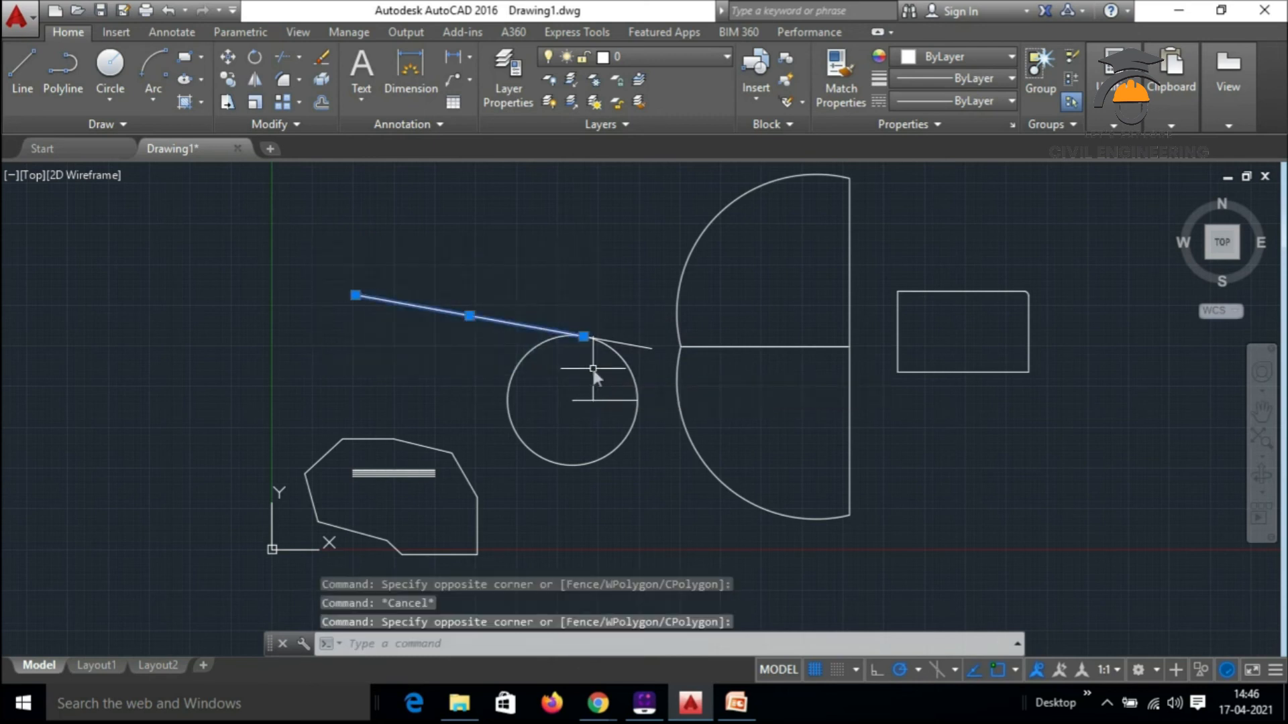
key(Delete)
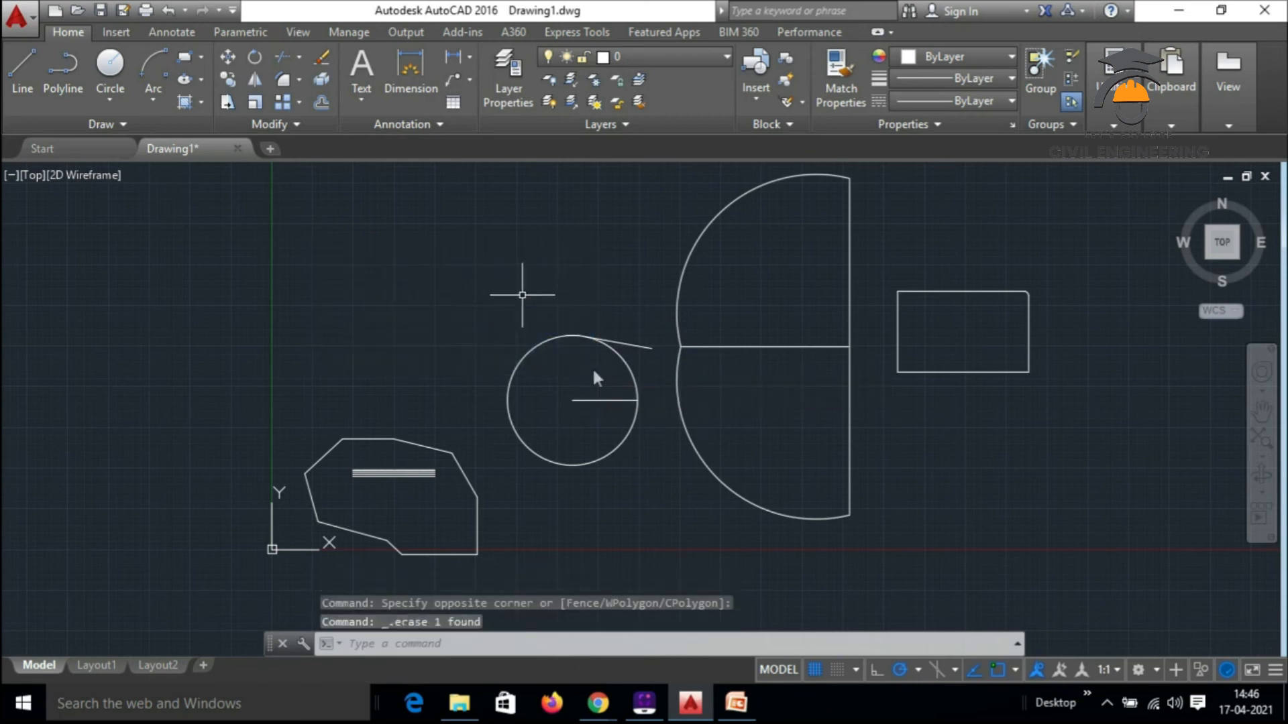
Select all remaining objects with a window selection twice, clearing the selection each time
scroll(546, 281, down, 6)
scroll(540, 297, down, 2)
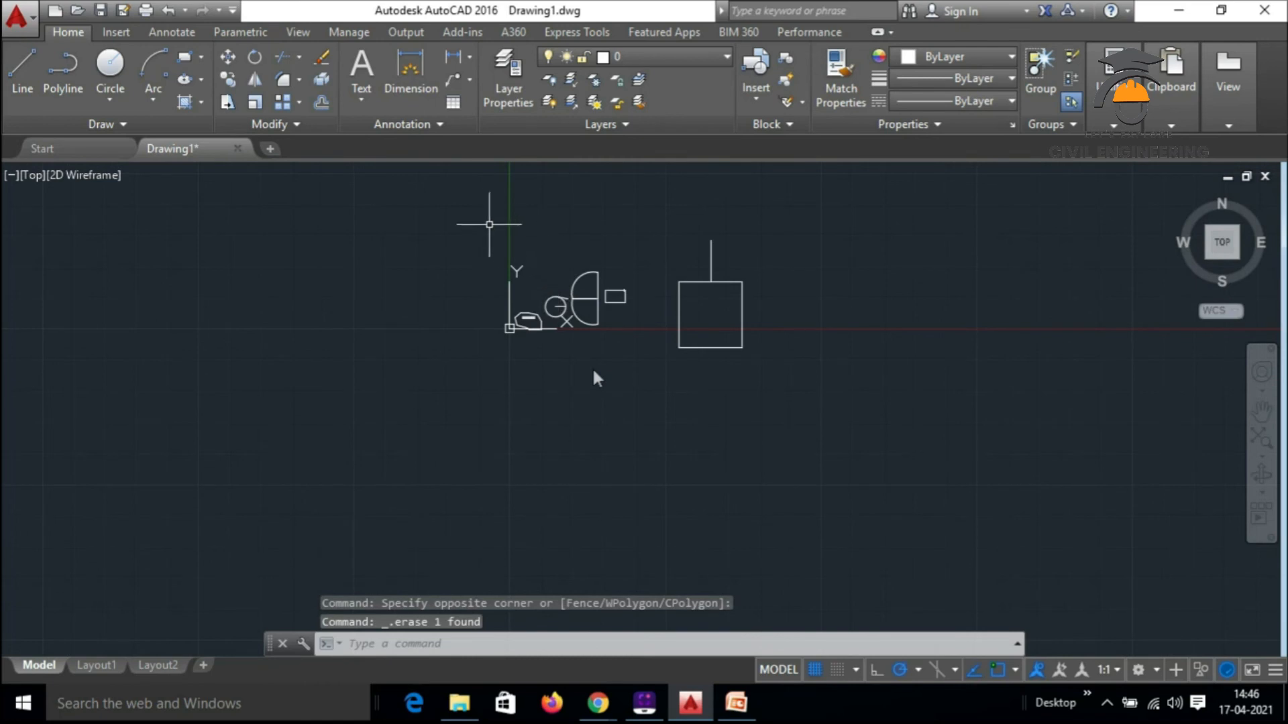
click(479, 219)
click(846, 462)
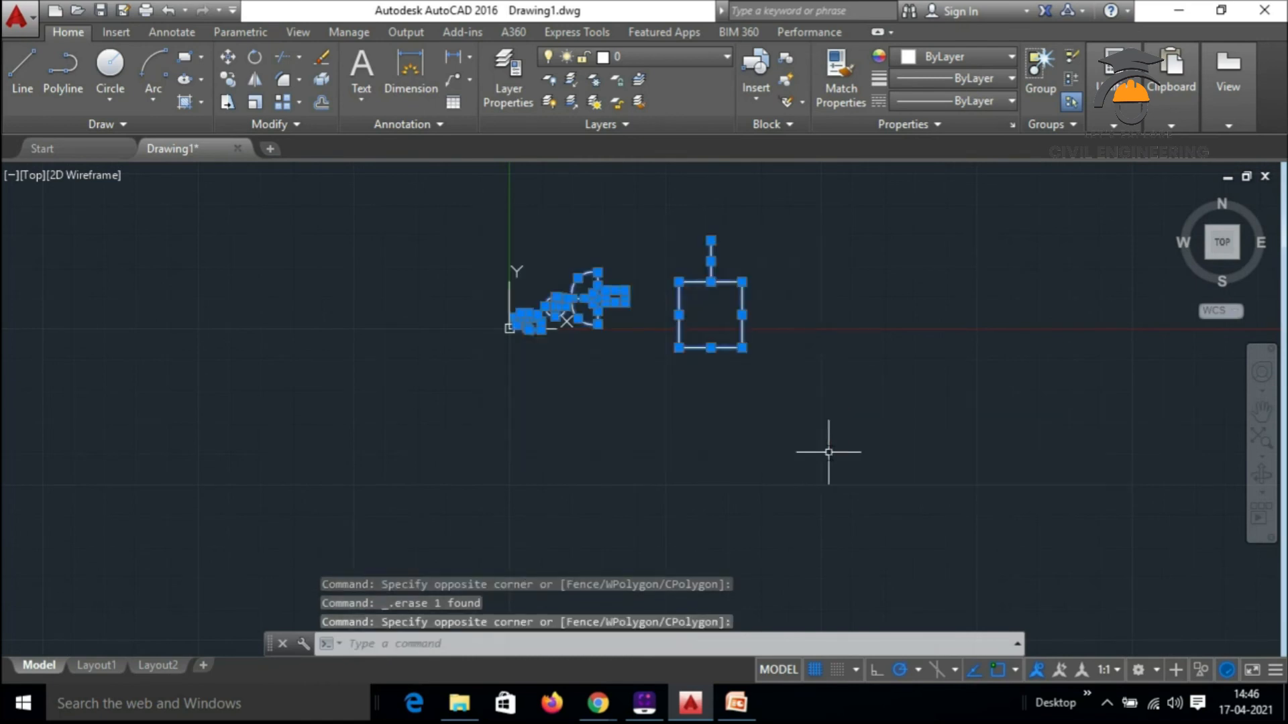
key(Escape)
click(470, 206)
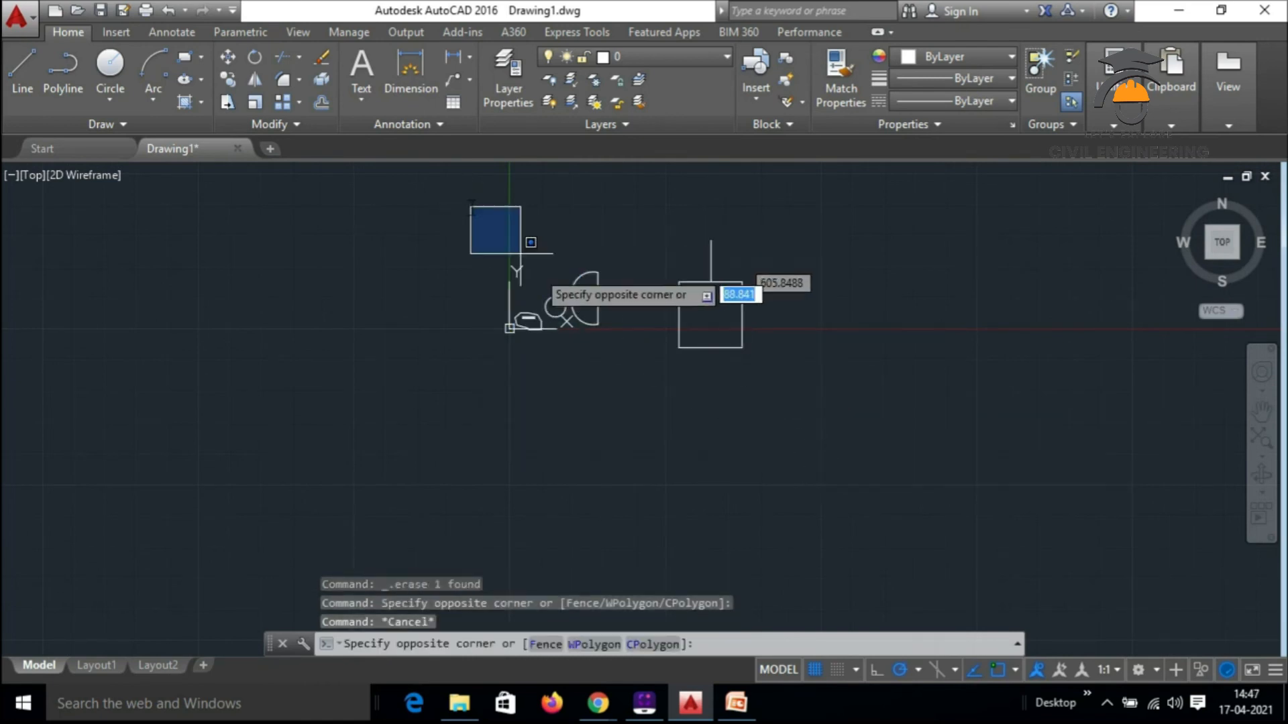
click(806, 422)
click(900, 396)
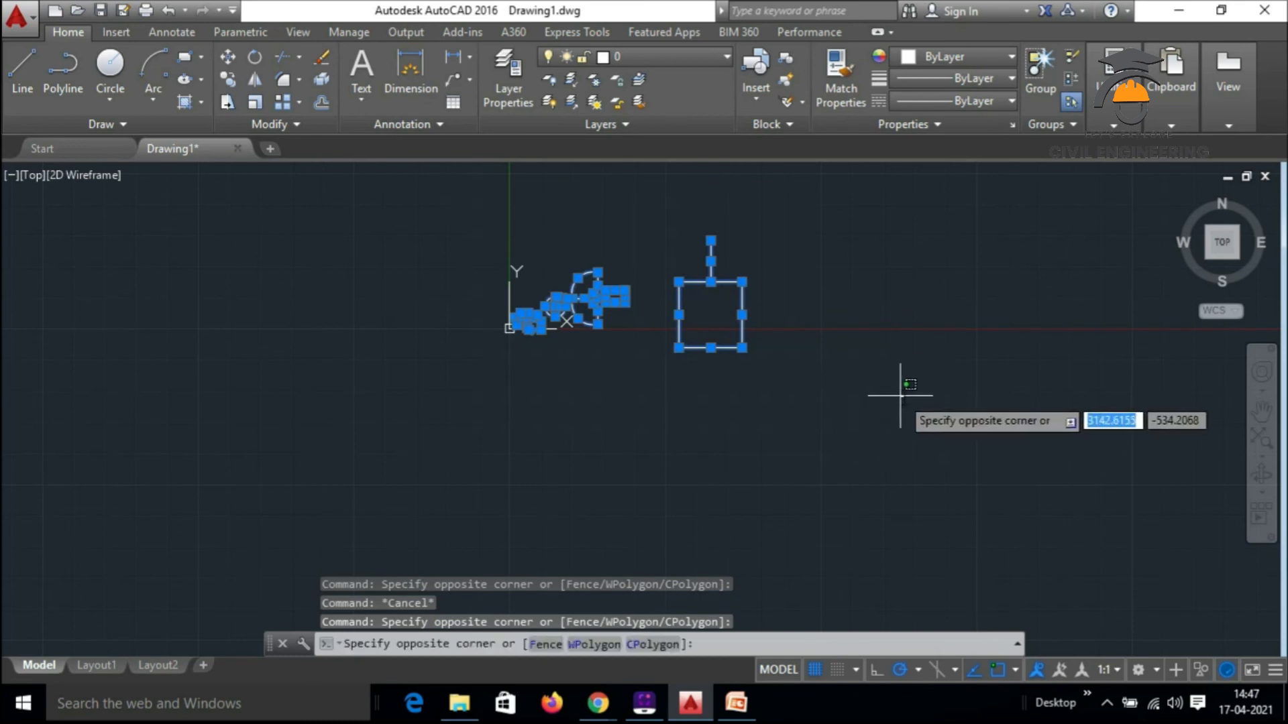
key(Escape)
key(Escape)
Erase every remaining object in the drawing using crossing selections
click(952, 381)
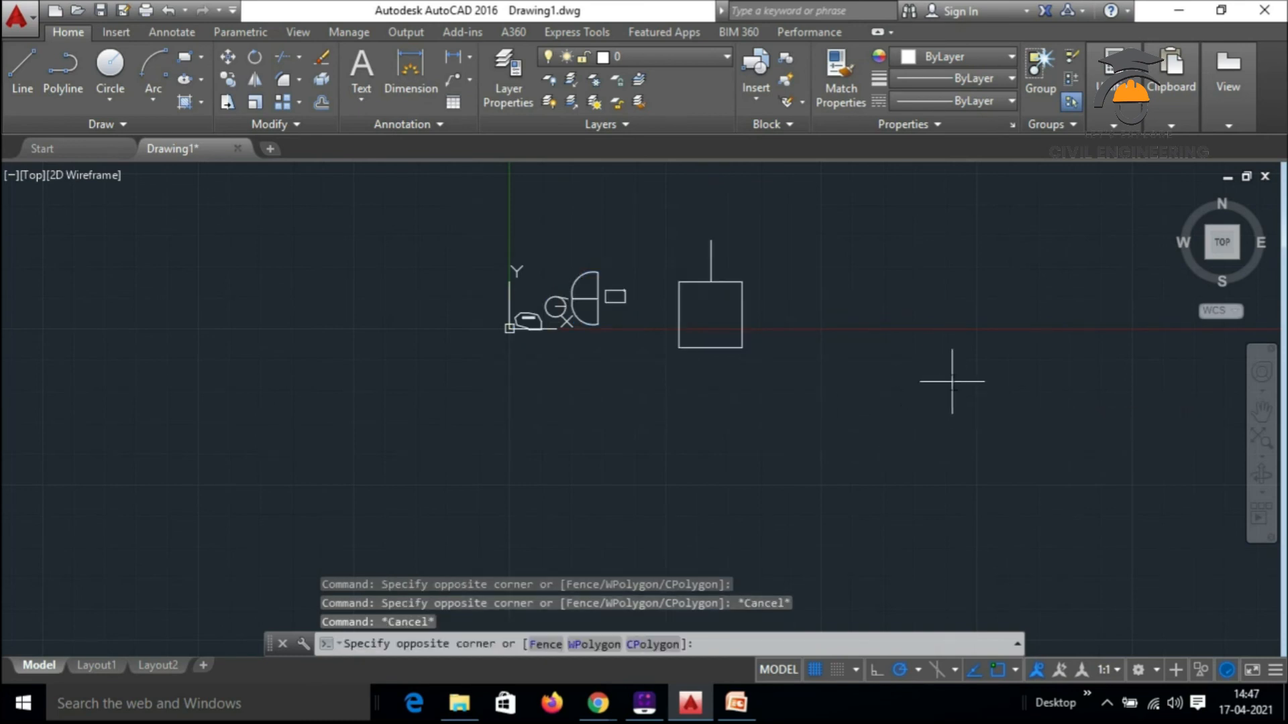
click(436, 291)
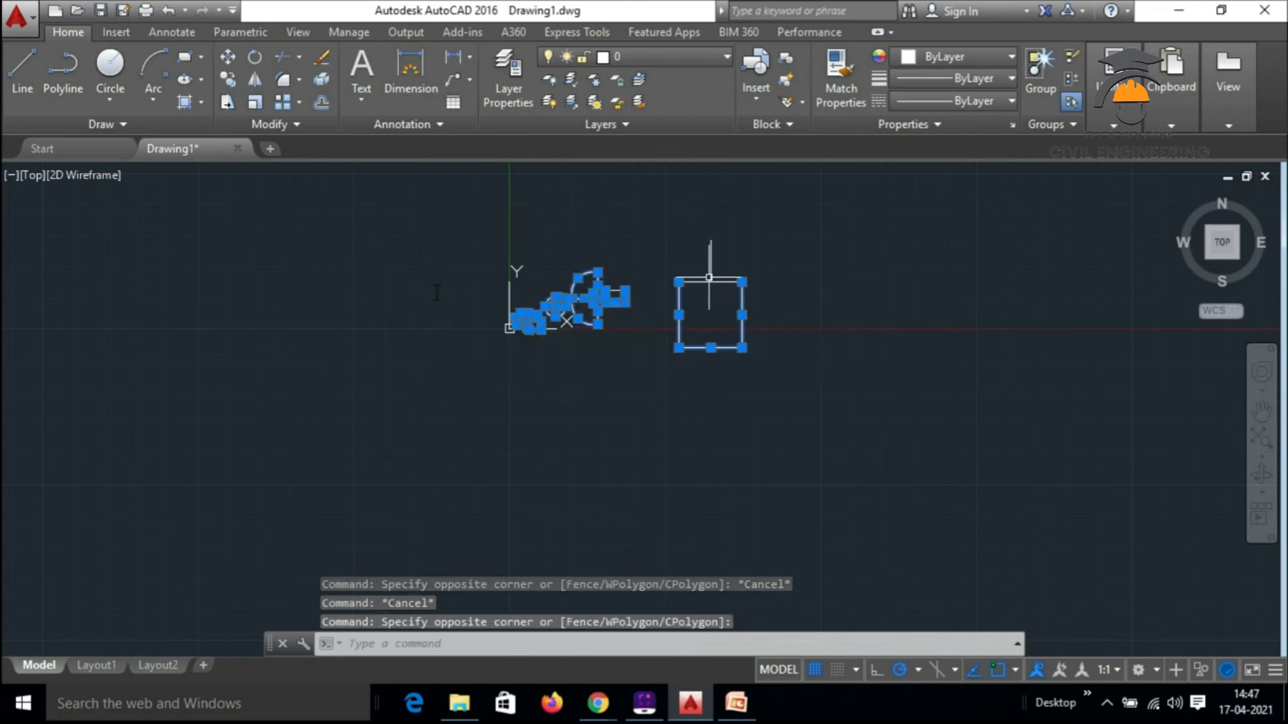
click(834, 389)
click(495, 286)
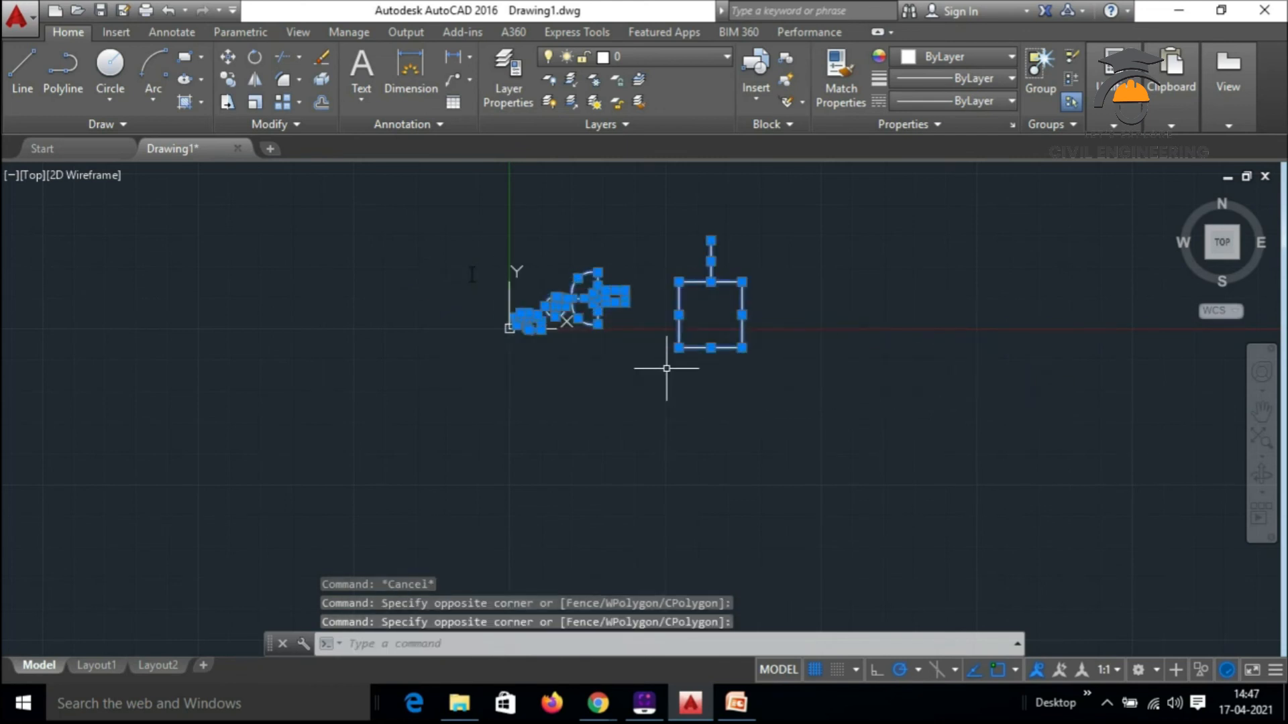
key(Delete)
Zoom the empty drawing with the All option of the Zoom command
scroll(551, 287, down, 3)
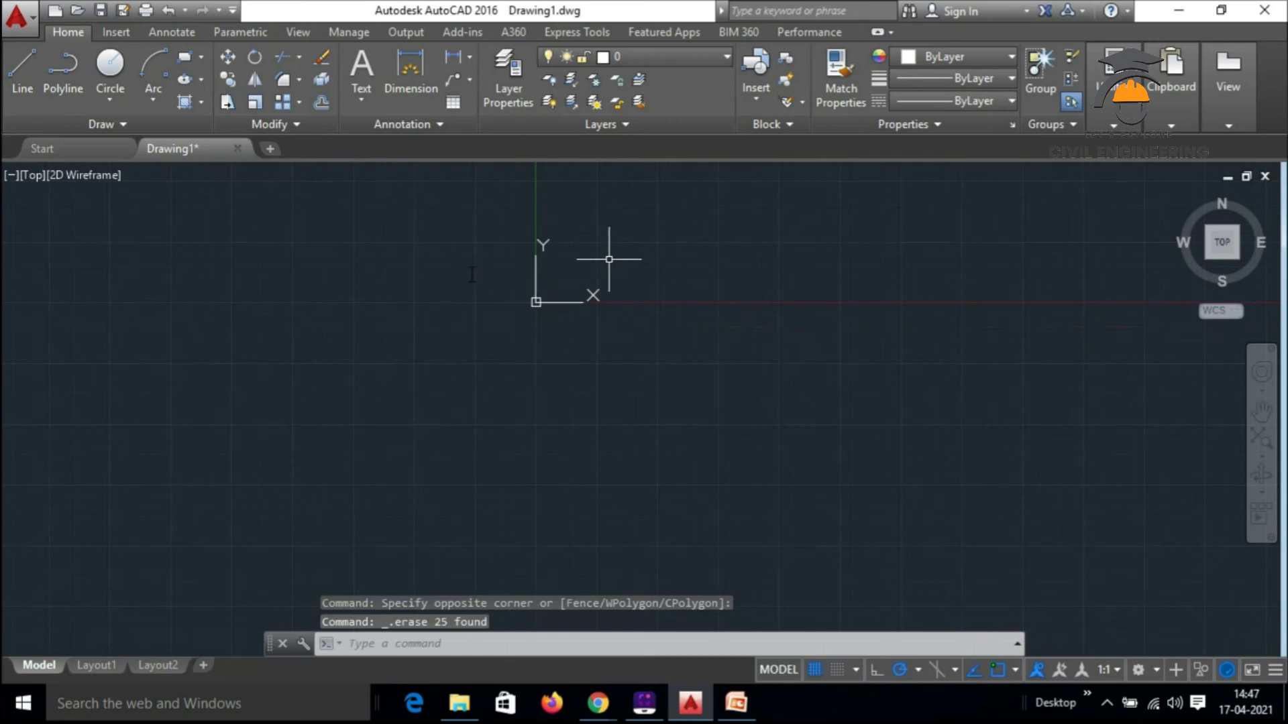
scroll(593, 324, down, 12)
scroll(593, 324, up, 15)
scroll(592, 324, down, 5)
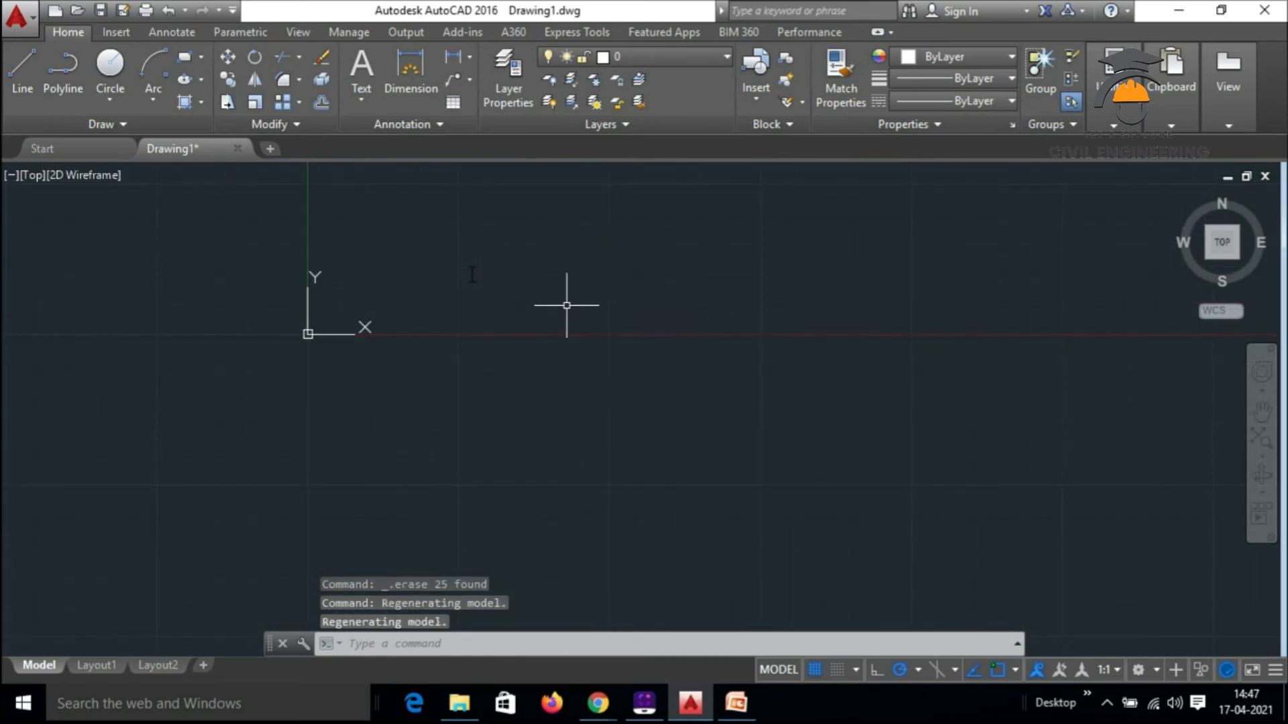
text(z)
key(Return)
text(a)
key(Return)
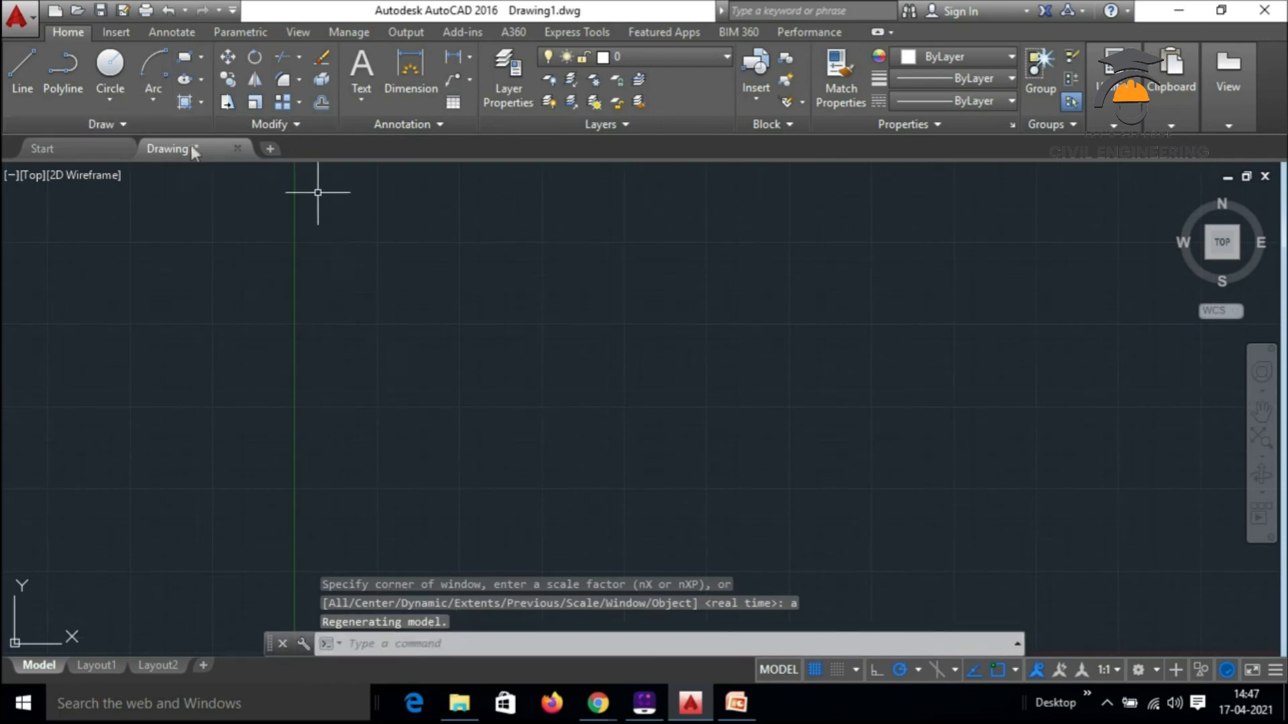
Draw a closed rectangular outline with the Line command, starting with a vertical left edge about 147 units long
click(27, 70)
click(426, 302)
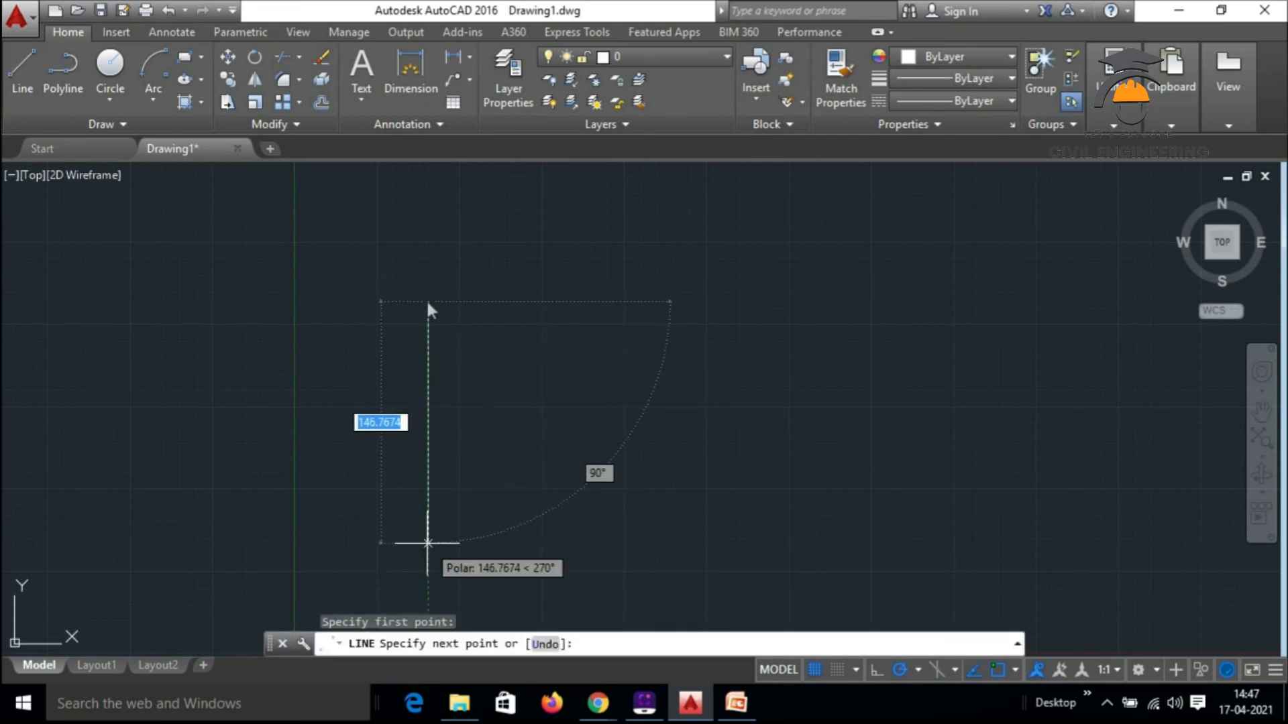
click(428, 543)
click(763, 543)
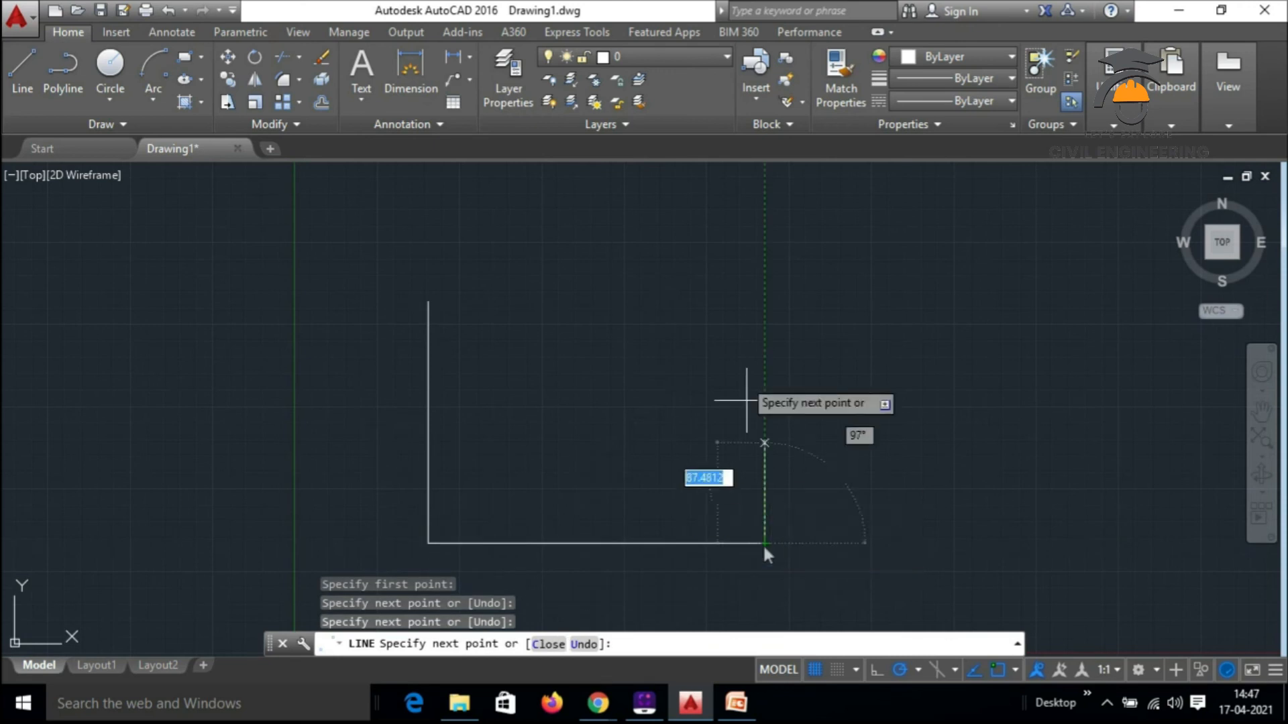
click(764, 290)
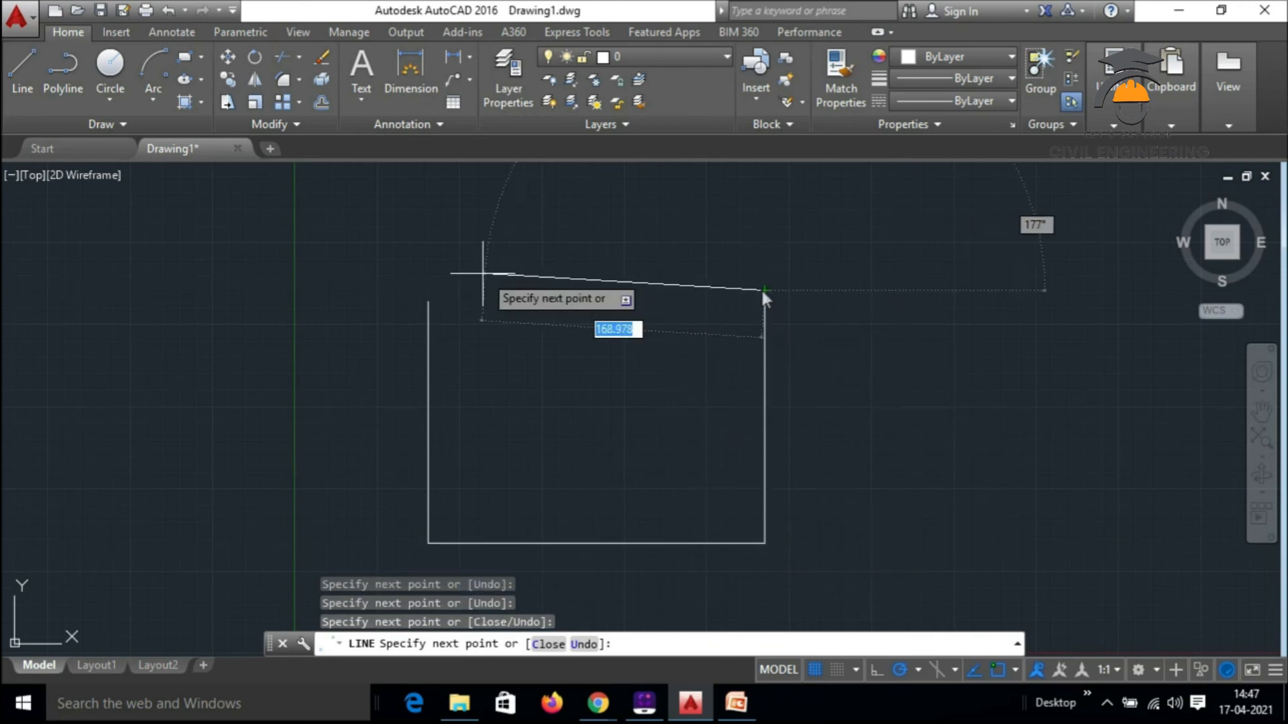
click(428, 290)
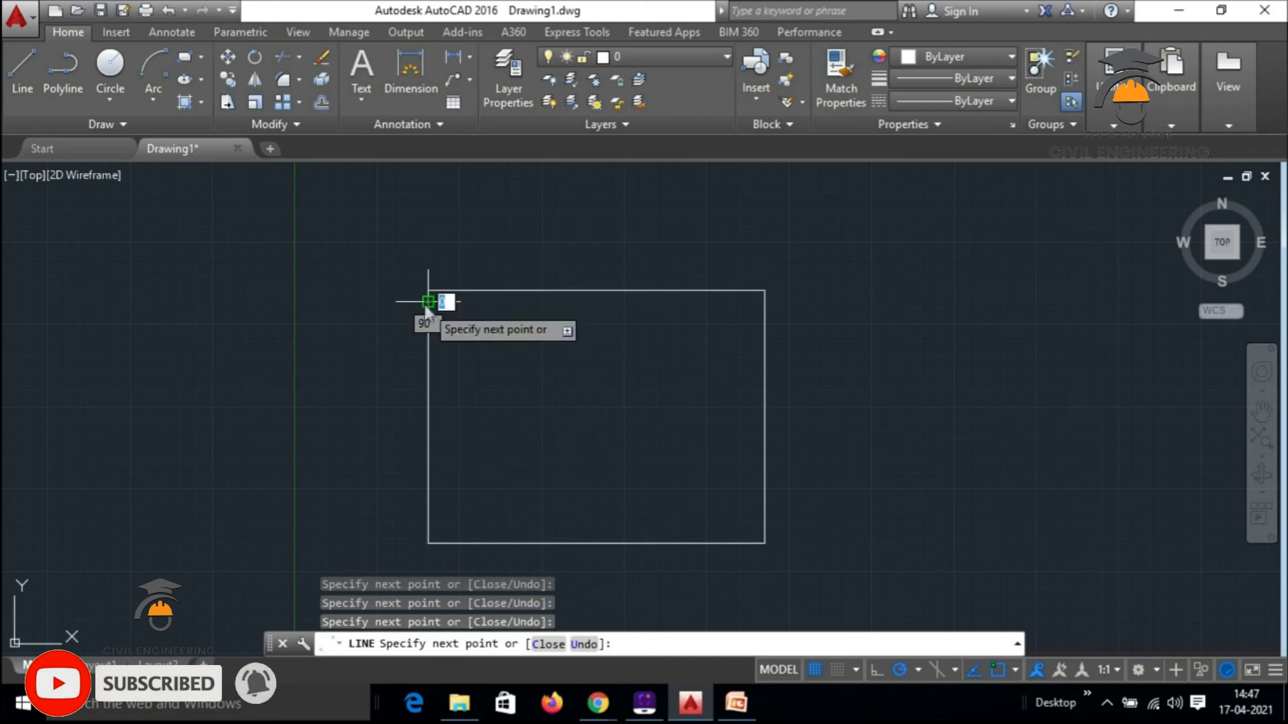
key(Return)
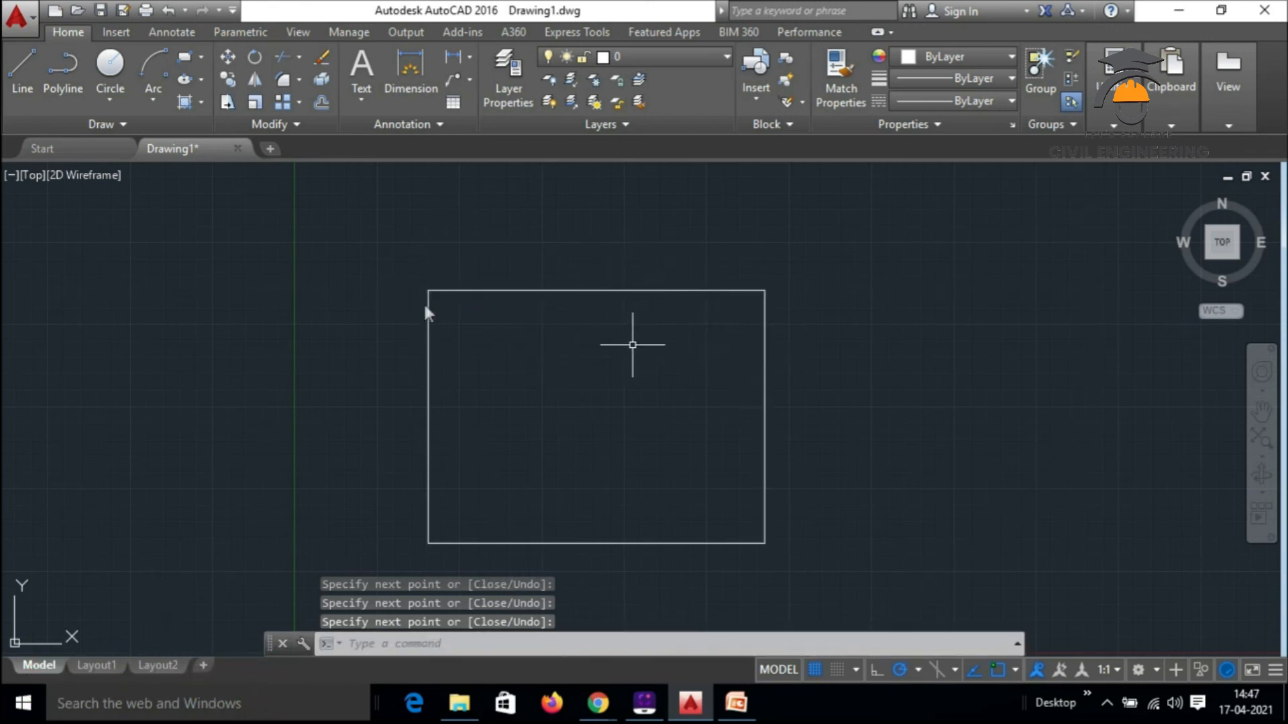
Draw a vertical dividing line from the midpoint of the rectangle's top edge to the midpoint of its bottom edge
scroll(591, 343, down, 2)
scroll(597, 420, up, 2)
click(22, 63)
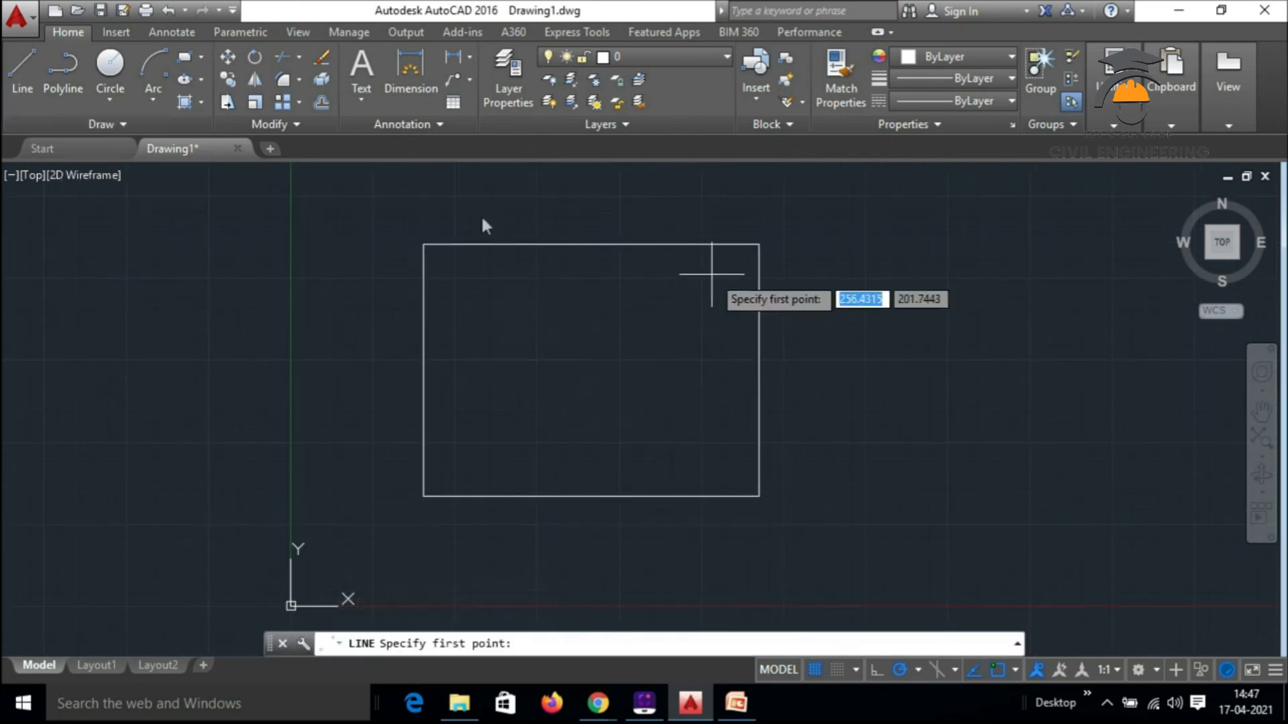
click(591, 245)
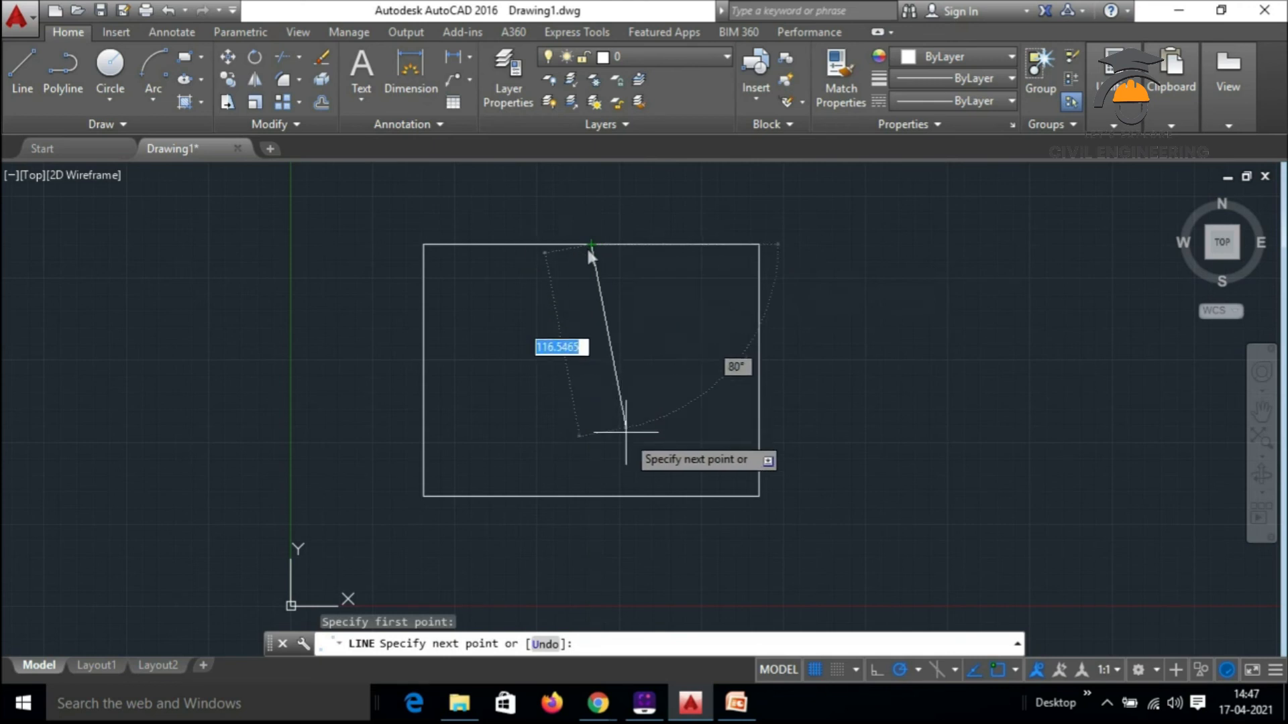
click(590, 496)
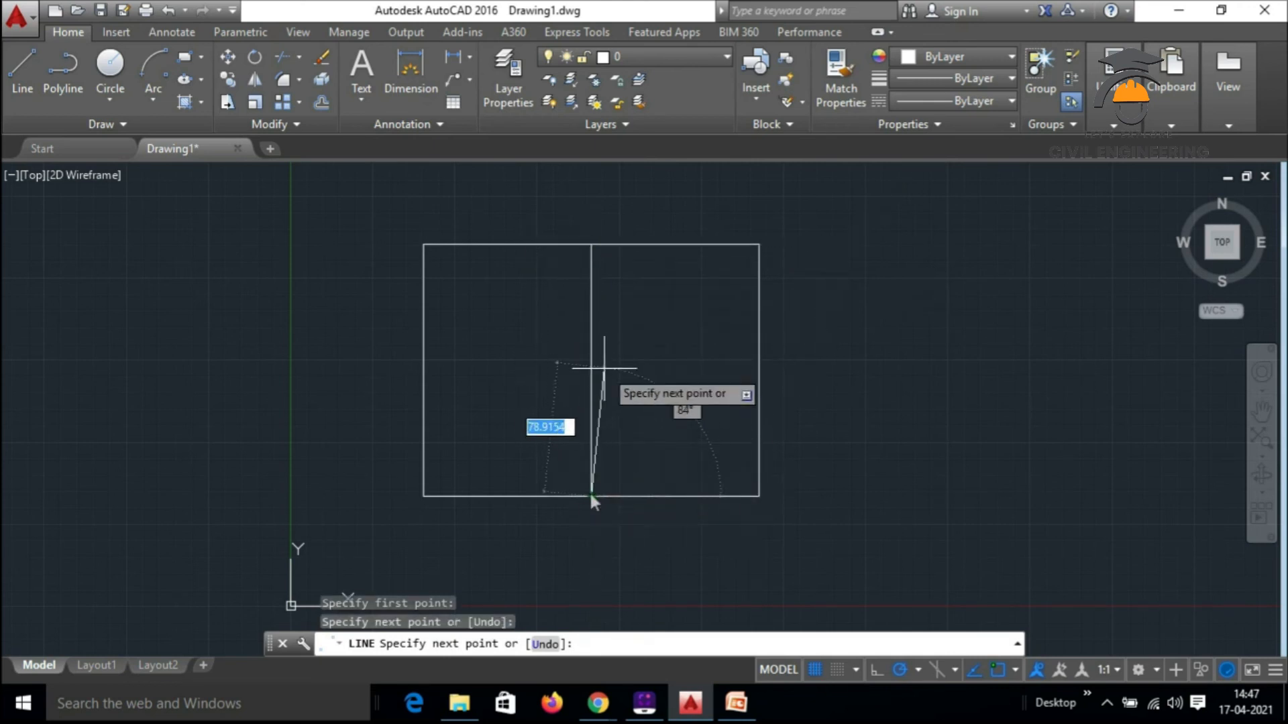
key(Escape)
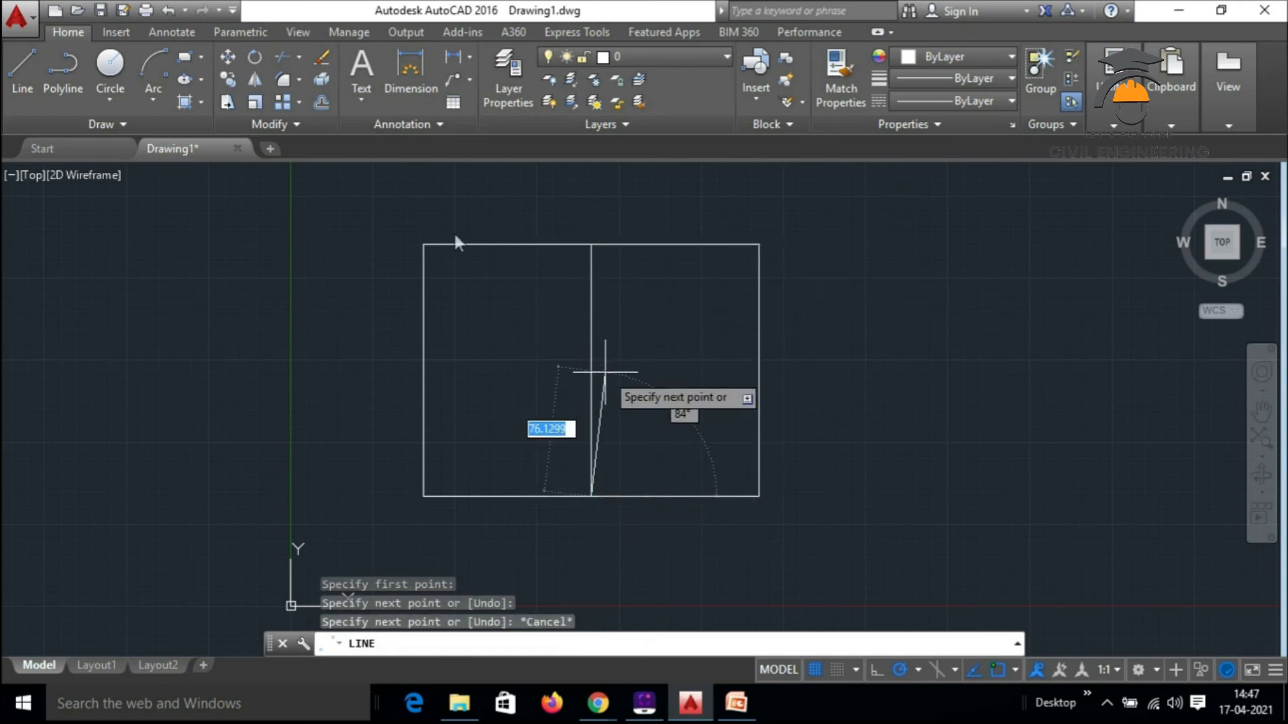
Draw a horizontal line from the midpoint of the vertical dividing line to the rectangle's right edge
text(+)
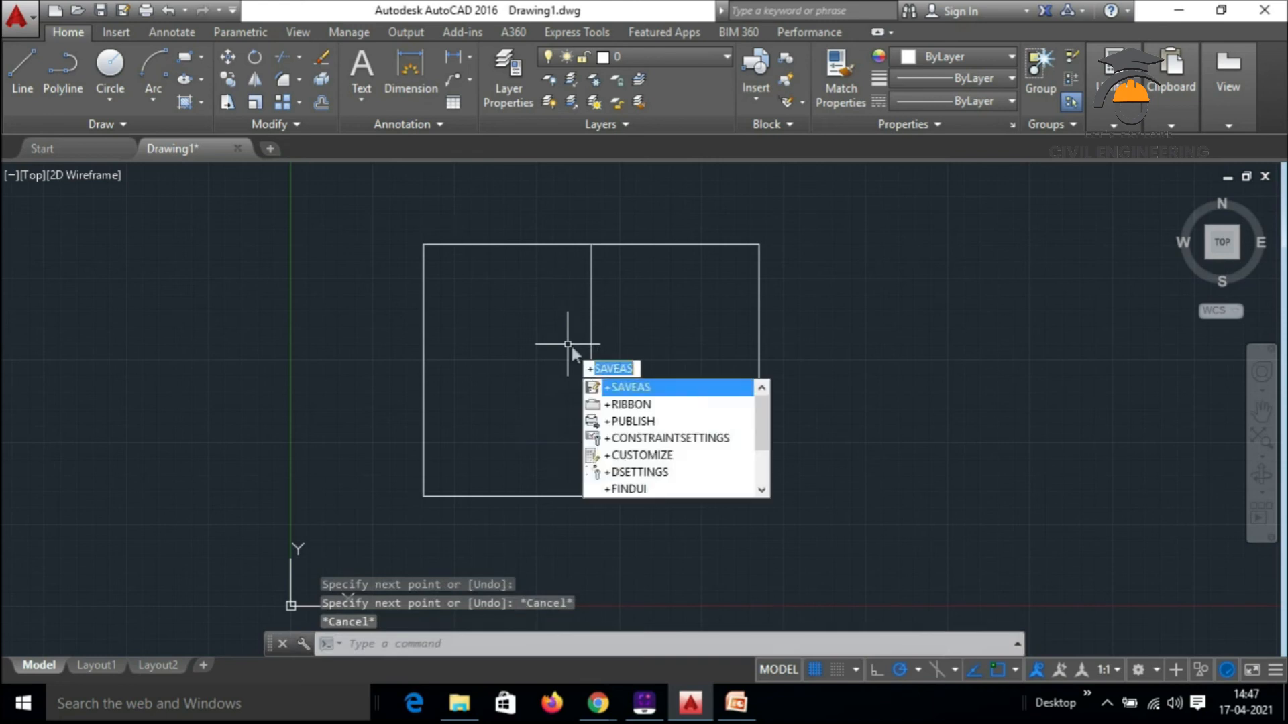
key(Escape)
text(l)
key(Return)
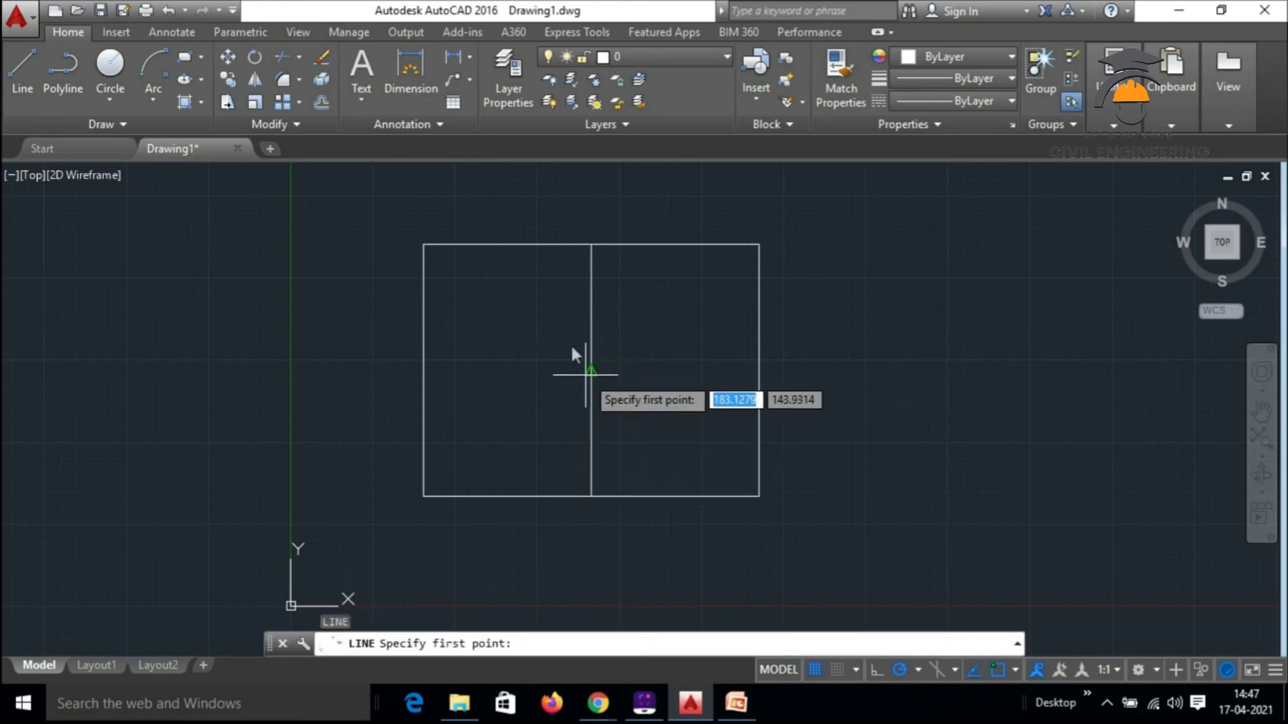
click(591, 369)
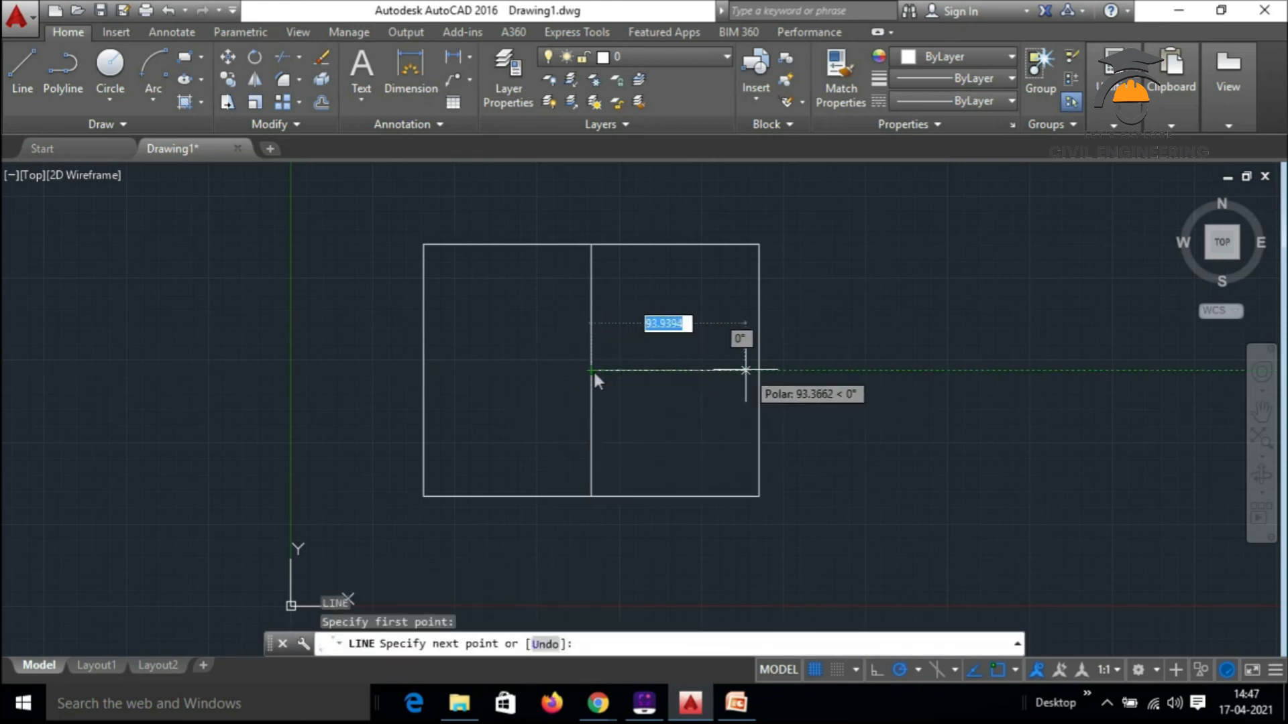
click(758, 369)
key(Return)
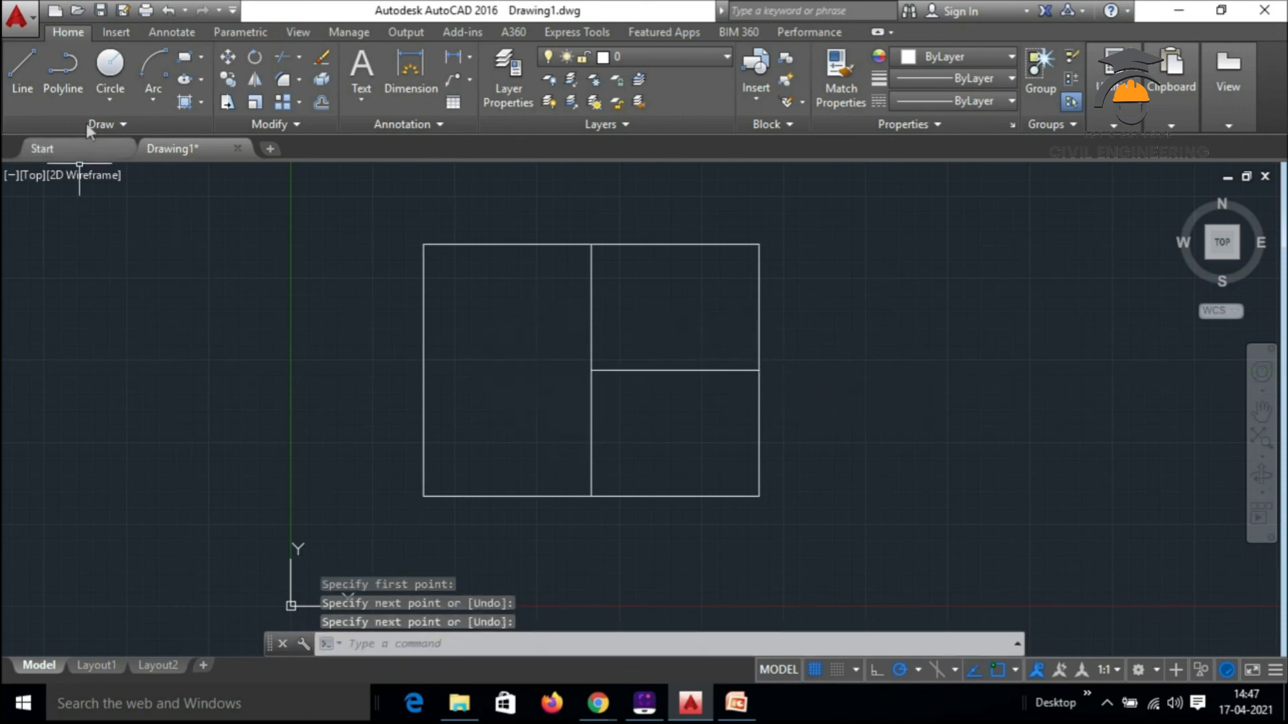
Add the multiline text "Hall" inside the left room of the rectangle
click(362, 66)
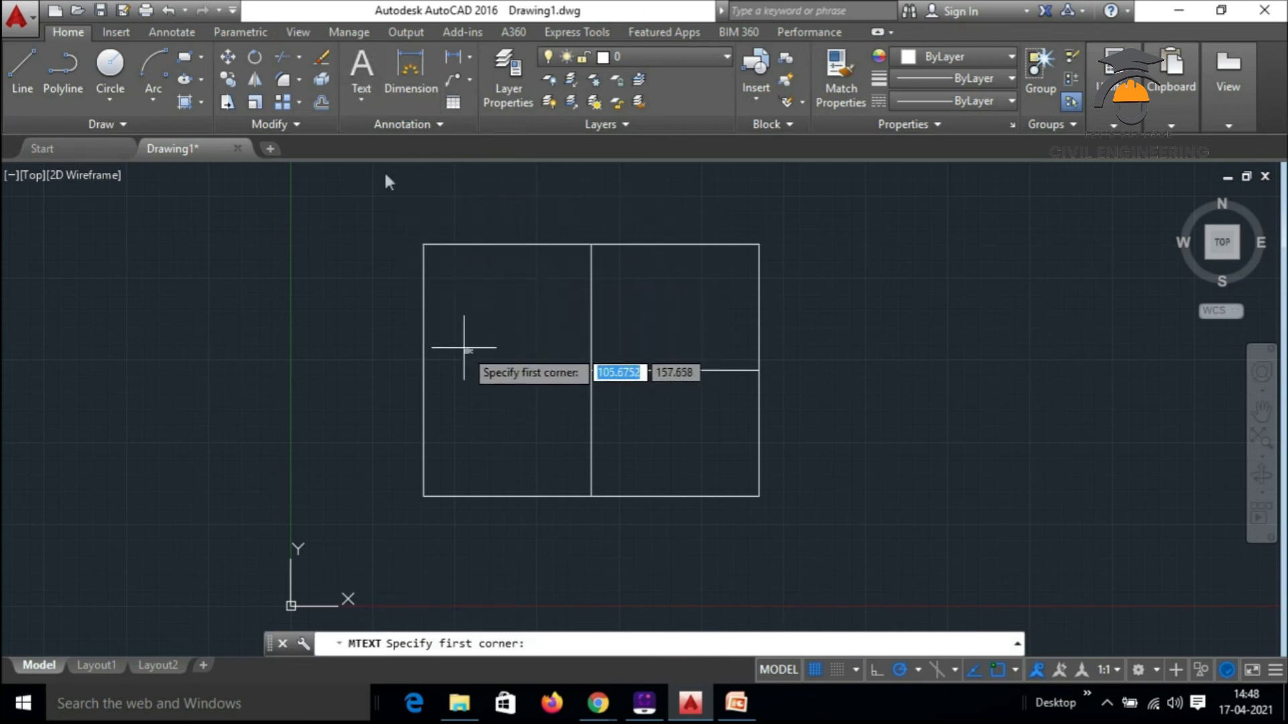
click(463, 350)
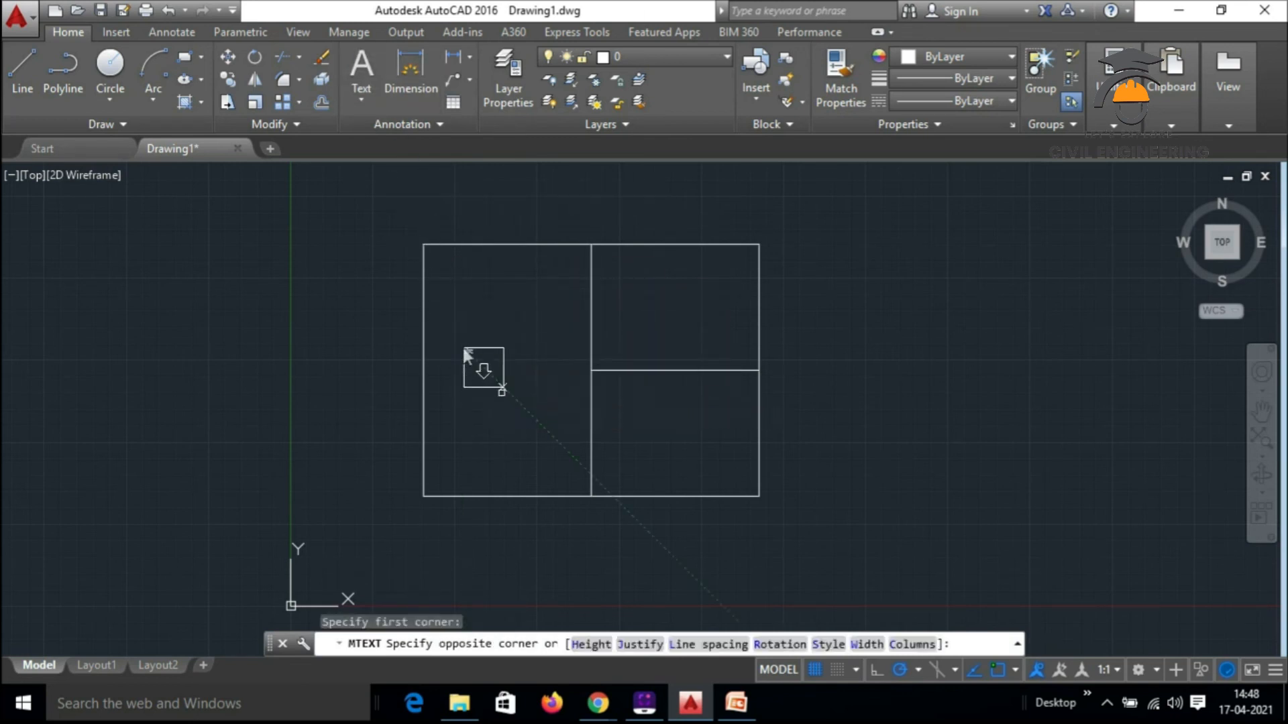
click(570, 386)
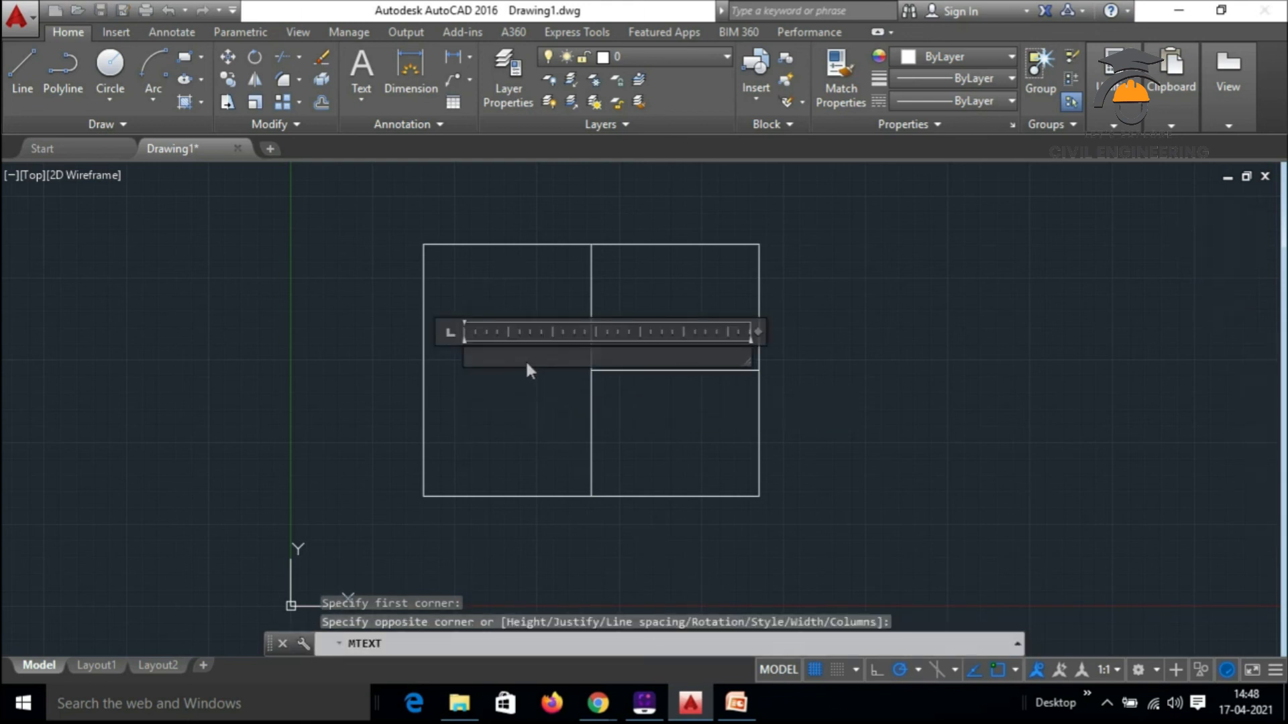
text(Hall)
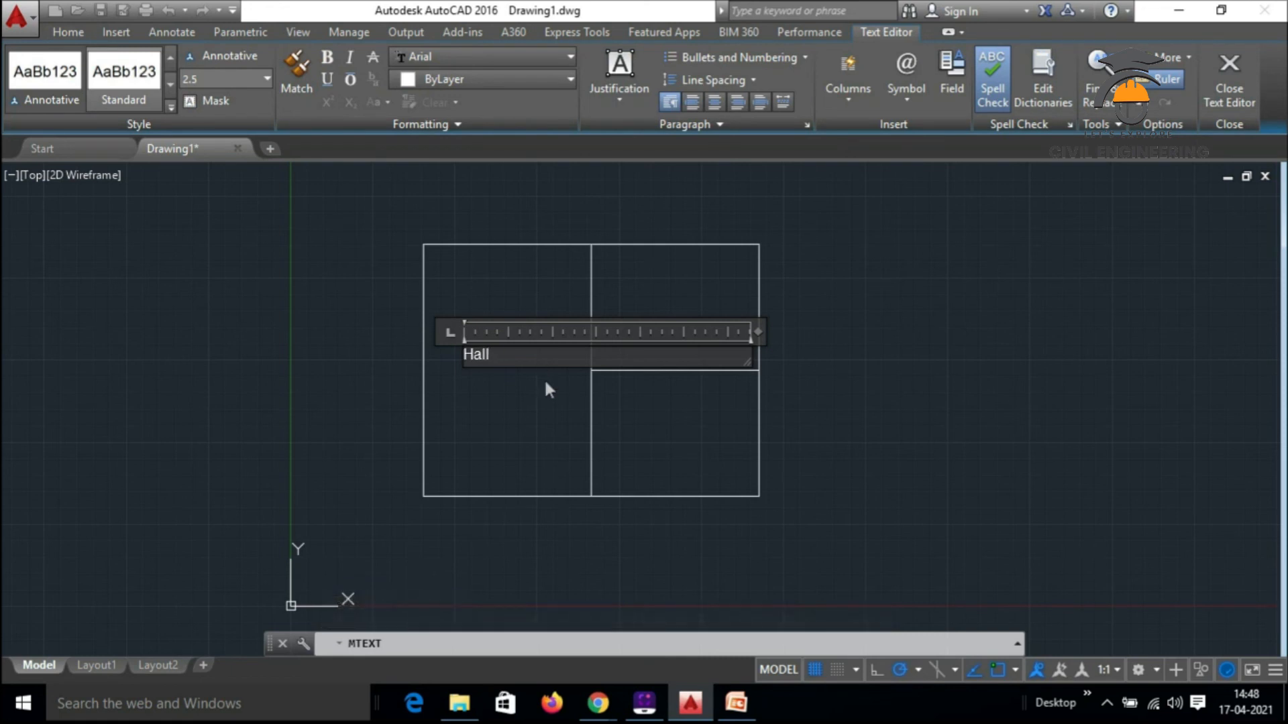
click(530, 393)
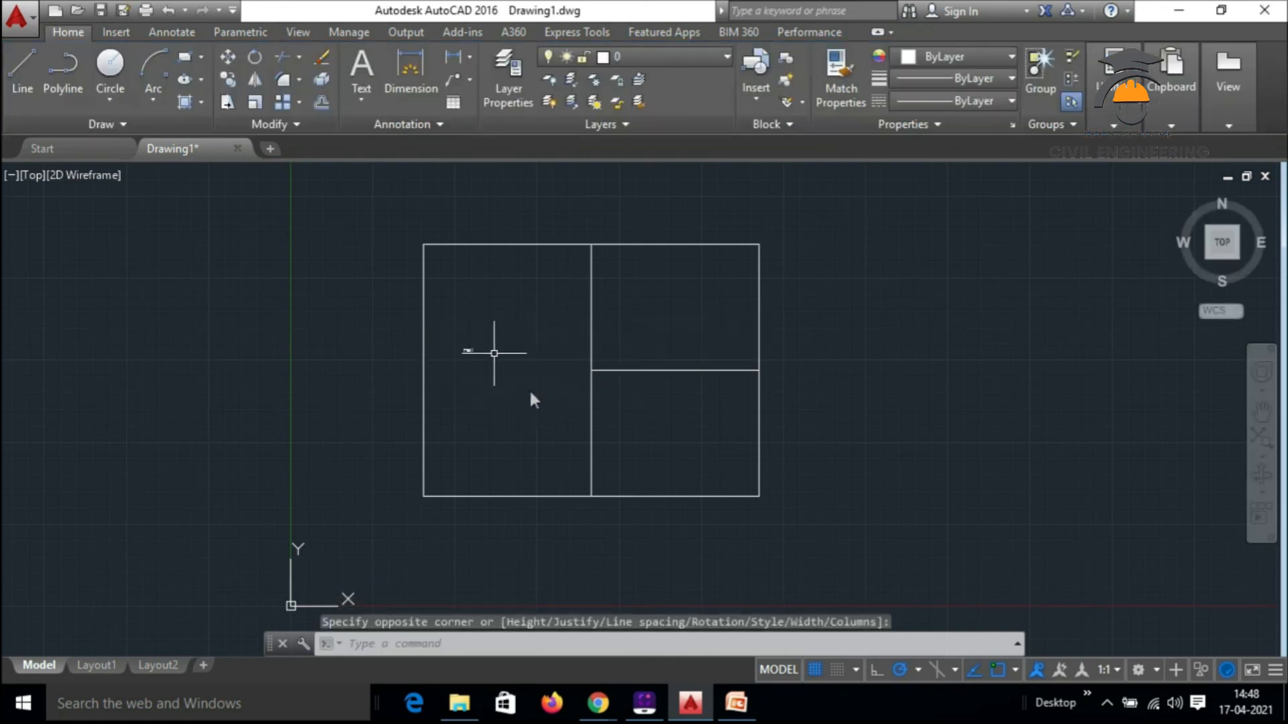
Set the text height of the "Hall" label to 6
click(469, 349)
double_click(468, 348)
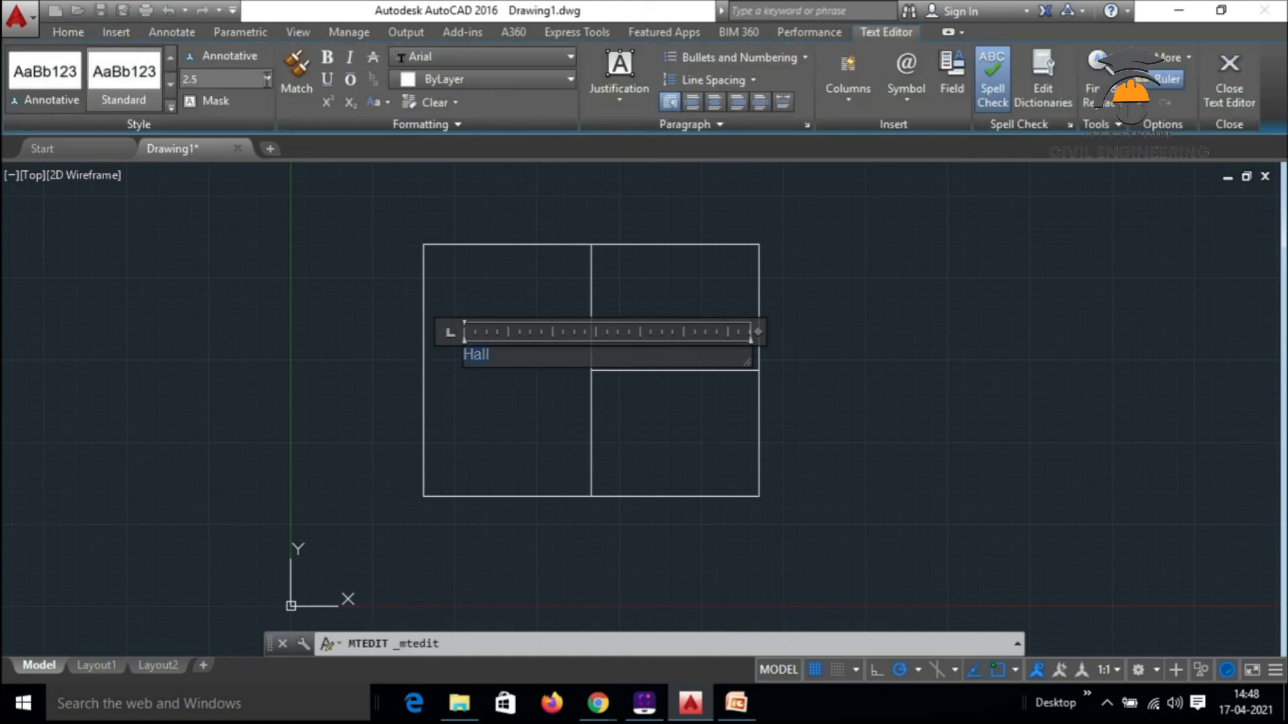
click(267, 79)
click(247, 82)
key(Return)
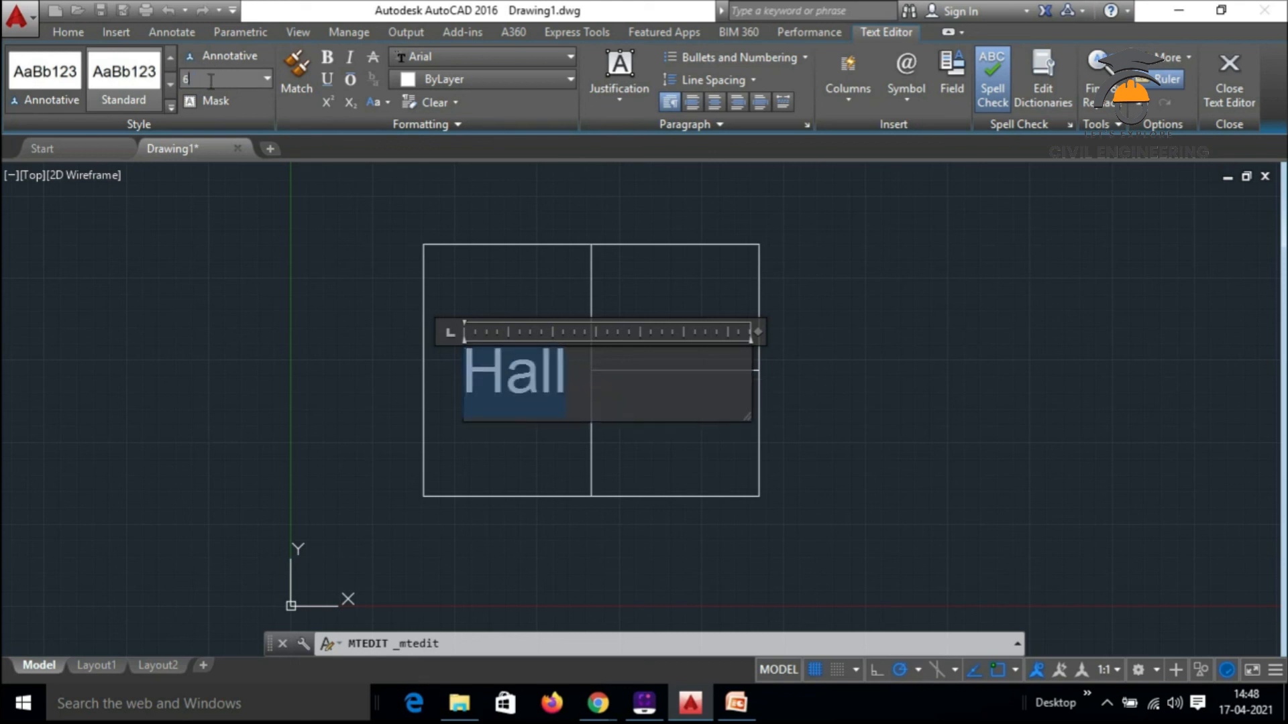
text(6)
key(Return)
click(539, 425)
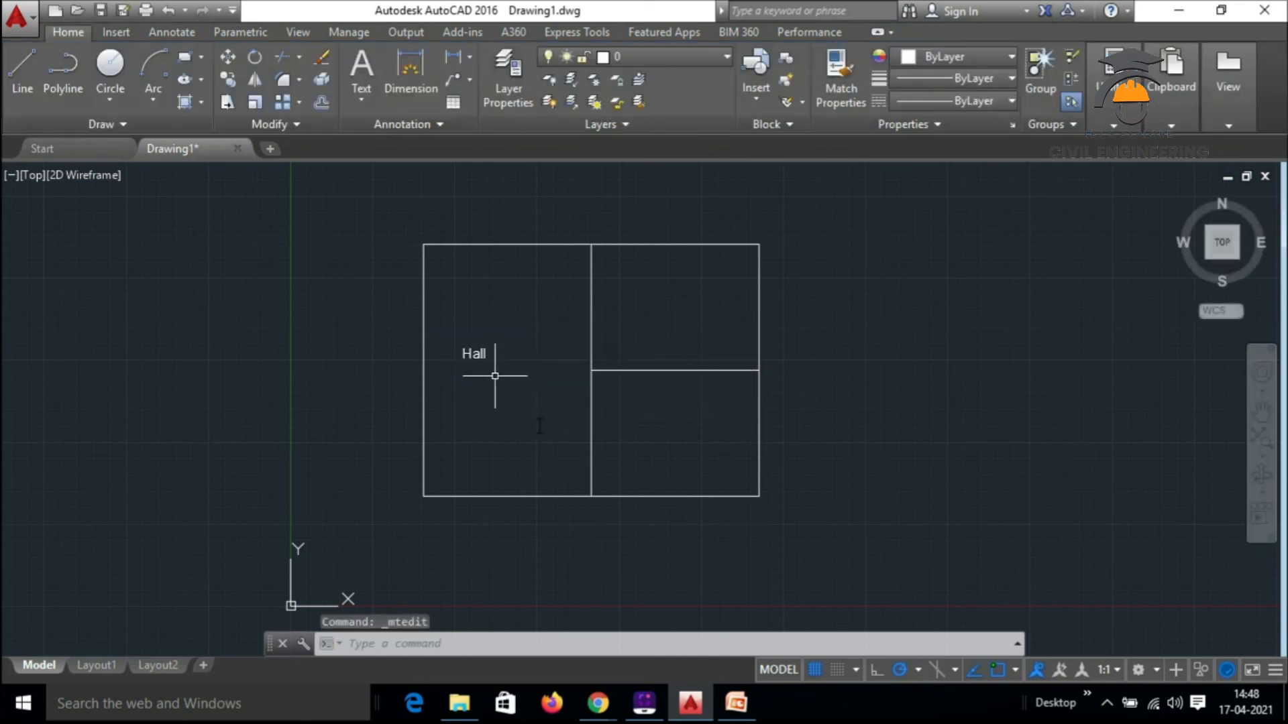
Move the "Hall" label slightly right and down toward the centre of the left room, and clear the selection
click(478, 353)
drag(474, 354, 500, 363)
click(504, 386)
click(531, 421)
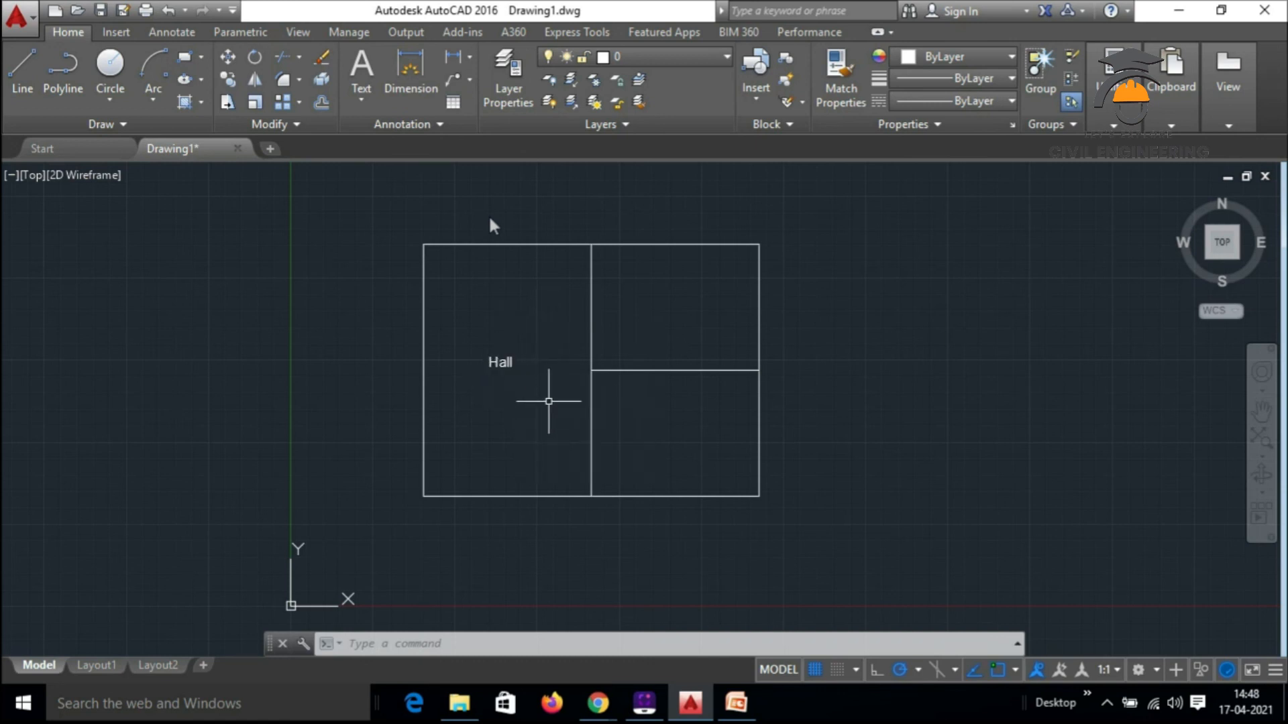
Copy the "Hall" label into the upper-right room and change the copy's text to "bedroom"
click(510, 362)
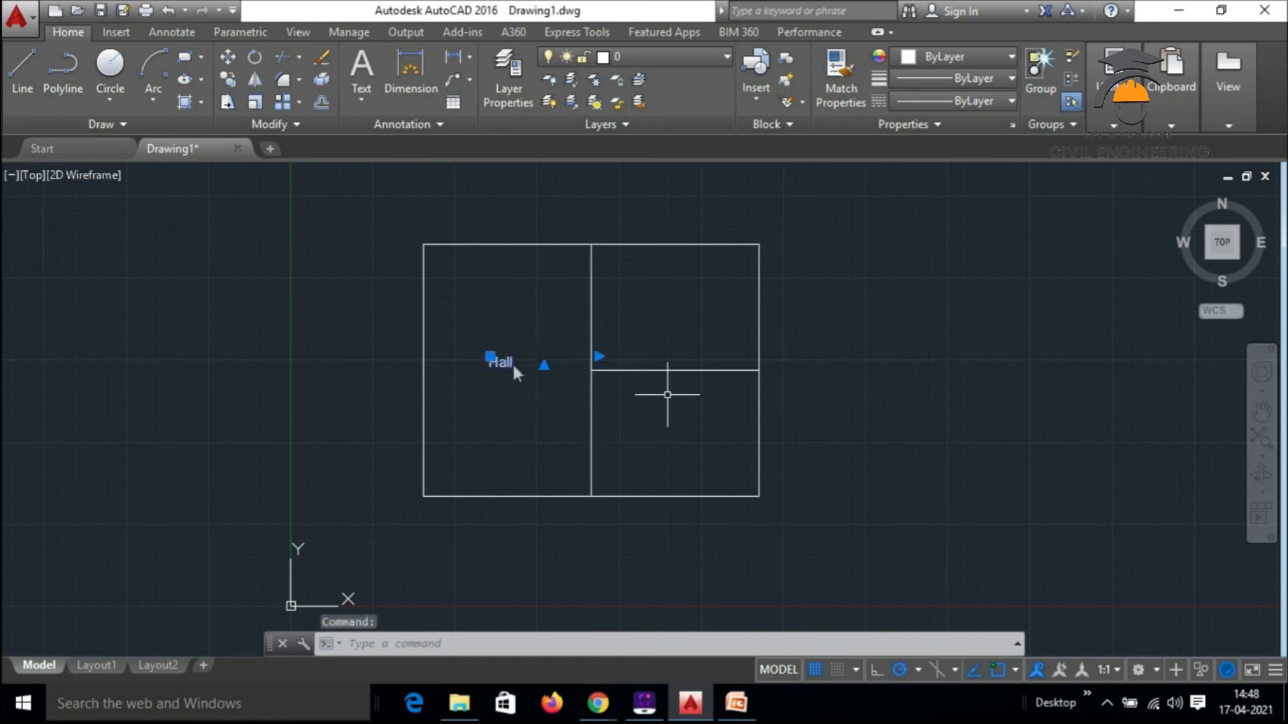
key(ctrl+c)
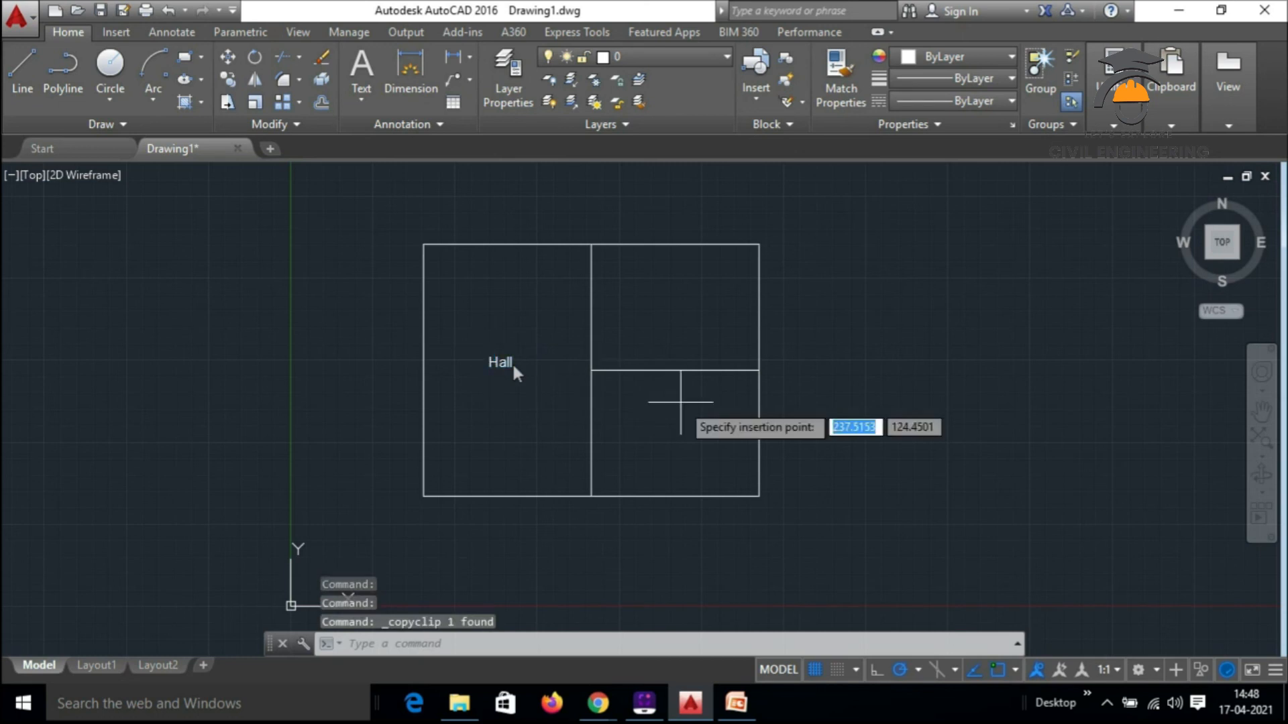
key(ctrl+v)
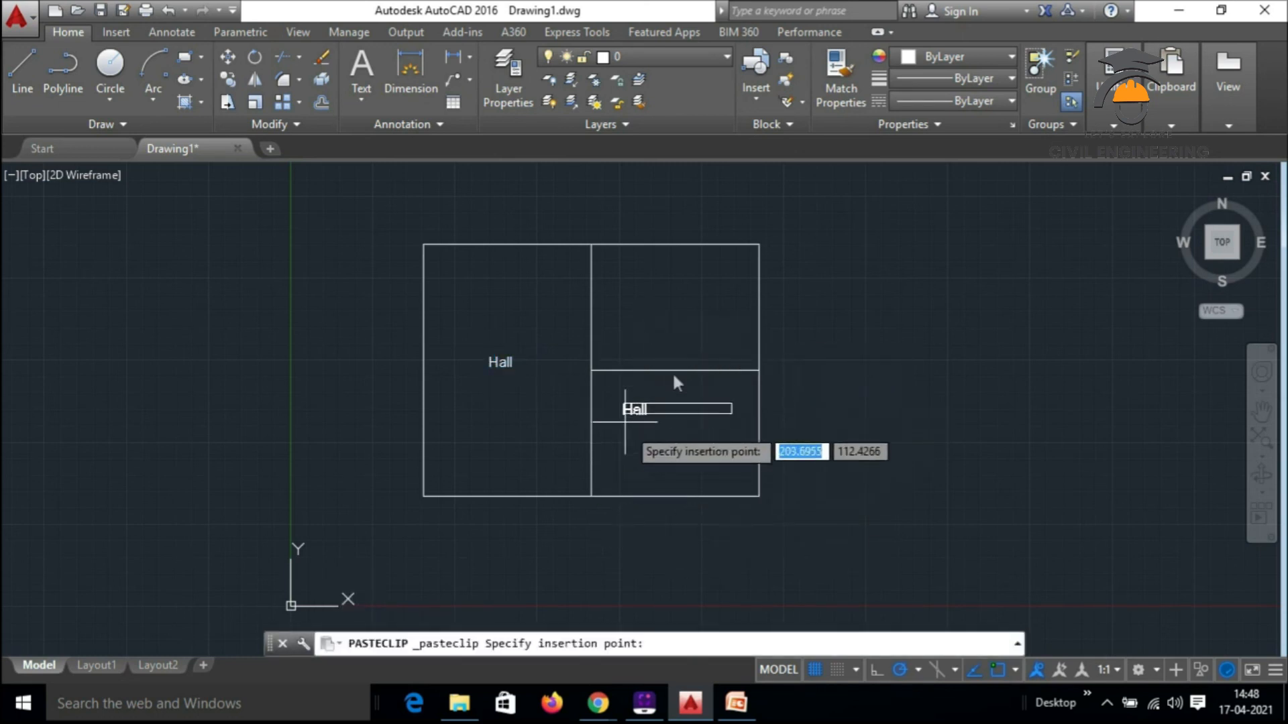
click(642, 320)
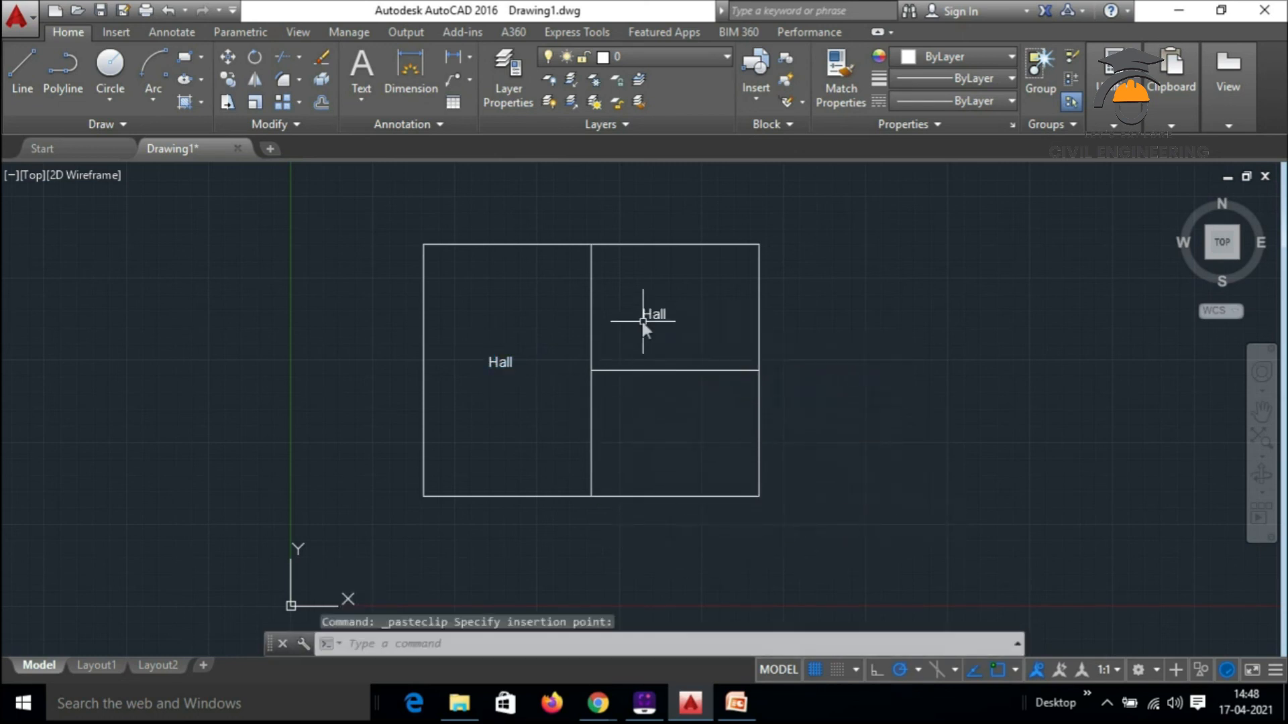
double_click(662, 313)
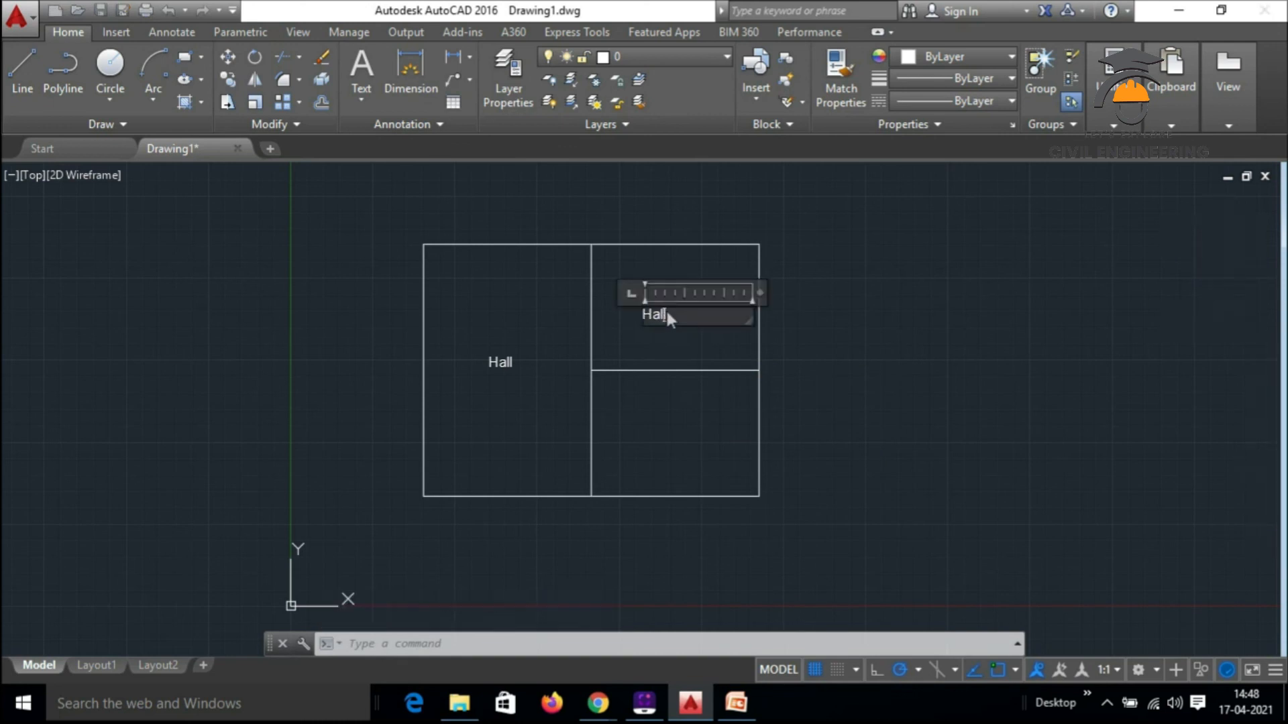
text(bedroom)
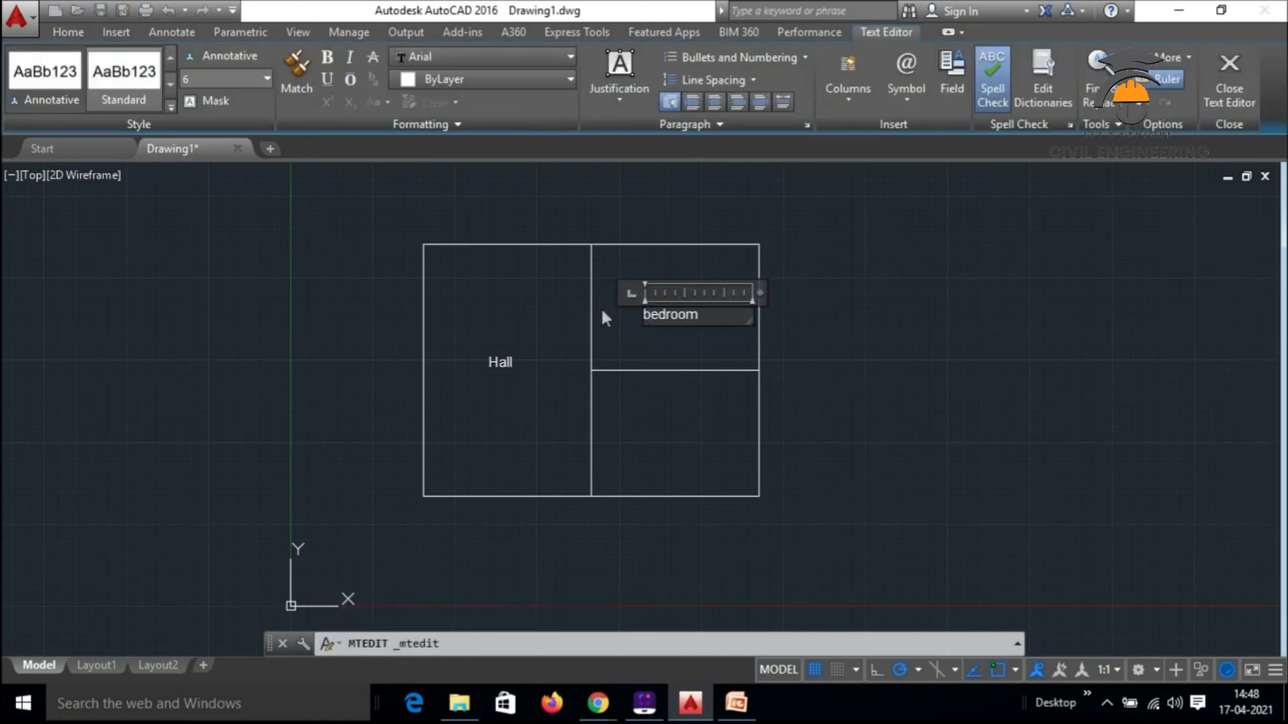
click(649, 409)
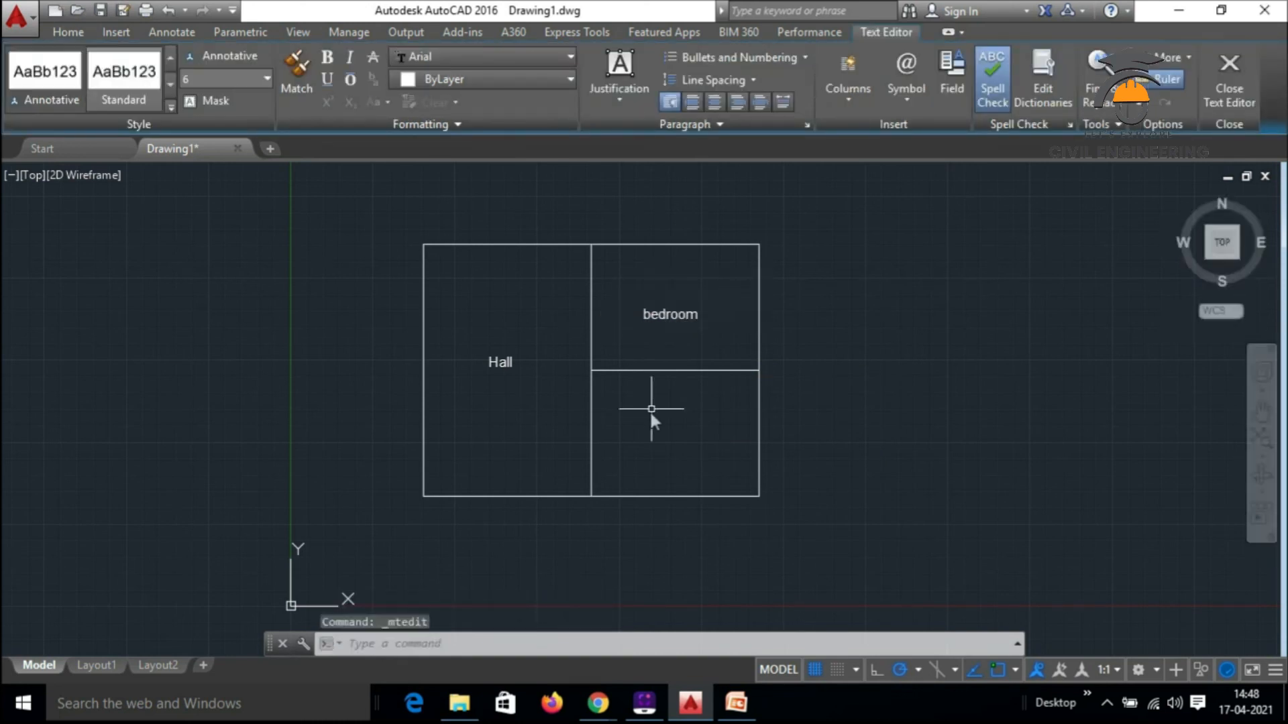
Copy the "bedroom" label into the lower-right room and change the copy's text to "kitchen"
click(680, 314)
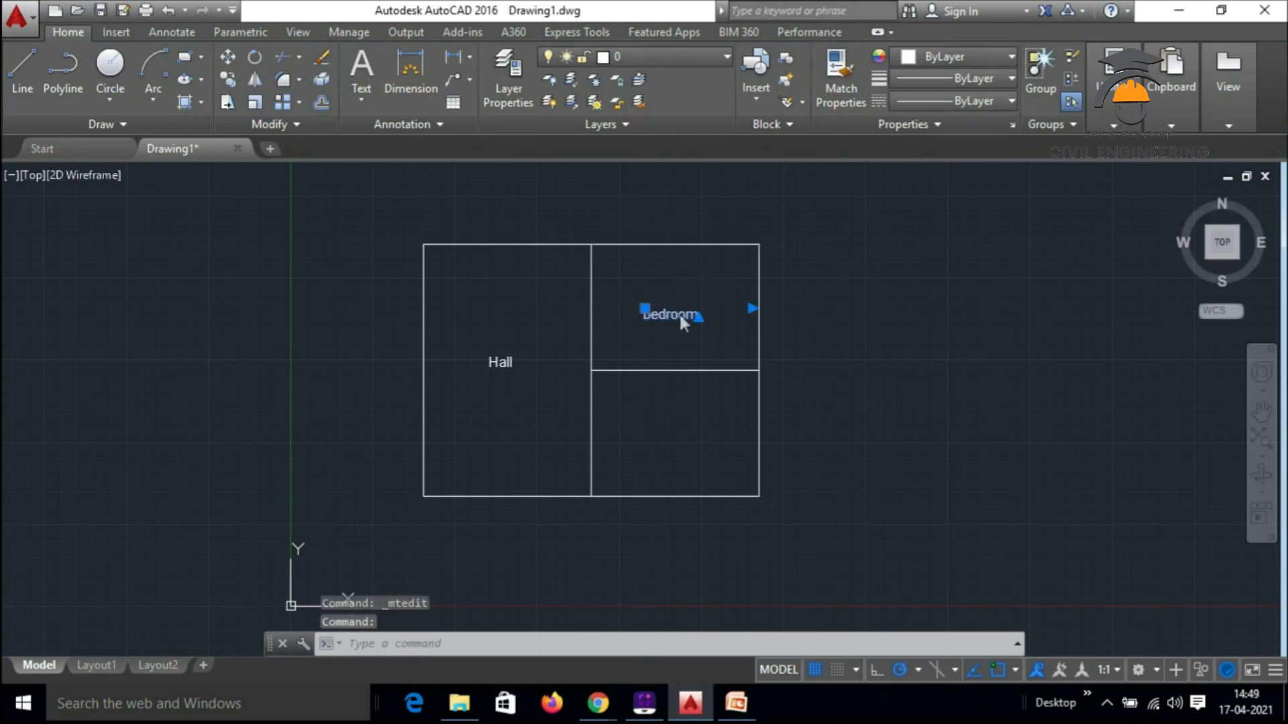
key(ctrl+c)
key(ctrl+v)
click(646, 448)
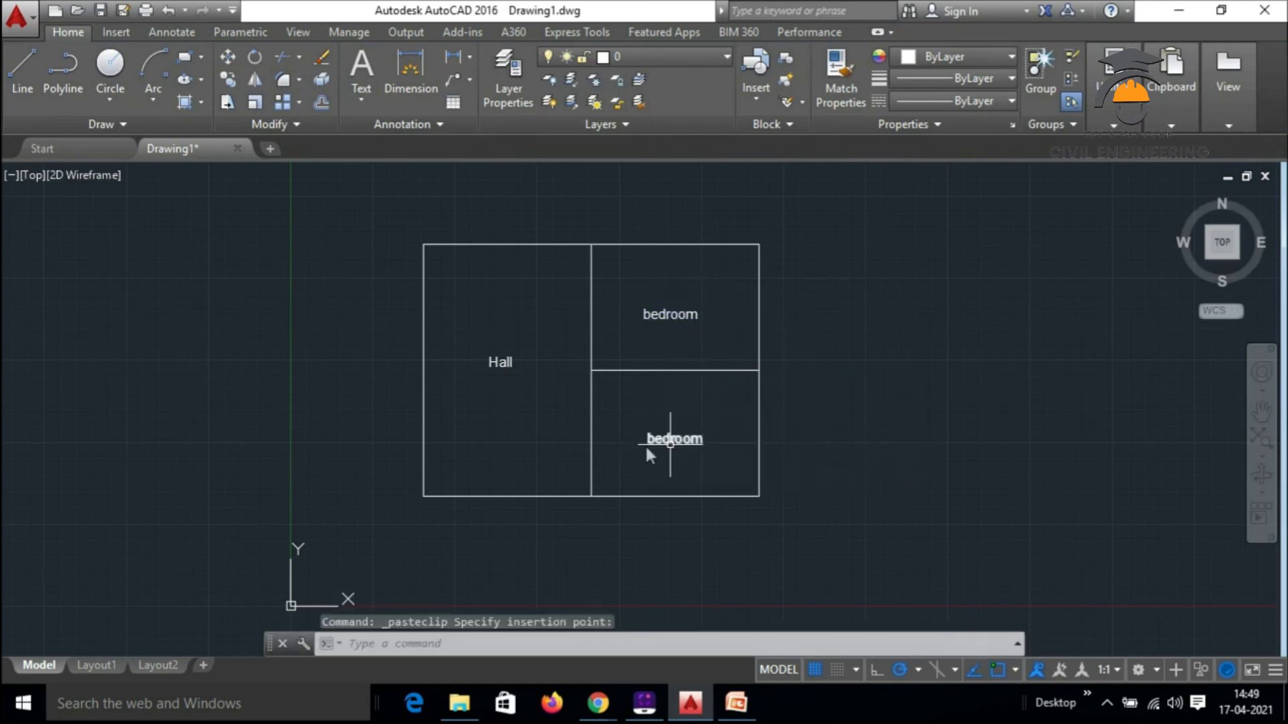
double_click(670, 441)
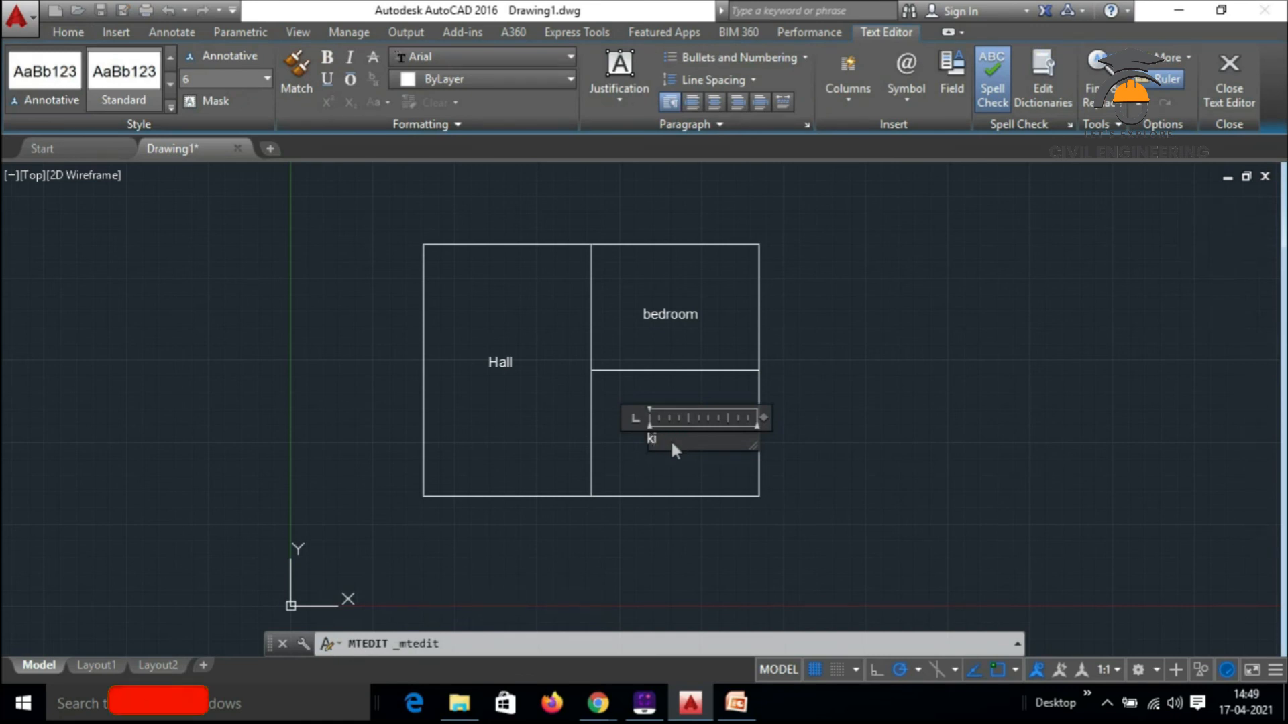
text(kitchen)
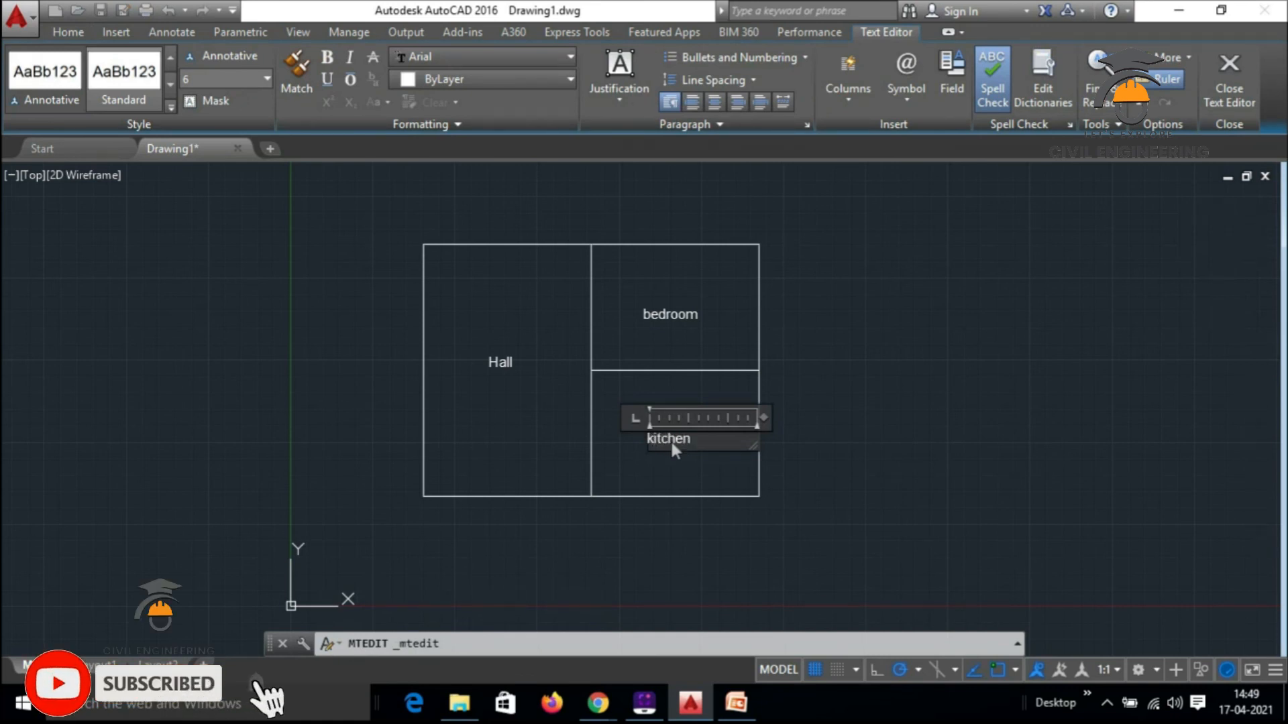
click(720, 469)
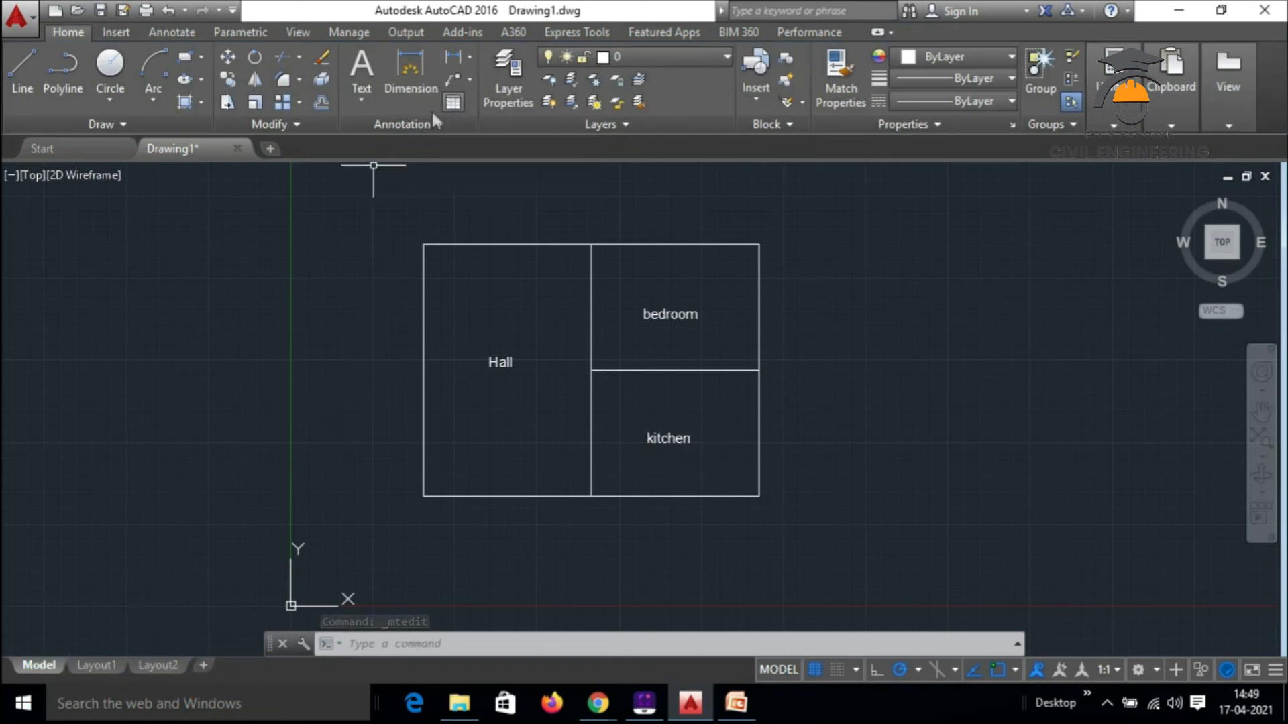
Add a linear dimension across the full width of the rectangle's upper edge, placed above the plan, and inspect its text
click(470, 56)
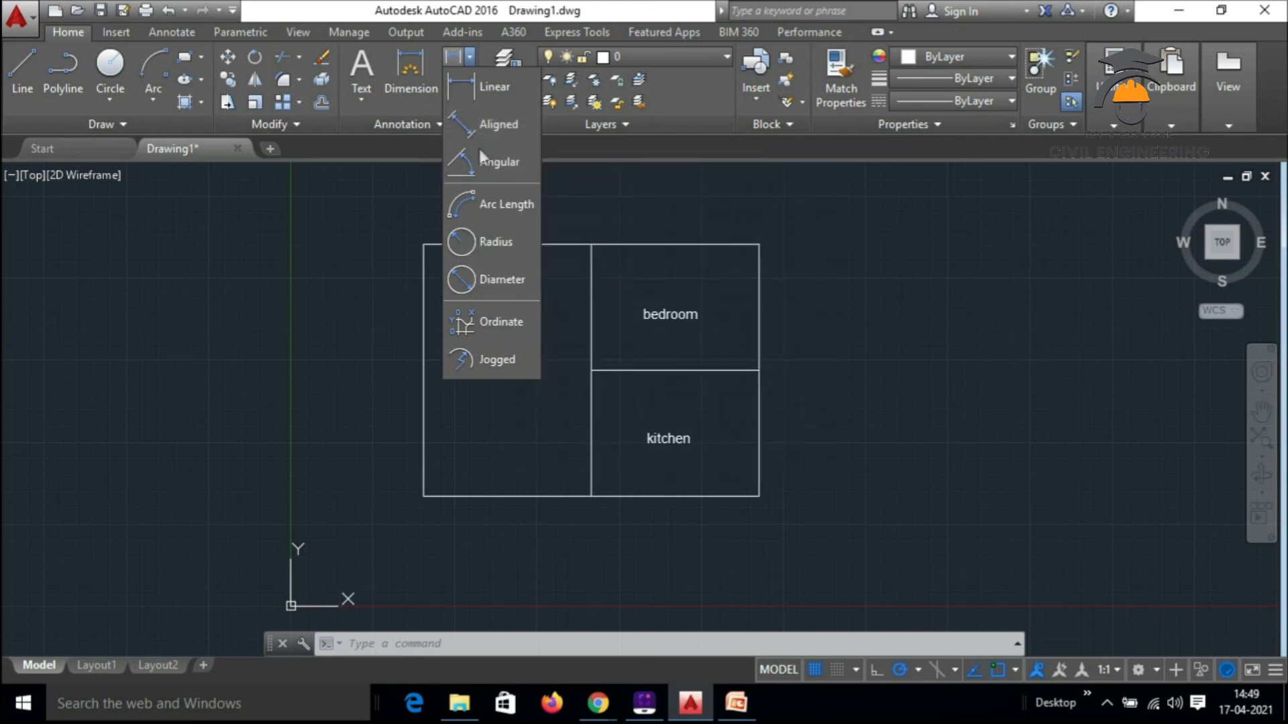
click(477, 82)
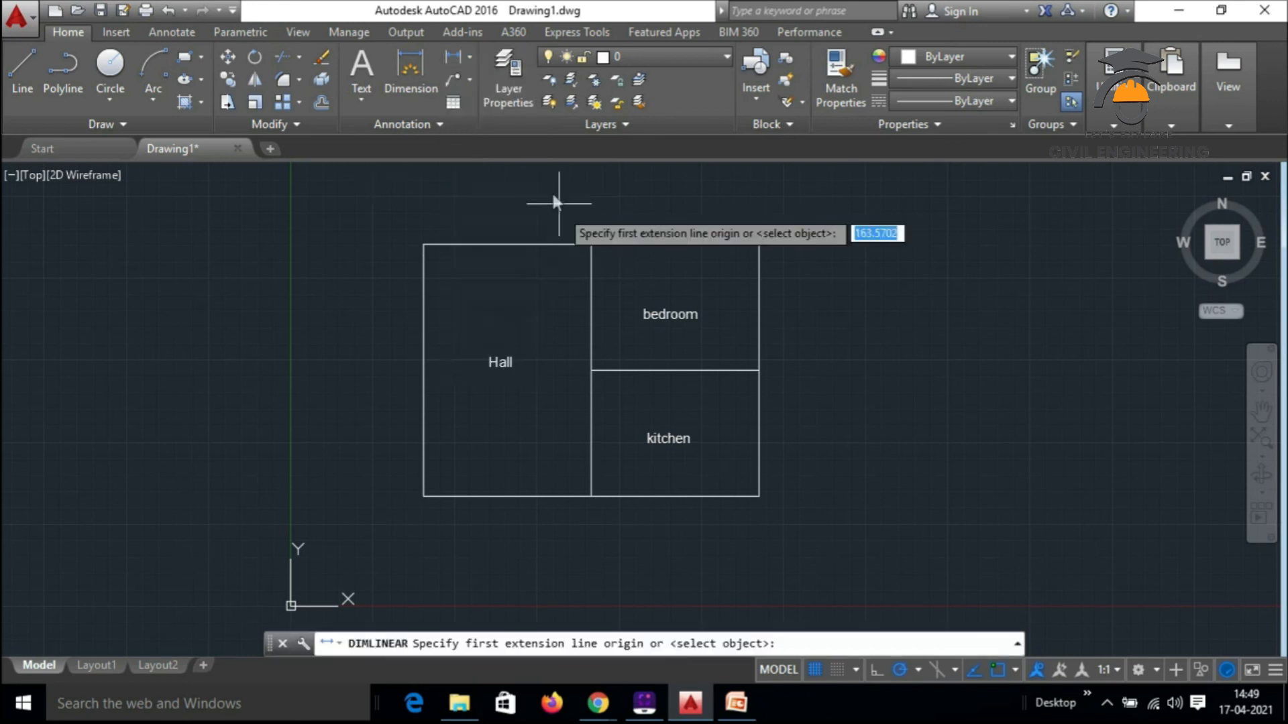
click(423, 245)
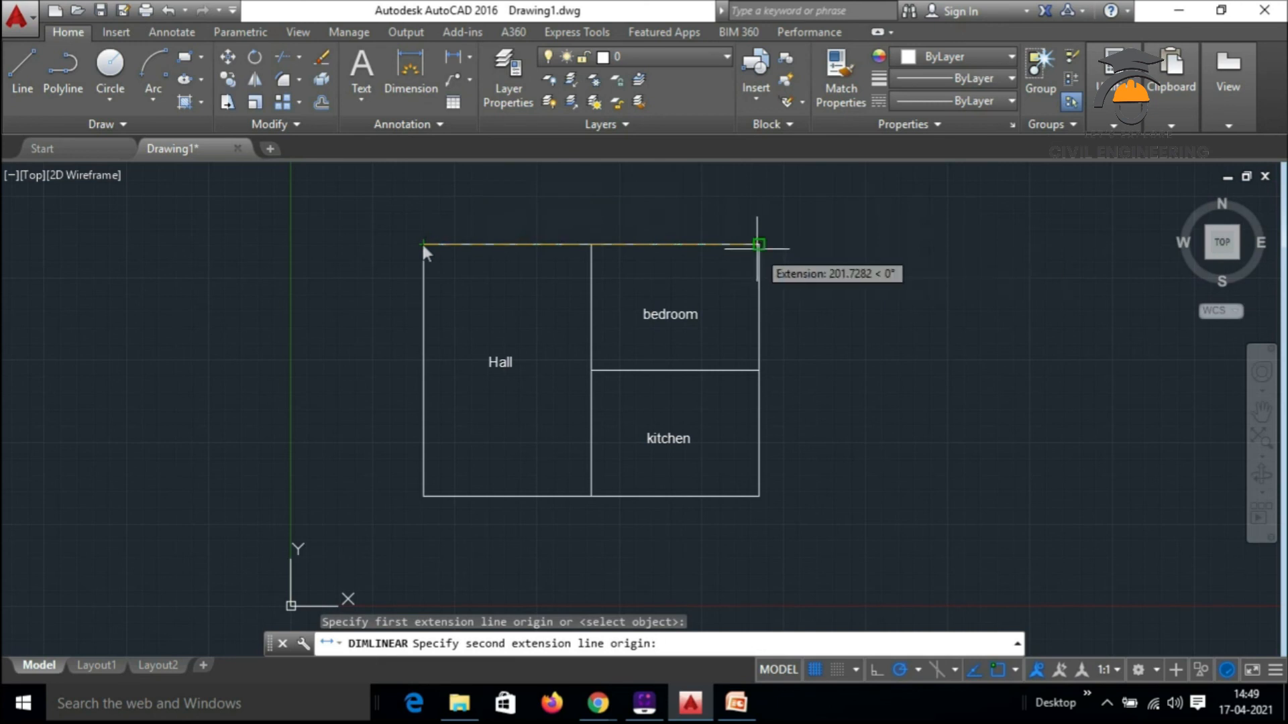
click(759, 245)
click(757, 201)
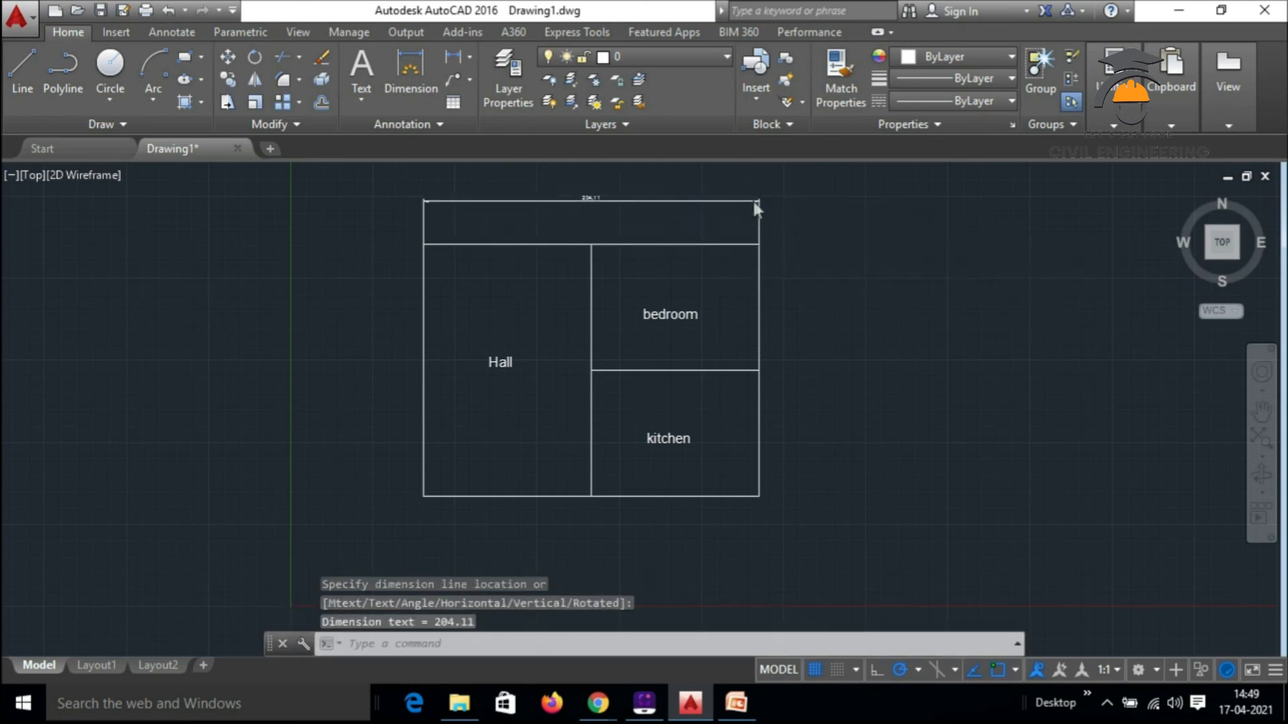
scroll(581, 172, up, 4)
scroll(605, 275, up, 3)
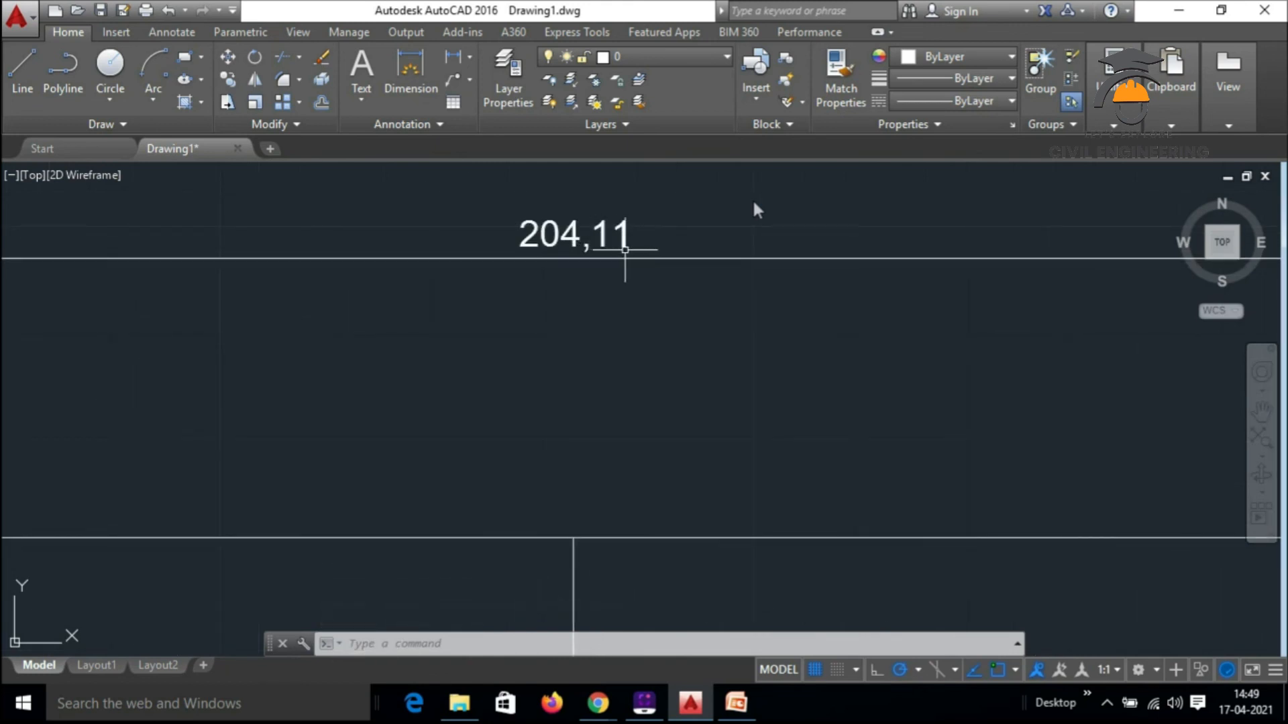
scroll(589, 250, down, 4)
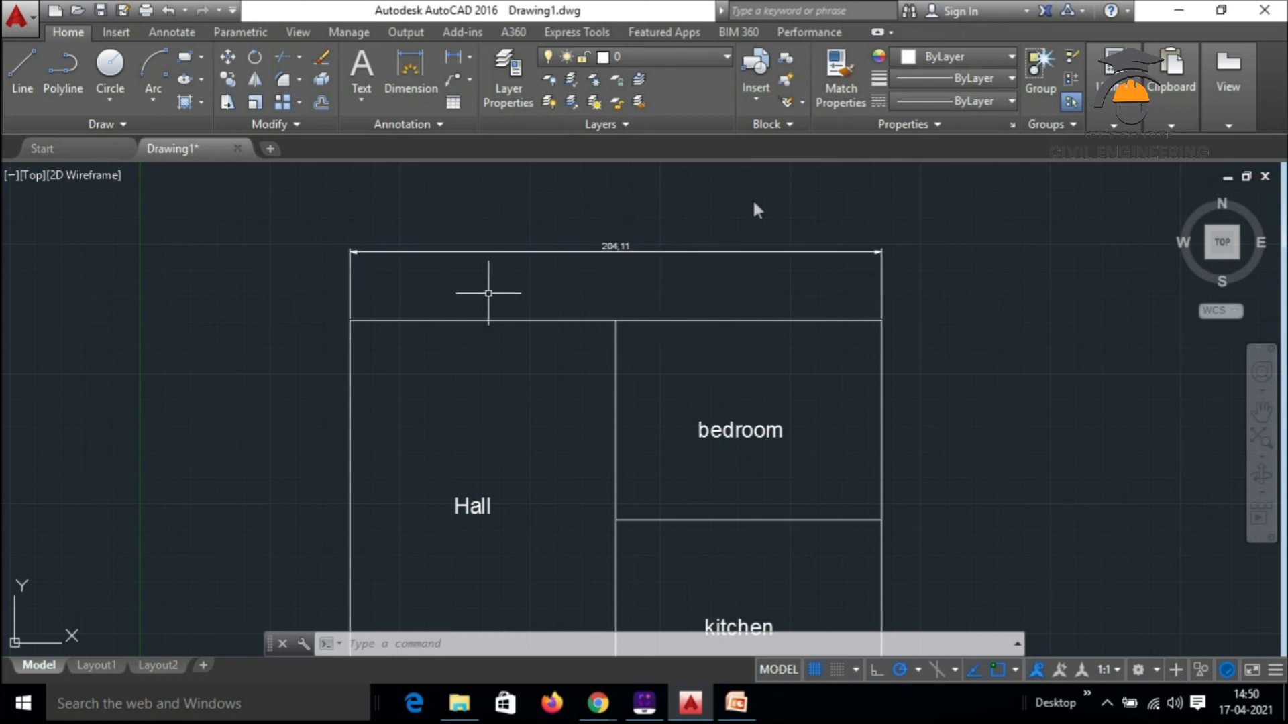
scroll(574, 216, up, 4)
scroll(556, 259, down, 2)
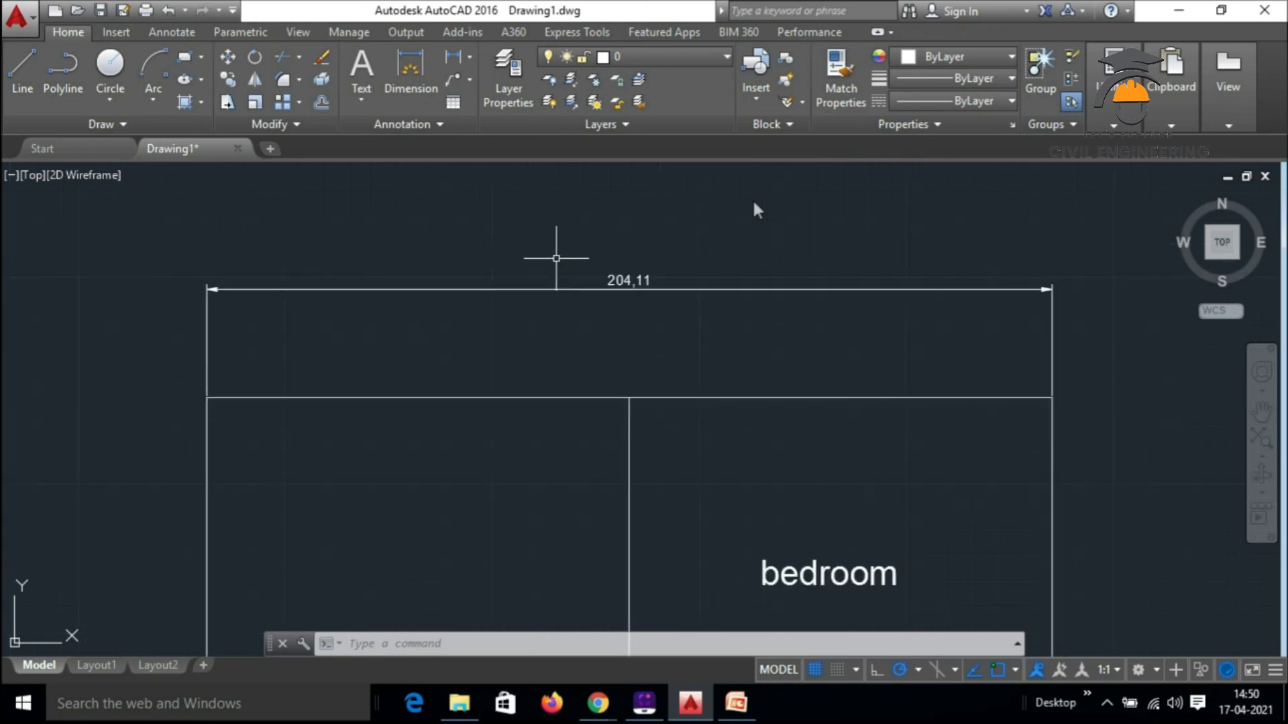
Select the overall width dimension and open the ISO-25 dimension style for modification
click(1037, 291)
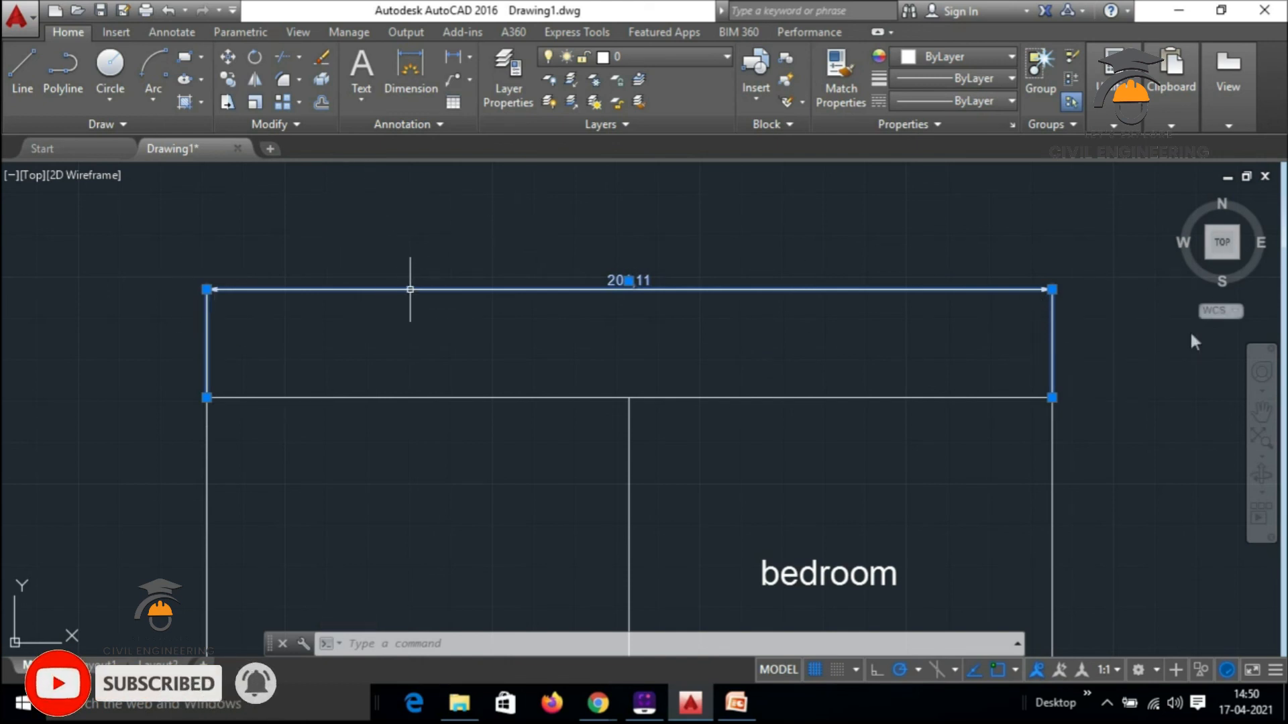
click(172, 32)
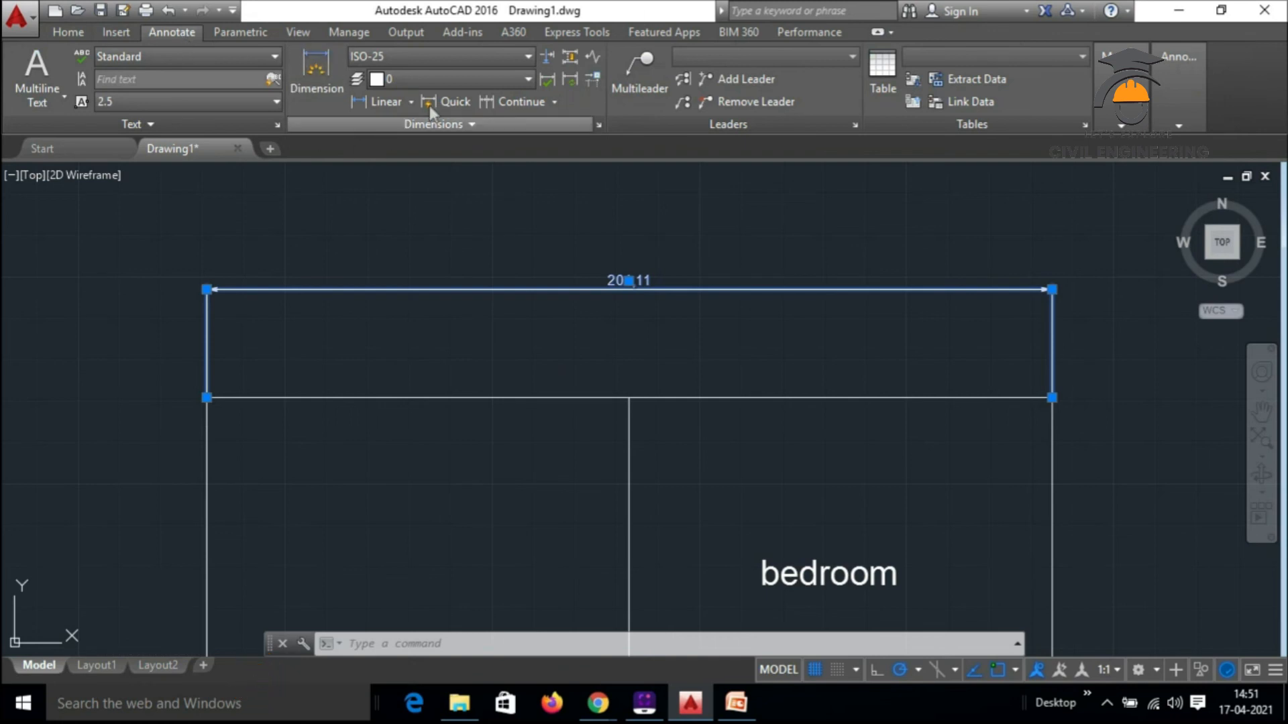
click(540, 120)
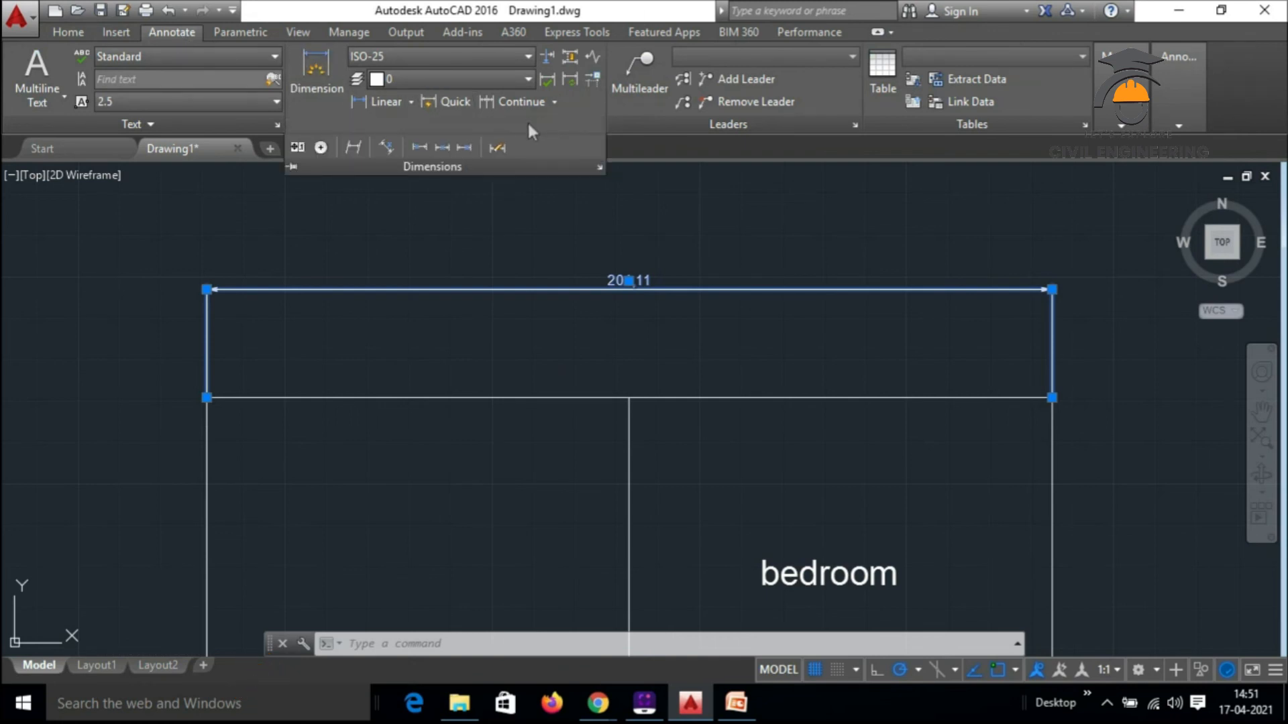
click(296, 147)
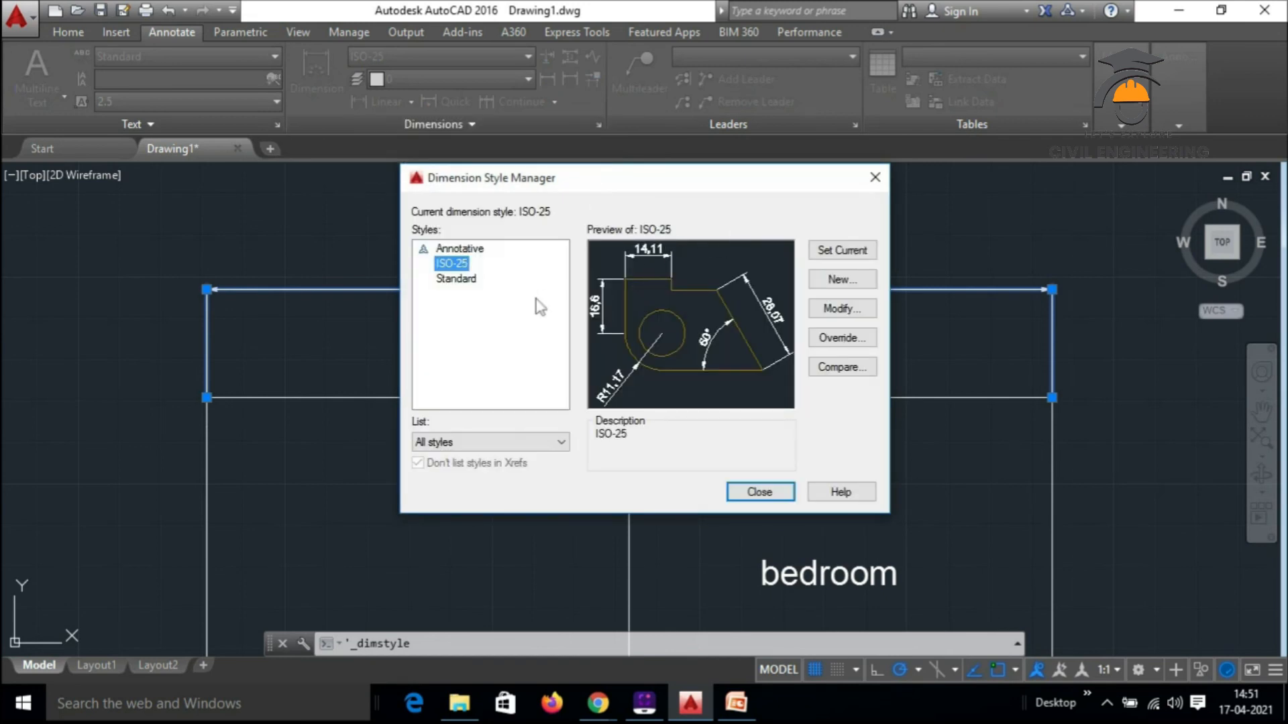
drag(642, 188, 607, 334)
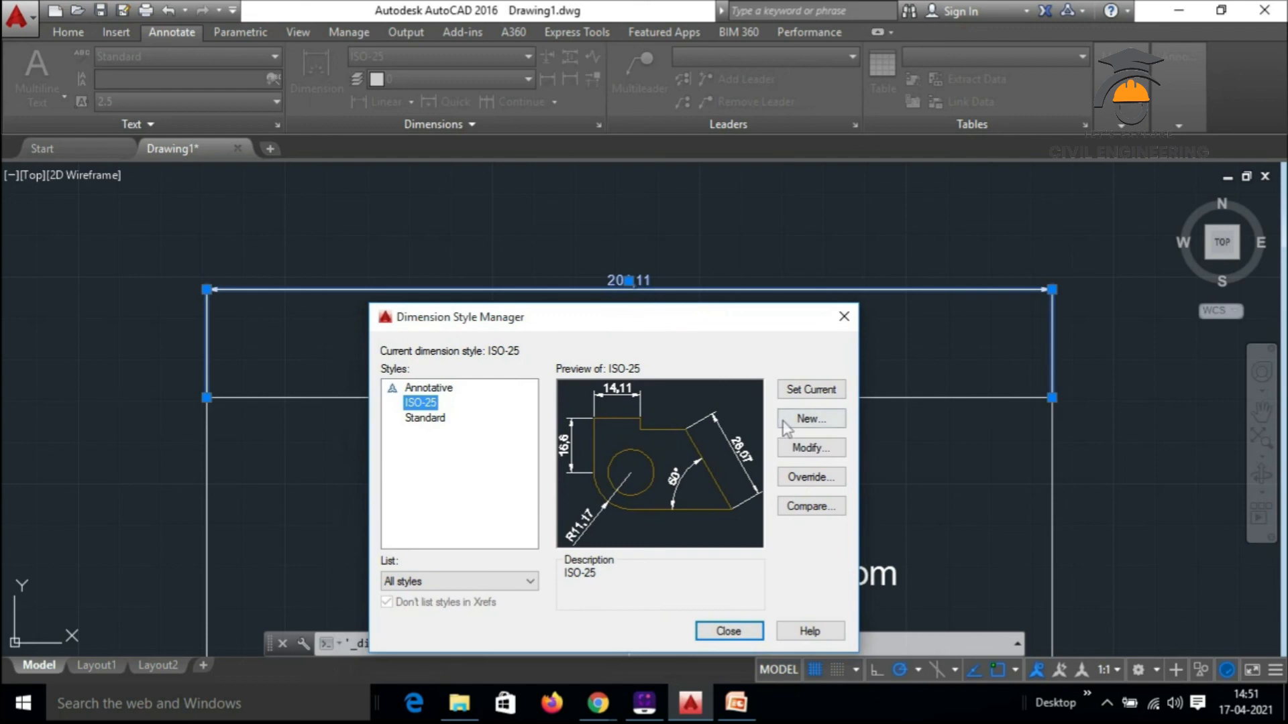
click(795, 448)
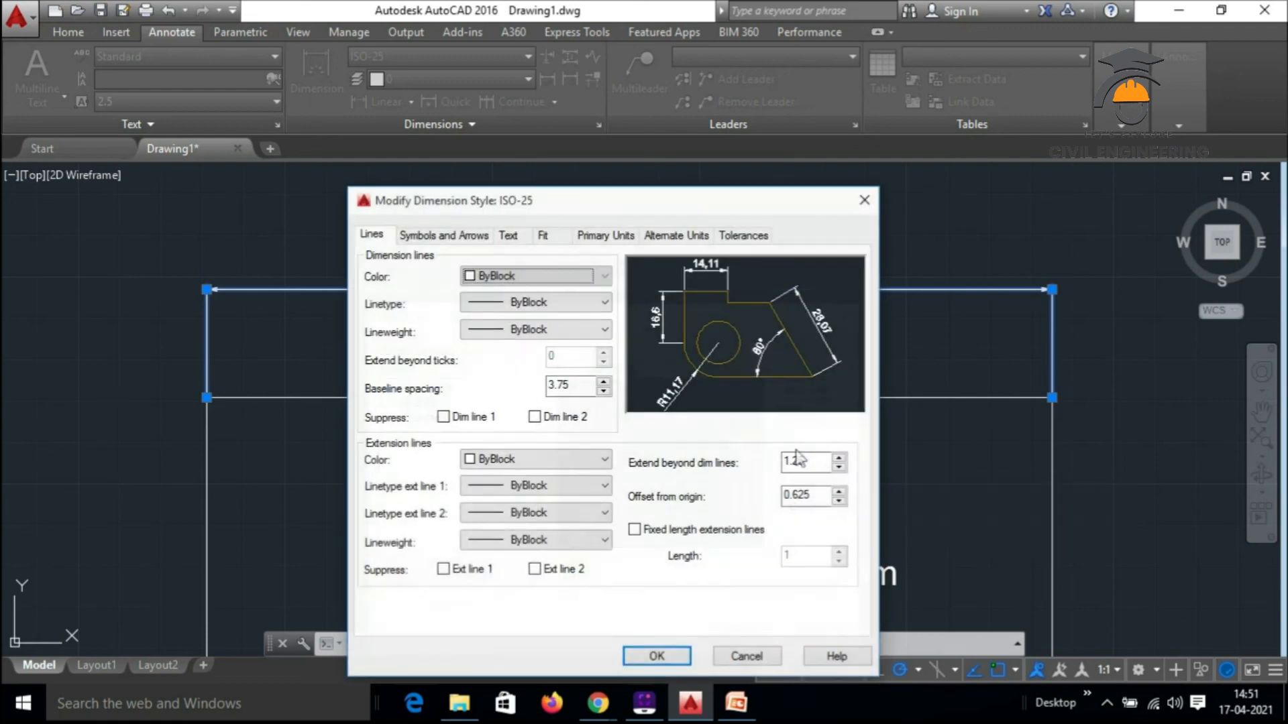
drag(724, 210, 542, 131)
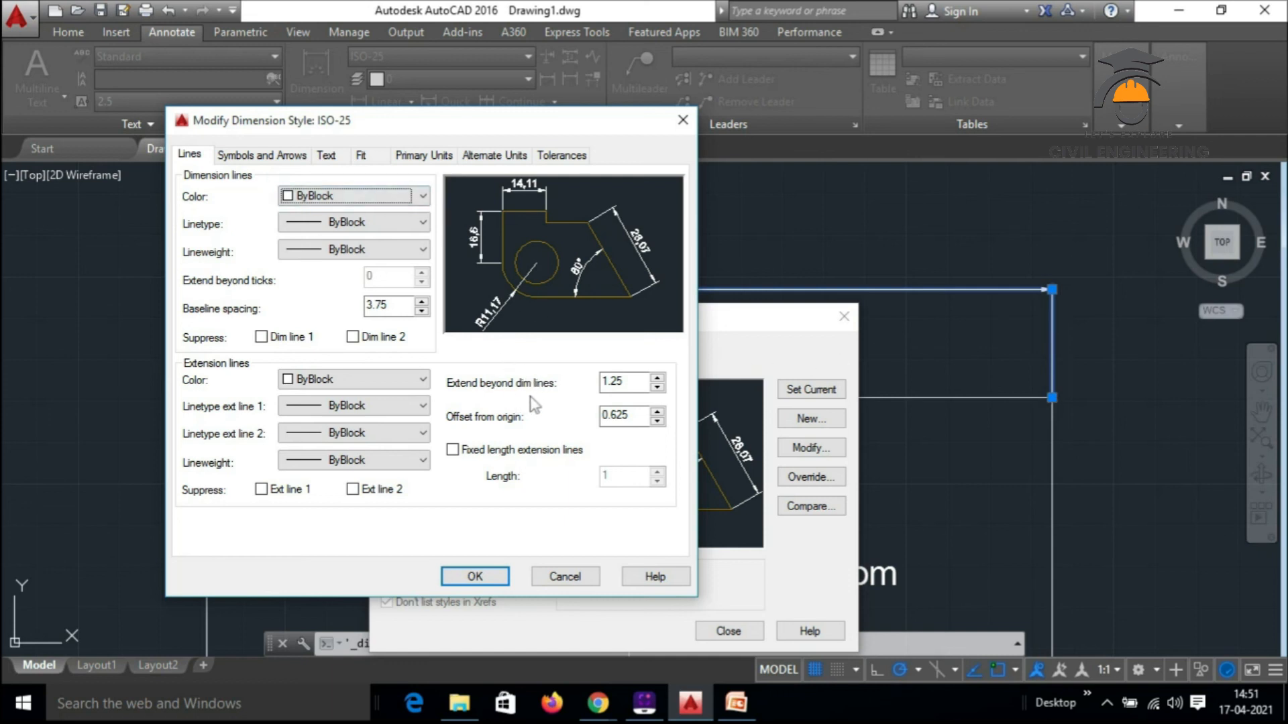
Set the ISO-25 extension lines to extend 2 beyond the dimension lines and offset 10 from the origin, and apply the changes
double_click(638, 383)
text(2)
key(Tab)
text(3)
text(0)
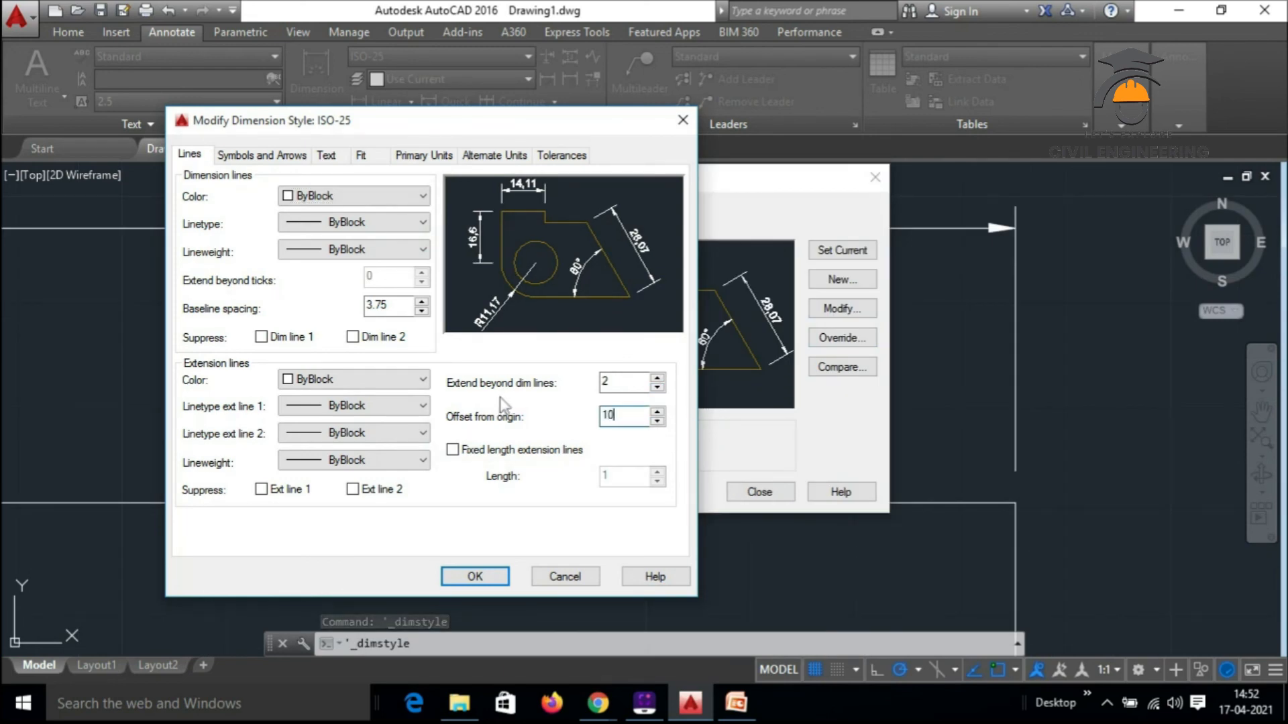
click(498, 578)
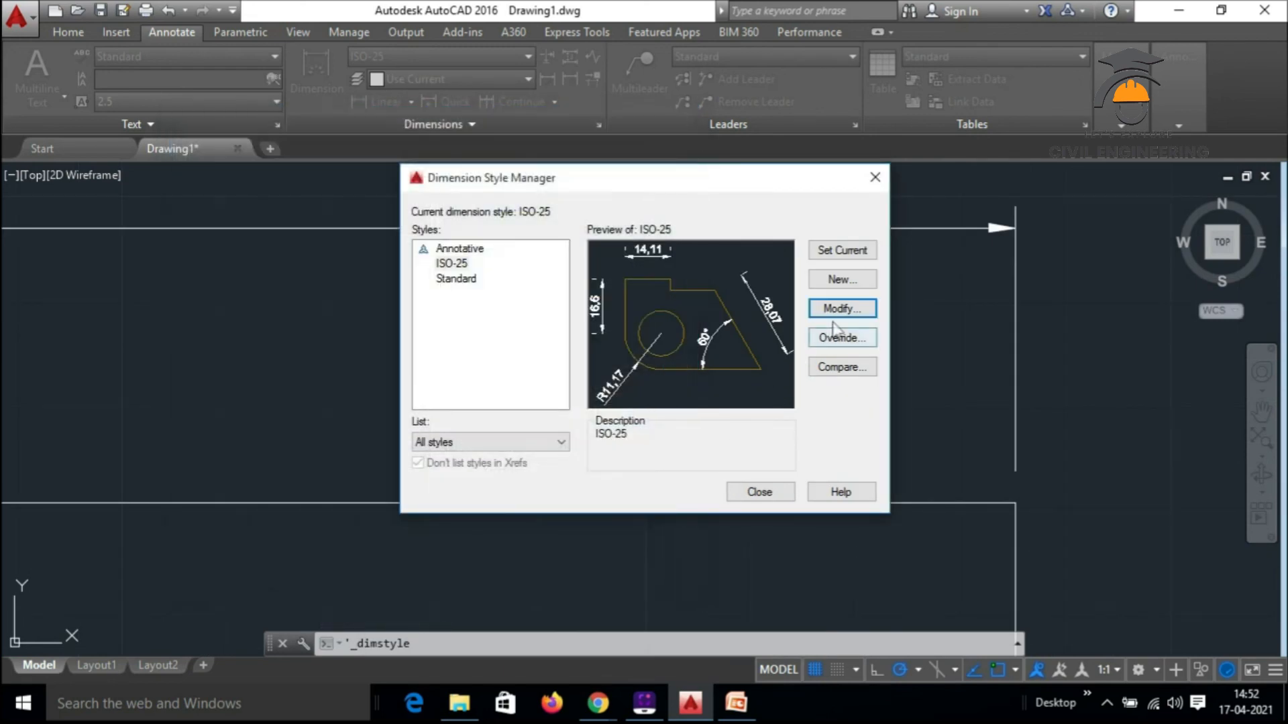
click(759, 492)
Examine the extension lines of the width dimension and review the ISO-25 preview in the Dimension Style Manager
scroll(959, 339, down, 3)
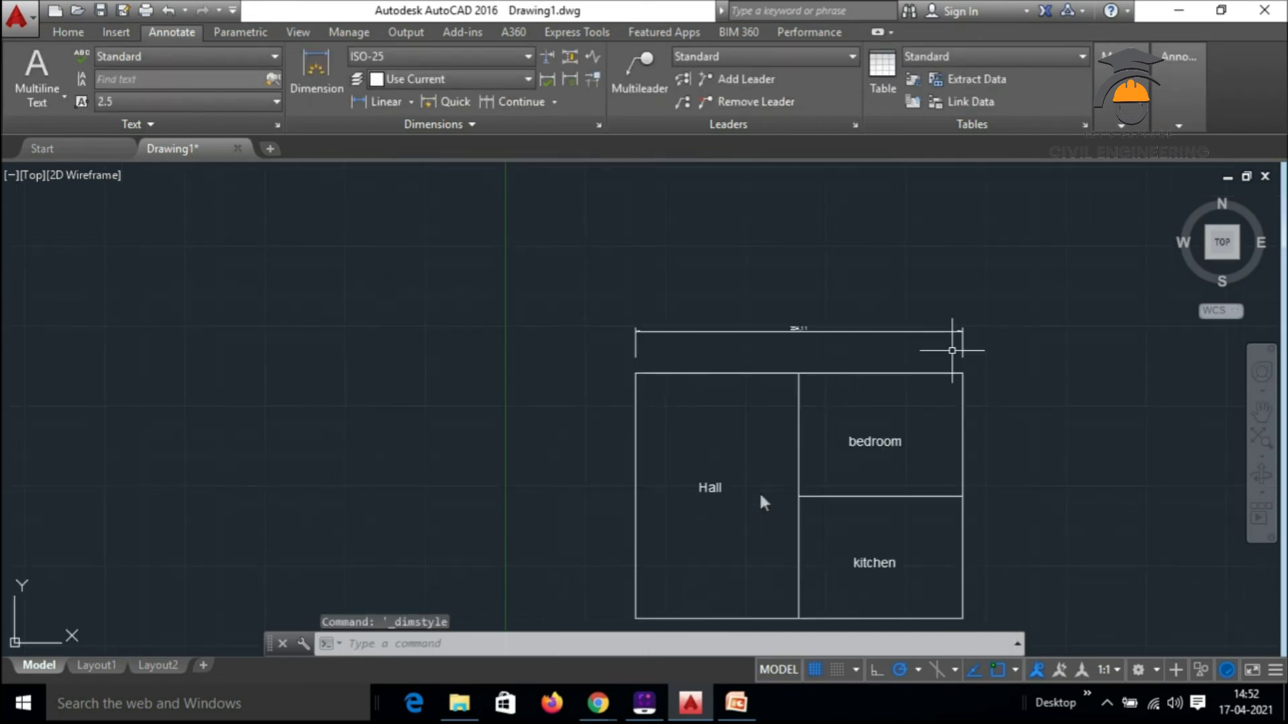
scroll(875, 339, up, 2)
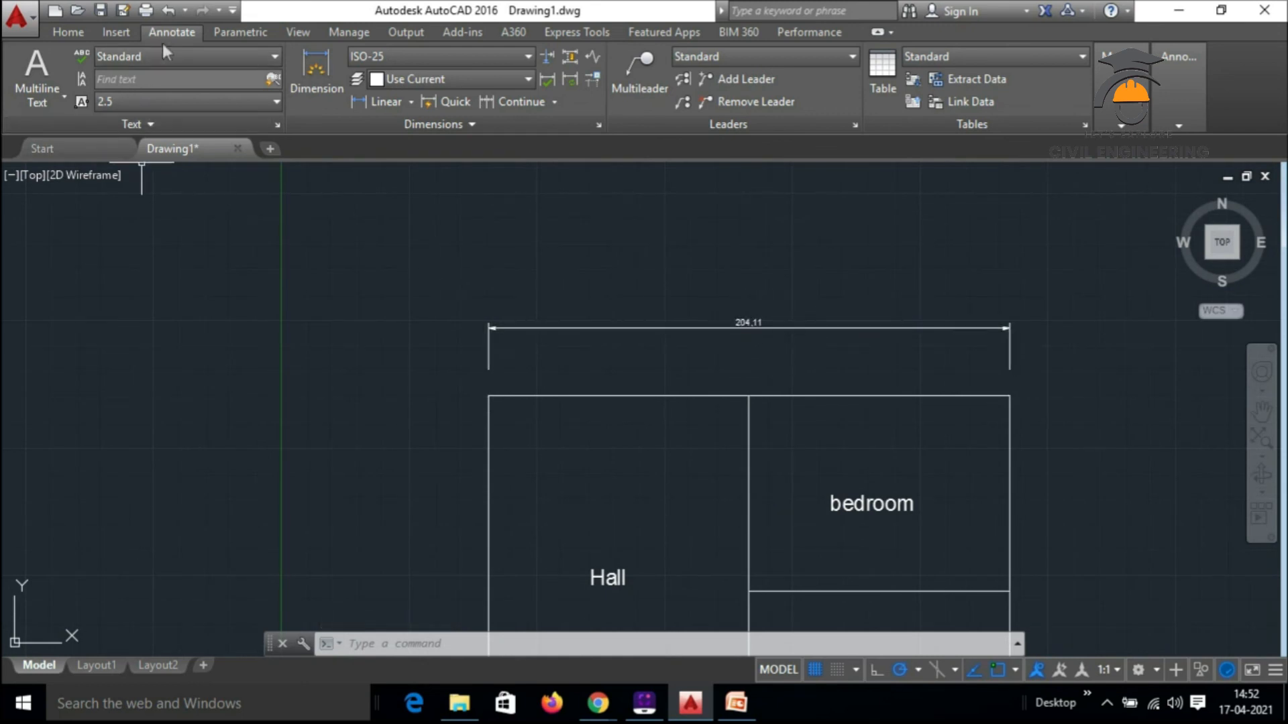
click(597, 124)
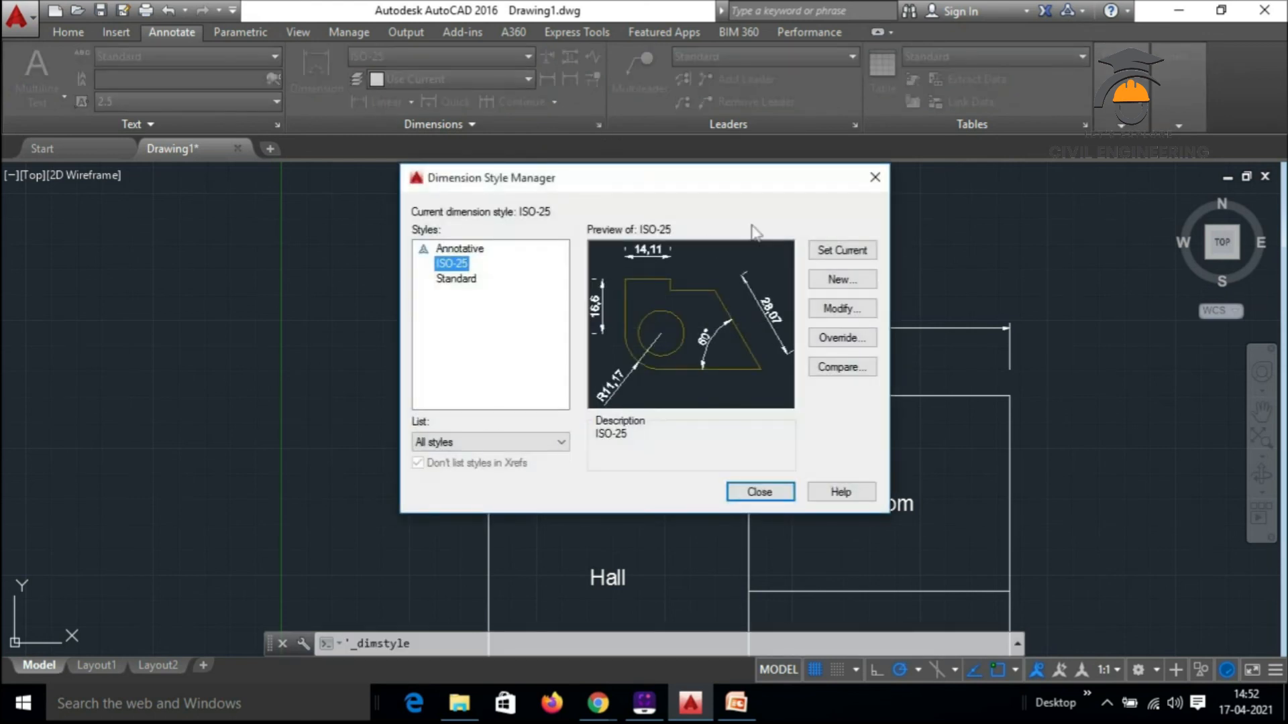
click(875, 177)
scroll(603, 301, down, 3)
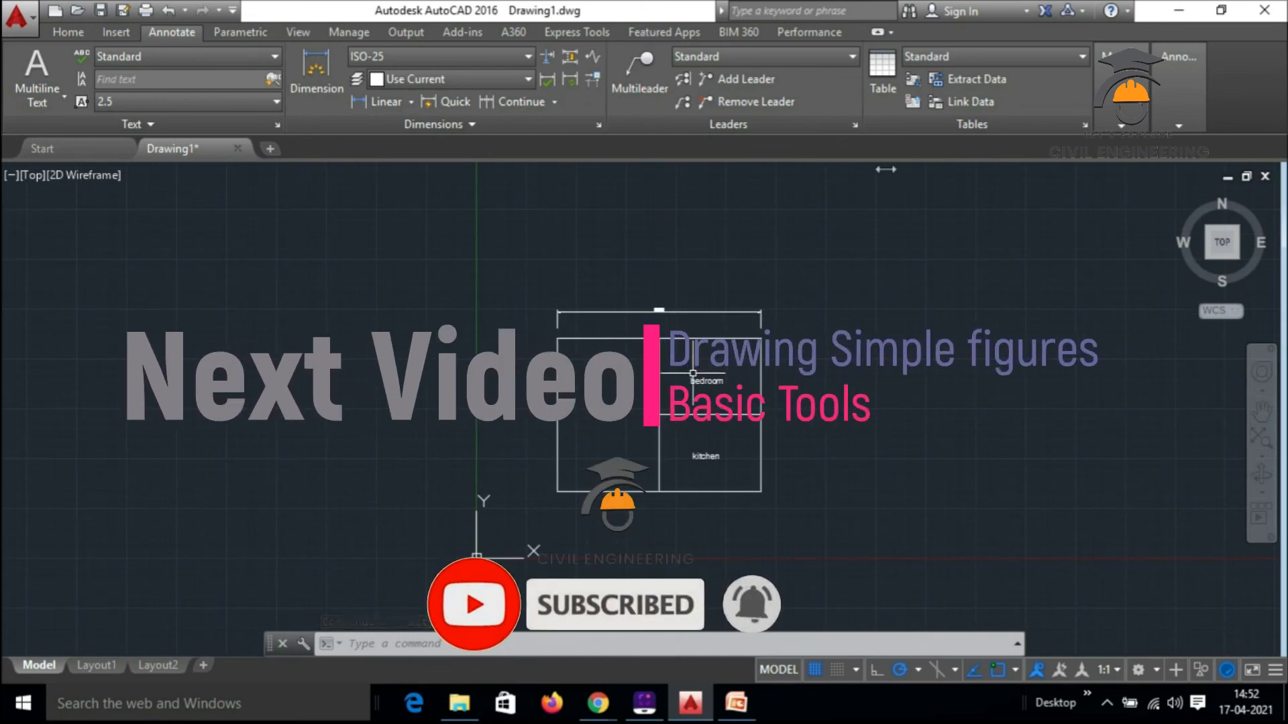
middle_drag(756, 300, 732, 289)
click(490, 273)
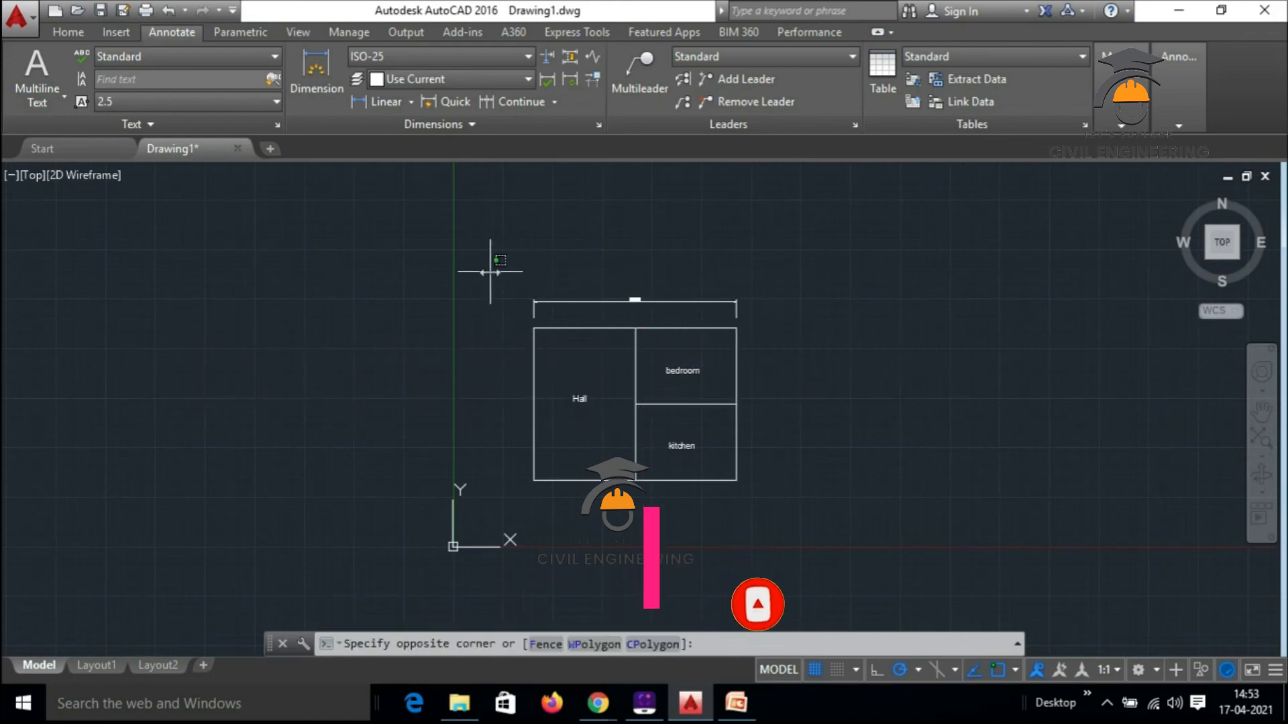